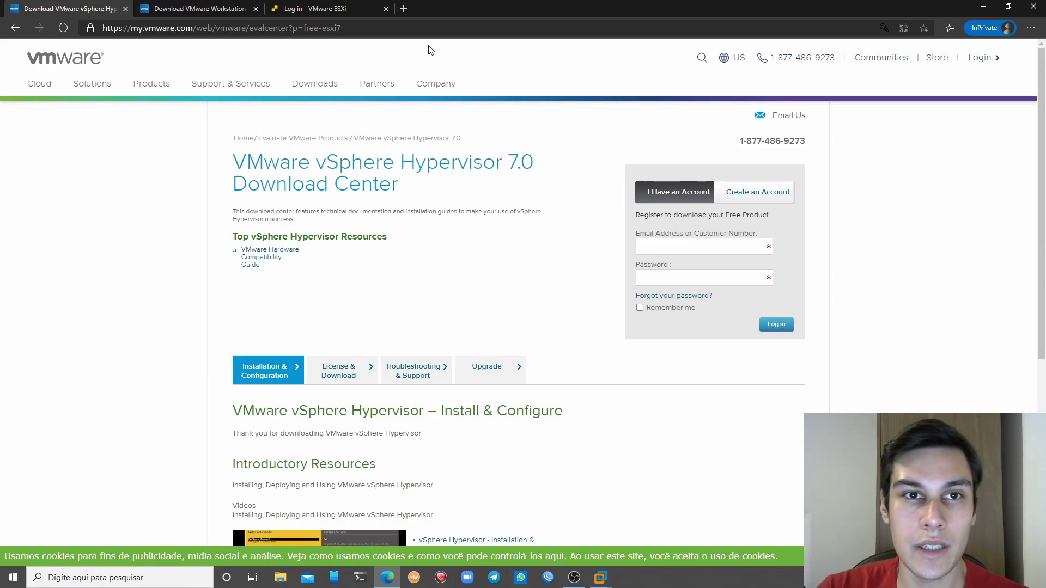
# Look over the new-account registration form's last name and email fields
pyautogui.click(399, 31)
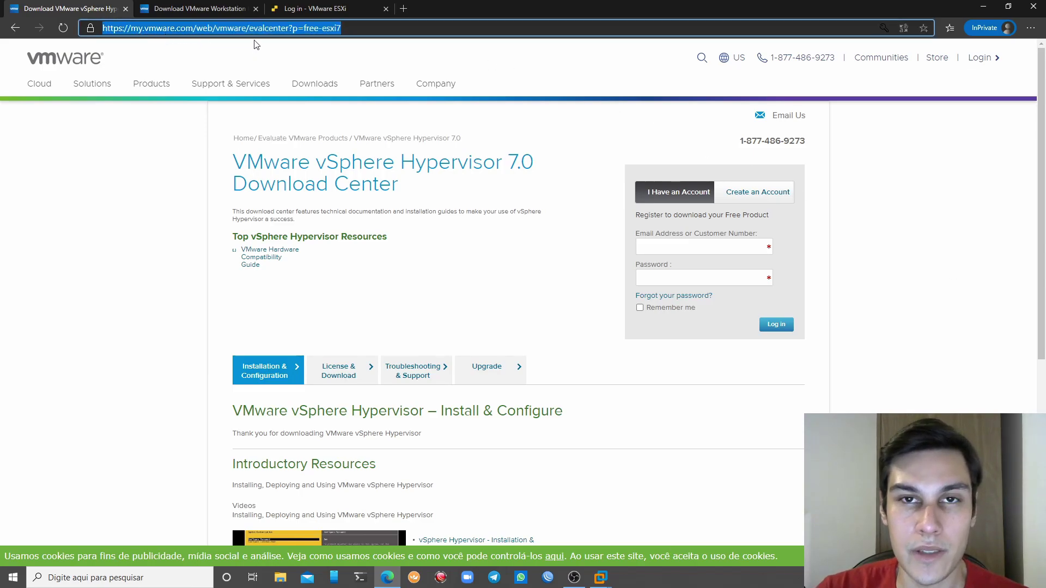
pyautogui.click(124, 220)
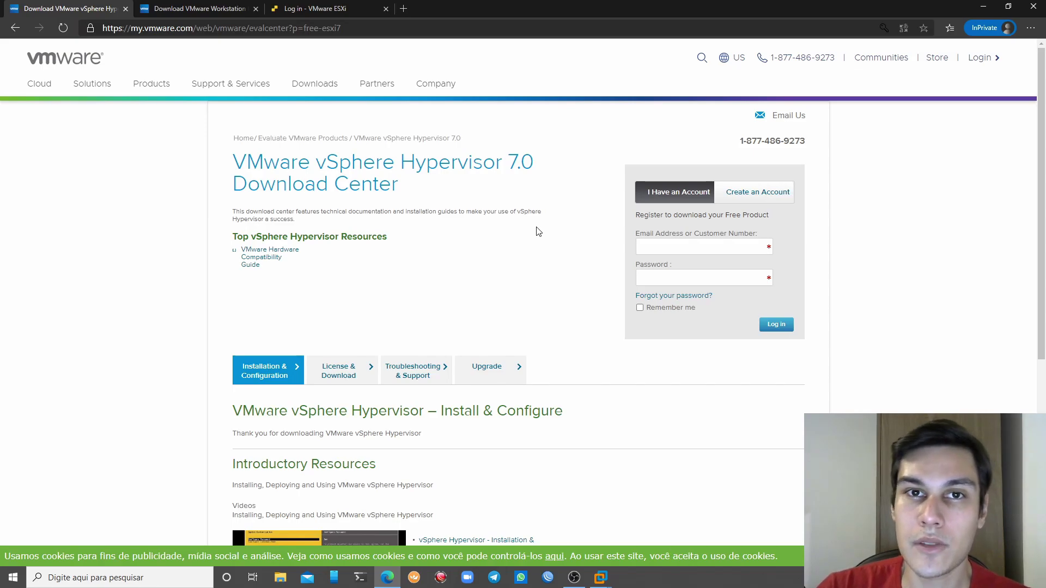
pyautogui.click(748, 202)
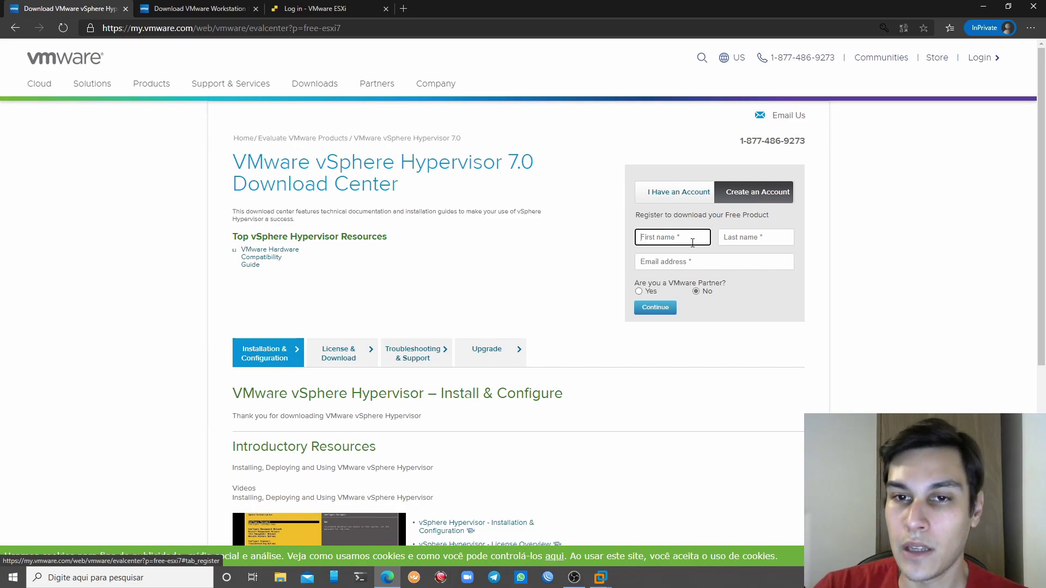
pyautogui.click(768, 229)
pyautogui.click(740, 257)
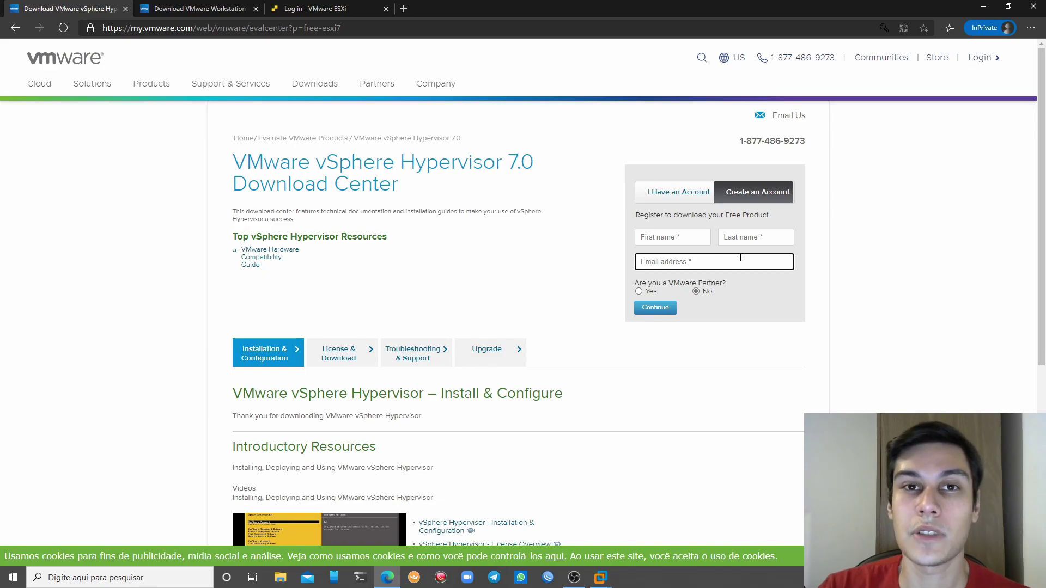
# Log in to the download center with the saved account credentials from the Email field
pyautogui.click(690, 195)
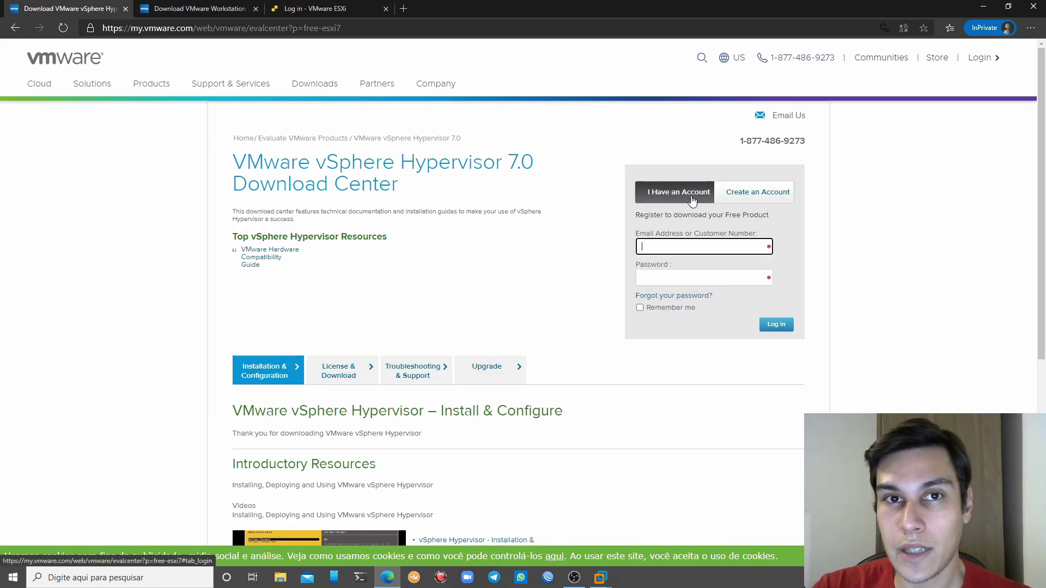
pyautogui.click(718, 246)
pyautogui.click(714, 267)
pyautogui.click(775, 324)
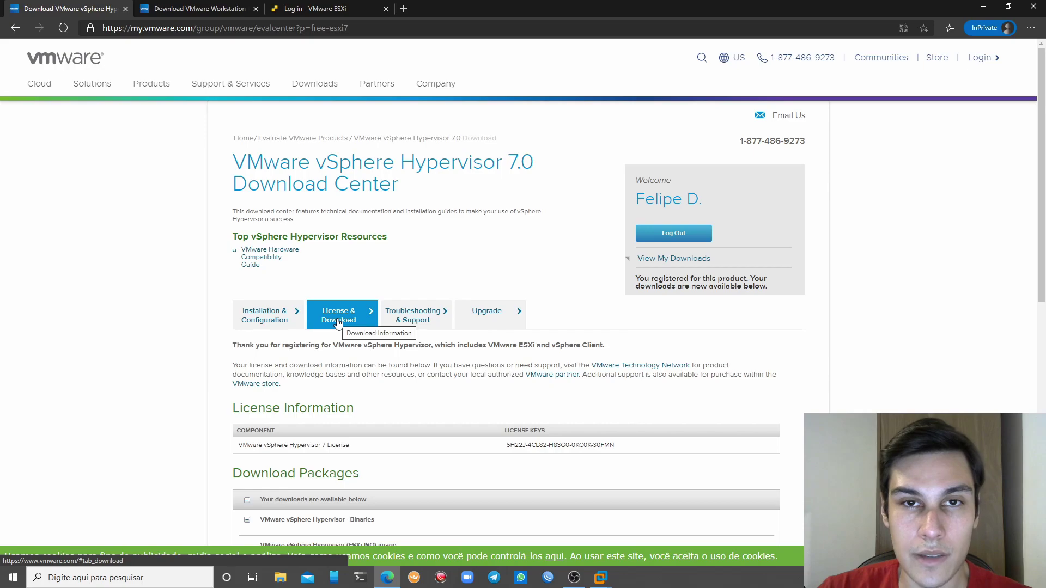
# Scroll through the ESXi download packages and highlight the vSphere Hypervisor licence key
pyautogui.scroll(-3, 487, 420)
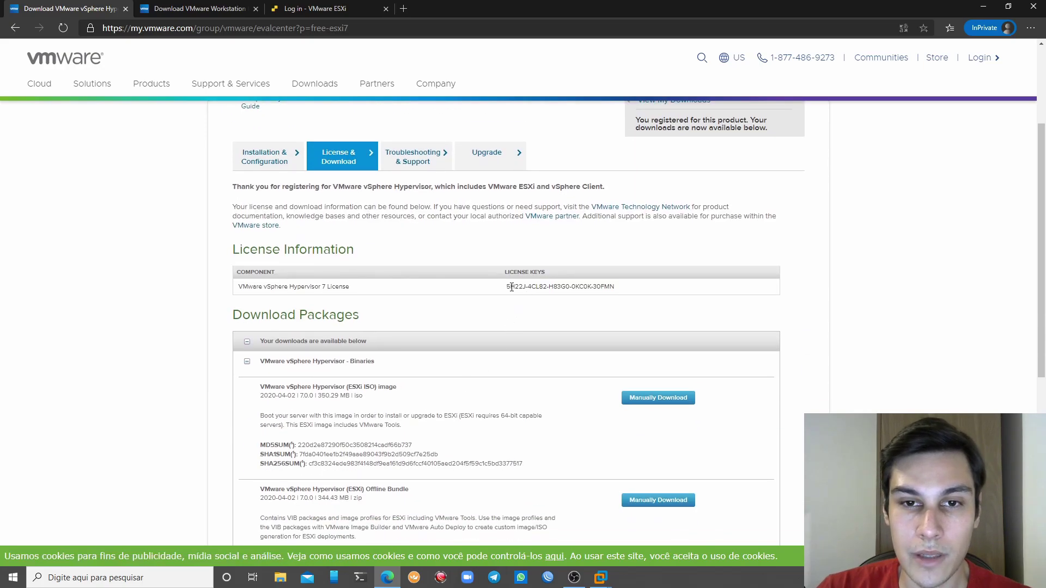
pyautogui.moveTo(502, 291); pyautogui.dragTo(622, 289)
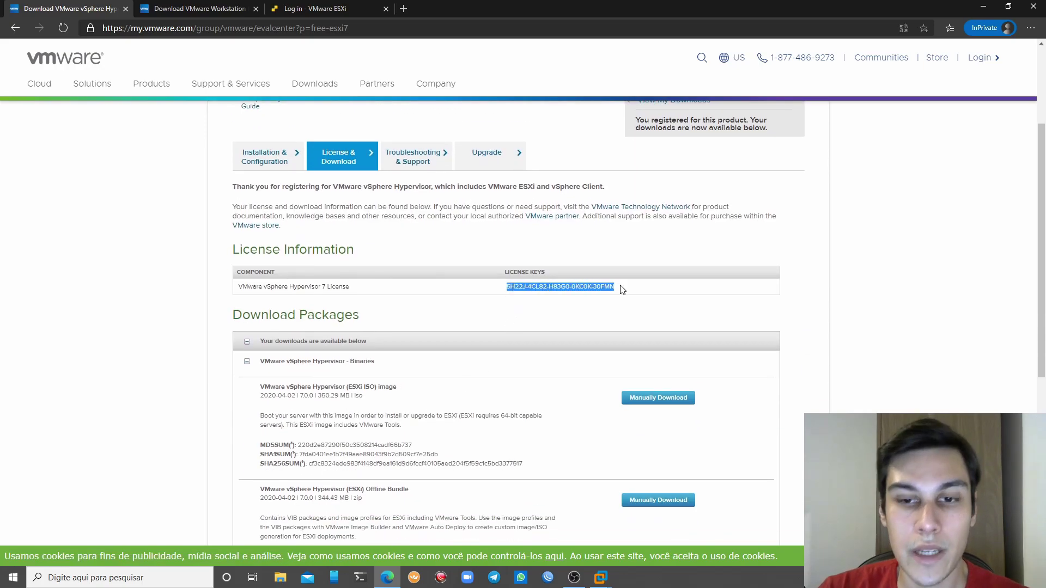
pyautogui.scroll(-3, 594, 289)
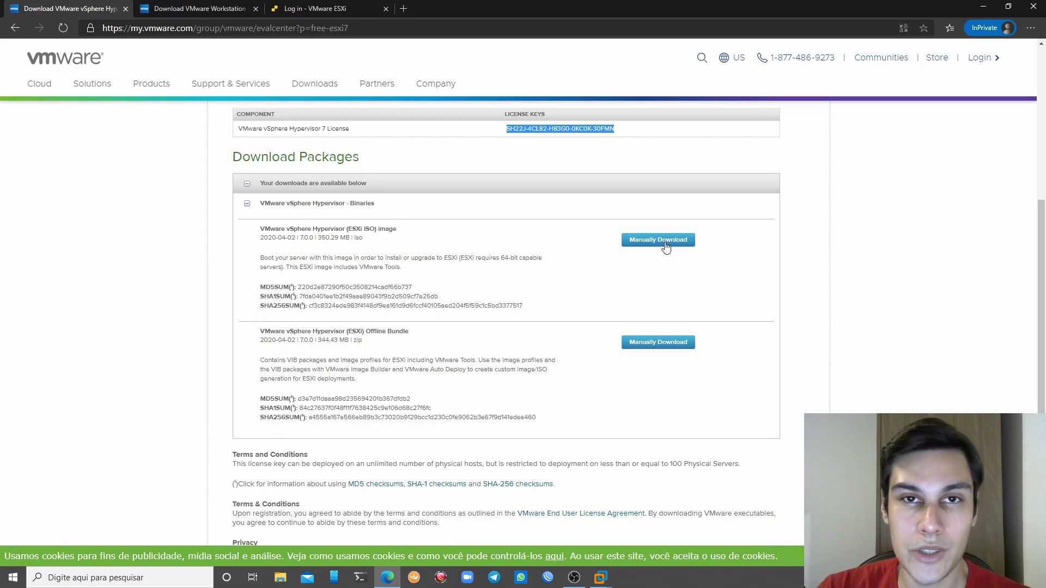
pyautogui.click(579, 129)
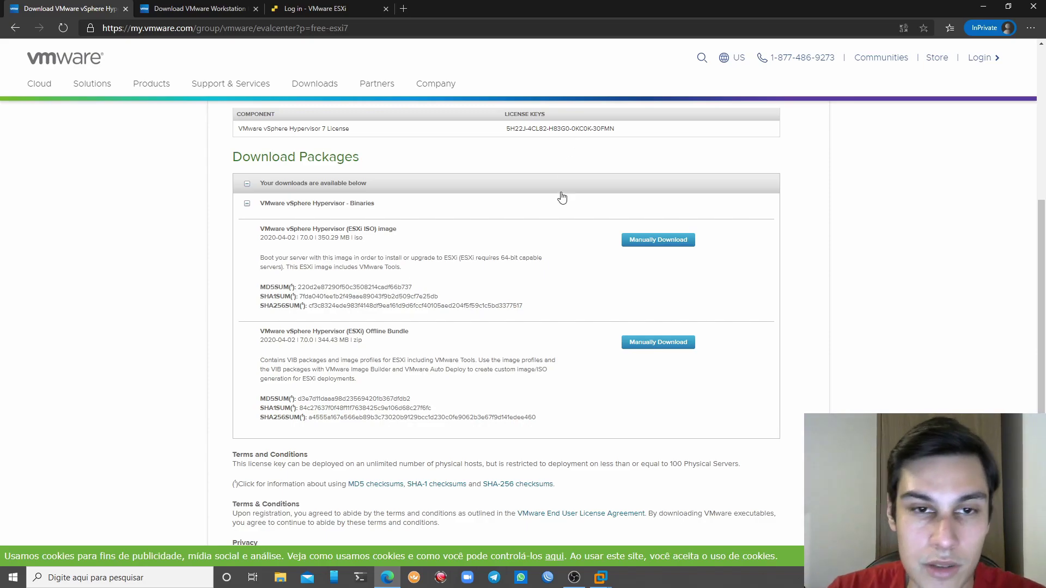
pyautogui.scroll(2, 565, 182)
pyautogui.scroll(4, 555, 246)
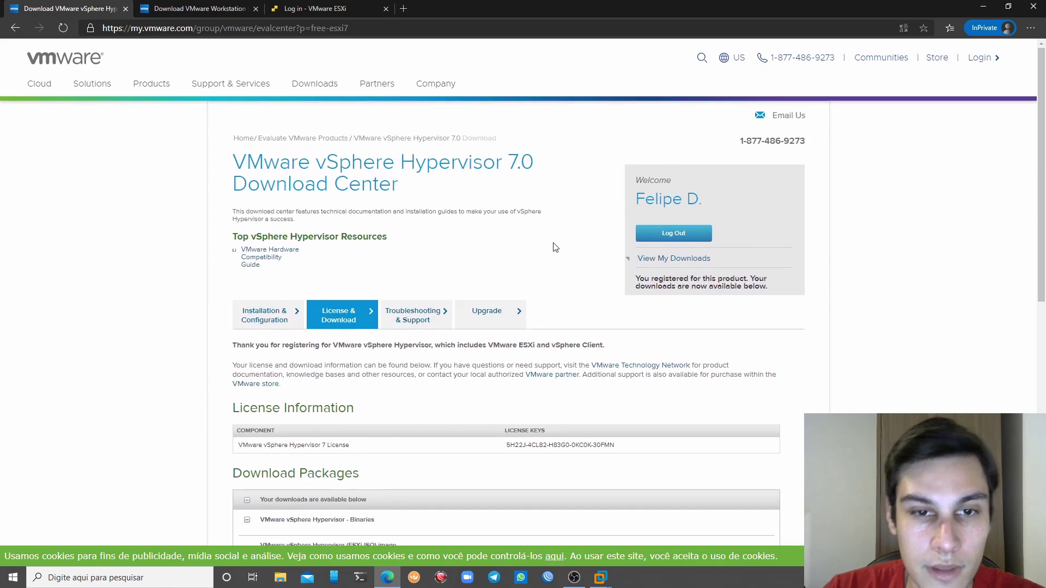
pyautogui.scroll(-3, 547, 250)
pyautogui.scroll(2, 574, 322)
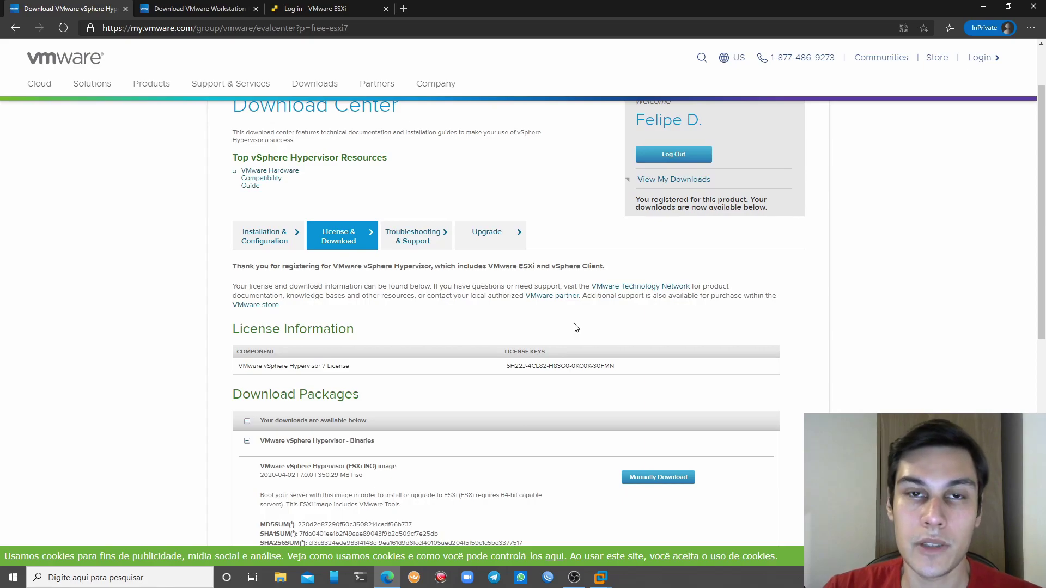
# Switch to the VMware Workstation 15.5 Pro download page
pyautogui.moveTo(344, 27); pyautogui.dragTo(366, 25)
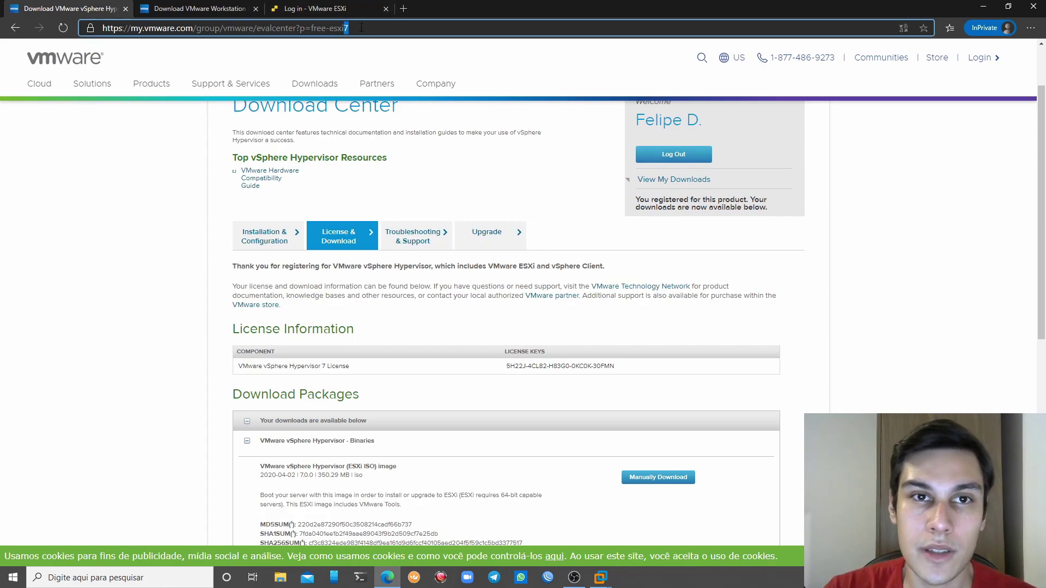
pyautogui.scroll(-2, 555, 303)
pyautogui.scroll(4, 591, 326)
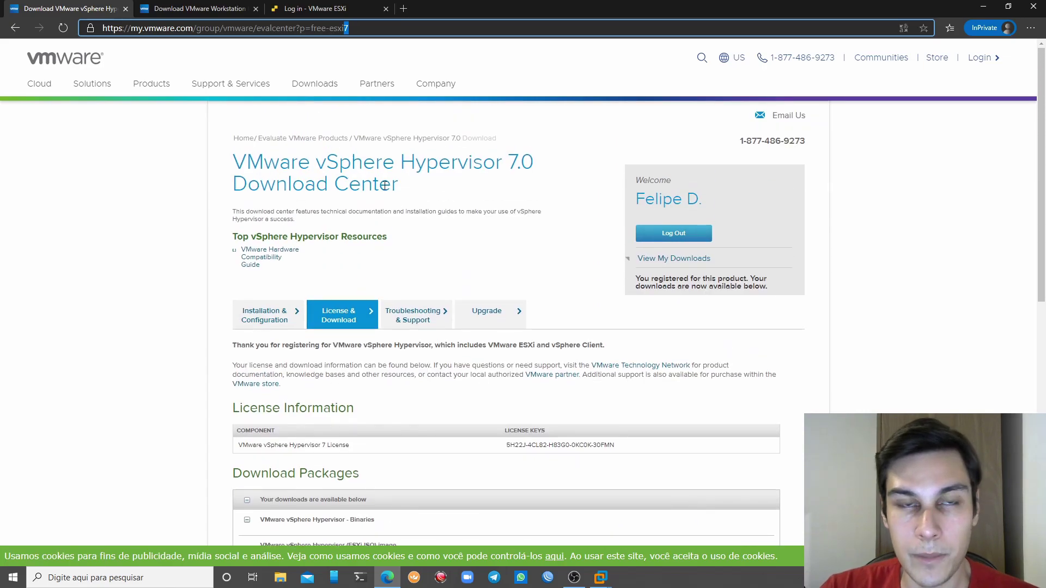
pyautogui.click(234, 9)
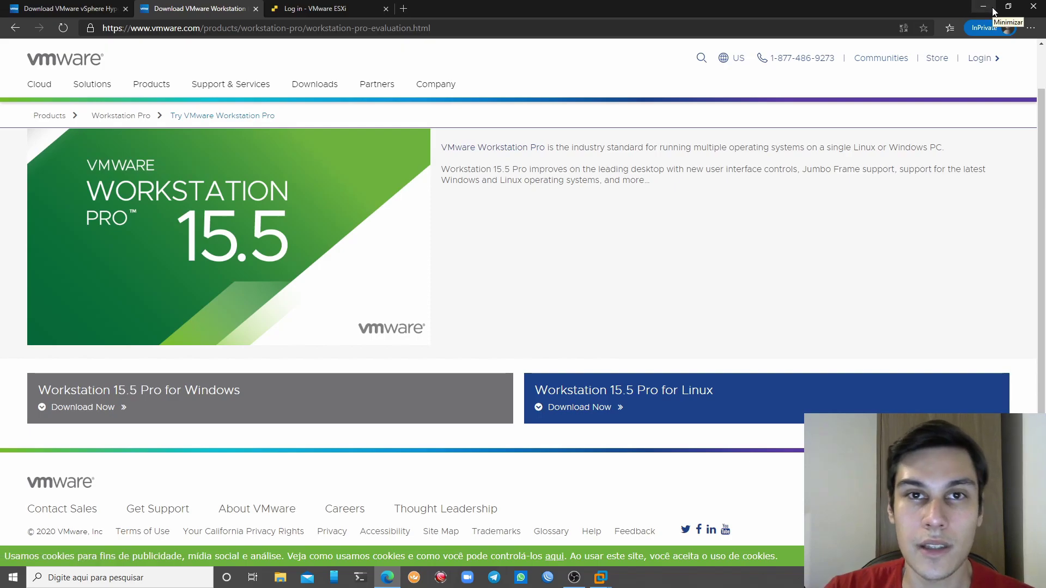
# Minimise Edge and close Workstation's My Computer and Home pages
pyautogui.click(994, 8)
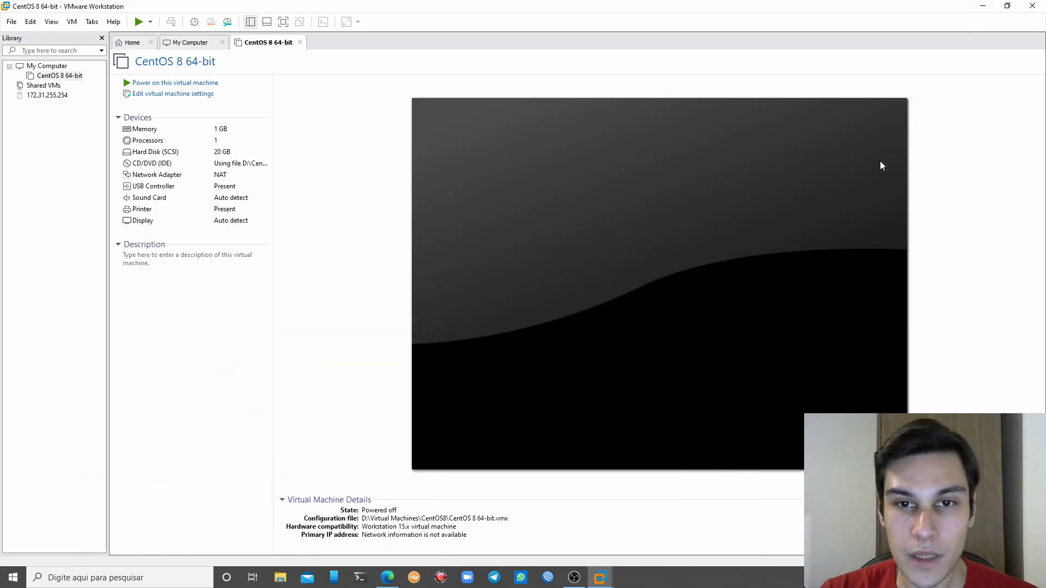
pyautogui.click(610, 583)
pyautogui.moveTo(614, 584)
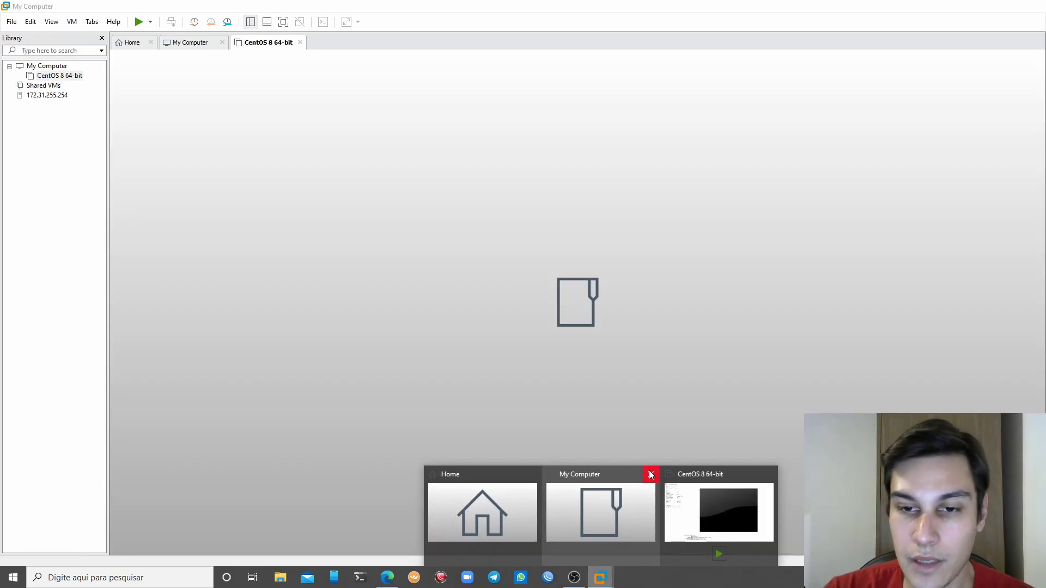
pyautogui.click(652, 475)
pyautogui.click(590, 474)
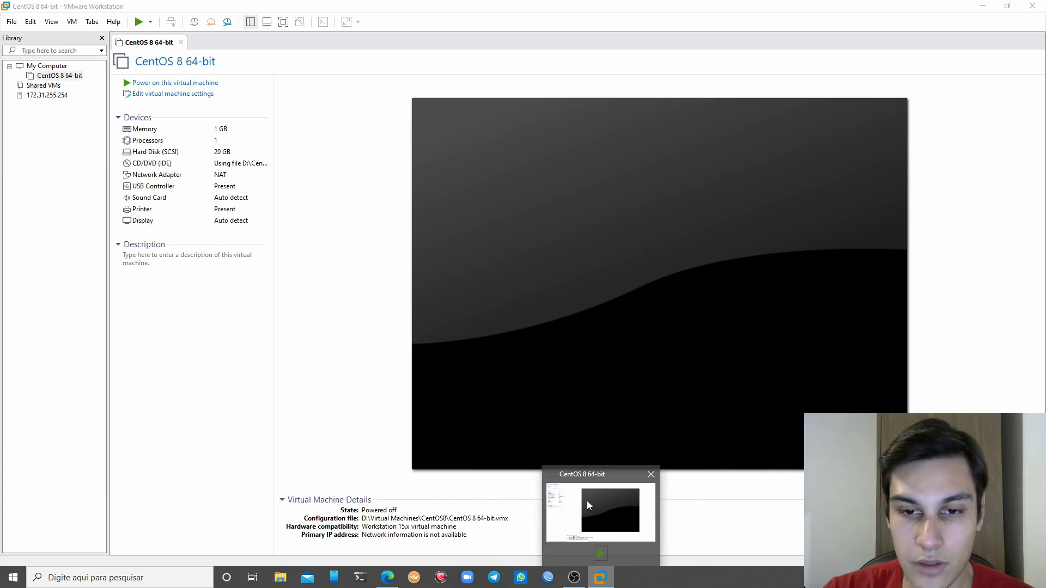
pyautogui.click(75, 23)
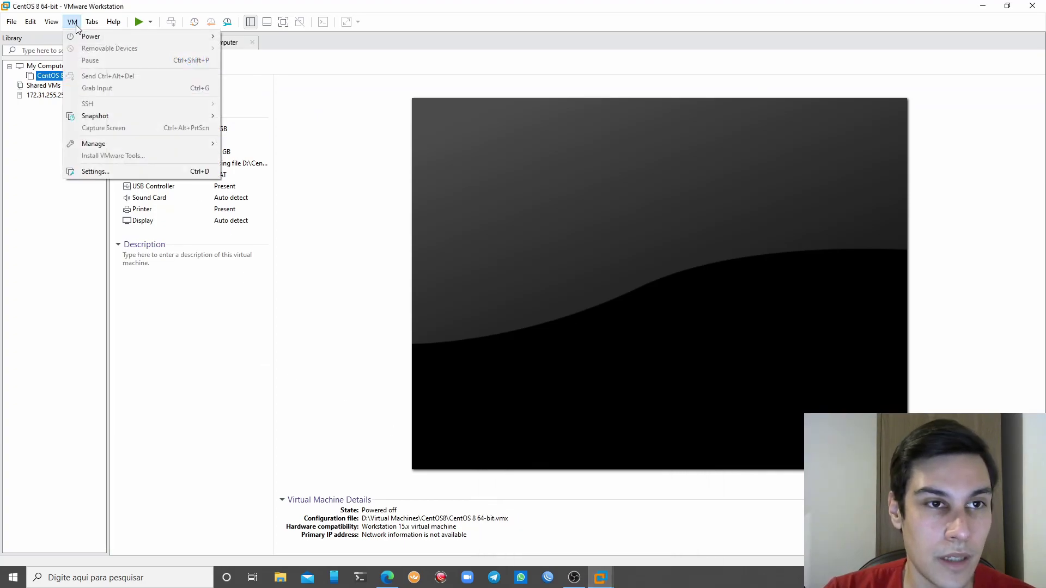
# Start a typical new VM that installs from the desktop VMware-VMvisor-Installer 7.0.0 ISO
pyautogui.moveTo(12, 22)
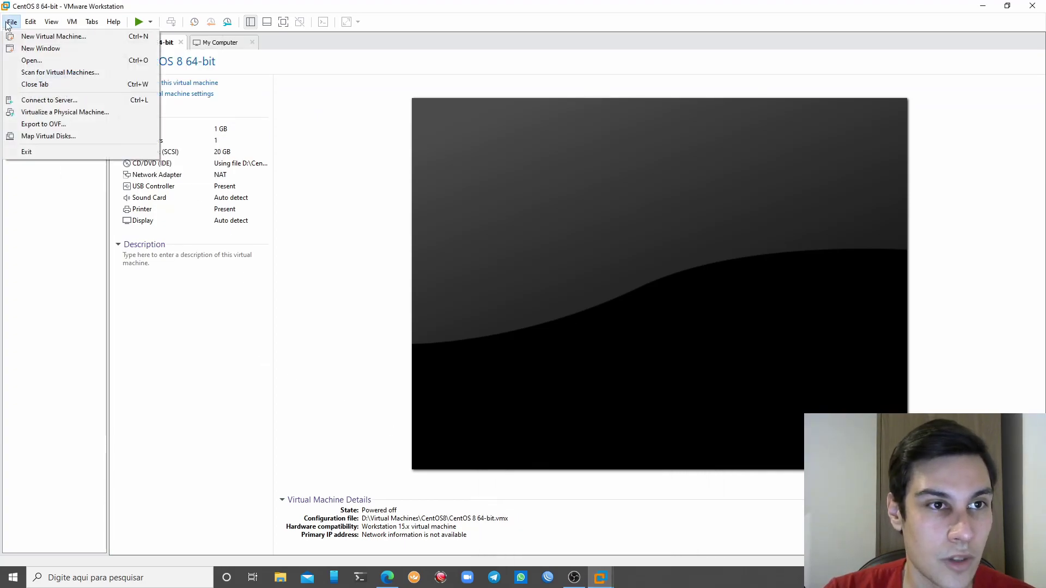
pyautogui.click(39, 42)
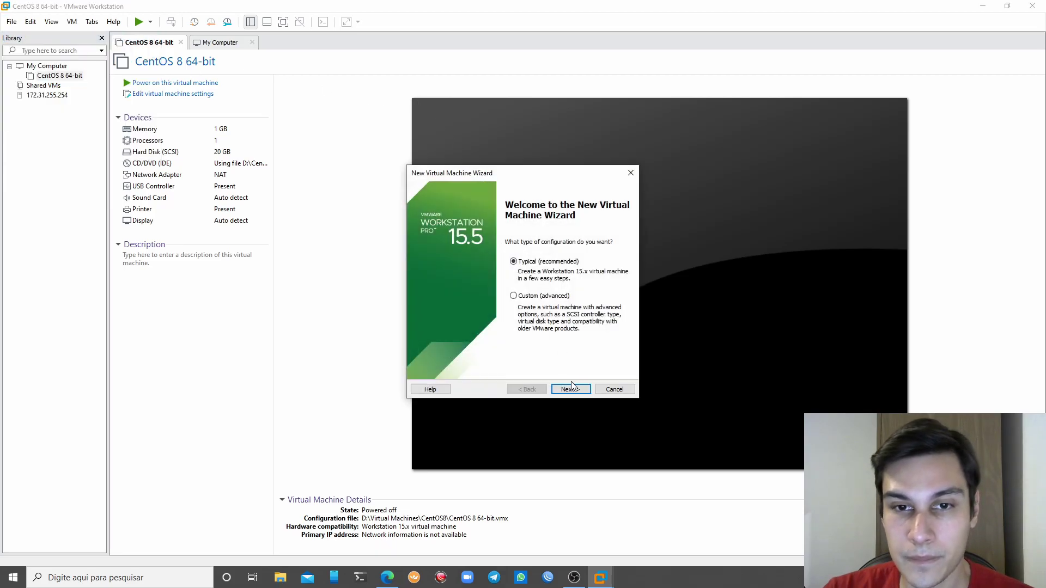
pyautogui.click(570, 389)
pyautogui.click(465, 286)
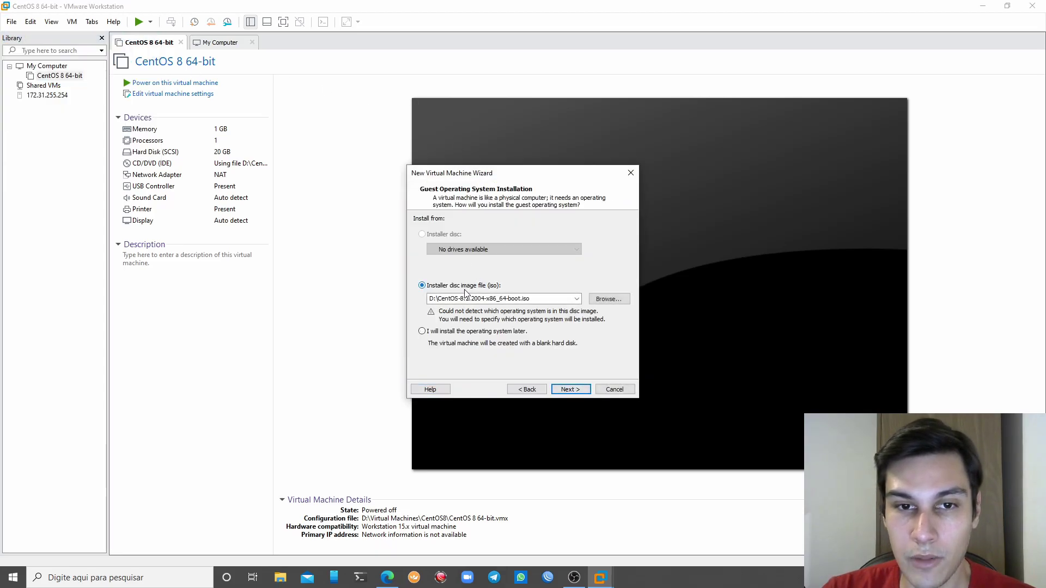
pyautogui.click(605, 302)
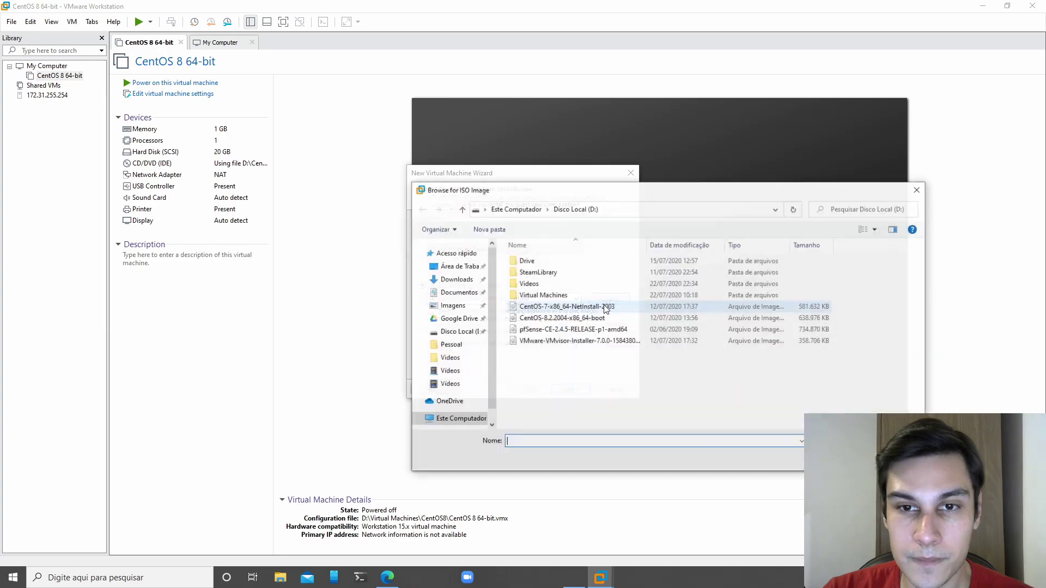
pyautogui.click(460, 265)
pyautogui.click(569, 273)
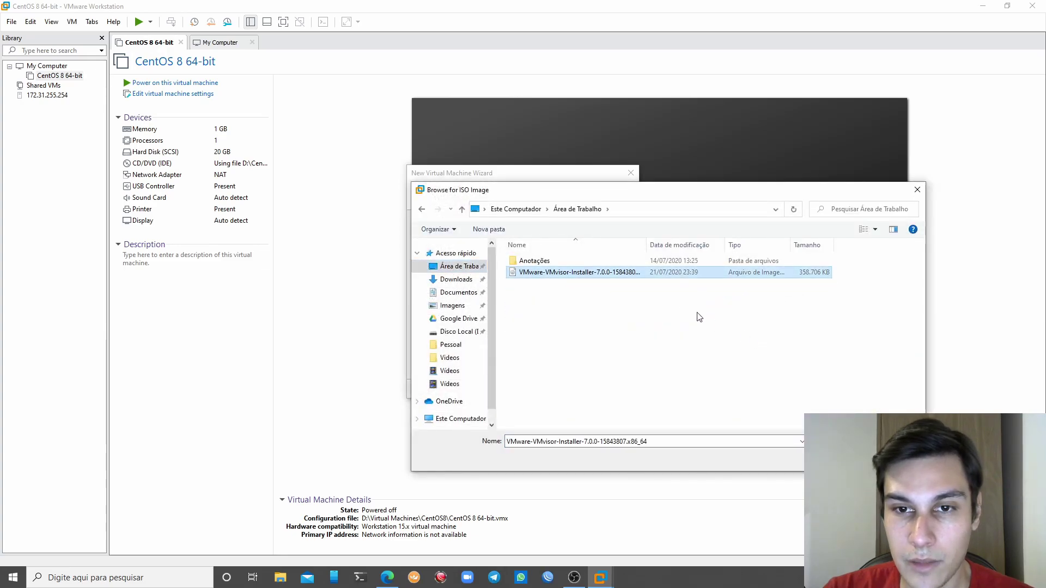
pyautogui.click(839, 460)
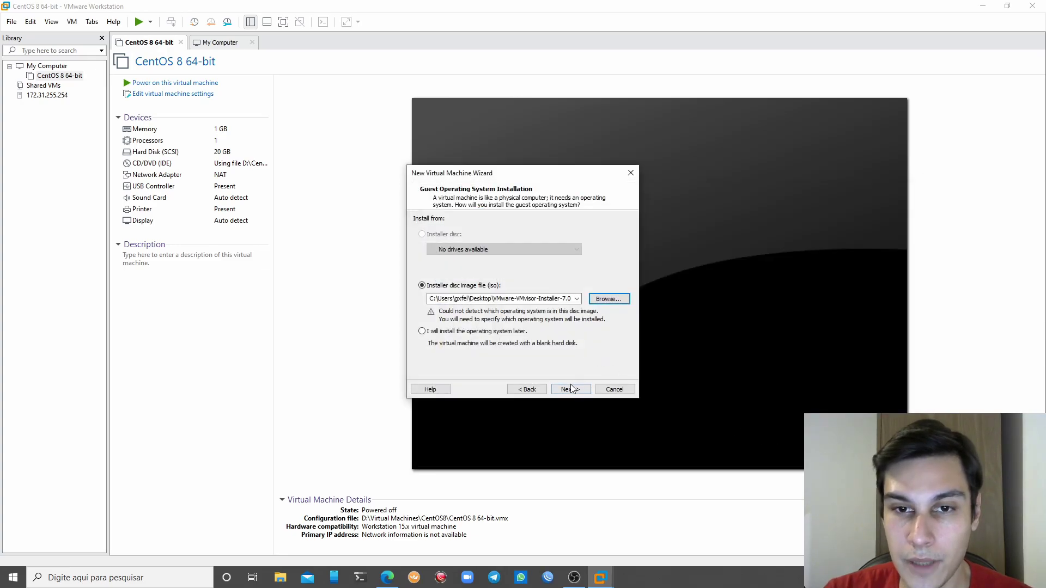
# Set the guest operating system to VMware ESX, version VMware ESXi 6.x
pyautogui.click(570, 388)
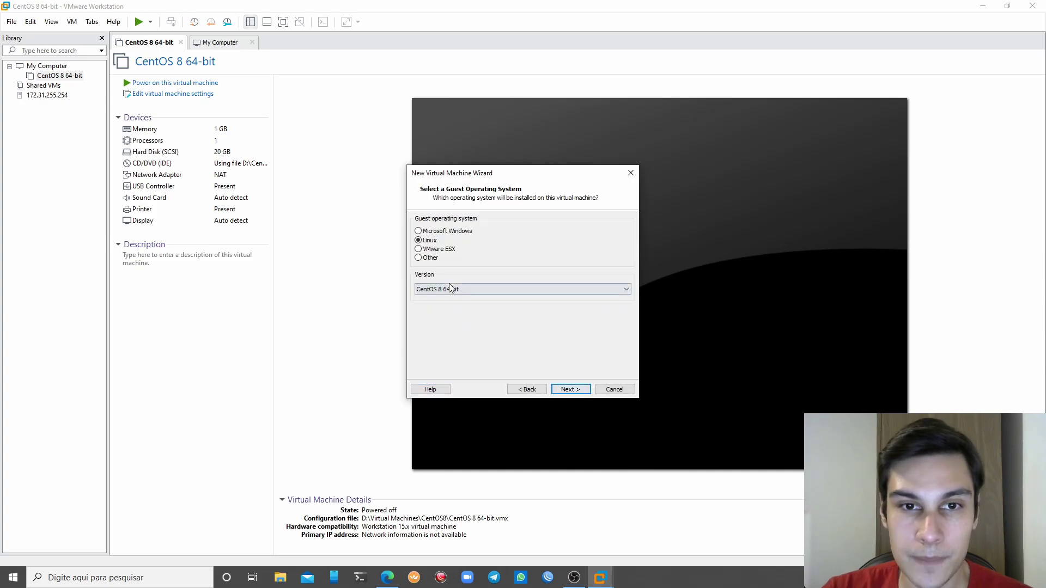
pyautogui.click(431, 249)
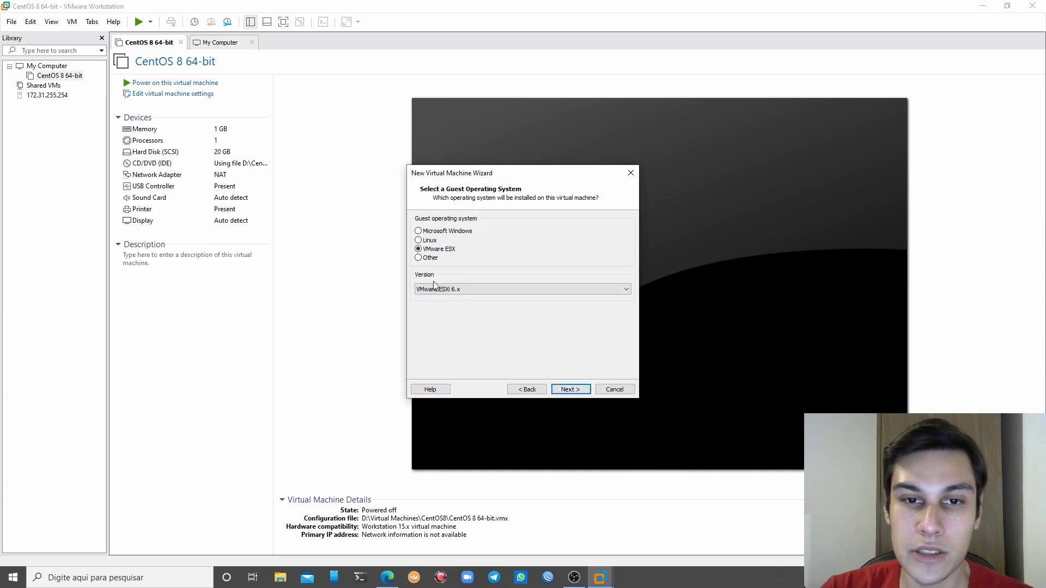
pyautogui.click(479, 291)
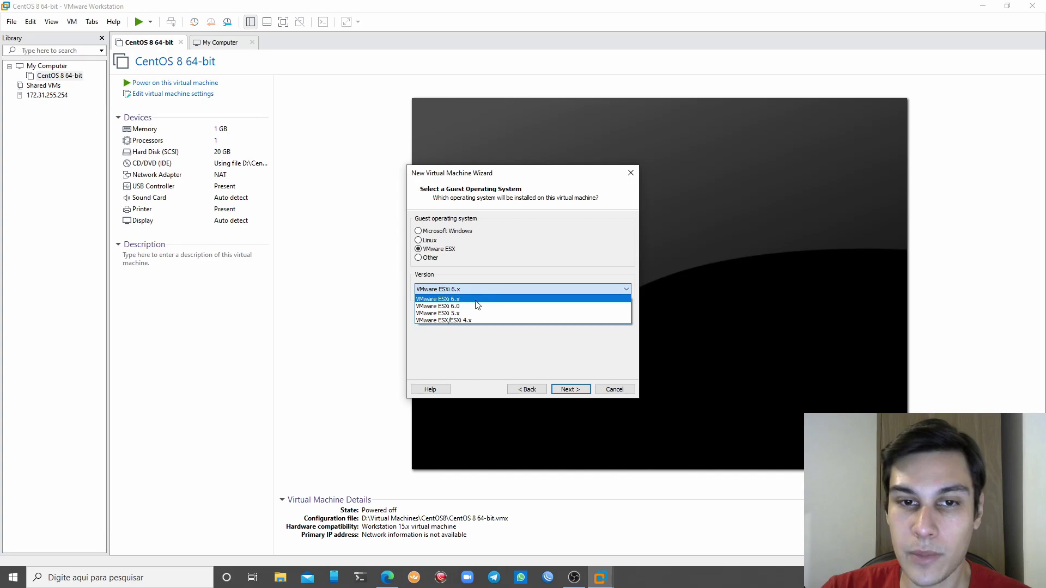
pyautogui.click(509, 293)
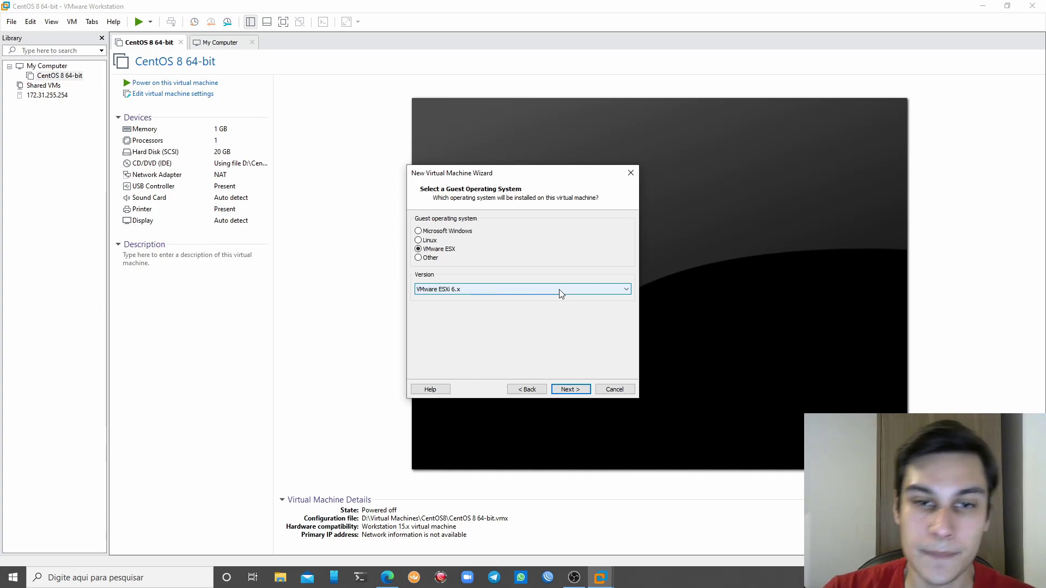
# Rename the virtual machine to VMware ESXi 7.x
pyautogui.click(570, 389)
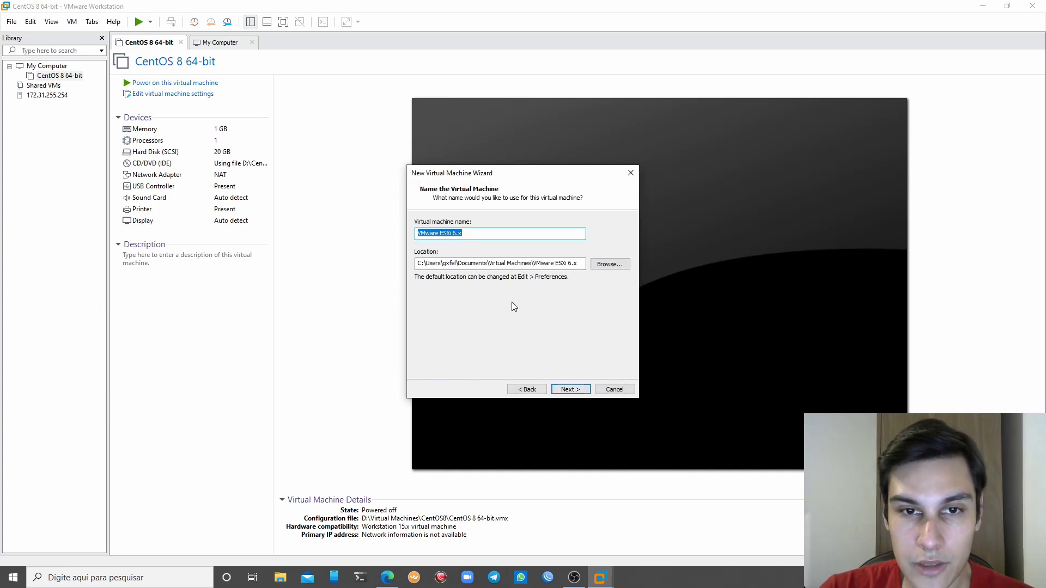
pyautogui.press('End')
pyautogui.hotkey('shift', 'Left')
pyautogui.press('Left')
pyautogui.press('Left')
pyautogui.press('BackSpace')
pyautogui.write('7')
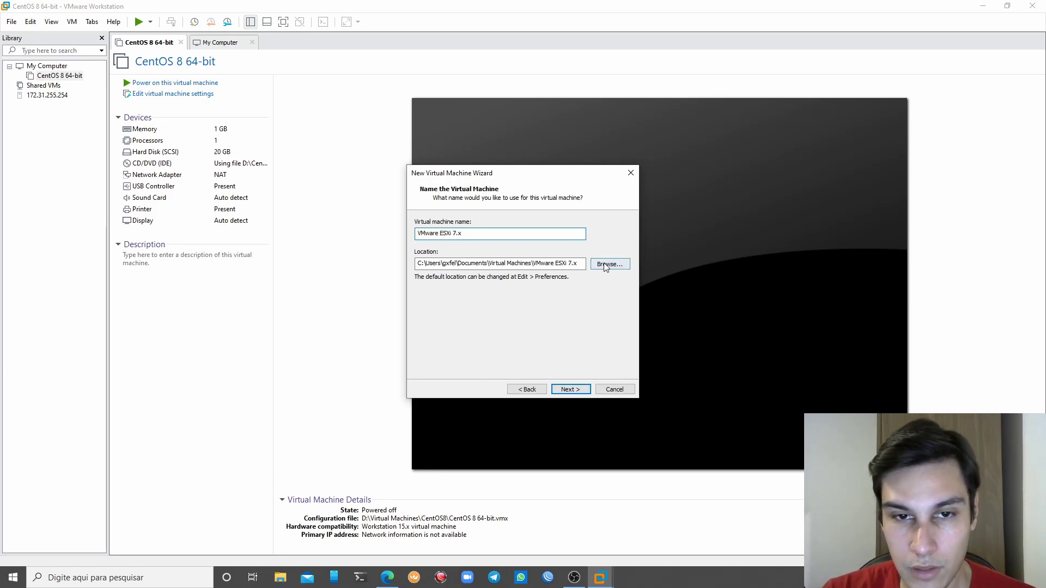
# Set the VM location to D:\Virtual Machines\ESXi
pyautogui.click(610, 263)
pyautogui.scroll(-3, 534, 292)
pyautogui.doubleClick(500, 313)
pyautogui.scroll(-1, 512, 316)
pyautogui.doubleClick(512, 314)
pyautogui.scroll(1, 513, 316)
pyautogui.click(541, 388)
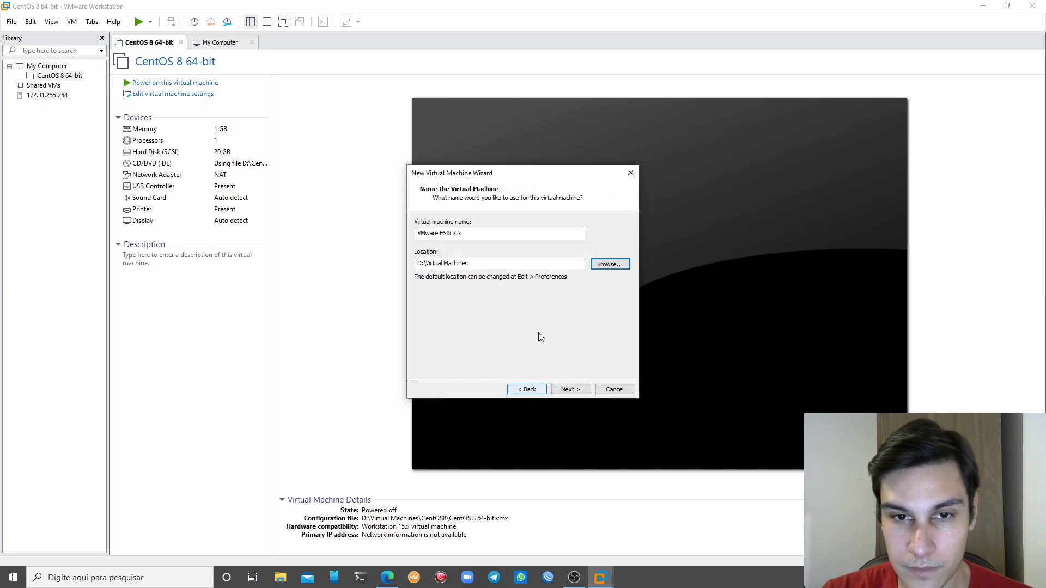
pyautogui.write('/E')
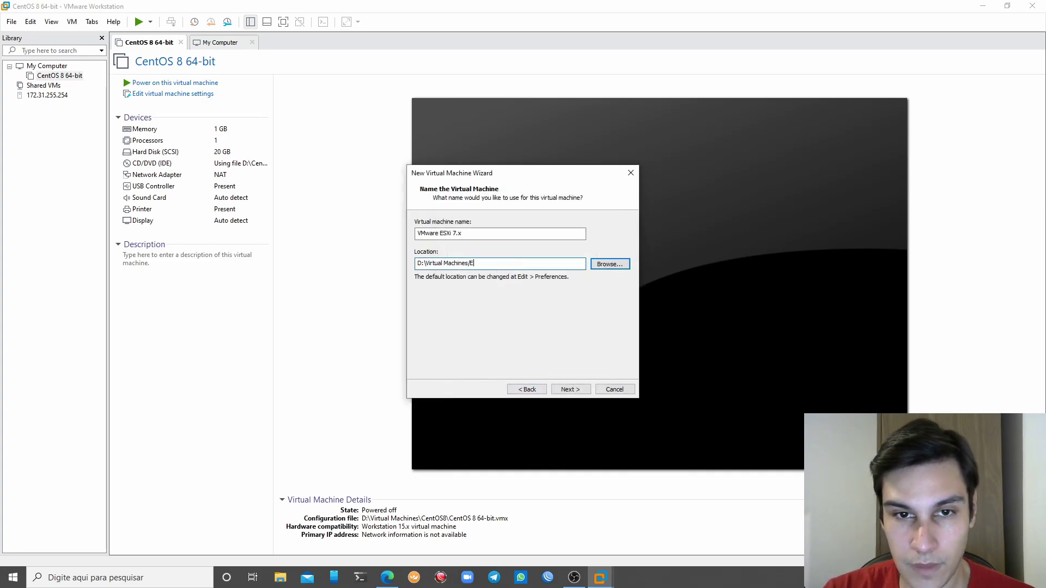
pyautogui.press('BackSpace')
pyautogui.press('BackSpace')
pyautogui.write('\\Es')
pyautogui.press('BackSpace')
pyautogui.write('SXi7')
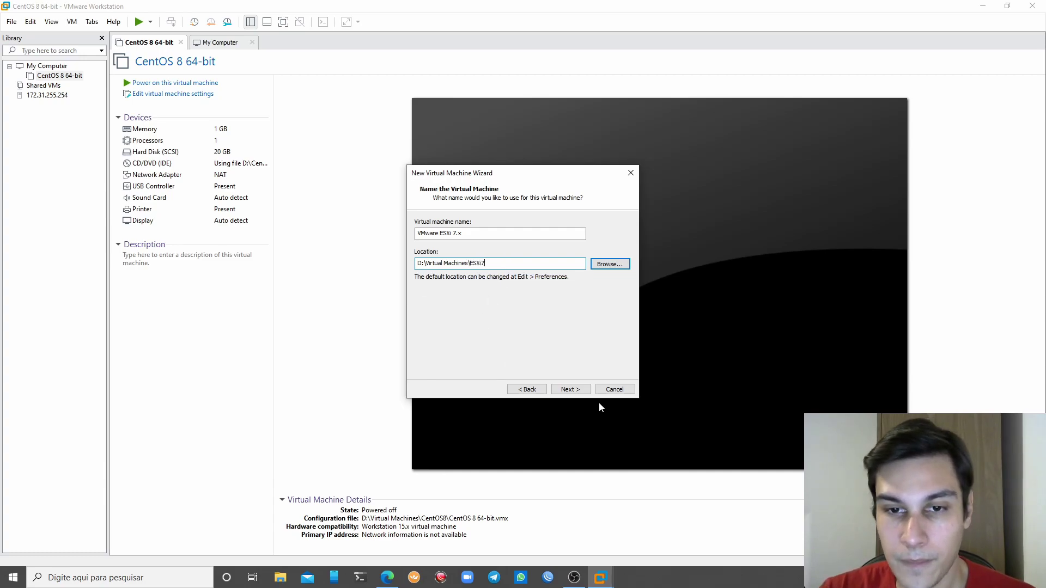
# Set the maximum disk size to 15 GB
pyautogui.click(575, 392)
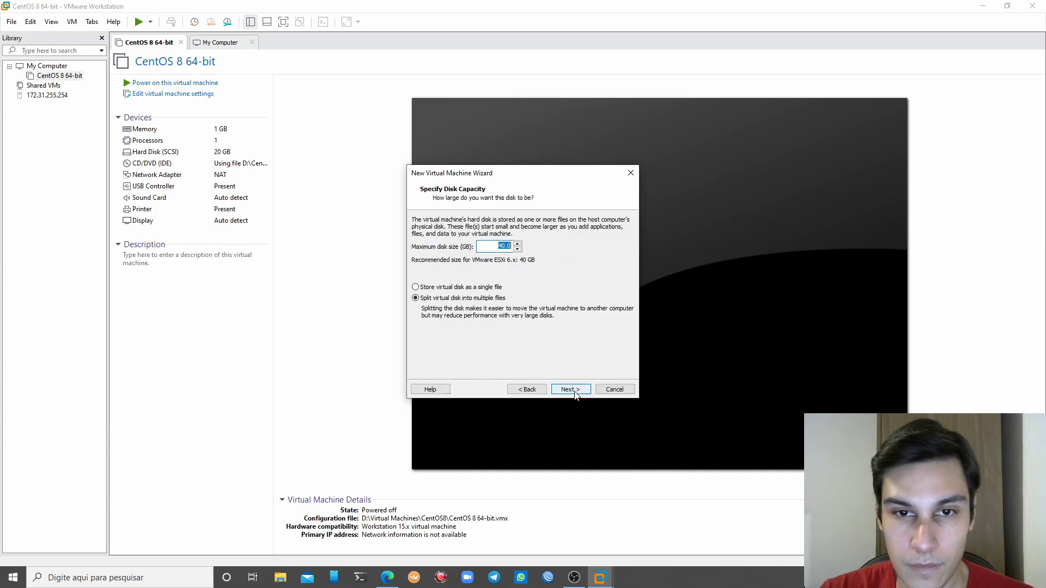
pyautogui.click(511, 247)
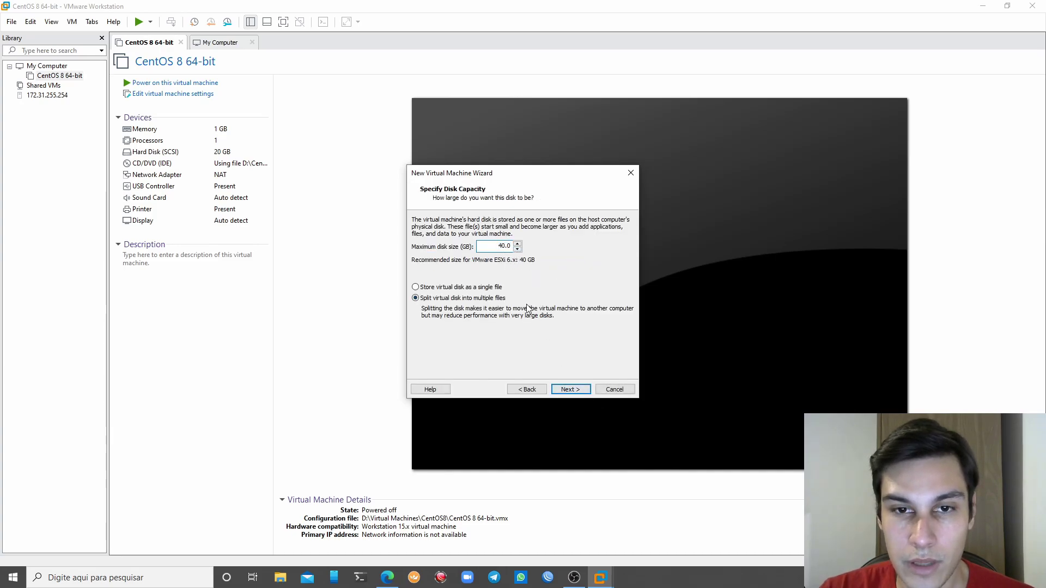
pyautogui.hotkey('shift', 'Home')
pyautogui.write('15')
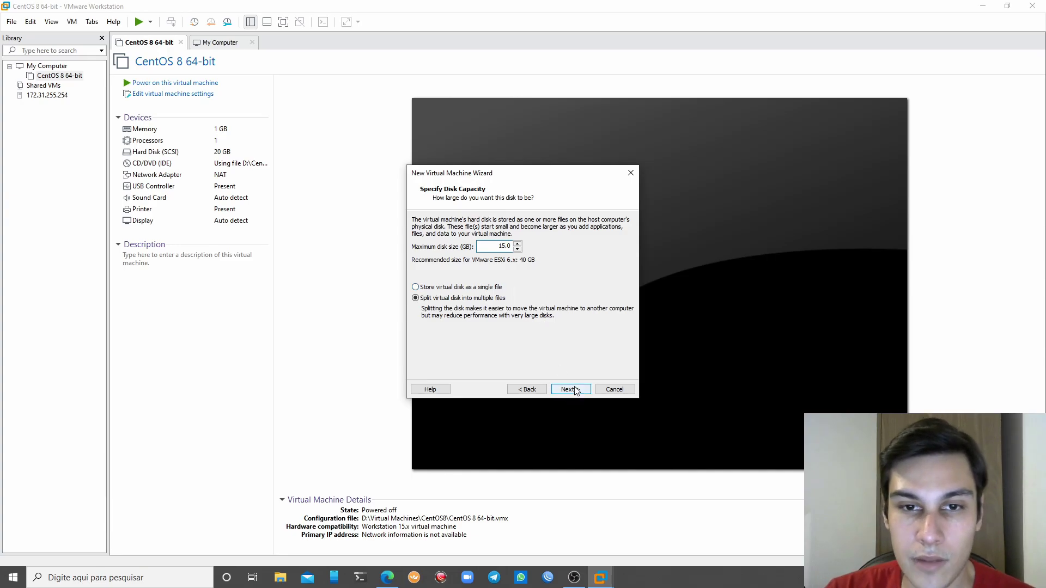
pyautogui.click(570, 389)
# Switch the network adapter to host-only and finish creating the VM with 4096 MB and 2 cores
pyautogui.click(465, 330)
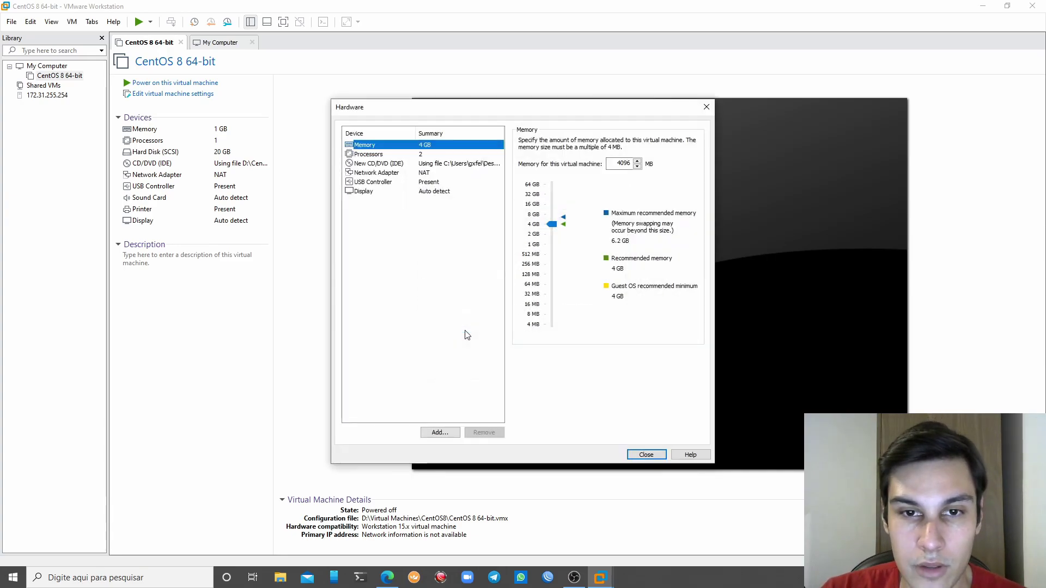
pyautogui.click(438, 157)
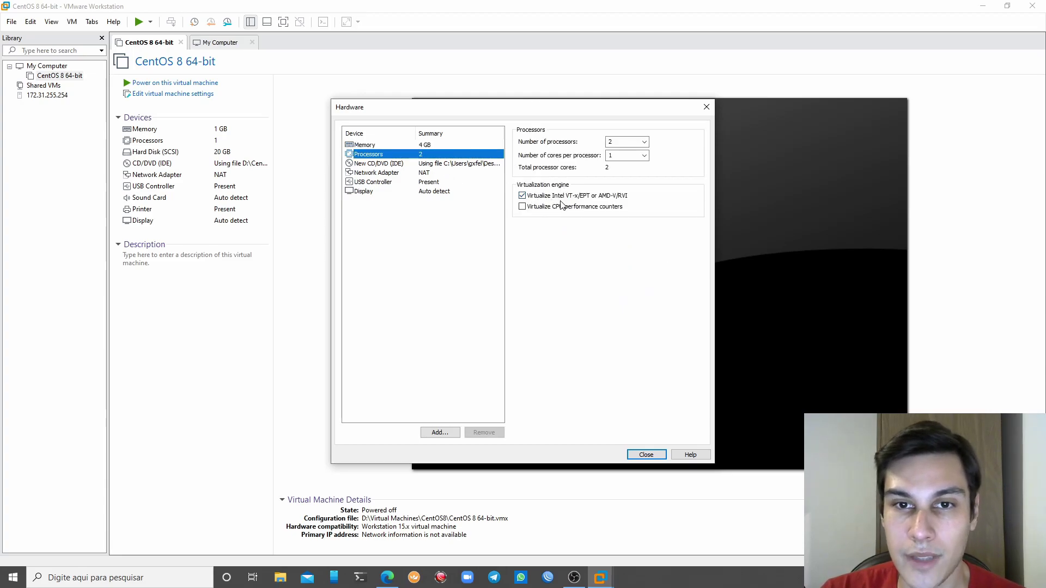
pyautogui.click(448, 173)
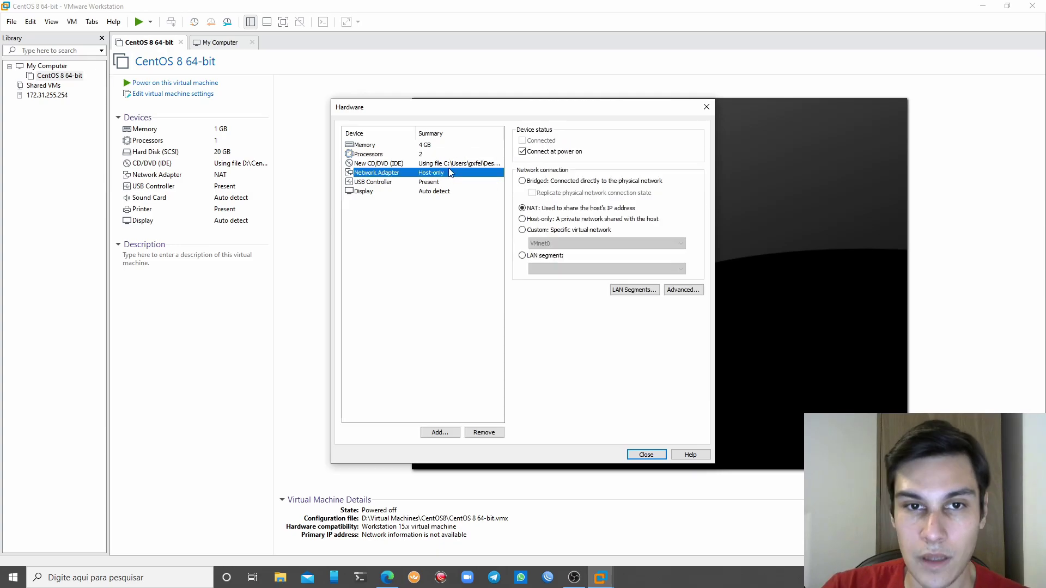
pyautogui.click(552, 222)
pyautogui.click(647, 454)
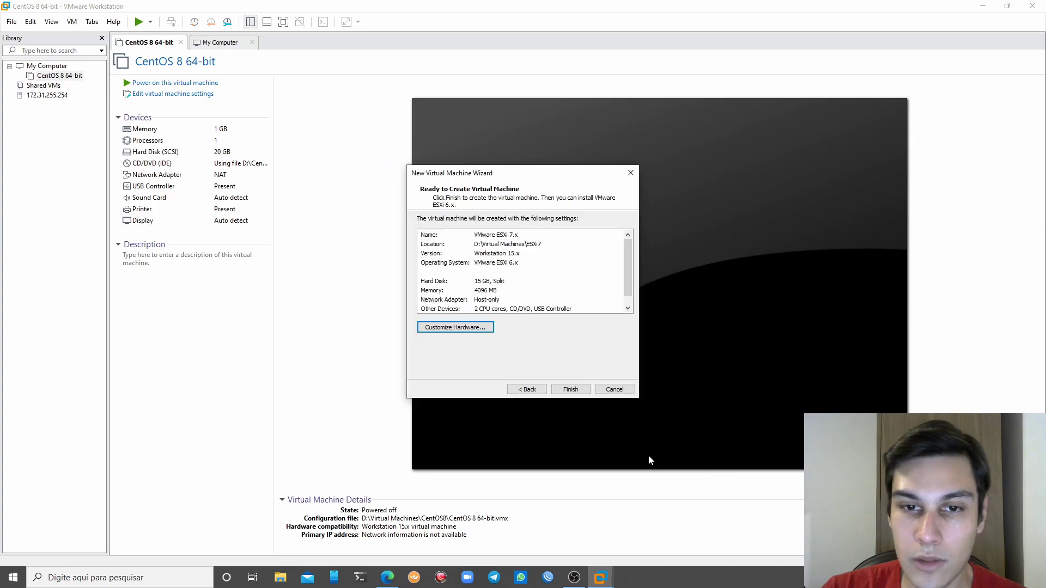
pyautogui.click(569, 389)
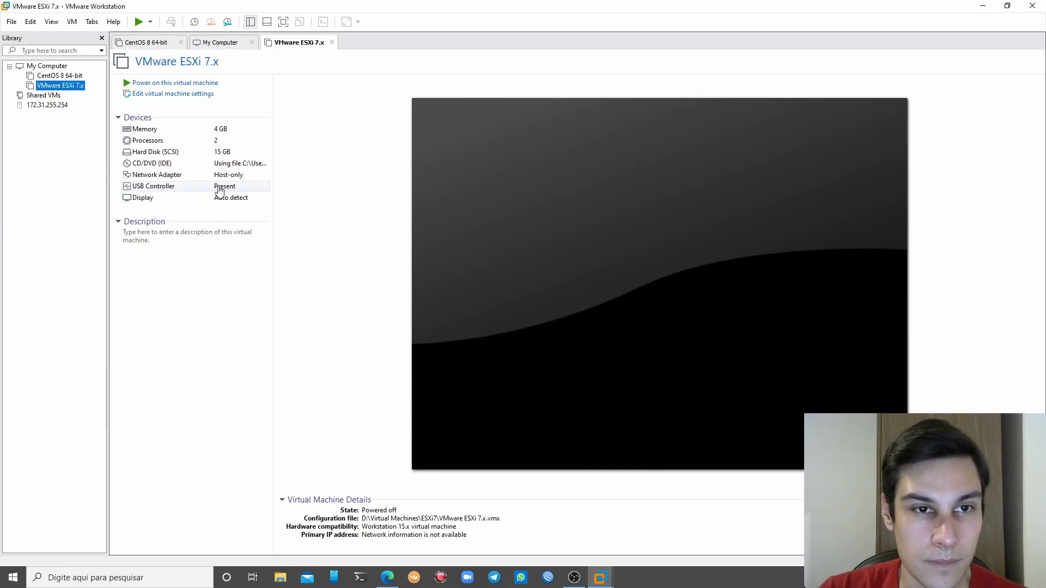
# Power on the VMware ESXi 7.x VM and skip the boot countdown into the installer
pyautogui.click(188, 87)
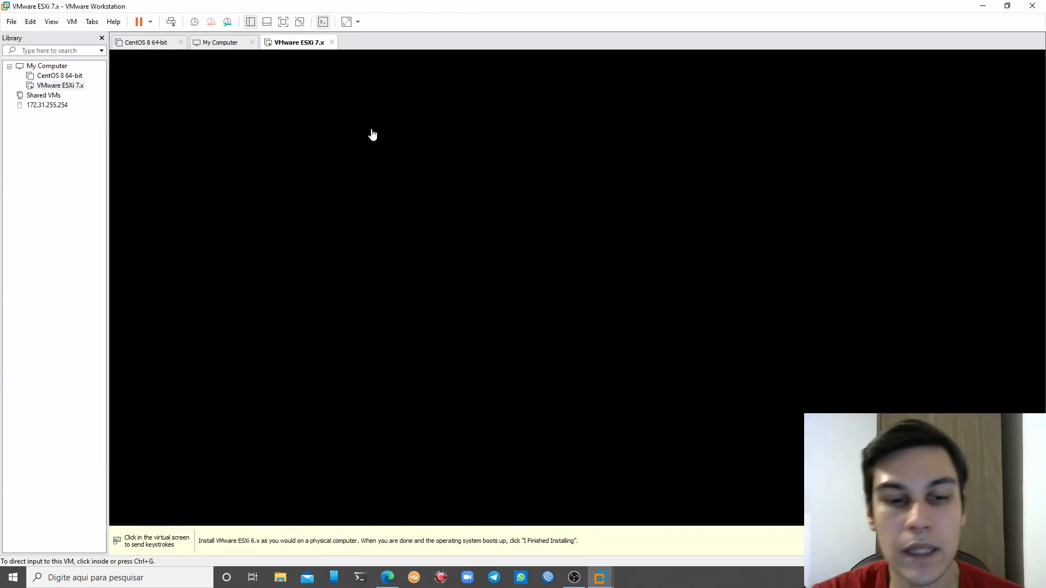
pyautogui.click(373, 134)
pyautogui.press('Return')
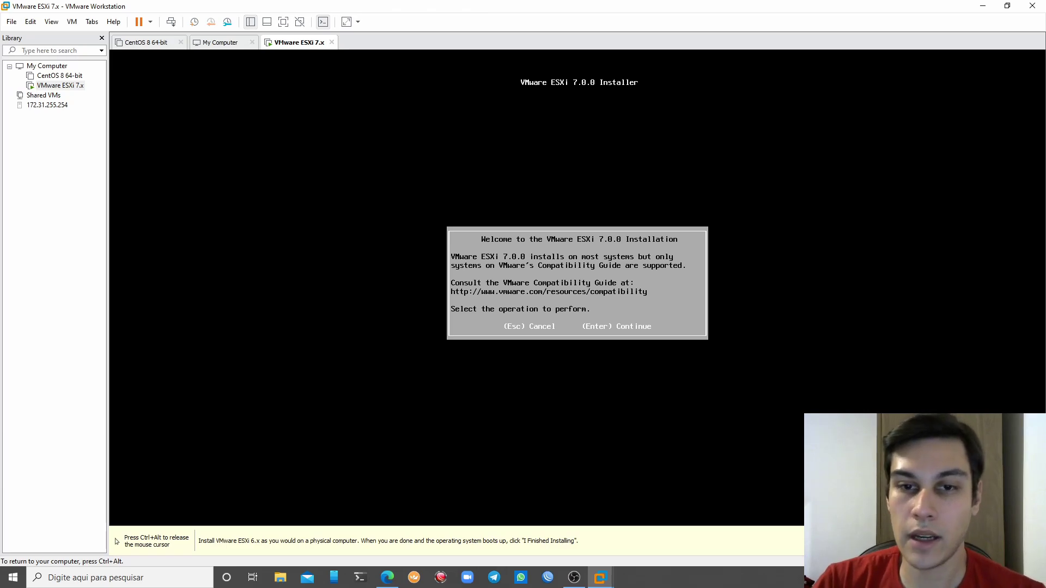
# Accept the ESXi licence, choose the 15 GB disk, and move to the Brazilian keyboard layout
pyautogui.press('Return')
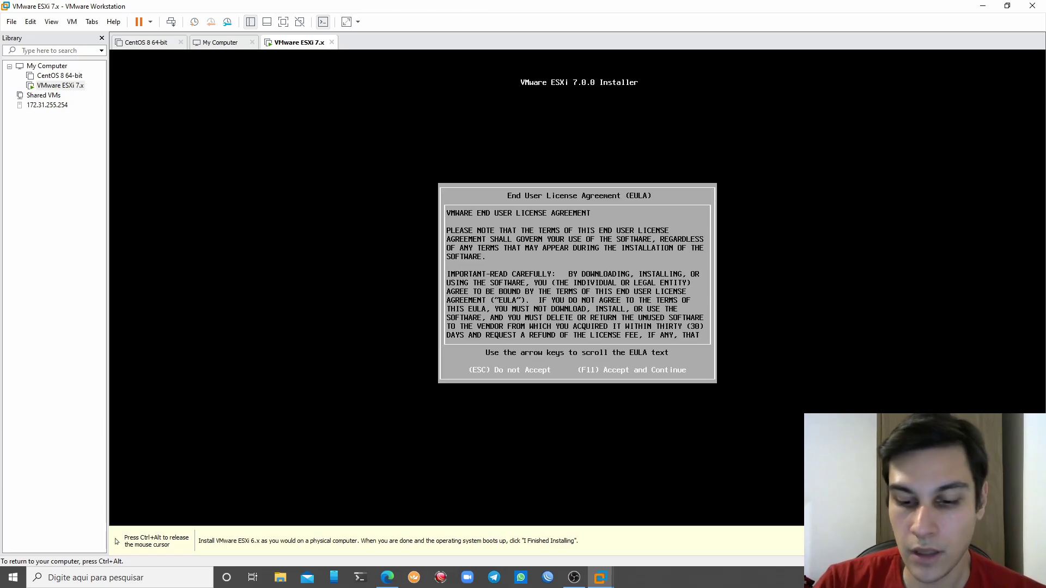
pyautogui.press('F11')
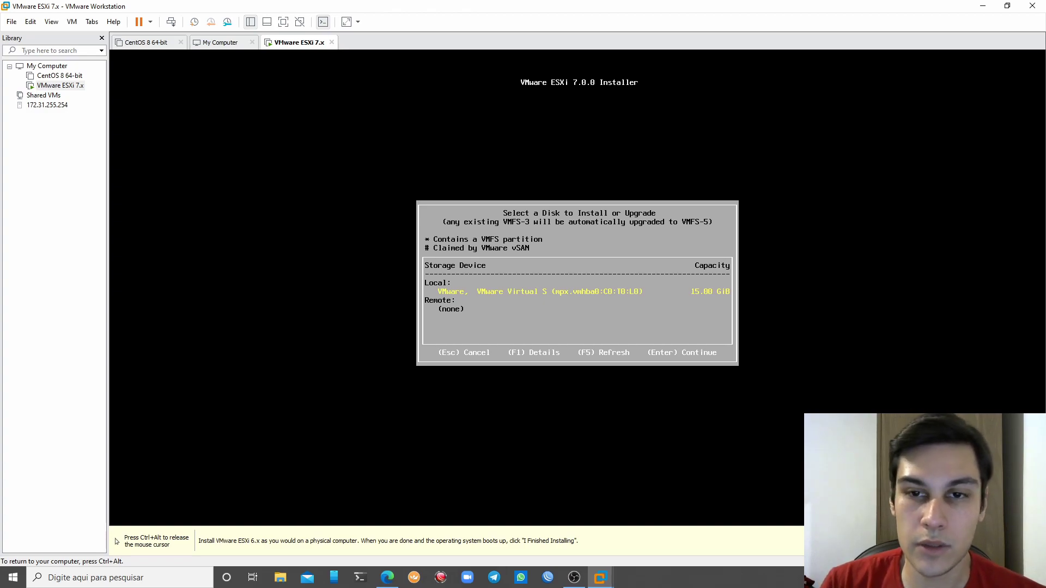
pyautogui.press('Return')
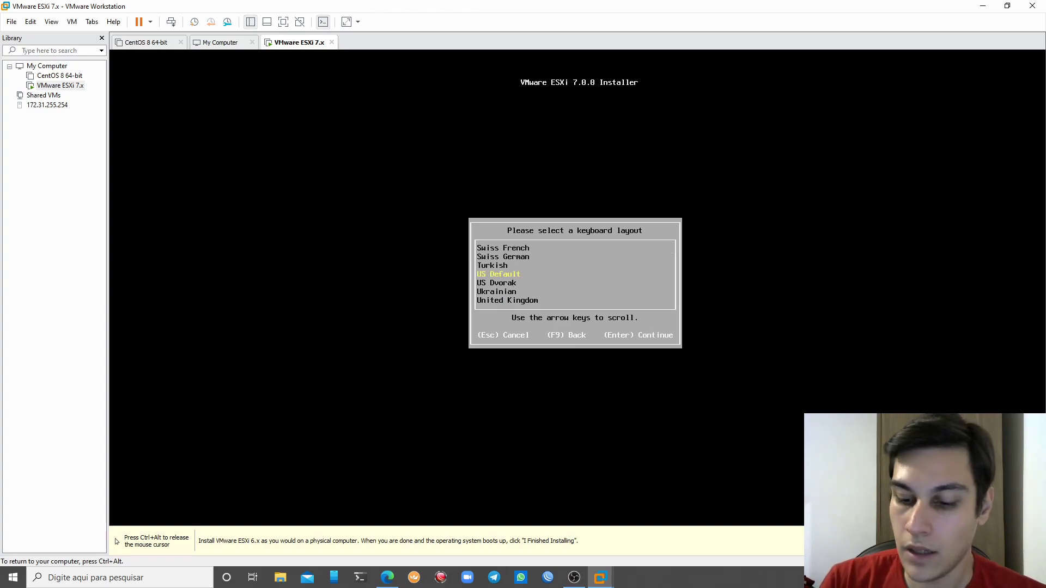
pyautogui.press('pageup')
pyautogui.press('Up')
pyautogui.press('Up')
pyautogui.press('Up')
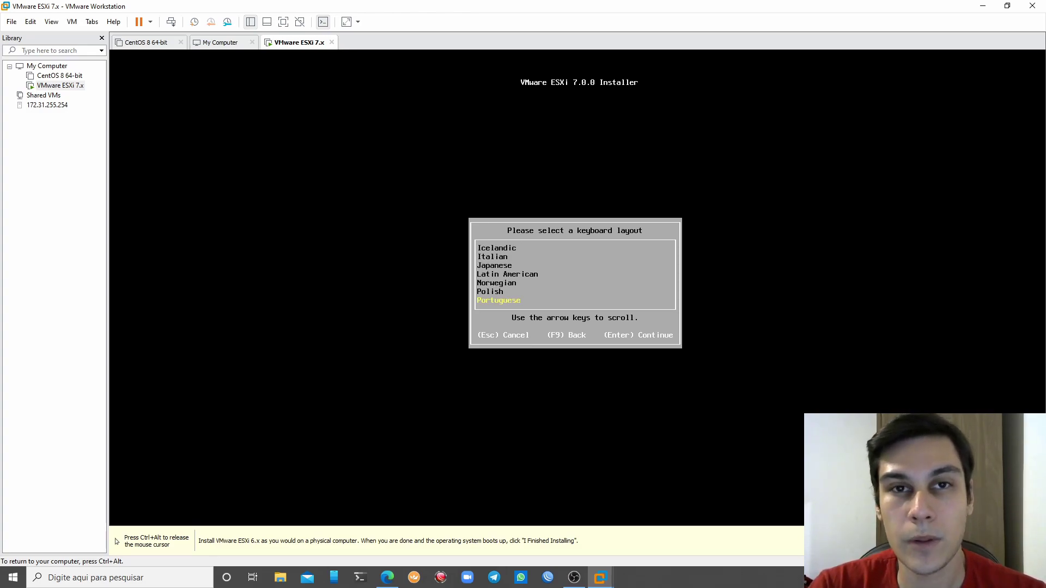
pyautogui.press('Up')
pyautogui.press('Up')
pyautogui.press('Up')
pyautogui.press('Up')
pyautogui.press('Up')
pyautogui.press('Up')
pyautogui.press('Up')
pyautogui.press('Up')
pyautogui.press('Up')
pyautogui.press('Up')
pyautogui.press('Up')
pyautogui.press('Up')
pyautogui.press('Up')
pyautogui.press('Up')
pyautogui.press('Up')
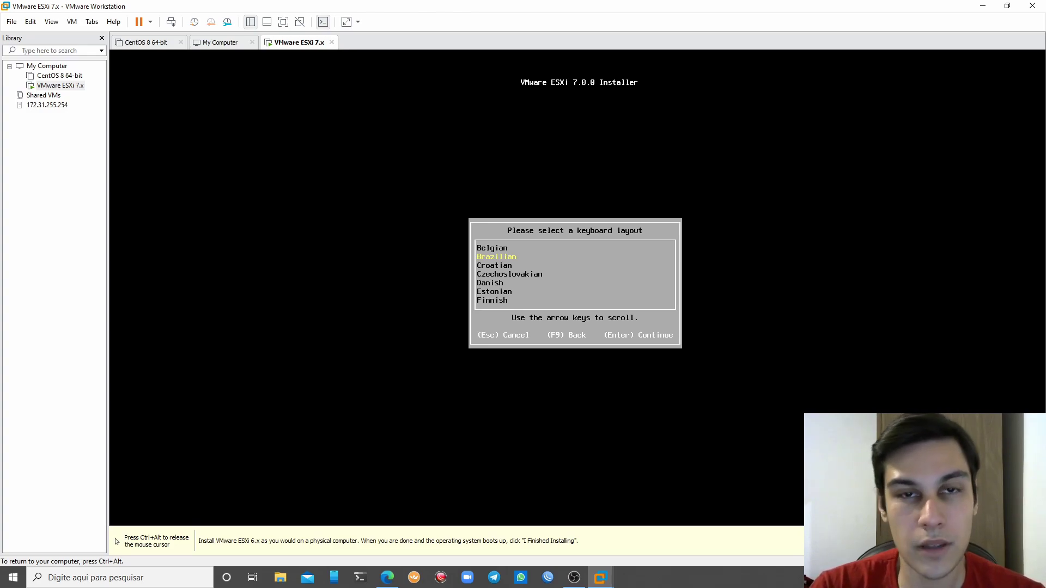
# Confirm the Brazilian layout, then enter the root password and its confirmation
pyautogui.press('Return')
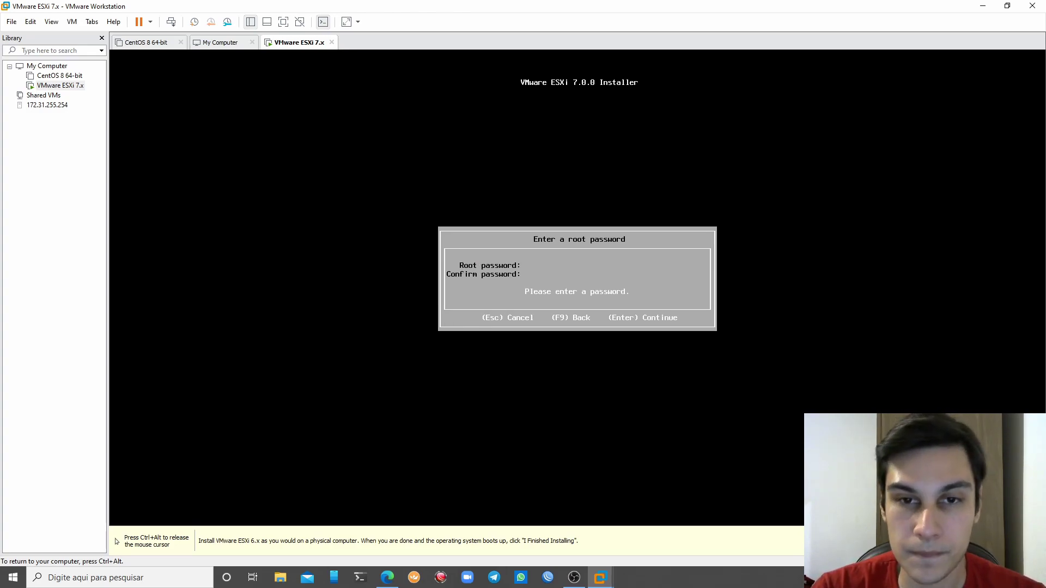
pyautogui.write('********')
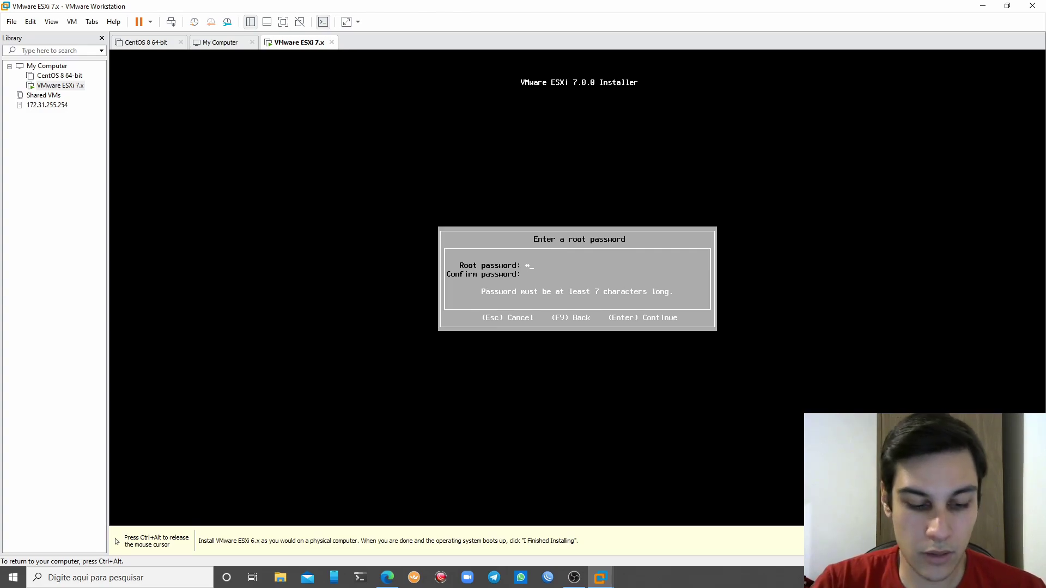
pyautogui.write('*****')
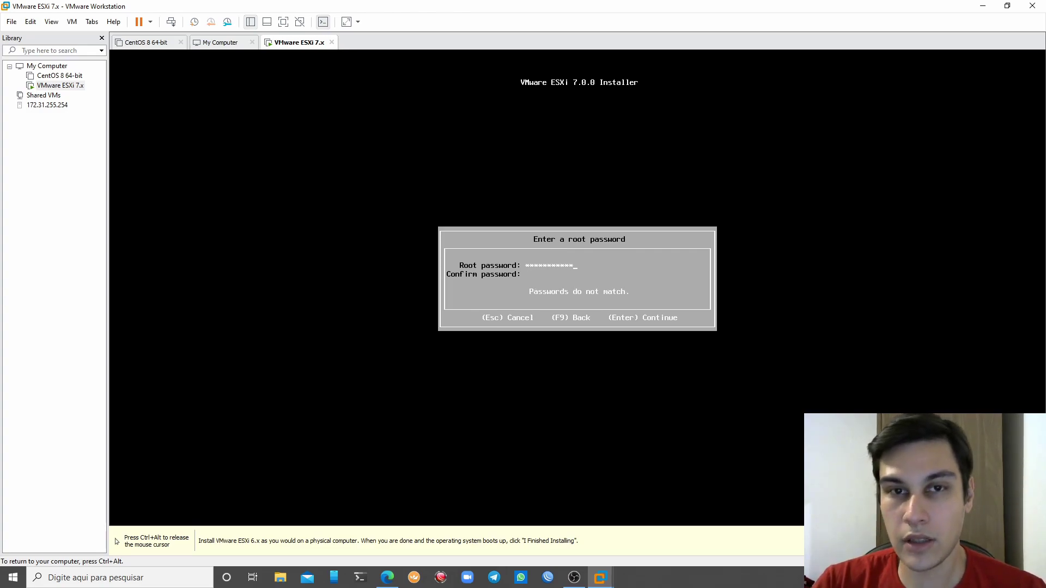
pyautogui.press('Tab')
pyautogui.write('****')
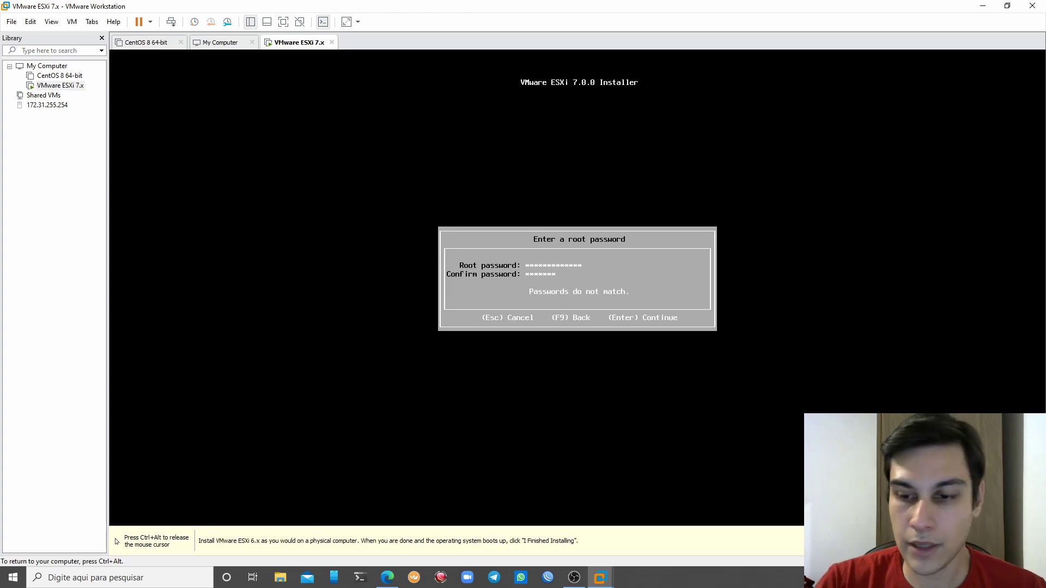
pyautogui.write('*********')
pyautogui.press('Return')
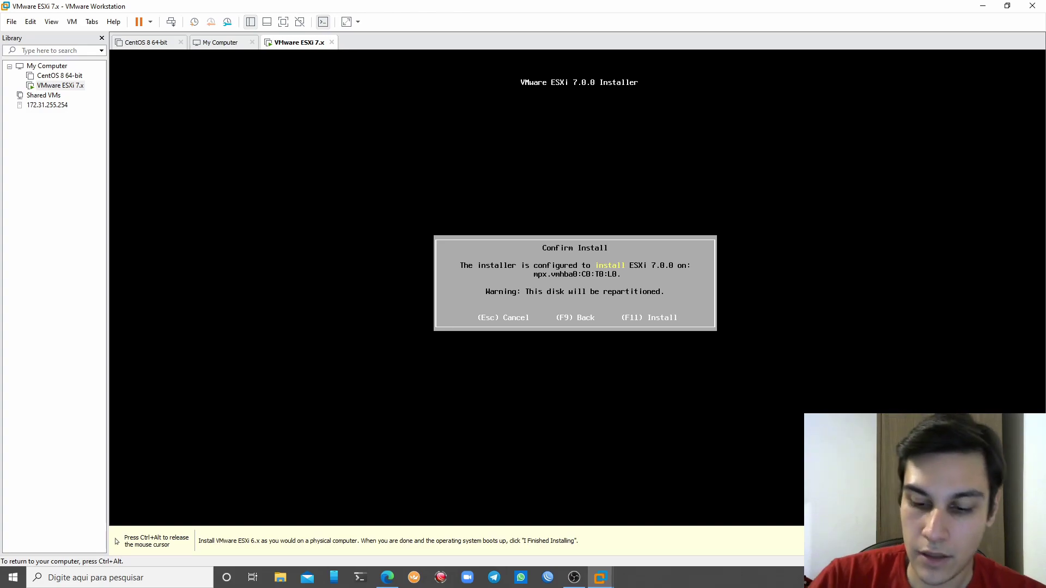
# Install ESXi 7.0.0 on the disk, then disconnect the VM's CD/DVD (IDE) drive
pyautogui.press('F11')
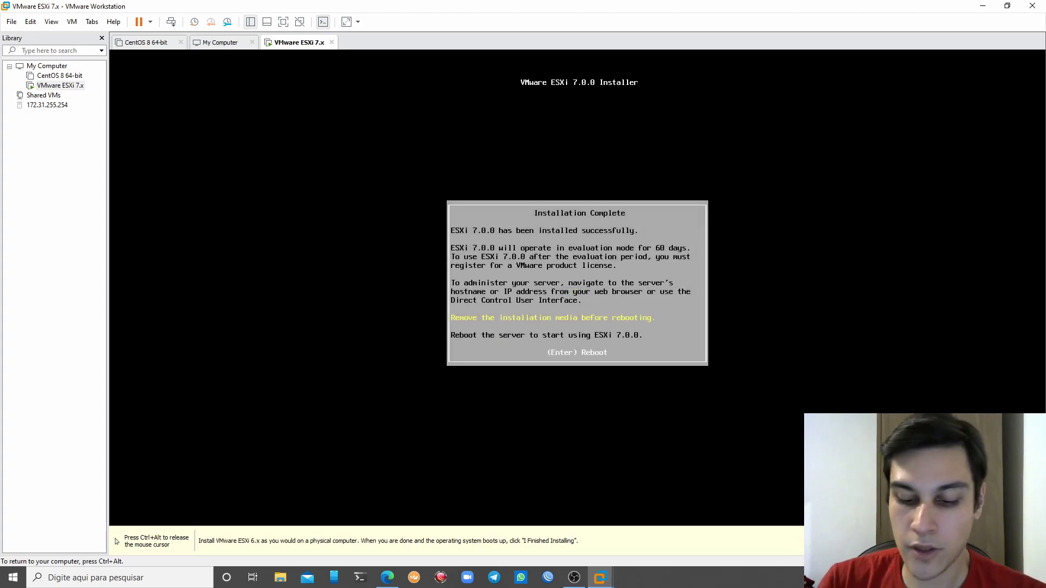
pyautogui.hotkey('ctrl', 'alt')
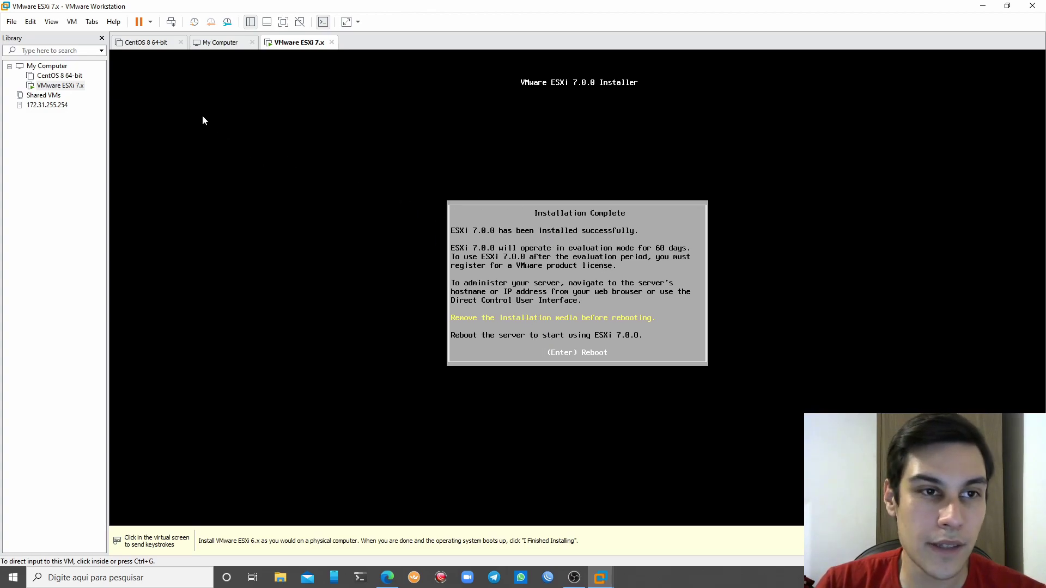
pyautogui.rightClick(66, 86)
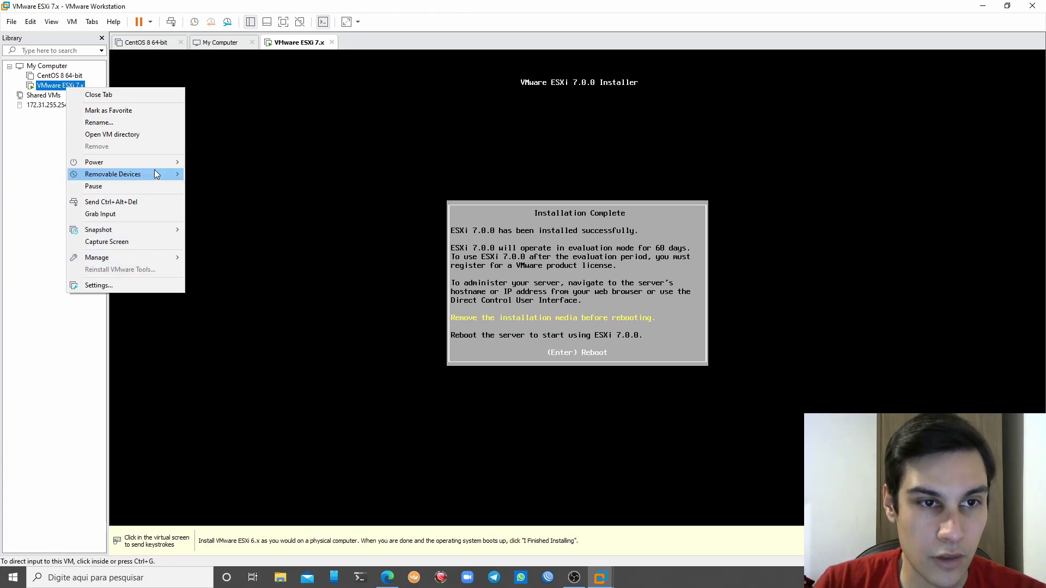
pyautogui.moveTo(157, 173)
pyautogui.moveTo(245, 180)
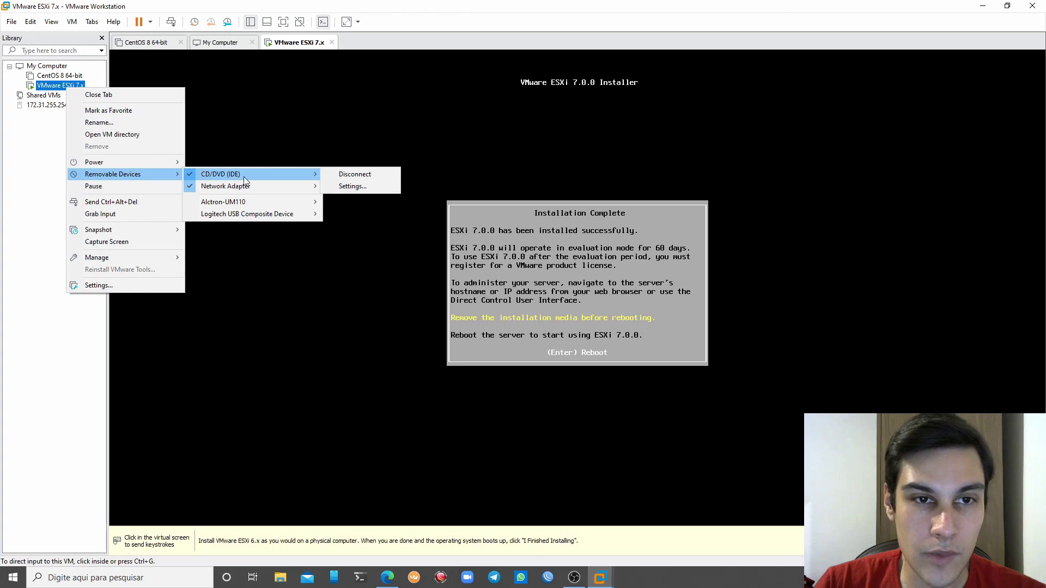
pyautogui.click(355, 174)
pyautogui.click(412, 213)
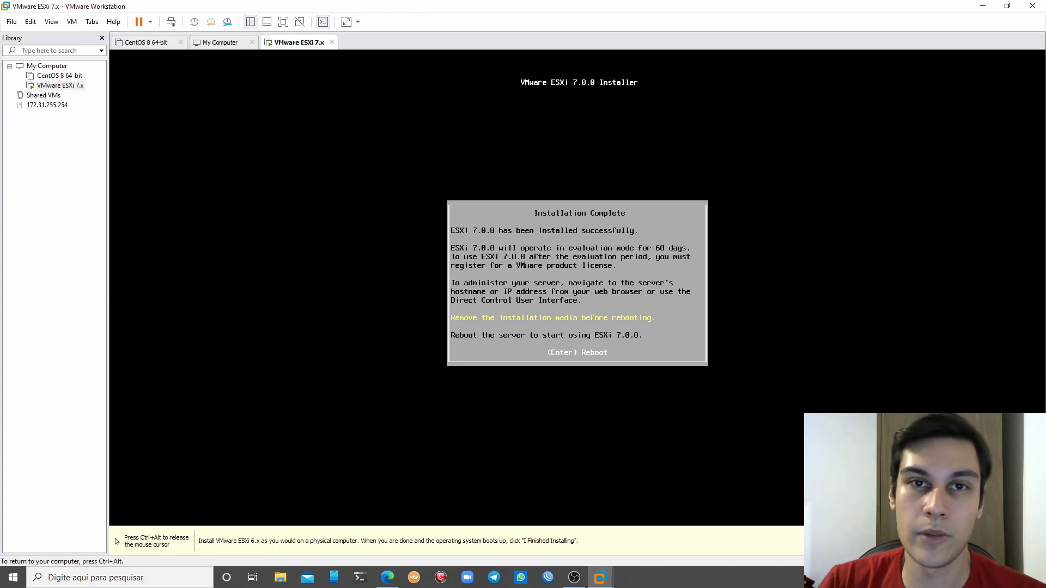
pyautogui.press('Return')
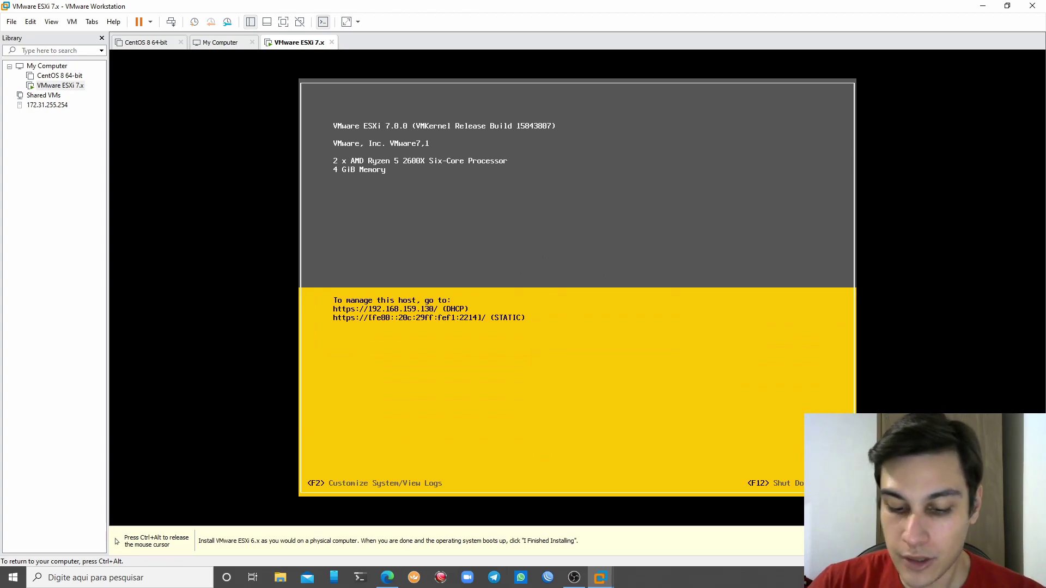
pyautogui.hotkey('ctrl', 'alt')
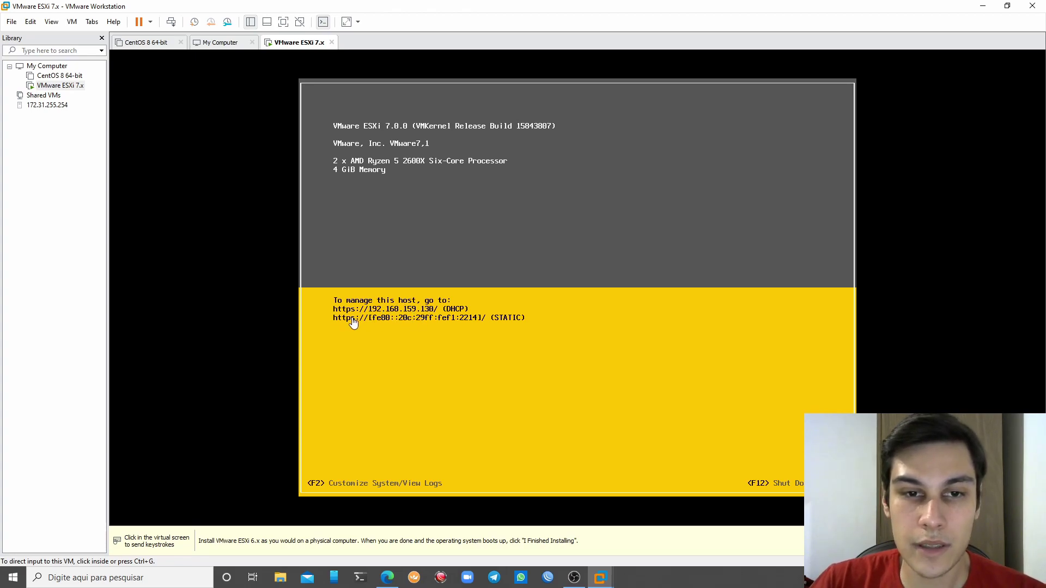
pyautogui.click(415, 324)
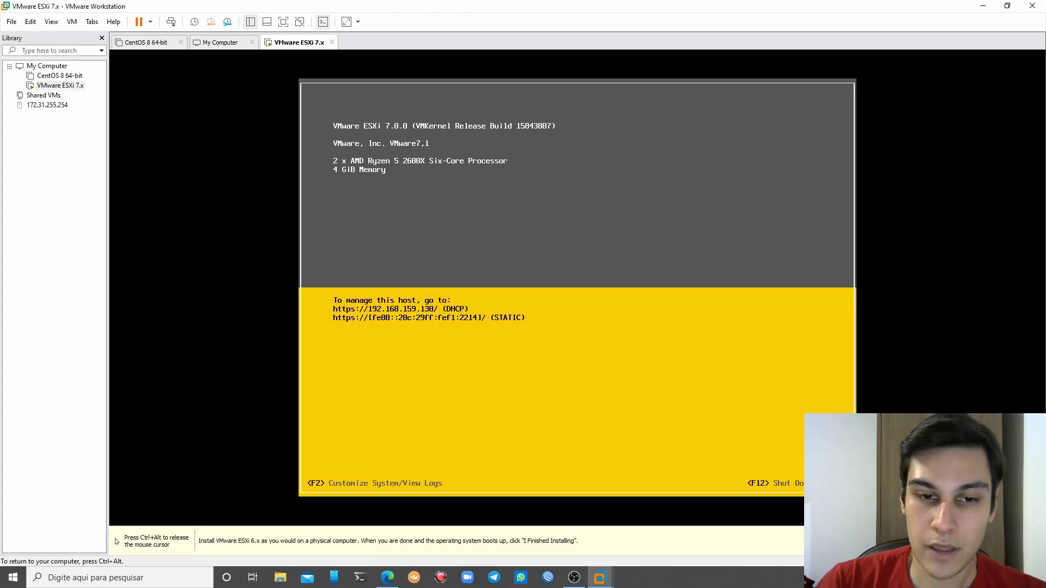
# Log in to the ESXi console's System Customization as root with the host password
pyautogui.press('F2')
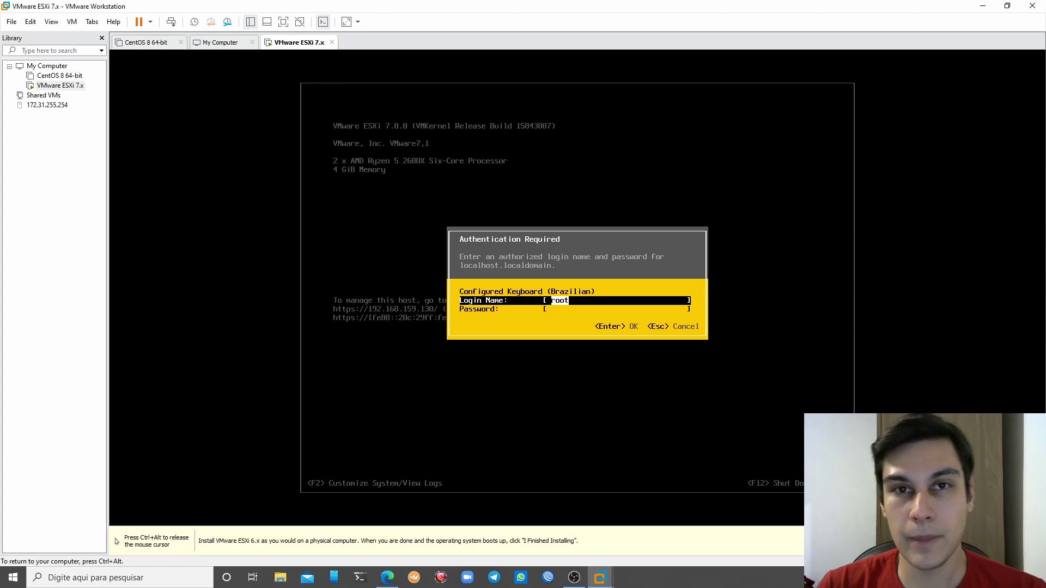
pyautogui.press('Tab')
pyautogui.write('*******')
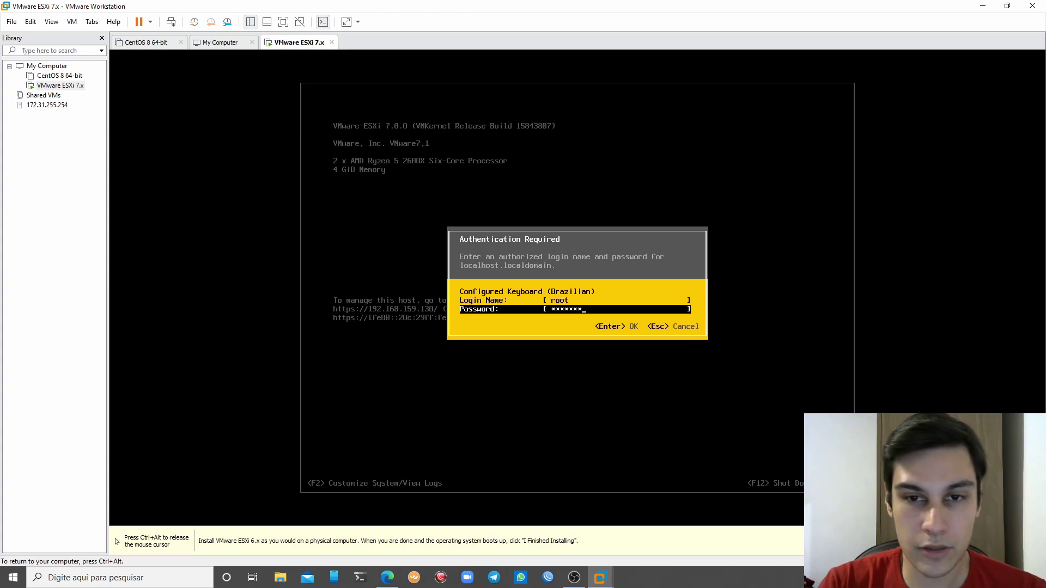
pyautogui.press('BackSpace')
pyautogui.press('BackSpace')
pyautogui.press('BackSpace')
pyautogui.press('BackSpace')
pyautogui.press('BackSpace')
pyautogui.write('**********')
pyautogui.press('Return')
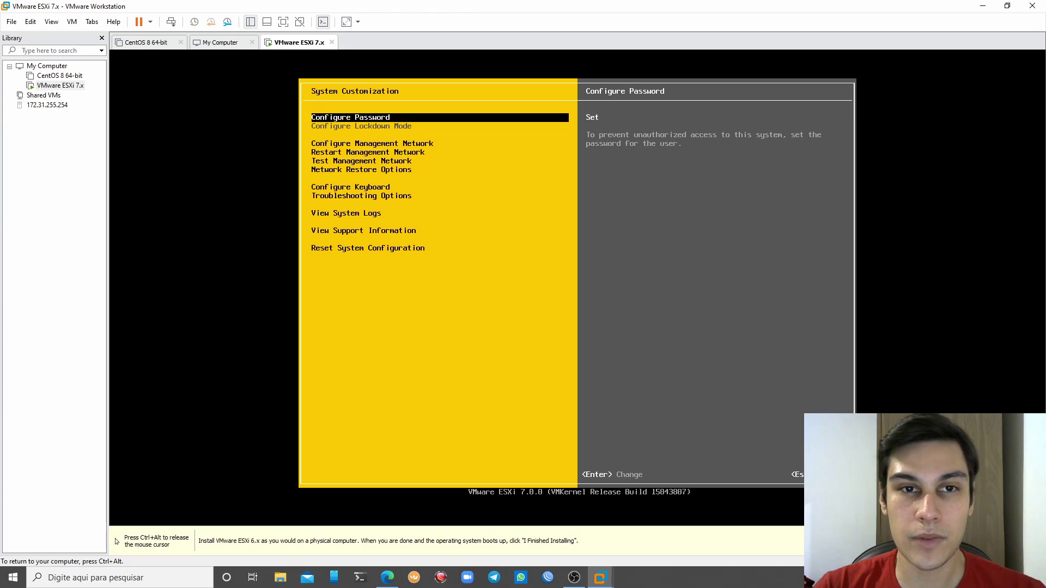
# Browse the System Customization entries, then open Configure Management Network
pyautogui.press('Down')
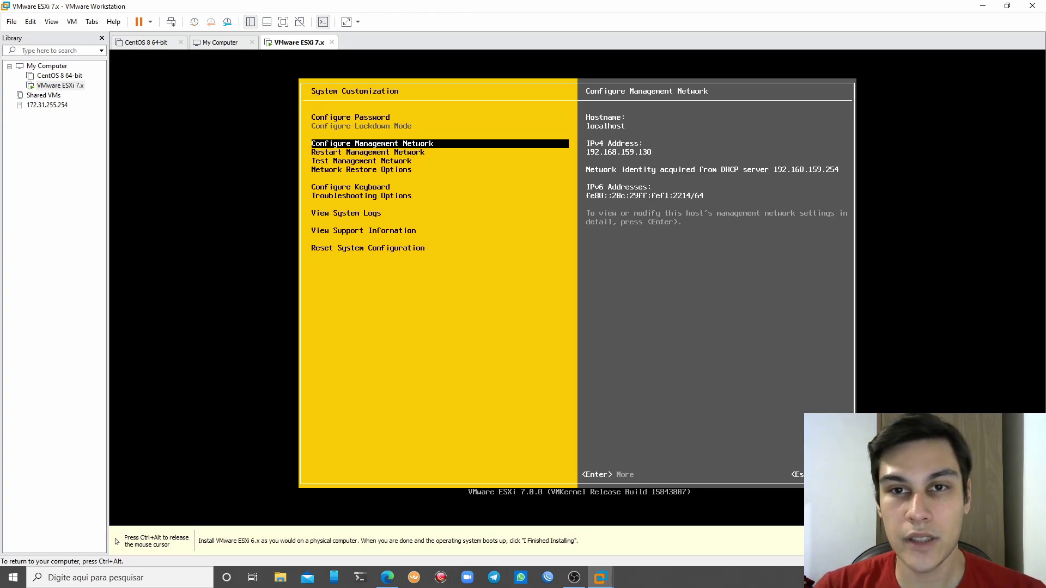
pyautogui.press('Down')
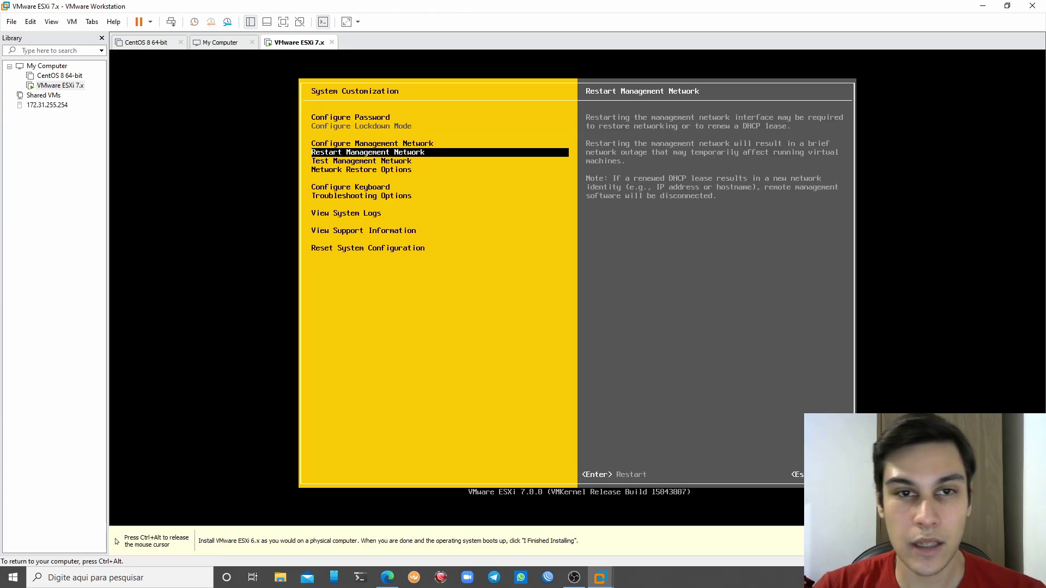
pyautogui.press('Down')
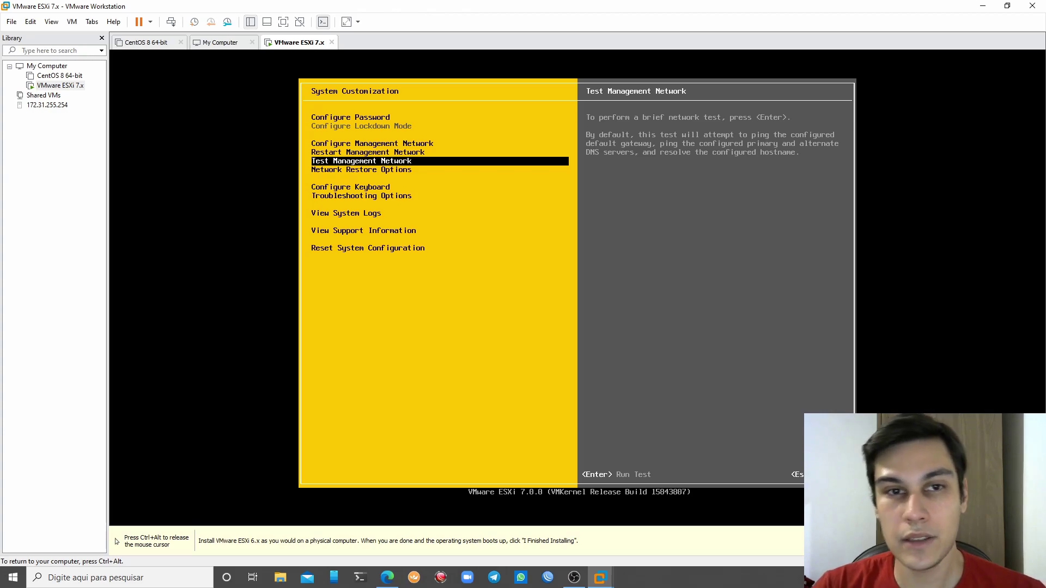
pyautogui.press('Down')
pyautogui.press('Down')
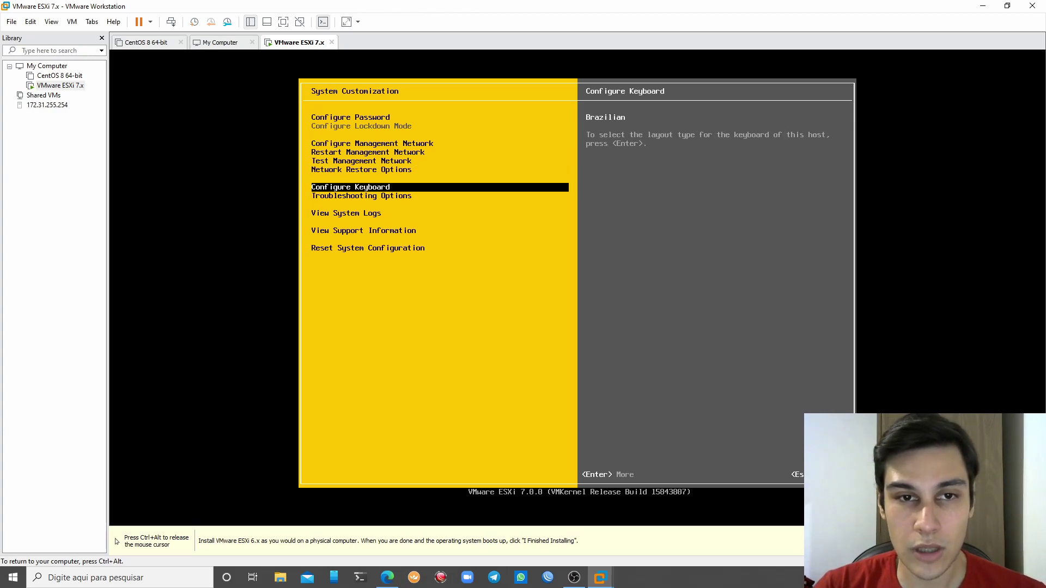
pyautogui.press('Down')
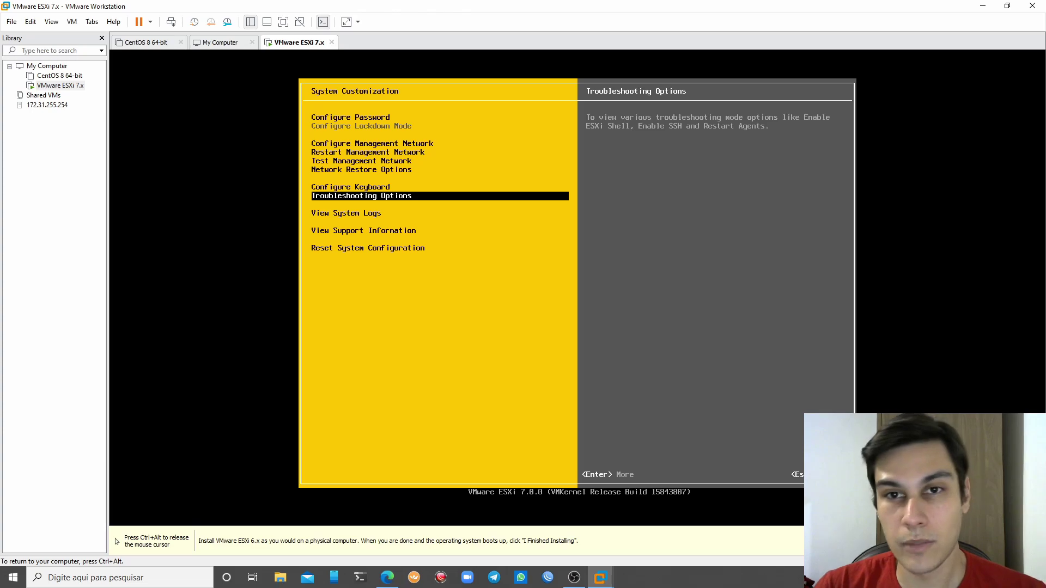
pyautogui.press('Down')
pyautogui.press('Down')
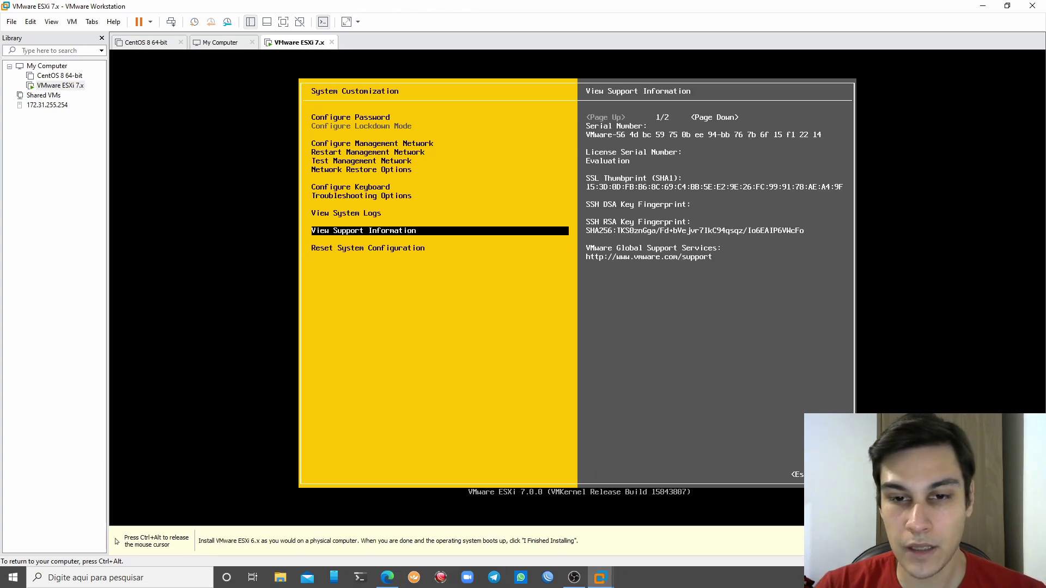
pyautogui.press('Up')
pyautogui.press('Up')
pyautogui.press('Up')
pyautogui.press('Up')
pyautogui.press('Up')
pyautogui.press('Up')
pyautogui.press('Up')
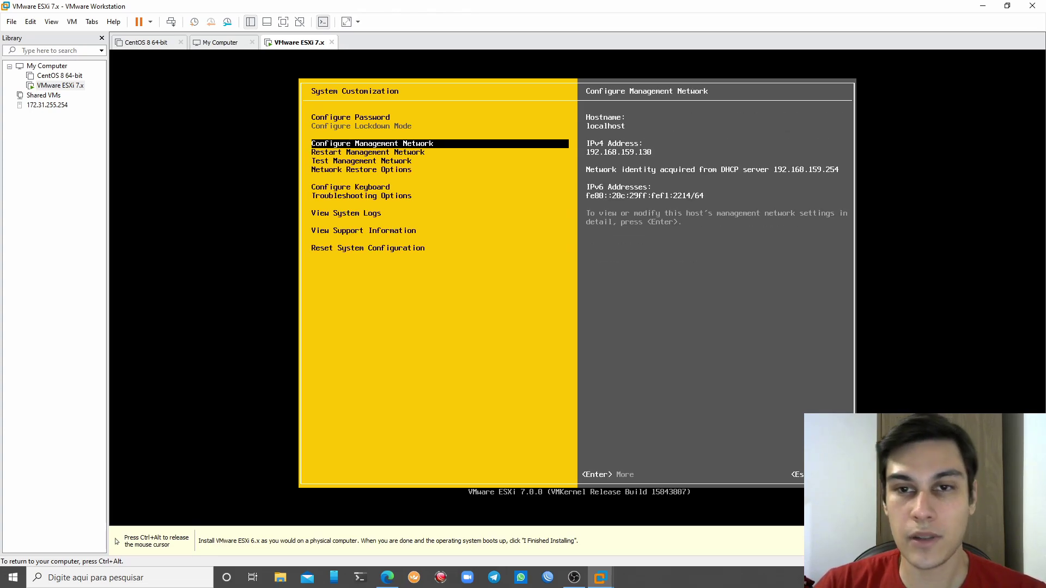
pyautogui.press('Return')
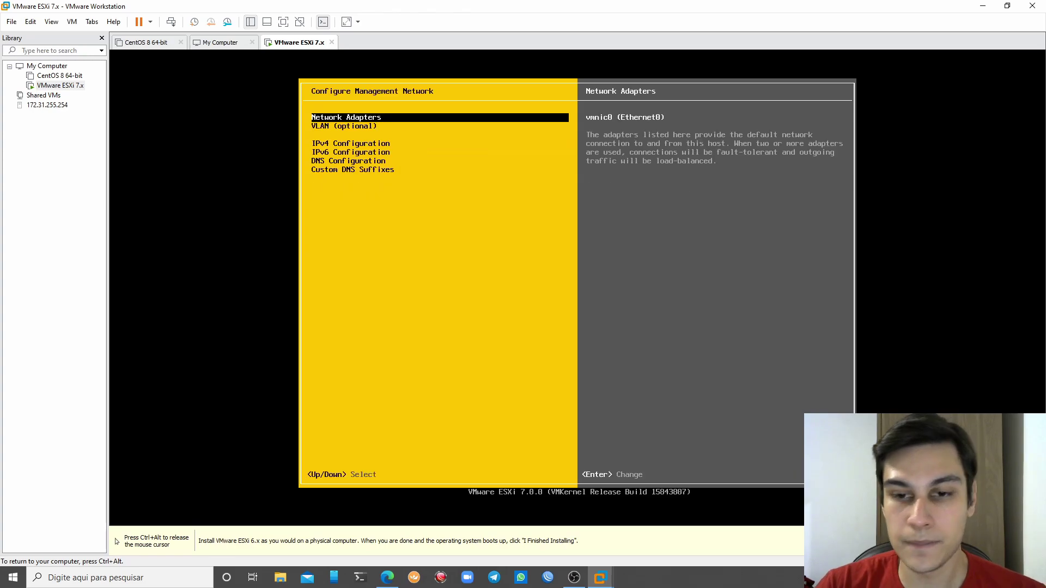
# Reopen Configure Management Network and bring up the Network Adapters list showing vmnic0
pyautogui.press('Escape')
pyautogui.press('Down')
pyautogui.press('Up')
pyautogui.press('Return')
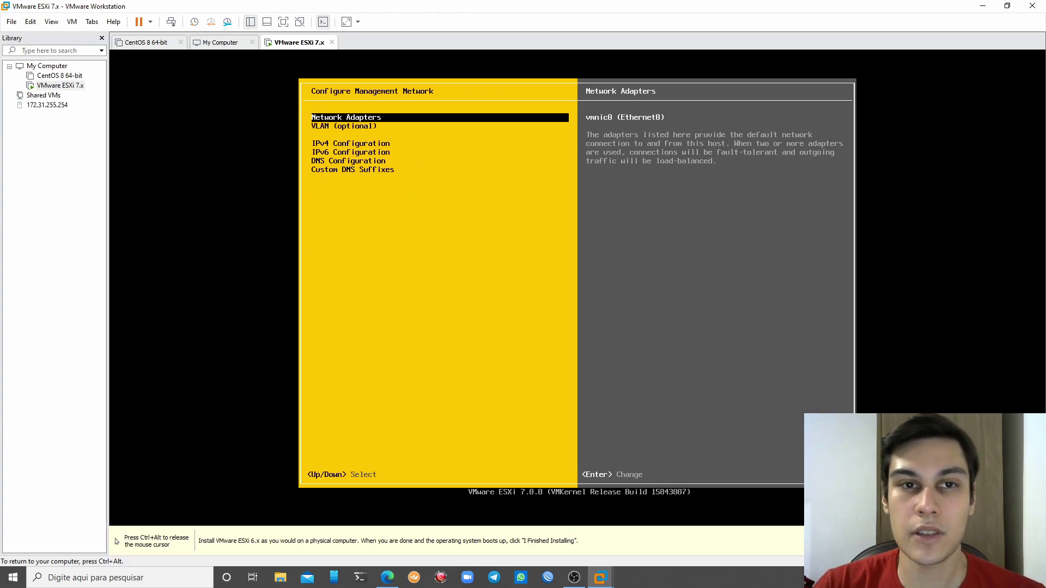
pyautogui.press('Return')
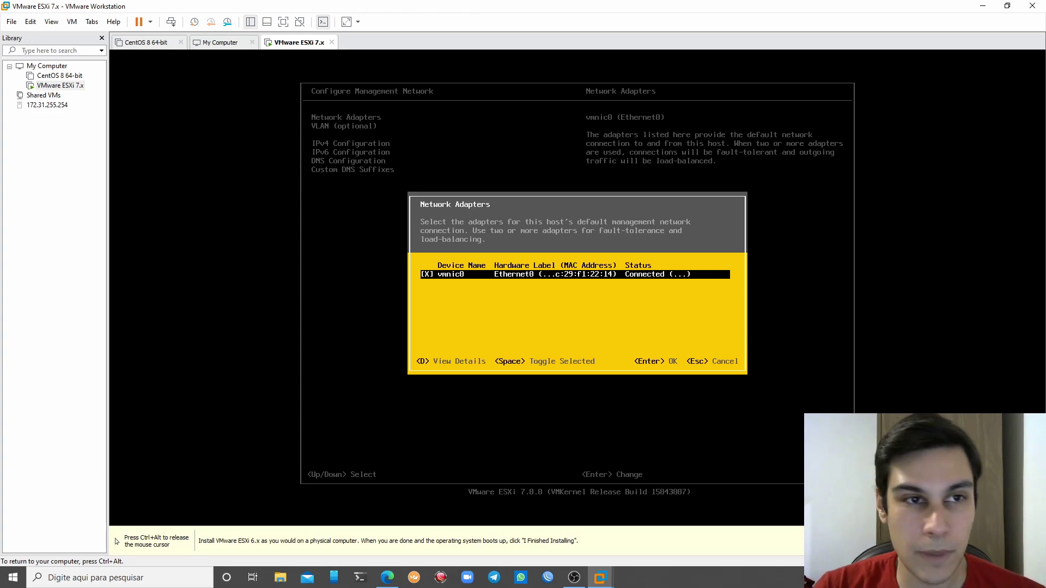
pyautogui.hotkey('ctrl', 'alt')
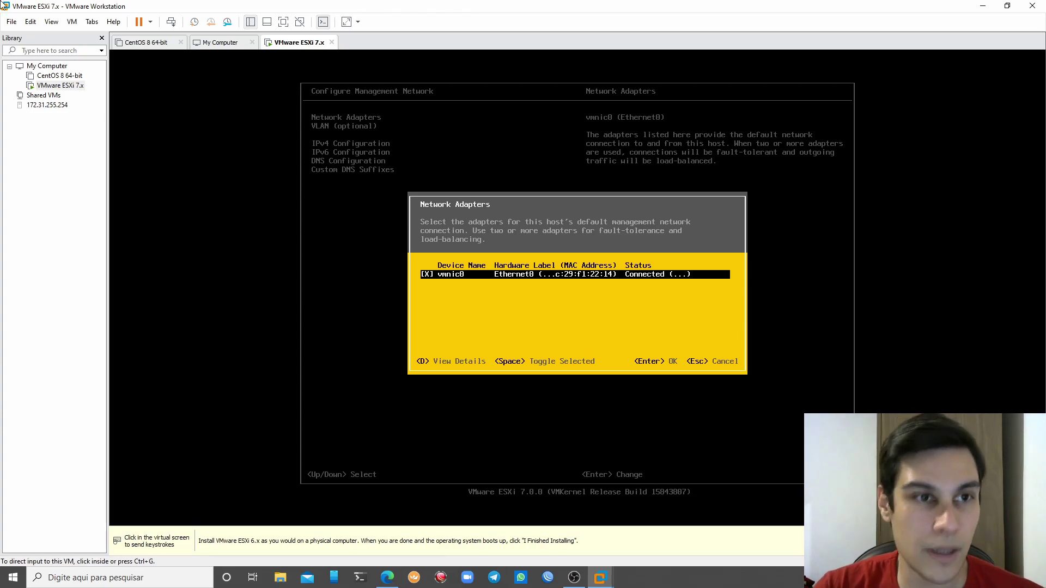
# Add a second network adapter to the ESXi VM's hardware settings
pyautogui.rightClick(54, 87)
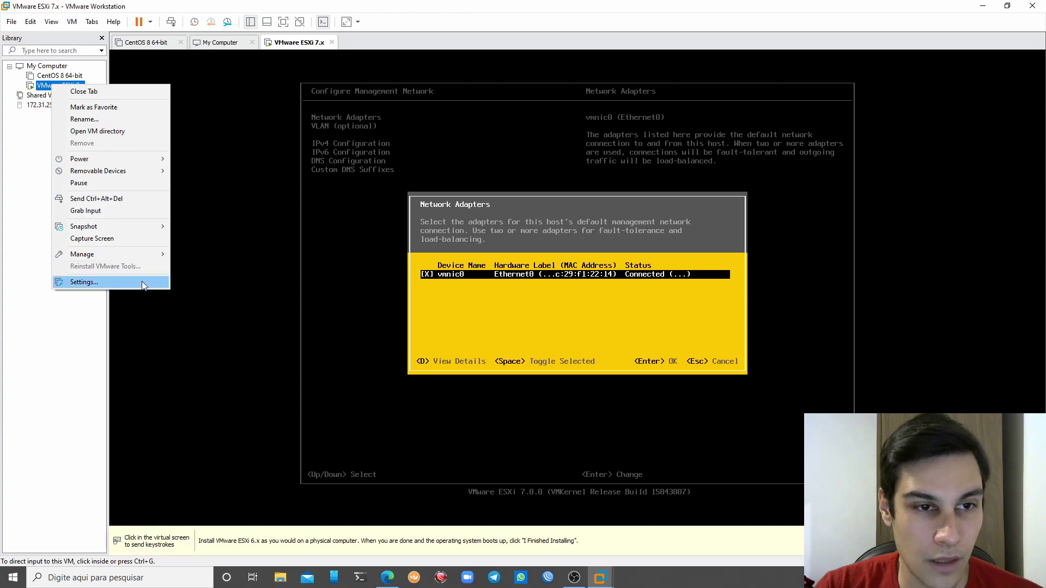
pyautogui.click(84, 282)
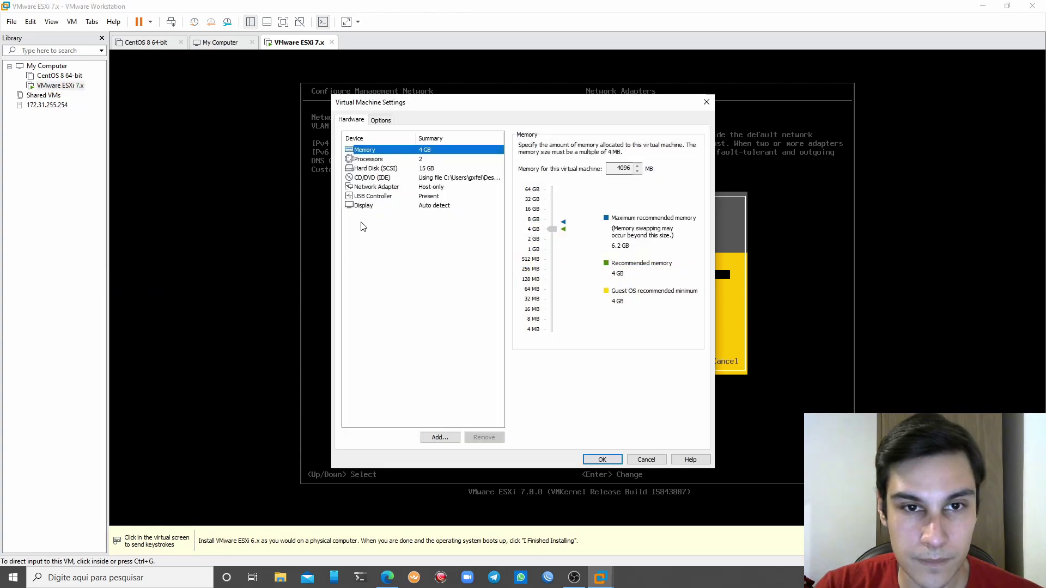
pyautogui.click(440, 437)
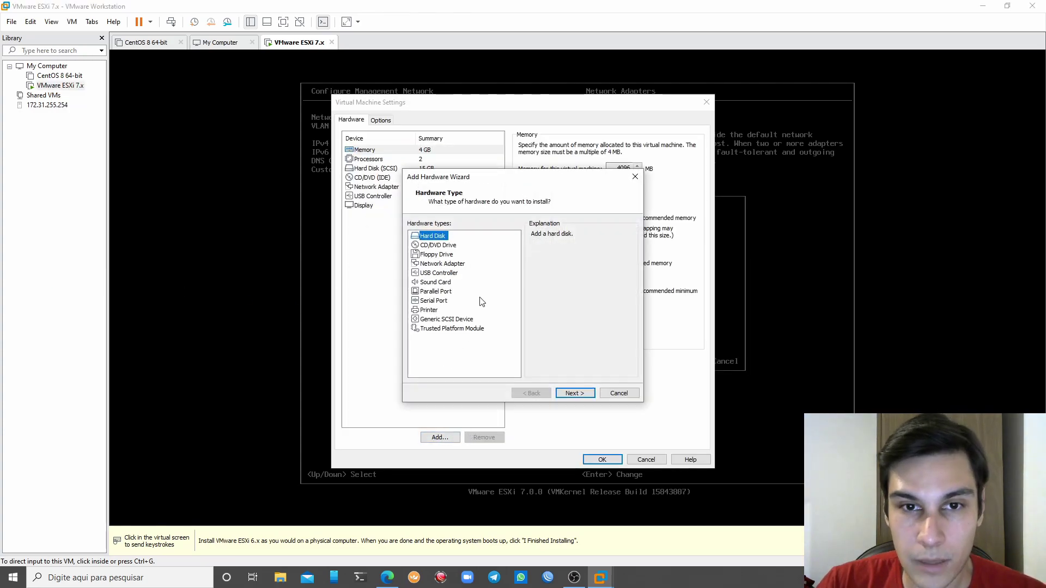
pyautogui.click(444, 264)
pyautogui.click(575, 393)
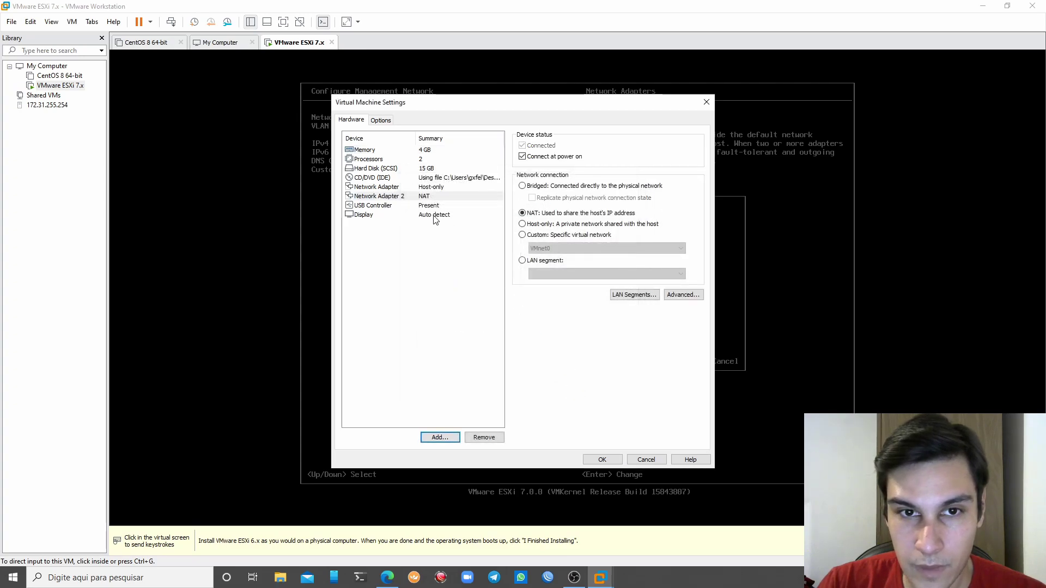
# Create a LAN segment named ESXi, attach the new adapter to it, and save the settings
pyautogui.click(566, 235)
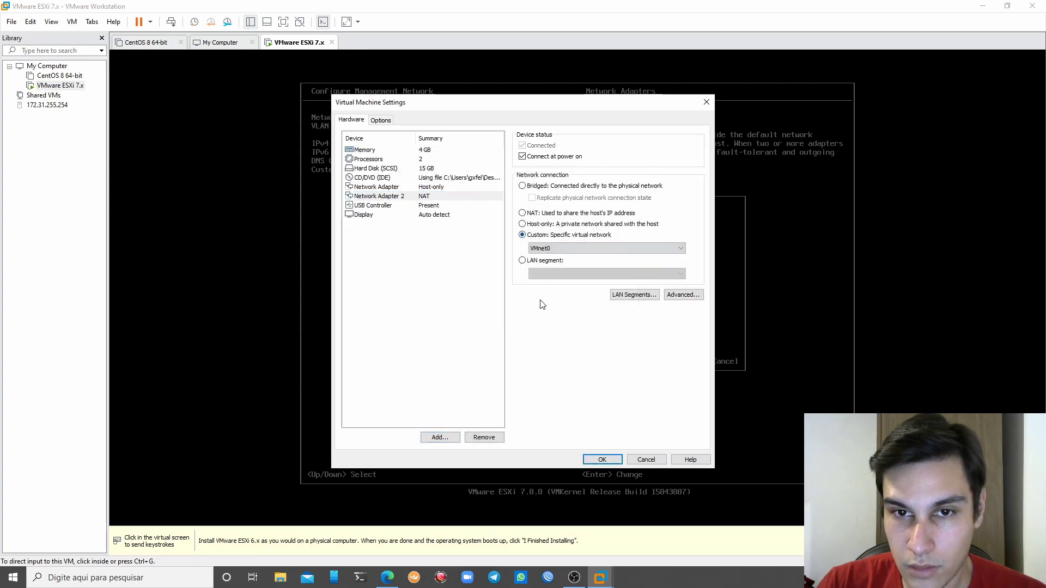
pyautogui.click(547, 261)
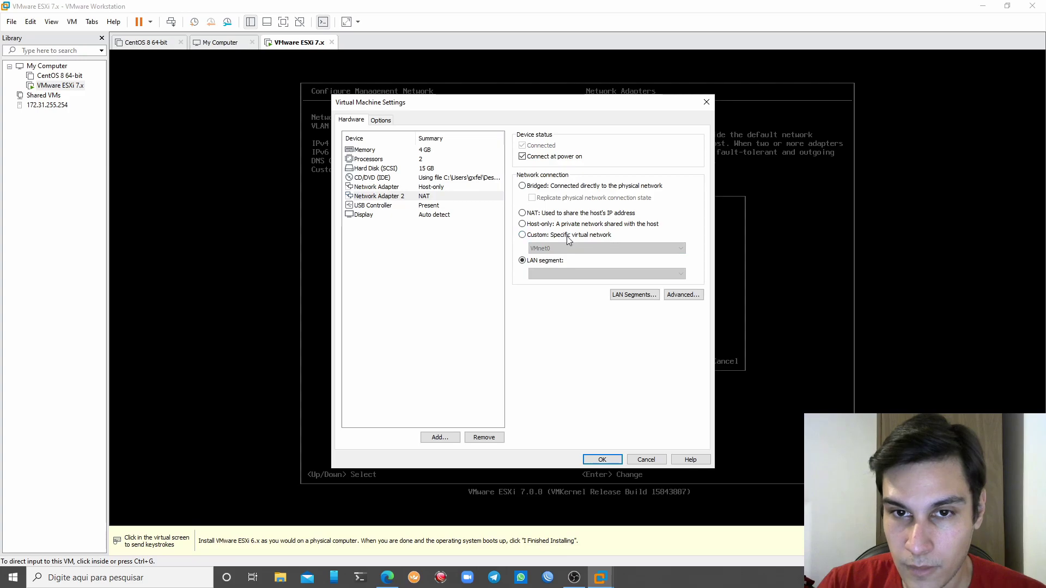
pyautogui.click(634, 295)
pyautogui.click(495, 333)
pyautogui.write('ESXi')
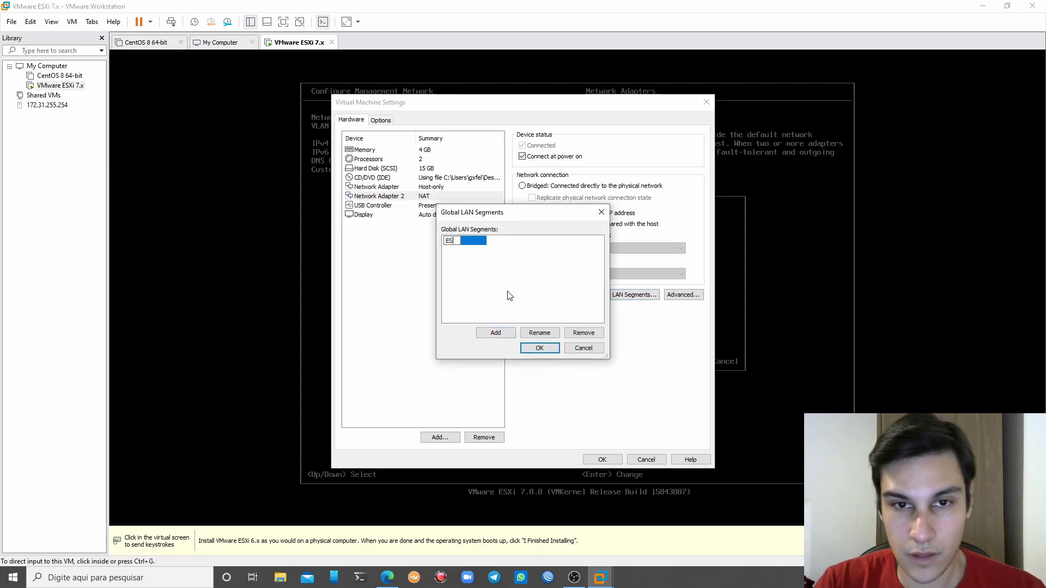
pyautogui.click(535, 349)
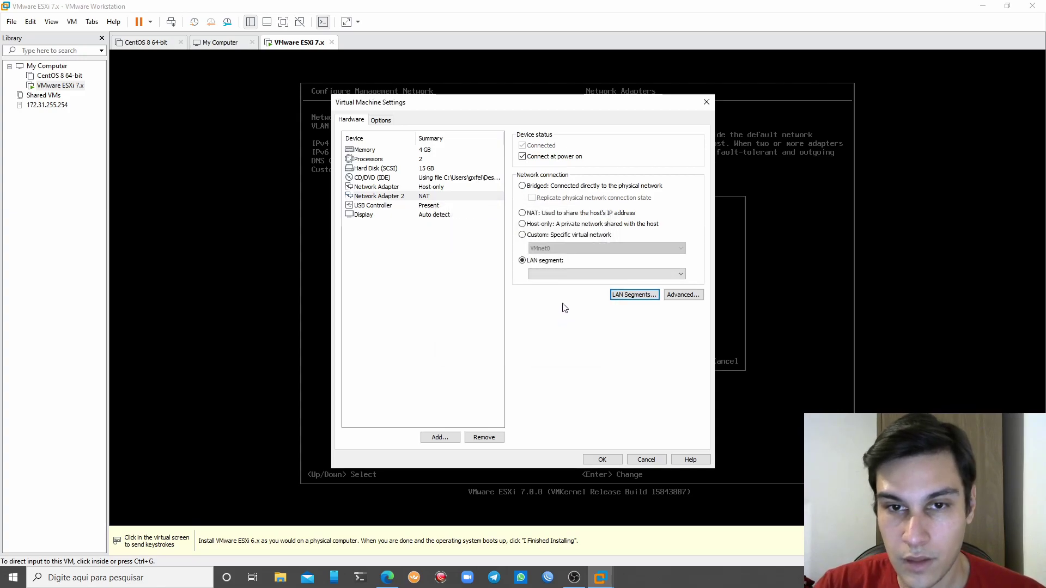
pyautogui.click(617, 273)
pyautogui.click(616, 292)
pyautogui.click(612, 456)
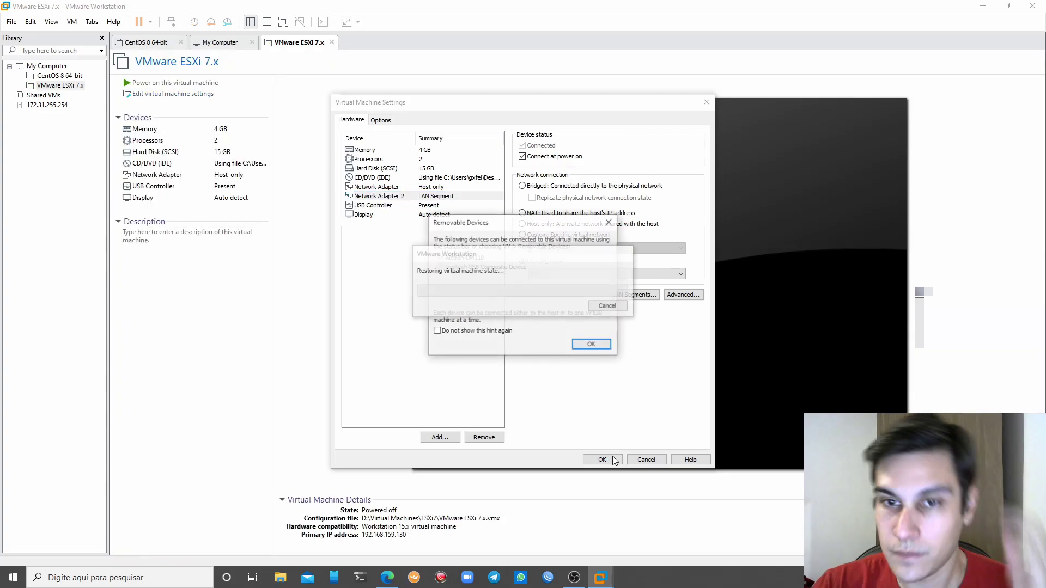
pyautogui.click(581, 348)
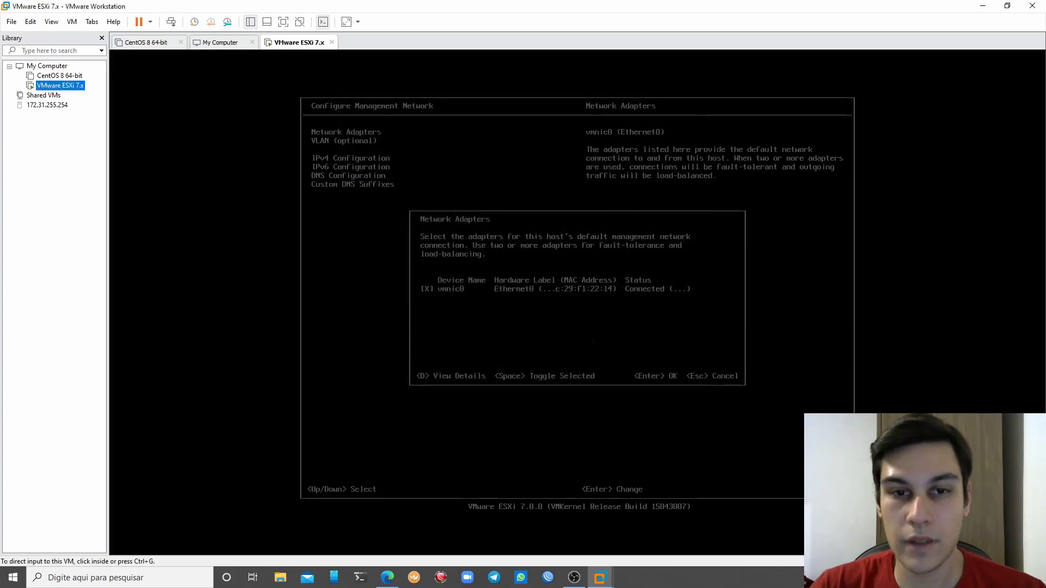
# Restart the ESXi management network from the System Customization menu
pyautogui.click(588, 340)
pyautogui.press('Escape')
pyautogui.press('Down')
pyautogui.press('Return')
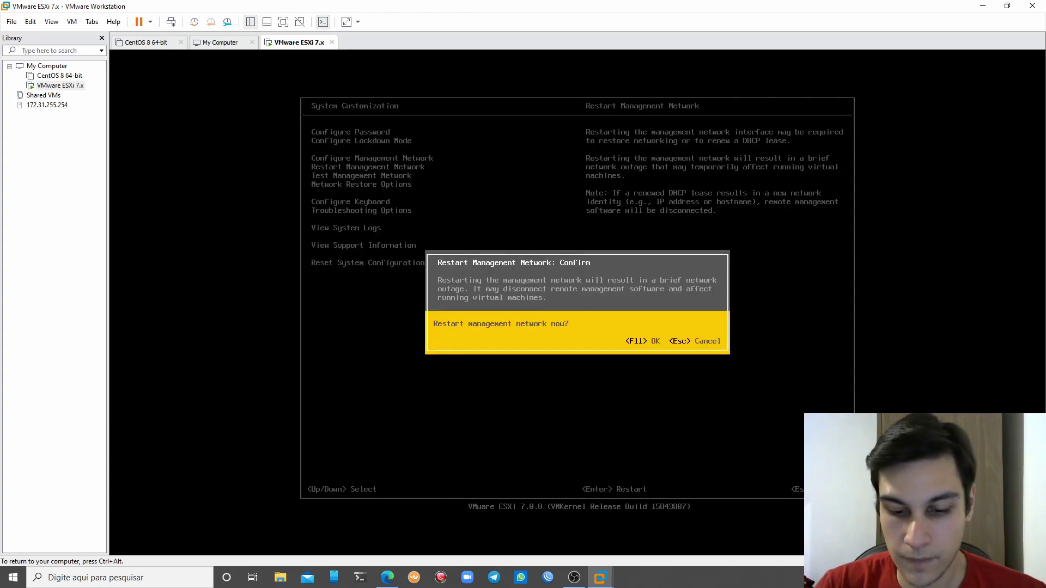
pyautogui.press('F11')
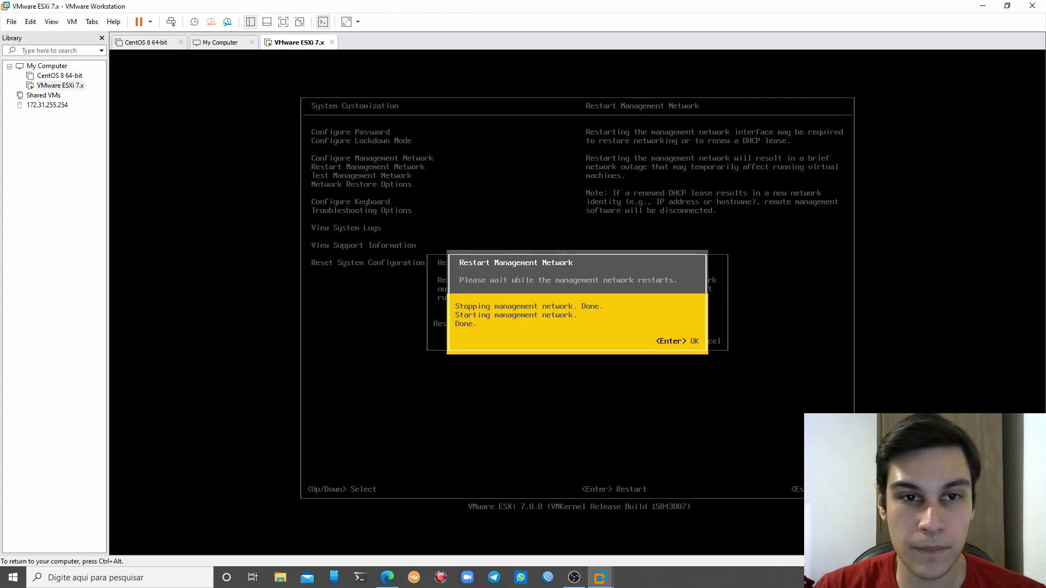
pyautogui.press('Return')
# Deselect vmnic0 under Network Adapters and go to the VLAN (optional) entry
pyautogui.press('Up')
pyautogui.press('Return')
pyautogui.press('Return')
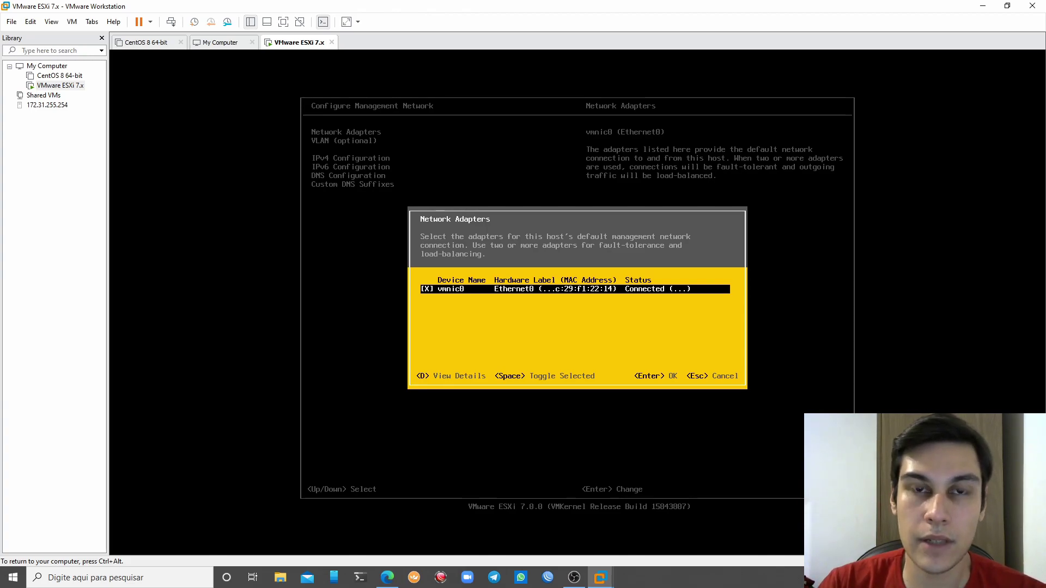
pyautogui.press('space')
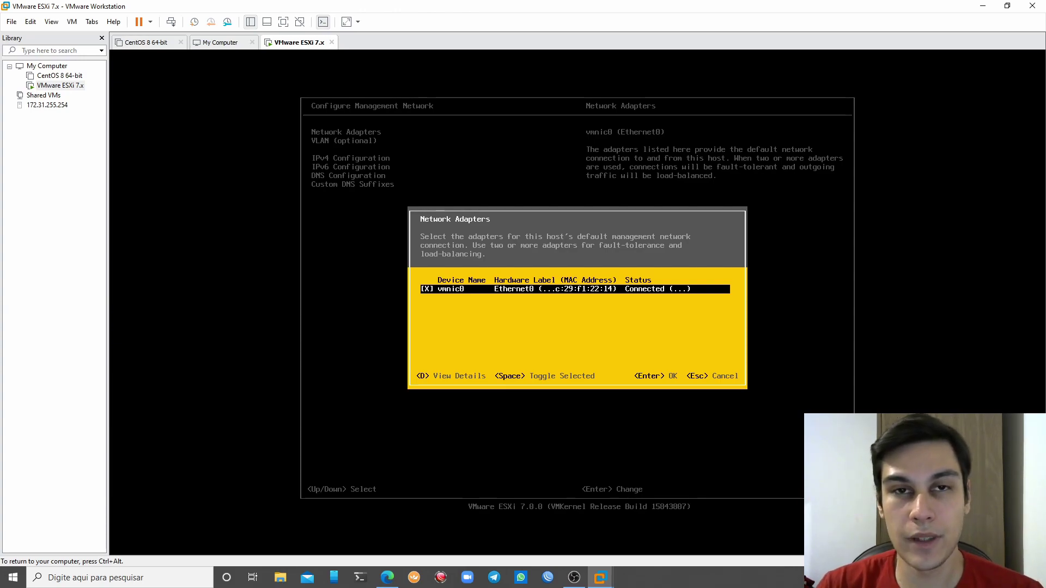
pyautogui.press('Return')
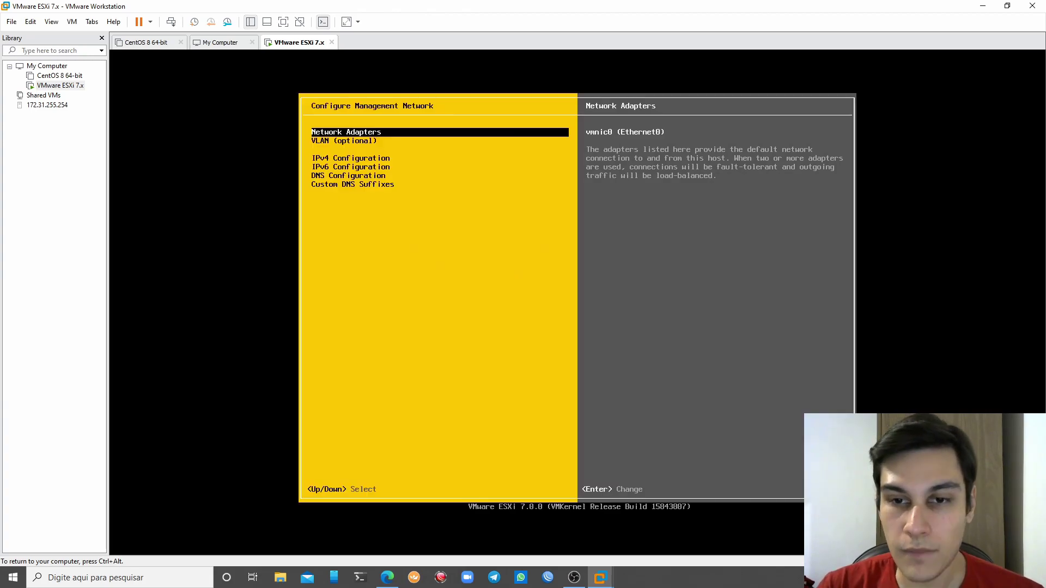
pyautogui.press('Down')
pyautogui.press('Return')
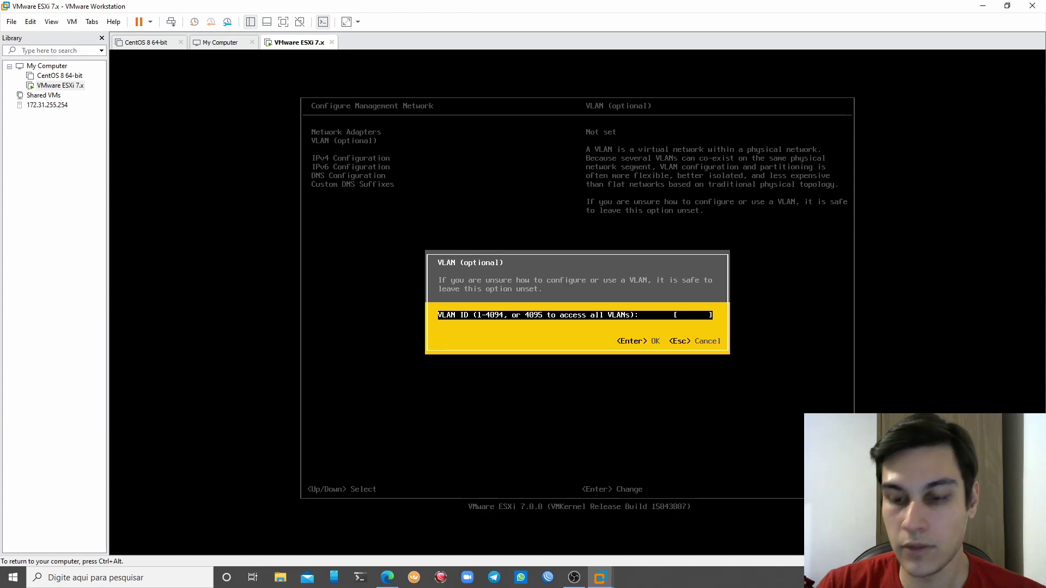
# Erase the typed VLAN ID 1561 and close the VLAN entry unset
pyautogui.write('1561')
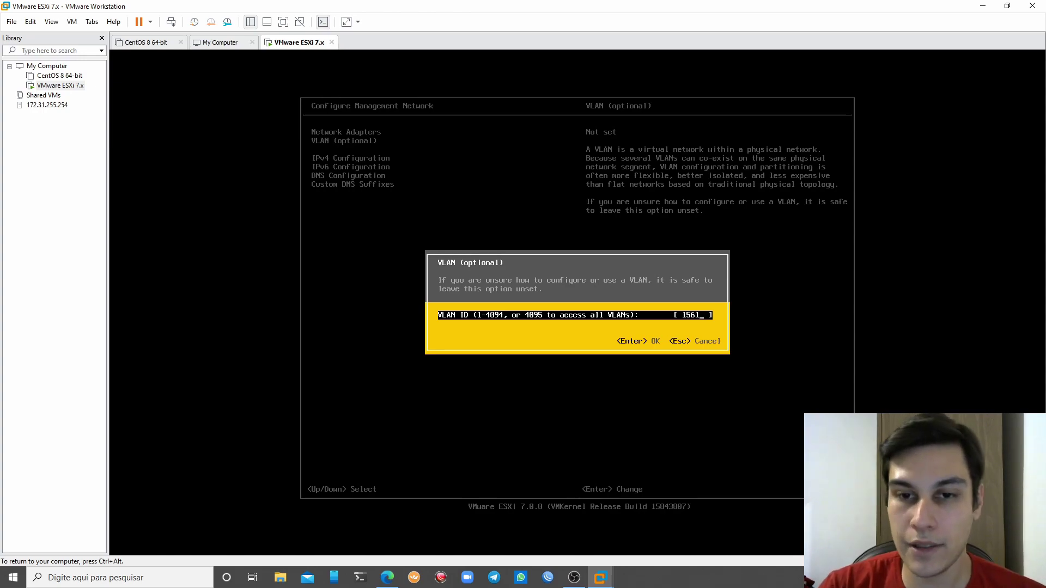
pyautogui.press('BackSpace')
pyautogui.press('BackSpace')
pyautogui.press('BackSpace')
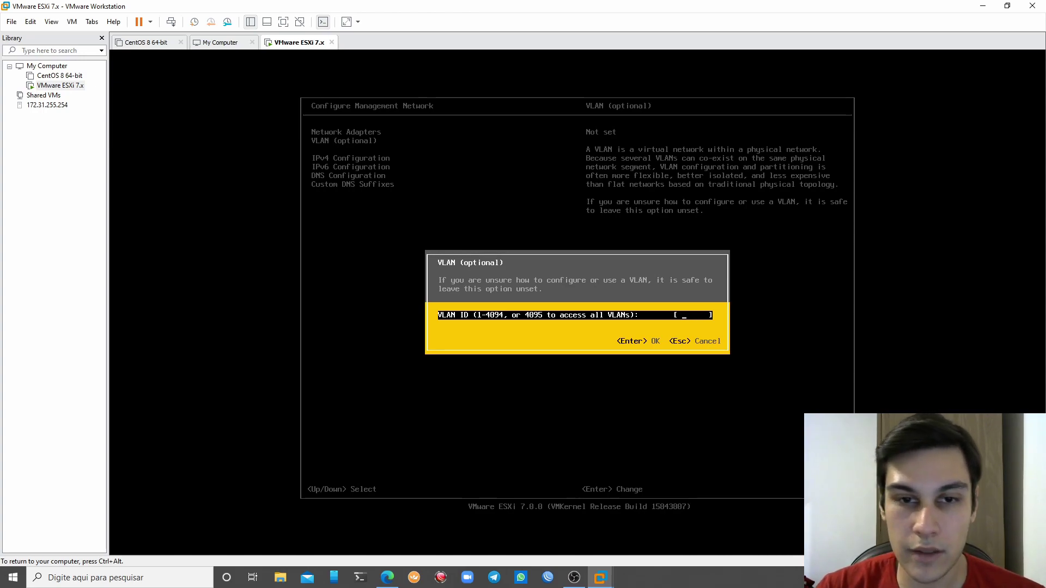
pyautogui.press('Return')
# Start a static IPv4 address beginning 192.168., then cancel the IPv4 changes
pyautogui.press('Down')
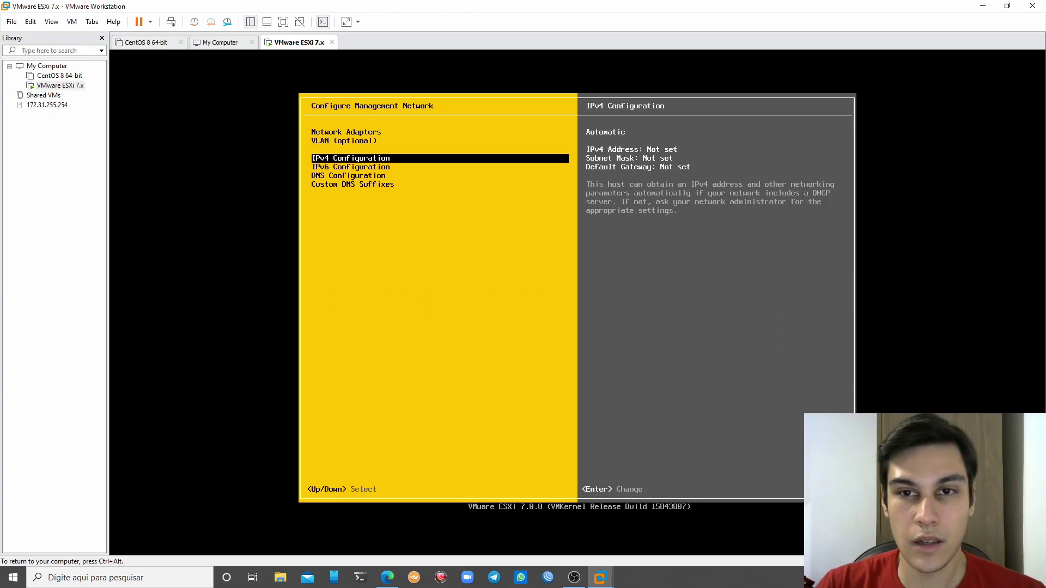
pyautogui.press('Return')
pyautogui.press('Down')
pyautogui.press('Up')
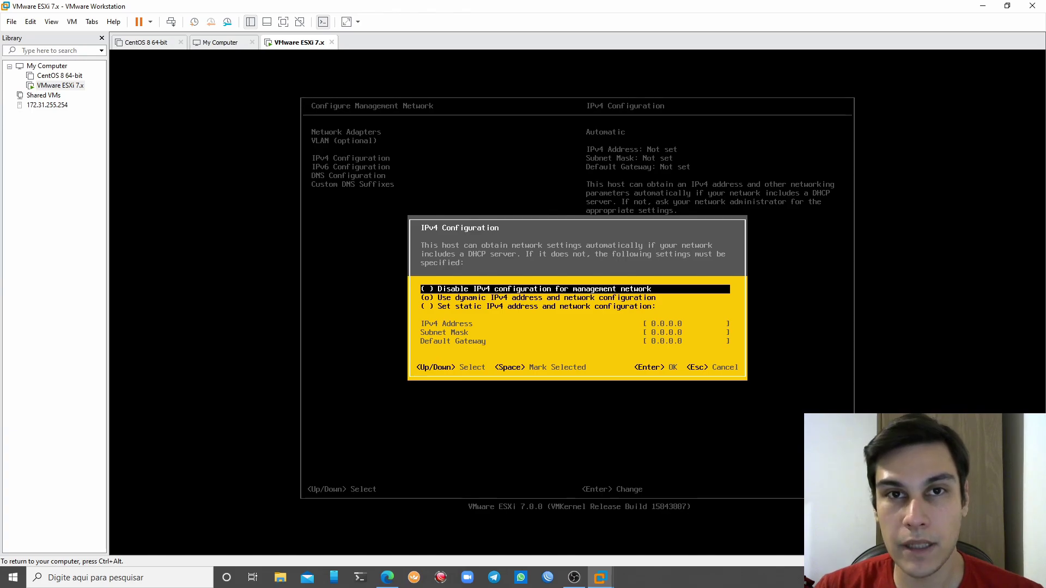
pyautogui.press('Down')
pyautogui.press('Up')
pyautogui.press('Down')
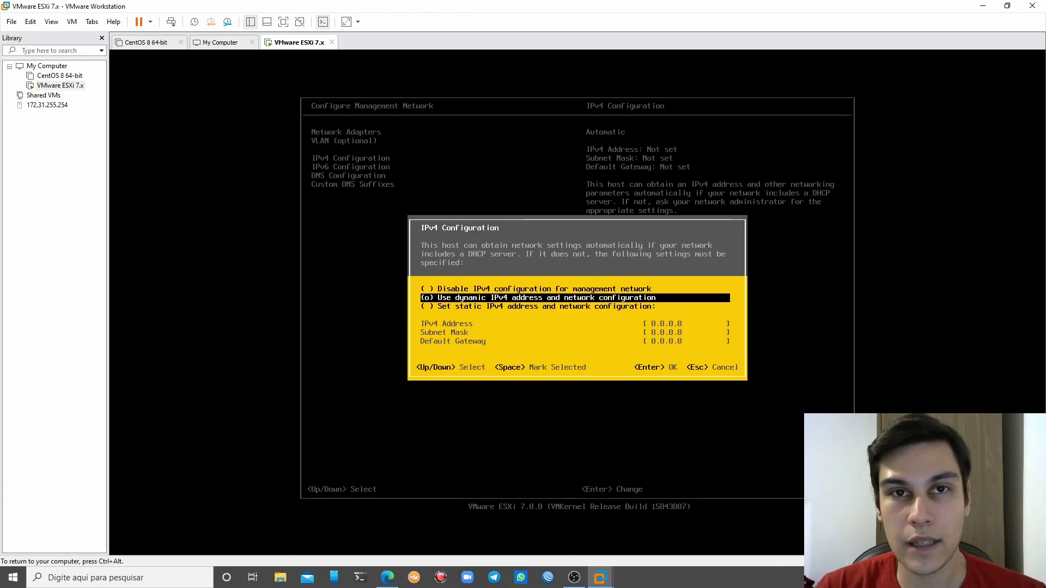
pyautogui.press('Down')
pyautogui.press('space')
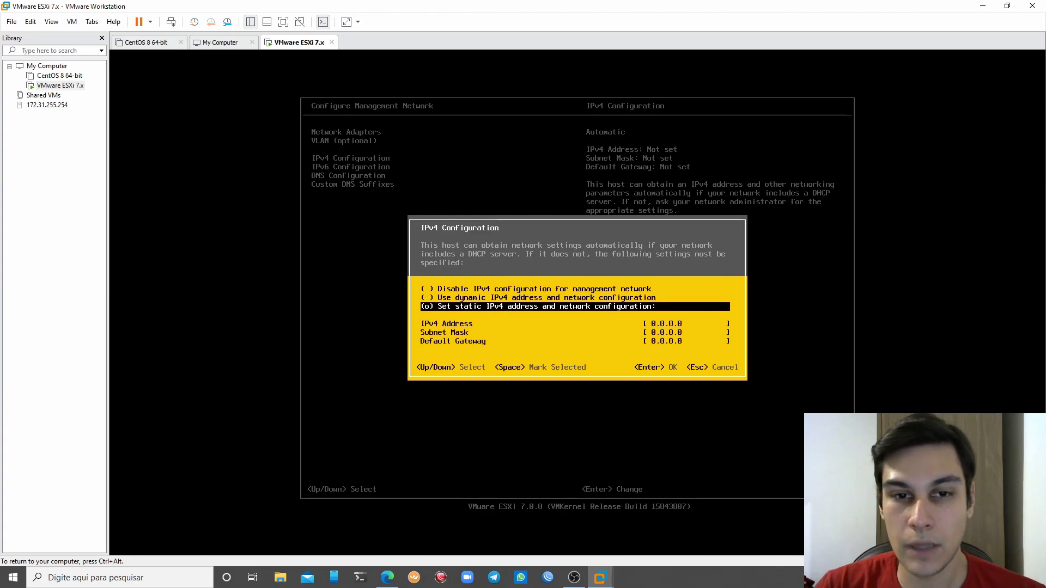
pyautogui.press('Down')
pyautogui.press('BackSpace')
pyautogui.press('BackSpace')
pyautogui.press('BackSpace')
pyautogui.press('BackSpace')
pyautogui.write('192.168.')
pyautogui.press('Down')
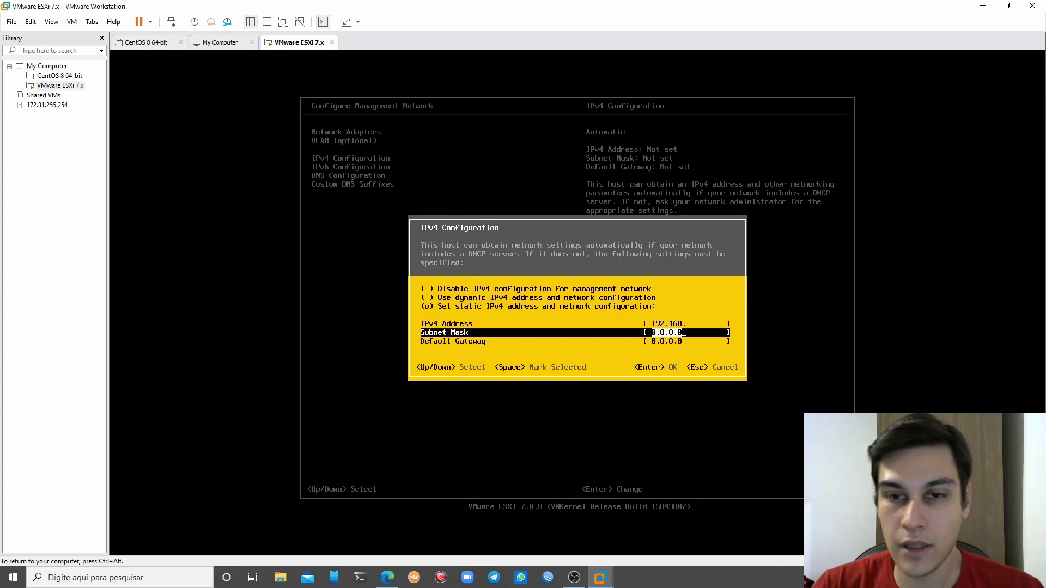
pyautogui.press('Down')
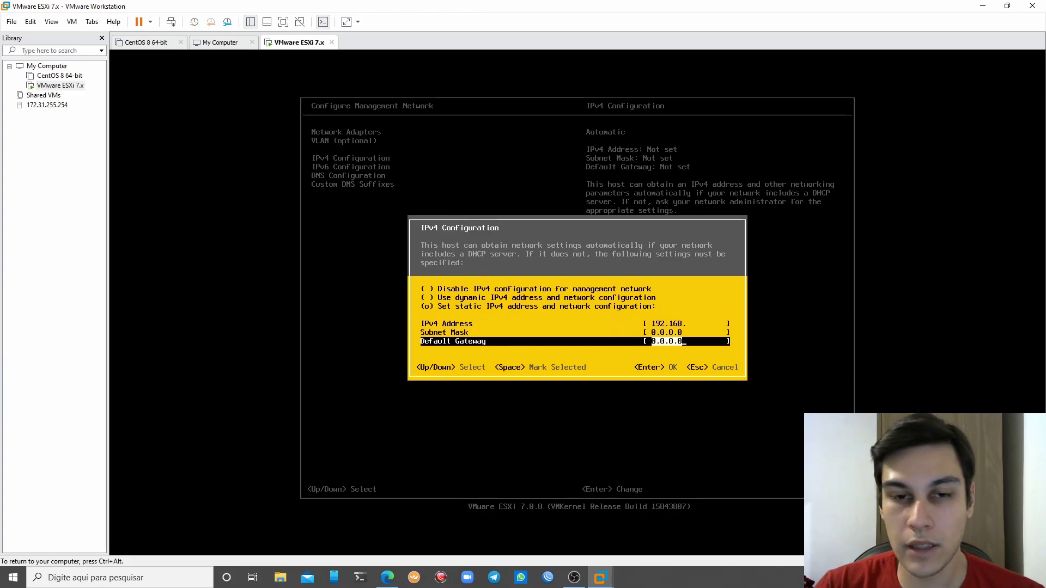
pyautogui.press('Escape')
# Review the IPv6 and DNS entries, exit the network settings, and release VM input
pyautogui.press('Up')
pyautogui.press('Down')
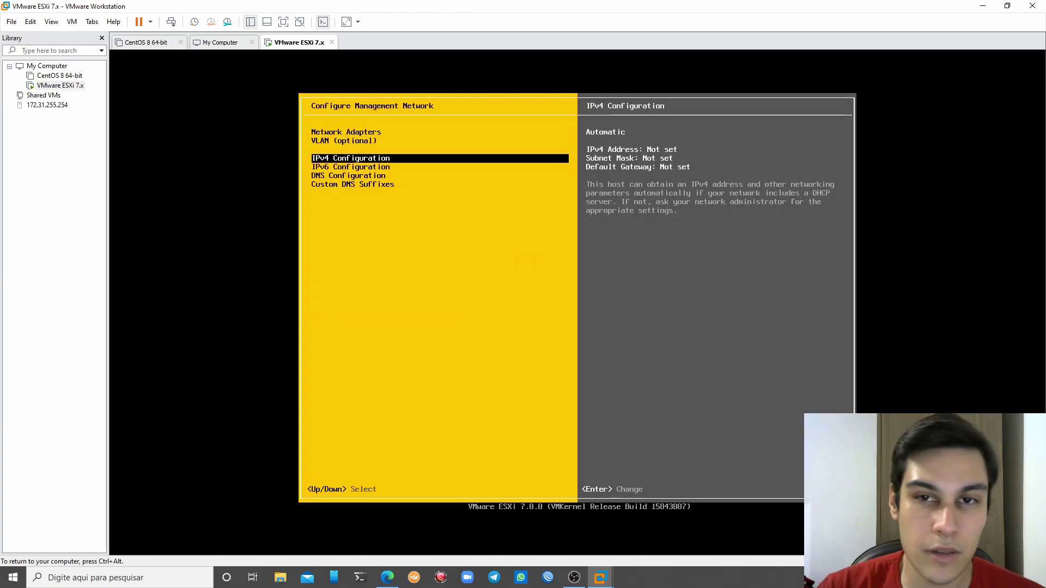
pyautogui.press('Down')
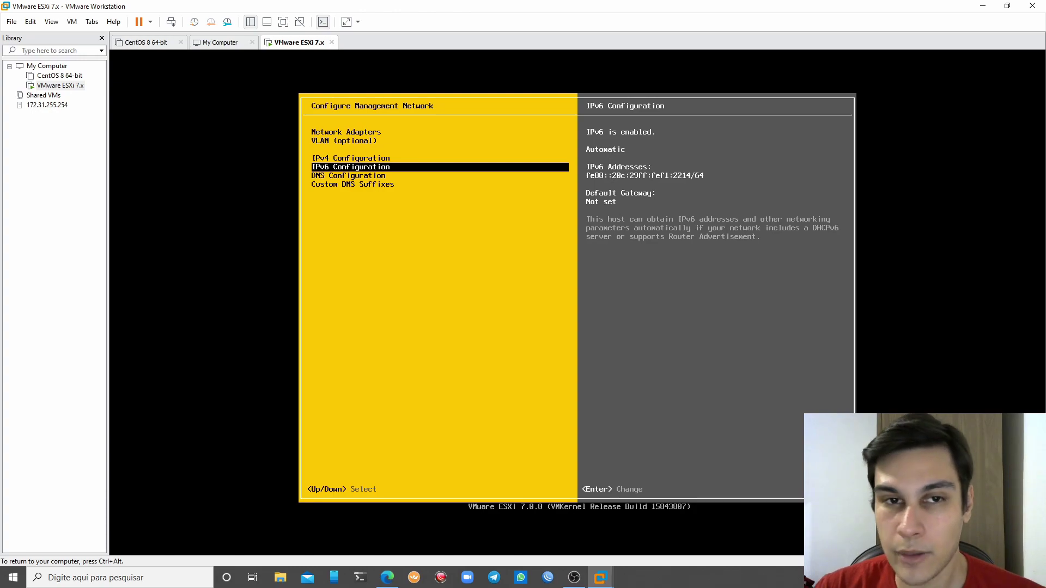
pyautogui.press('Down')
pyautogui.press('Down')
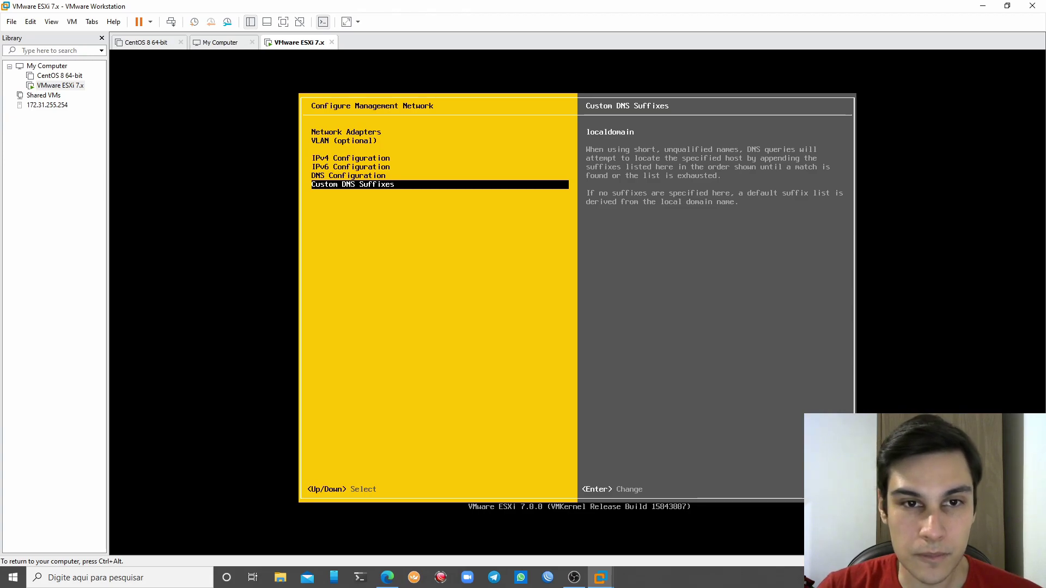
pyautogui.press('Escape')
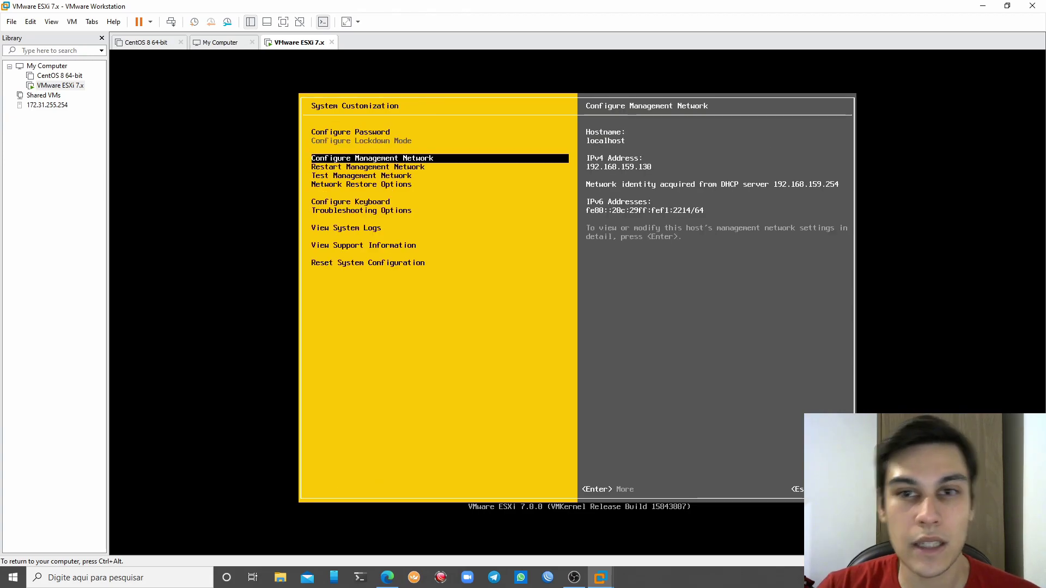
pyautogui.hotkey('ctrl', 'alt')
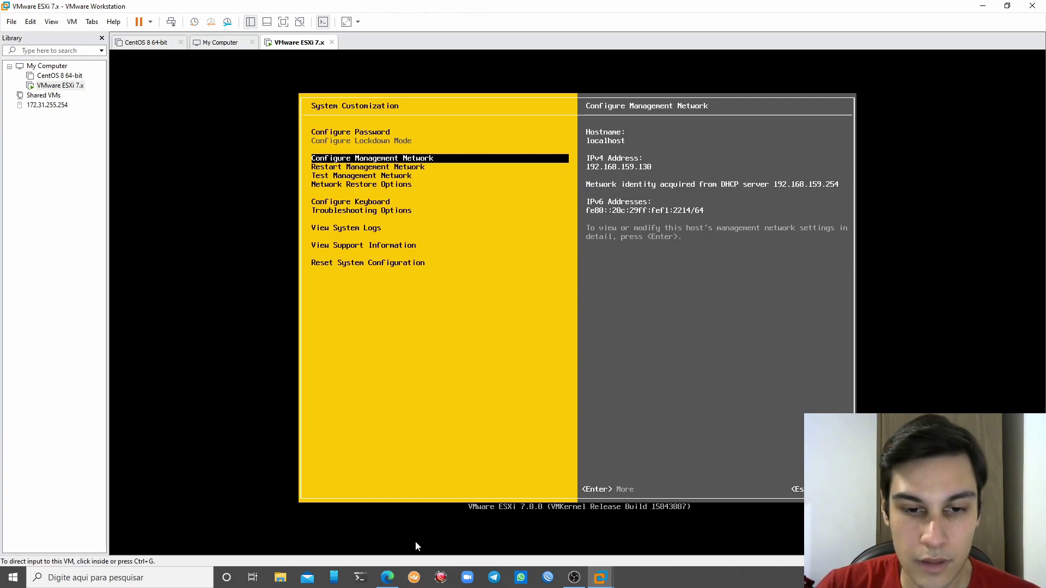
# Bring Edge's ESXi login page forward, close both download tabs, and go full screen
pyautogui.click(392, 579)
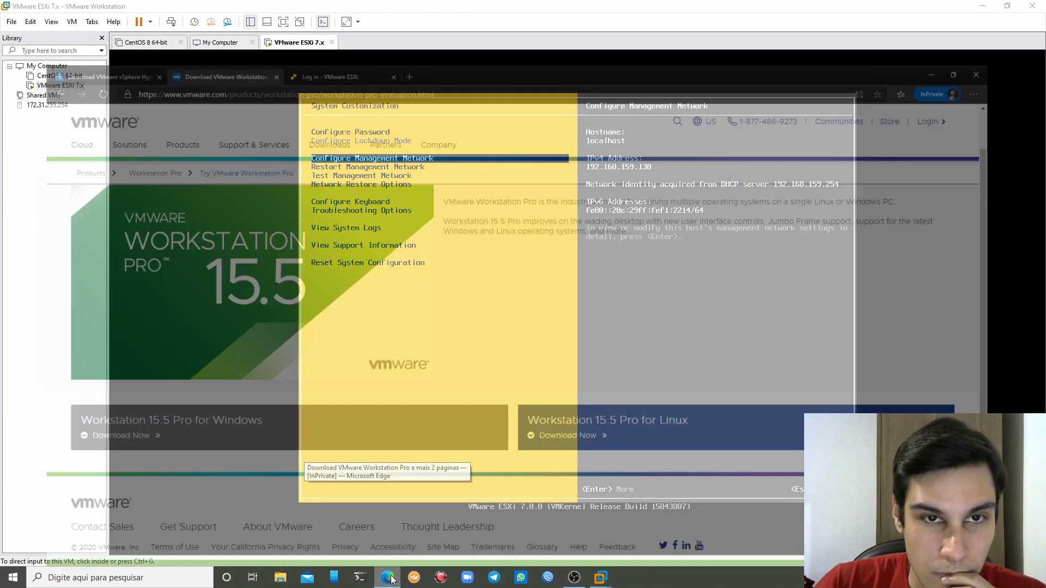
pyautogui.click(308, 9)
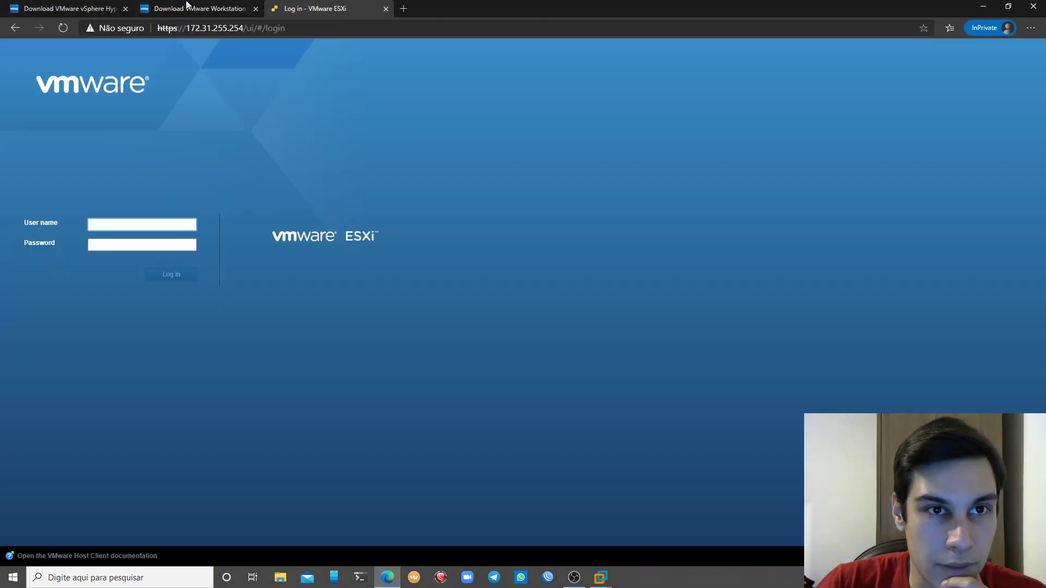
pyautogui.click(125, 9)
pyautogui.click(125, 8)
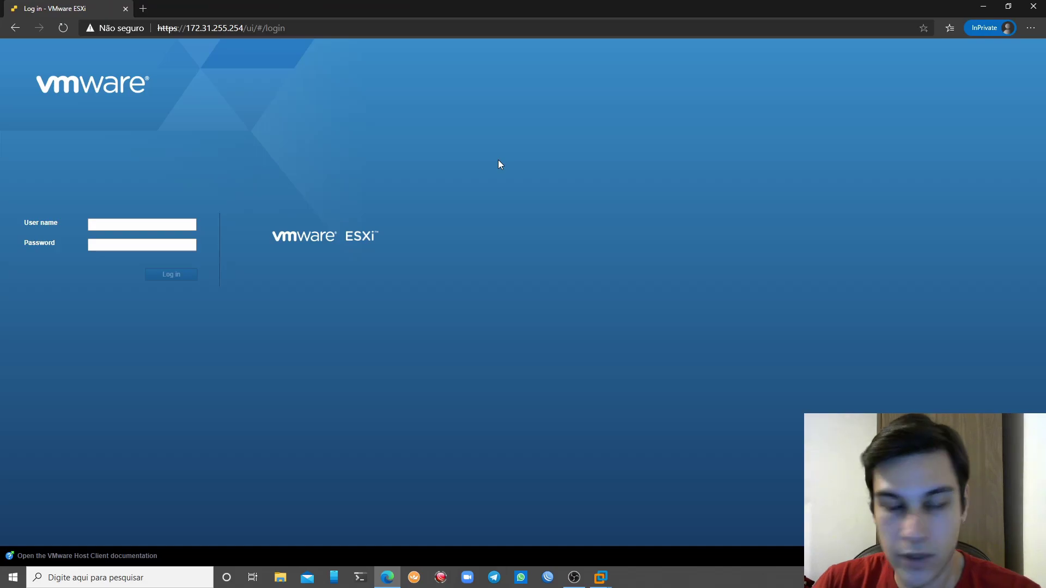
pyautogui.press('F11')
# Log in to the Host Client as root with the account password
pyautogui.click(162, 186)
pyautogui.write('root')
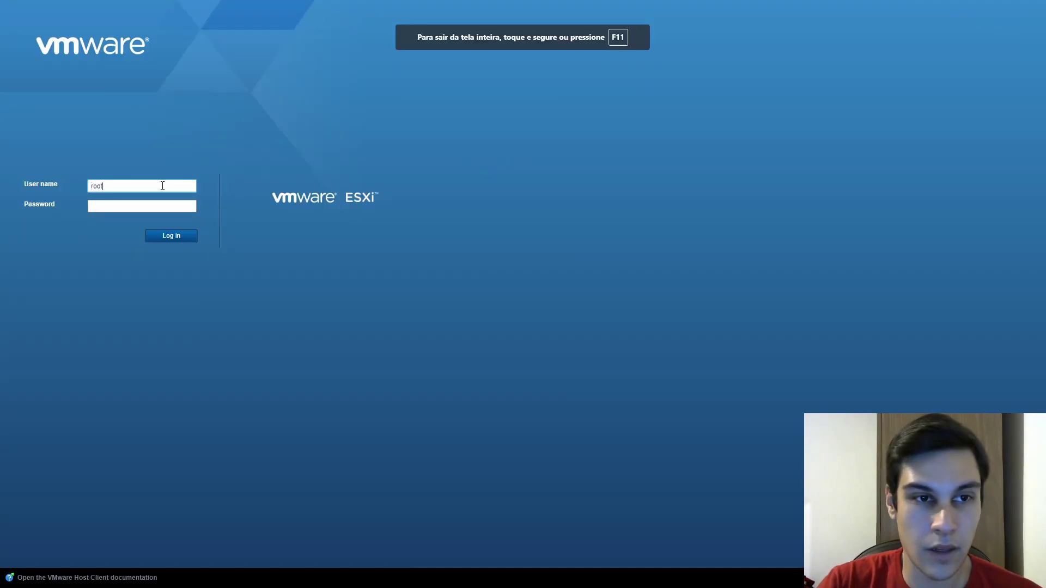
pyautogui.press('Tab')
pyautogui.write('********')
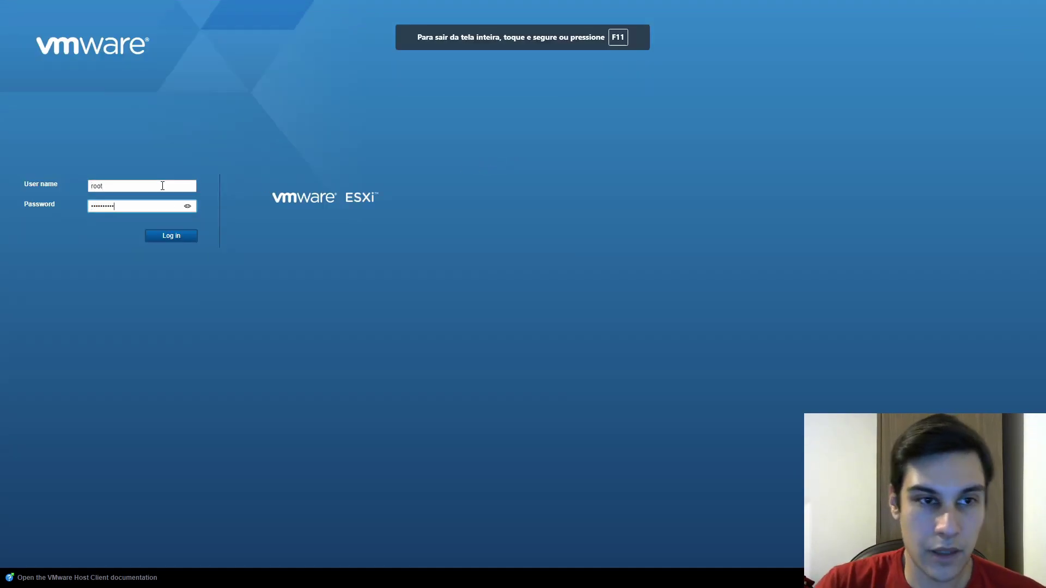
pyautogui.press('Return')
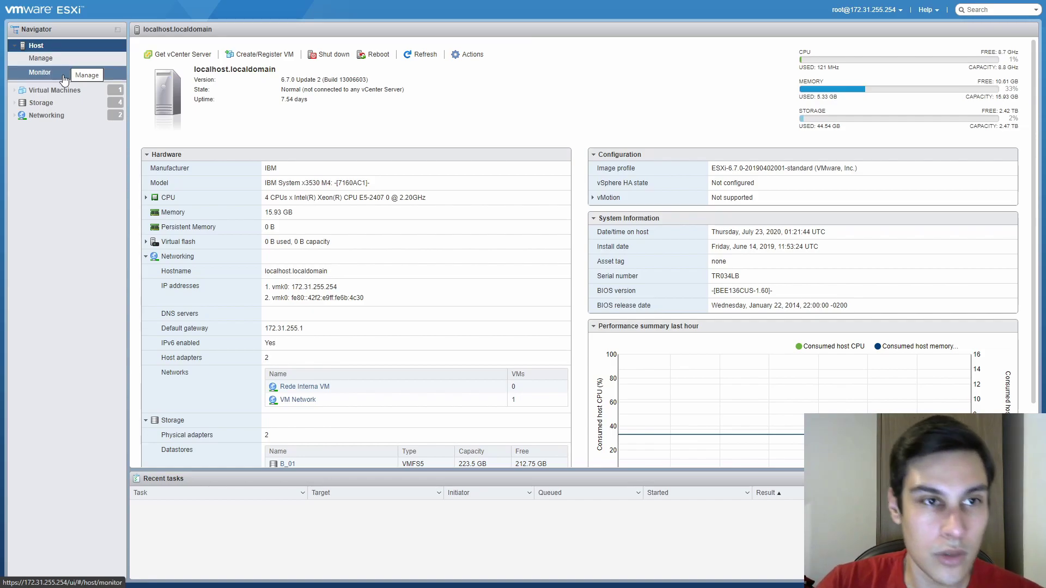
pyautogui.click(40, 58)
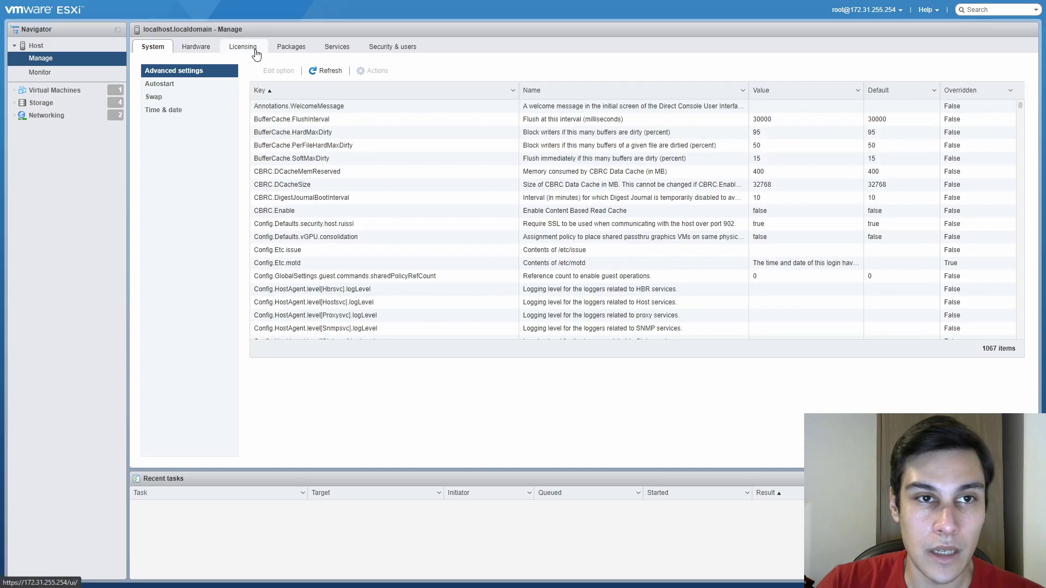
pyautogui.click(254, 48)
pyautogui.click(193, 71)
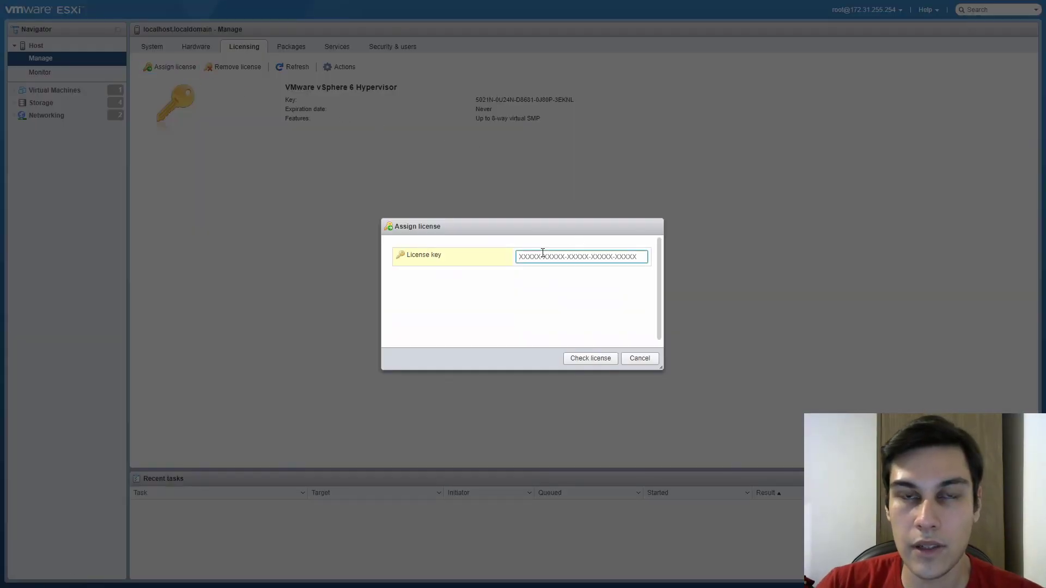
pyautogui.press('Escape')
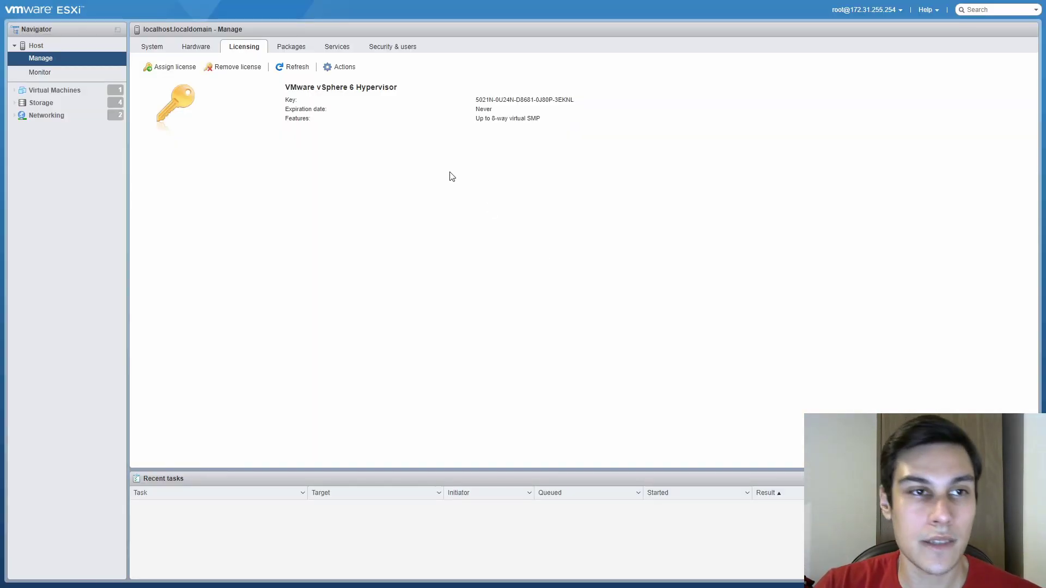
pyautogui.click(58, 51)
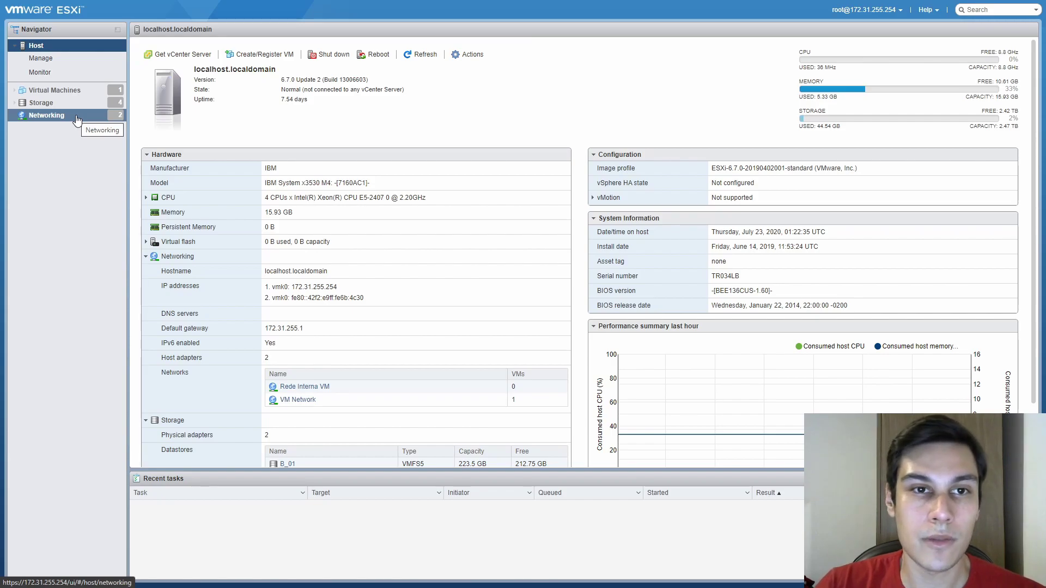
# Go to Networking > Virtual switches and show vSwitch-VM's details
pyautogui.click(71, 90)
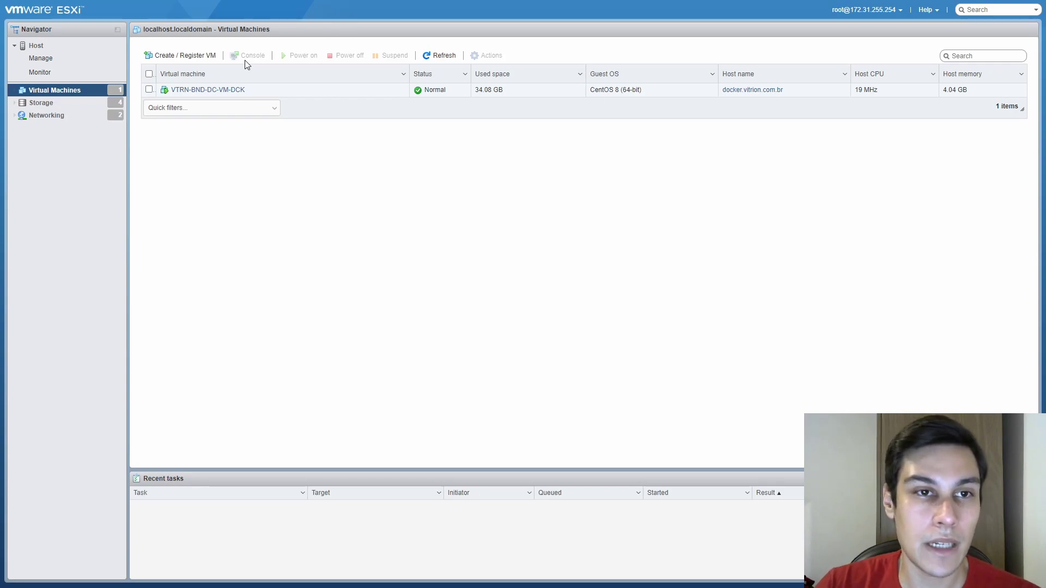
pyautogui.click(50, 115)
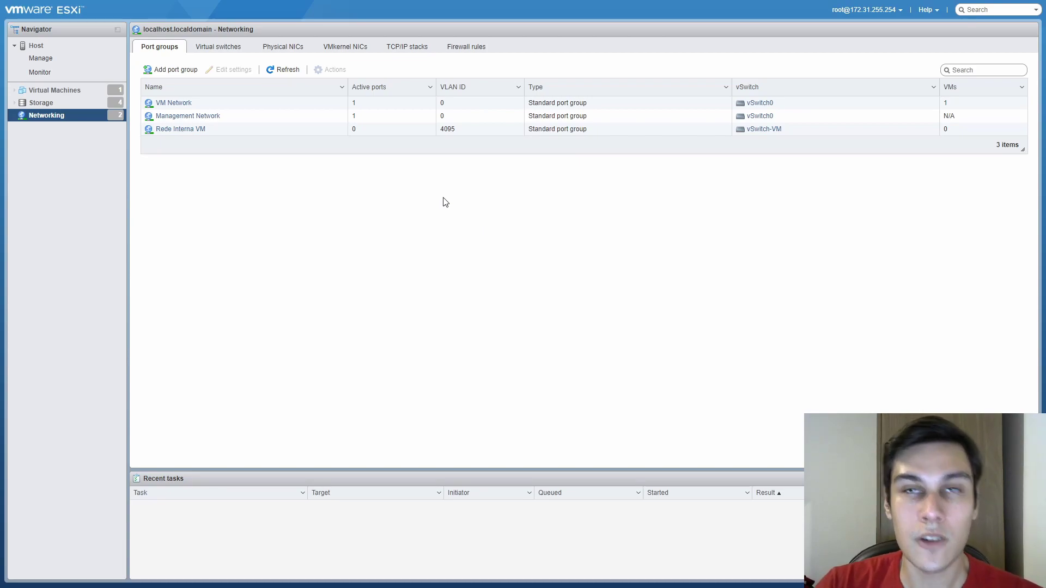
pyautogui.click(229, 53)
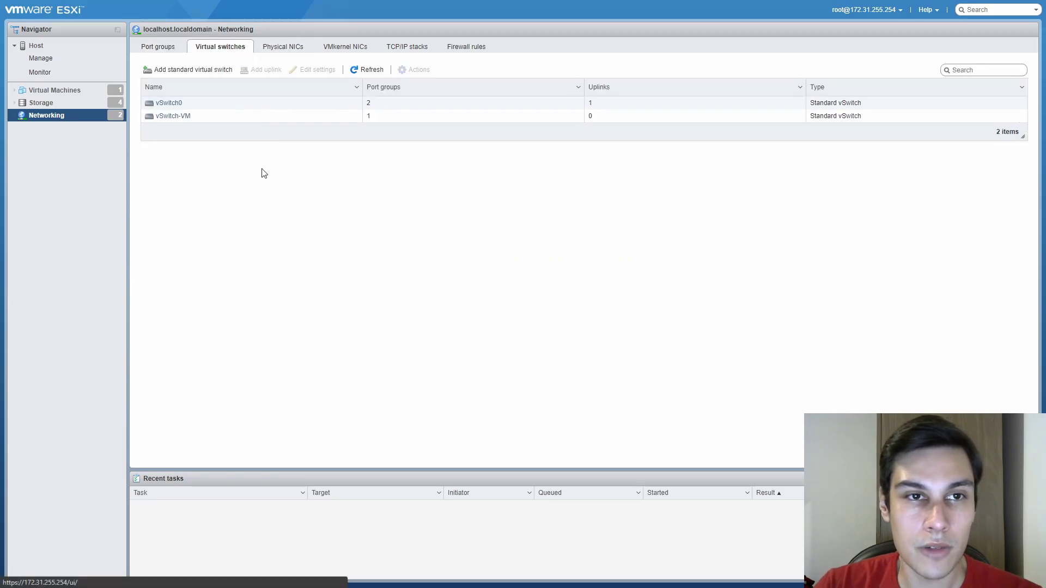
pyautogui.click(187, 118)
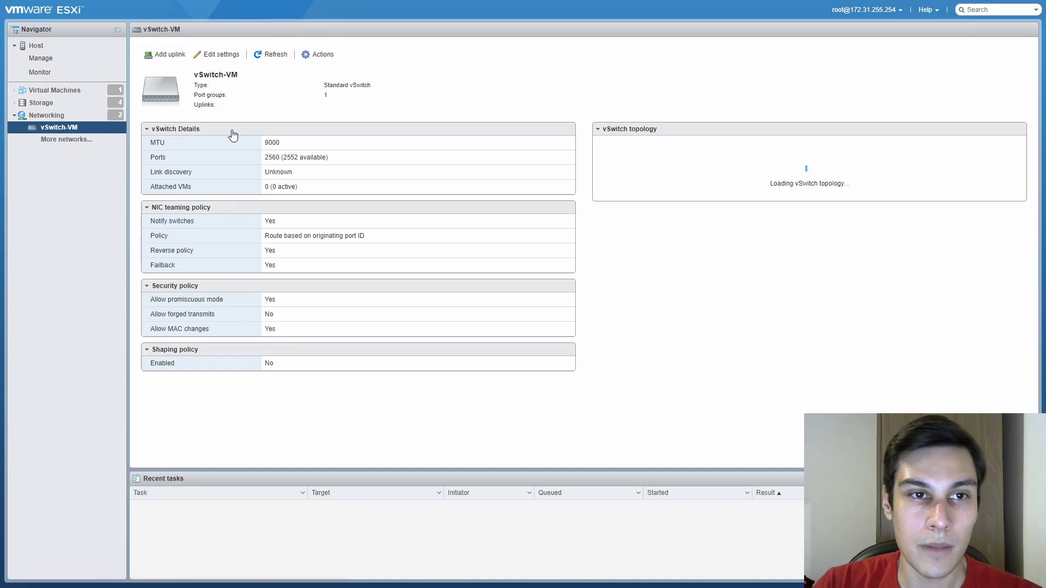
# Add standard switch vSwtich-RedeInternaVM with MTU 9000 and its Uplink 1 removed
pyautogui.click(94, 115)
pyautogui.click(180, 70)
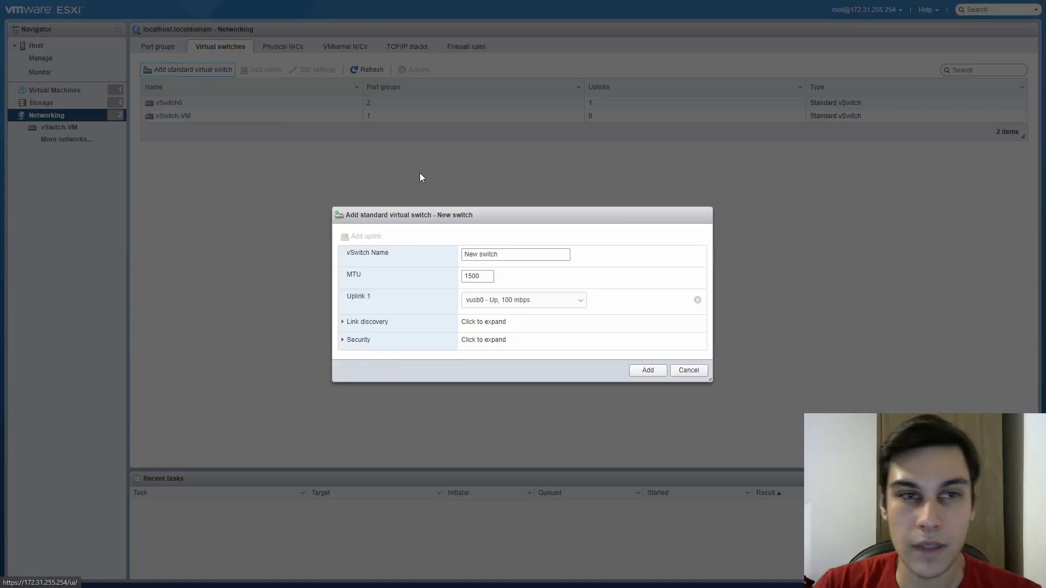
pyautogui.click(206, 70)
pyautogui.click(205, 70)
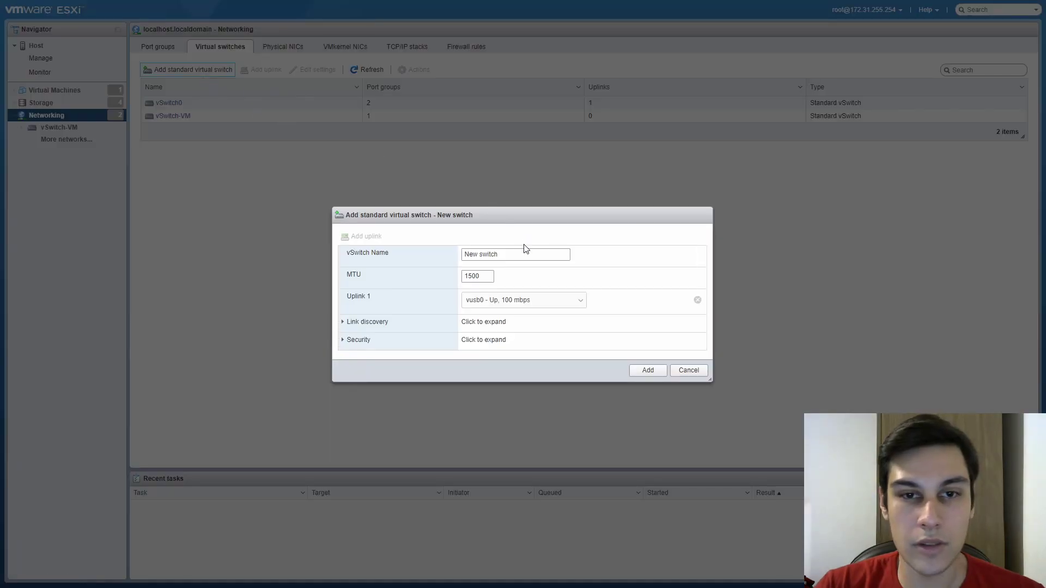
pyautogui.tripleClick(532, 252)
pyautogui.write('vSwtich')
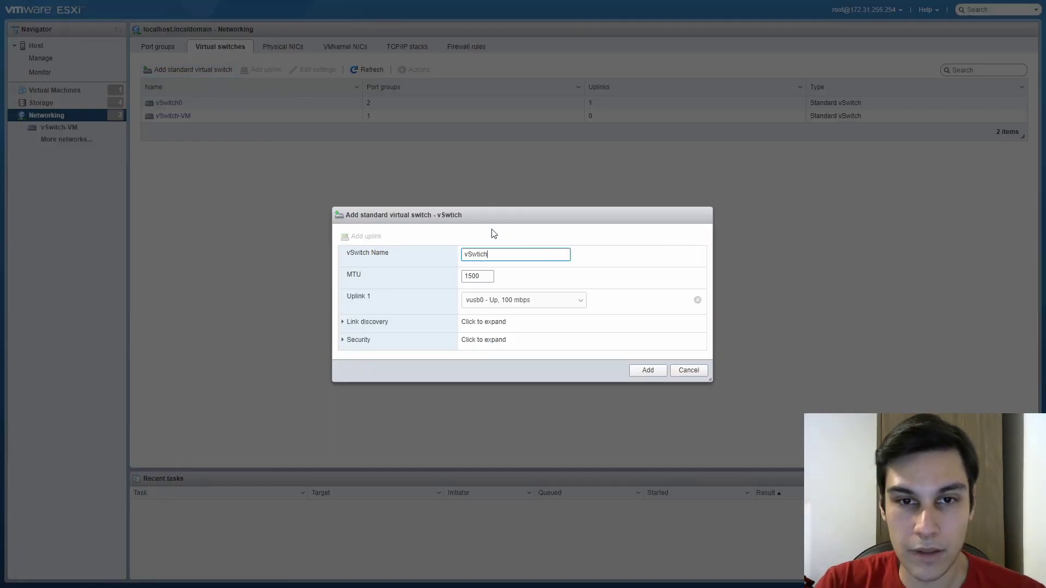
pyautogui.write('-Re')
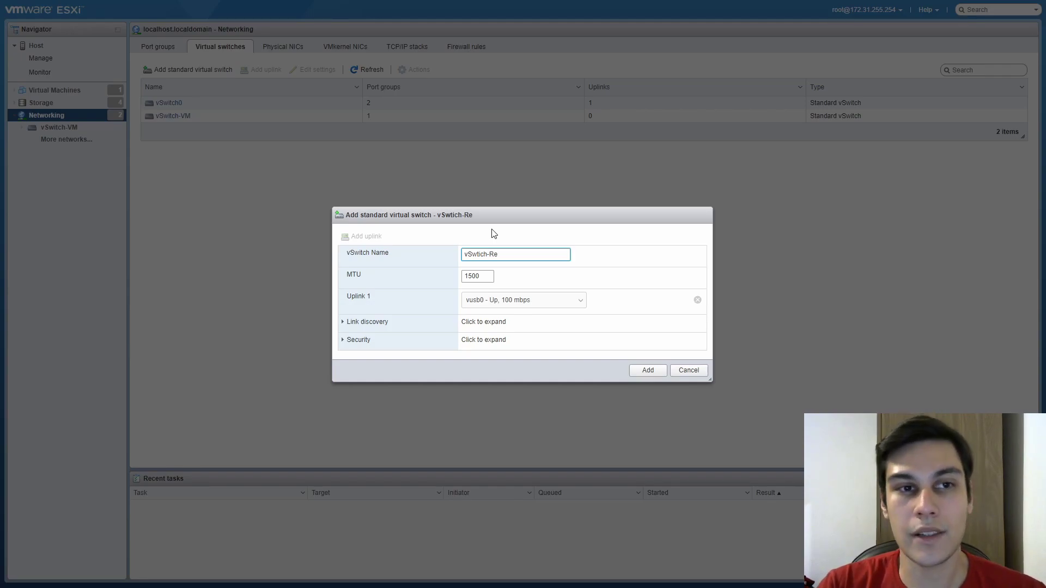
pyautogui.write('deIn')
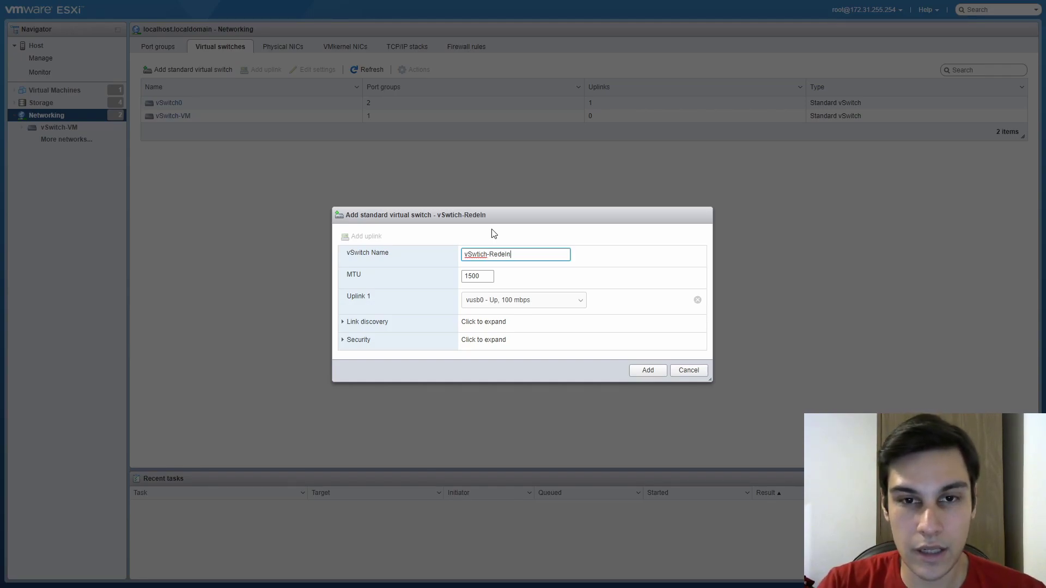
pyautogui.write('ternaVM')
pyautogui.press('Tab')
pyautogui.click(466, 277)
pyautogui.doubleClick(466, 275)
pyautogui.write('9000')
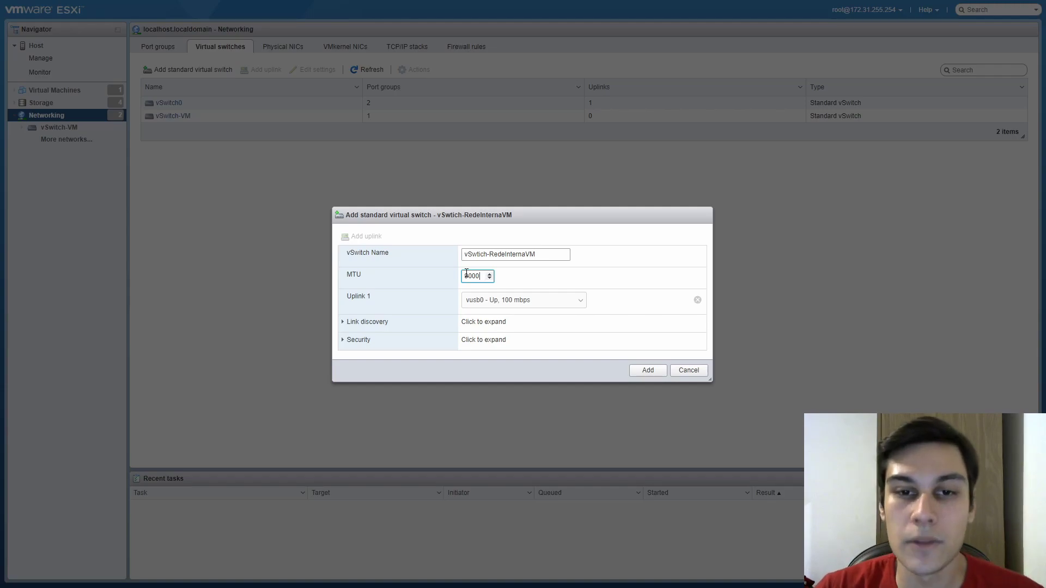
pyautogui.click(697, 300)
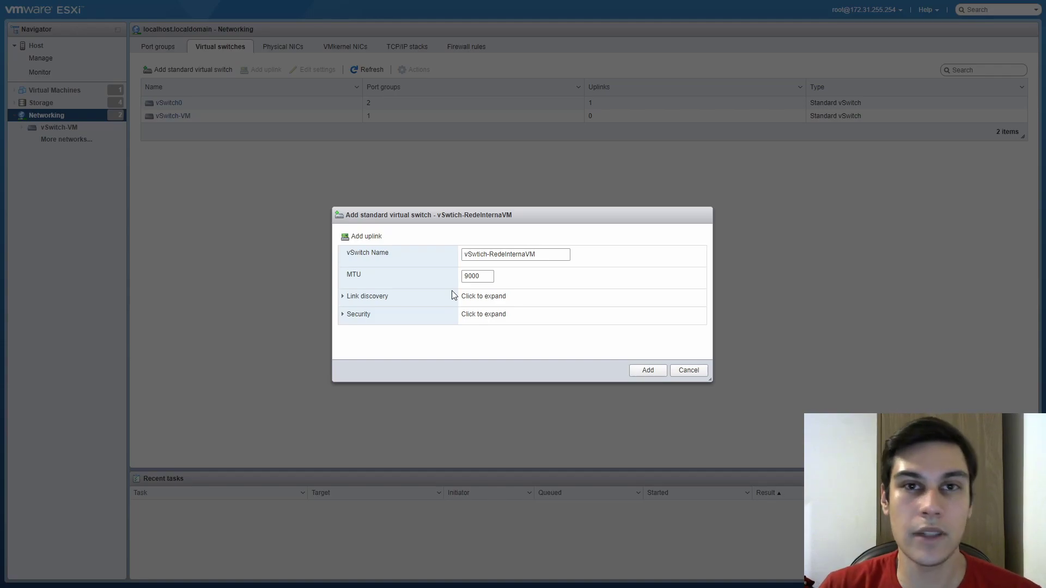
pyautogui.click(656, 371)
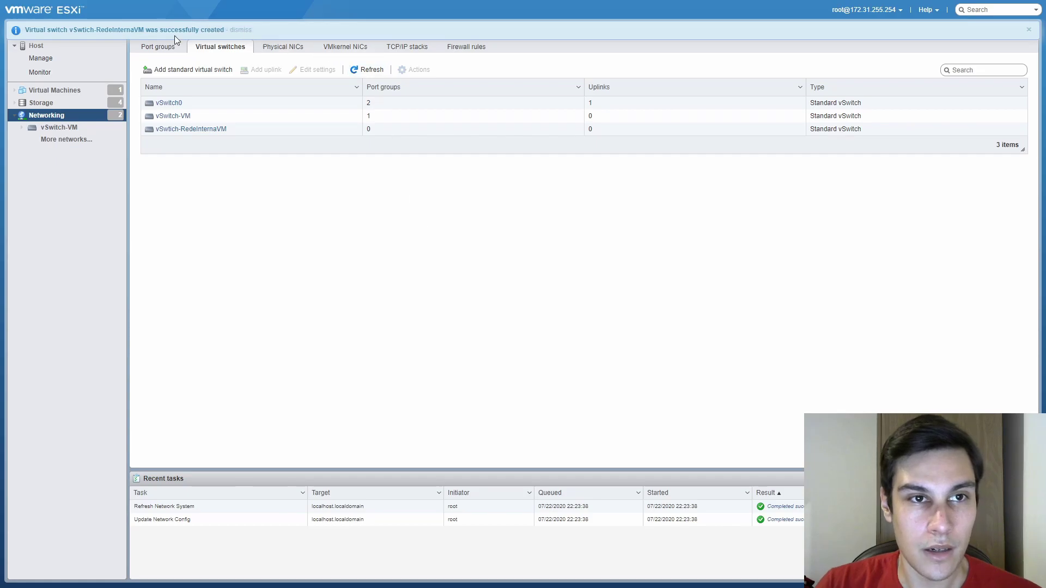
# Cancel an Add port group form, then select the new switch's name in Virtual switches
pyautogui.click(165, 52)
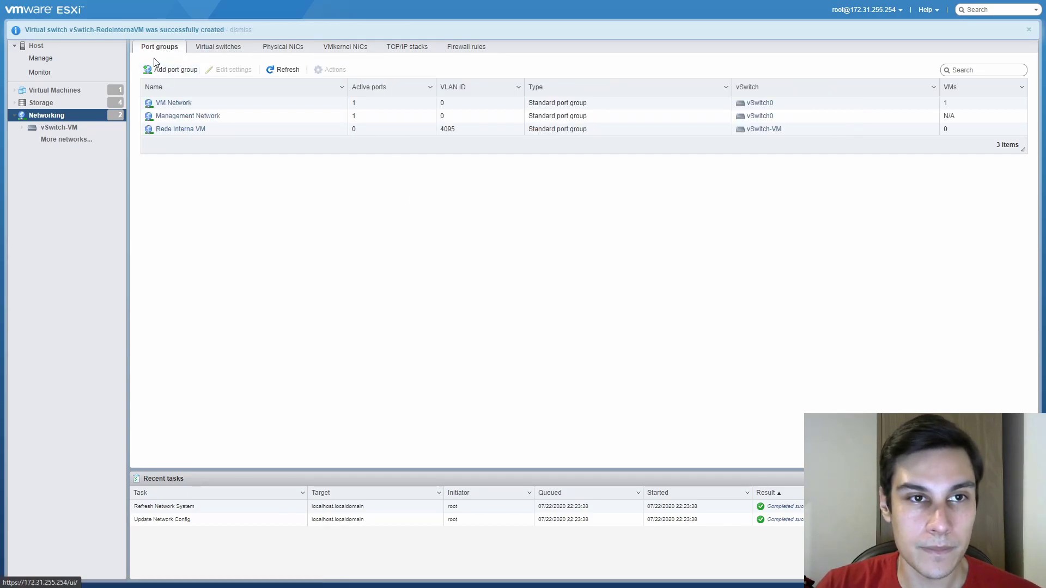
pyautogui.click(158, 69)
pyautogui.press('Escape')
pyautogui.click(218, 46)
pyautogui.moveTo(227, 131); pyautogui.dragTo(169, 131)
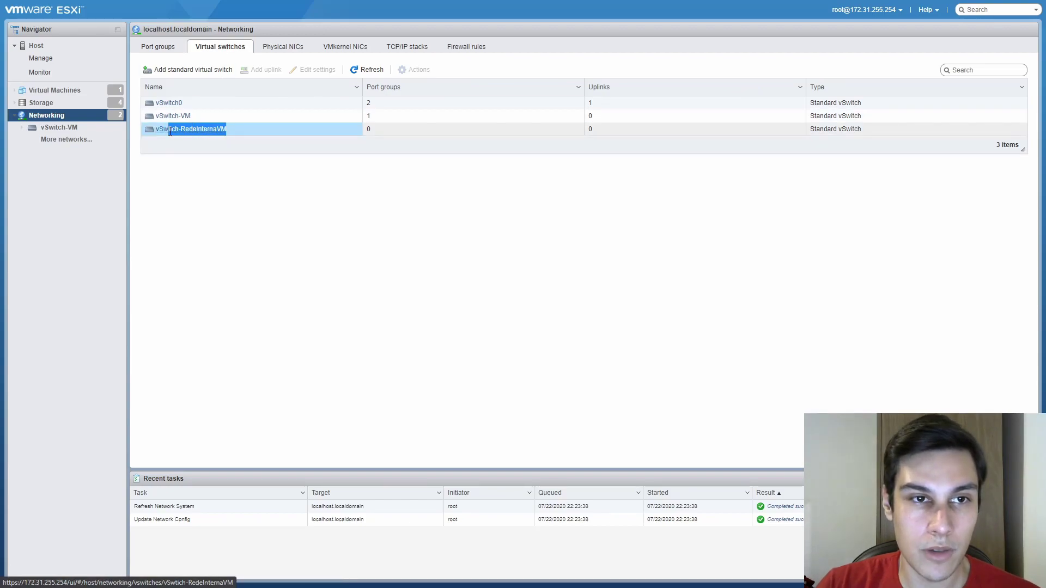
# Create port group RedeInternaVM with VLAN ID 4095 on vSwtich-RedeInternaVM
pyautogui.click(162, 55)
pyautogui.click(194, 49)
pyautogui.click(158, 48)
pyautogui.click(172, 69)
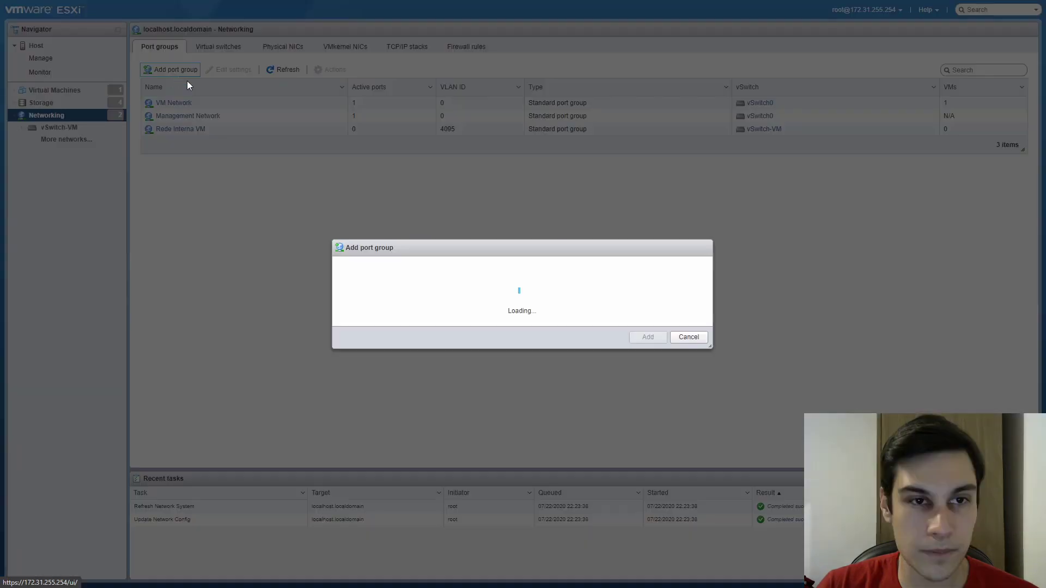
pyautogui.tripleClick(537, 254)
pyautogui.write('RedeInternaVM')
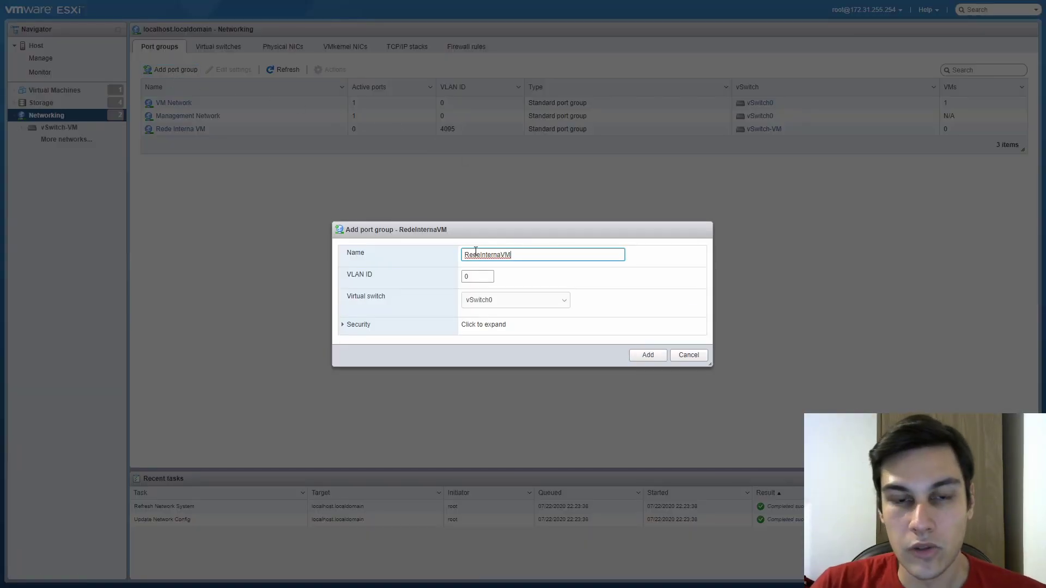
pyautogui.press('Tab')
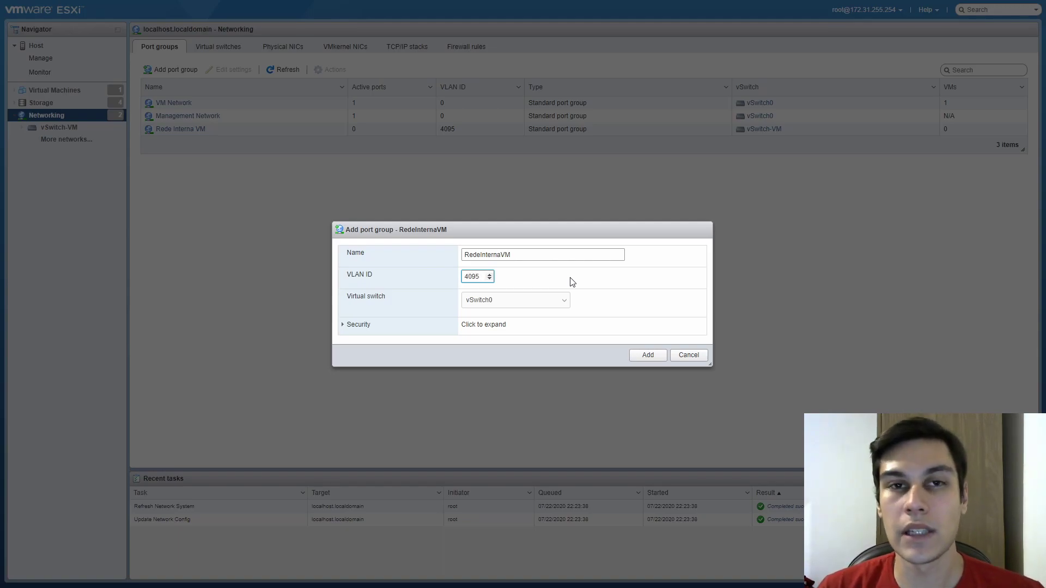
pyautogui.click(515, 300)
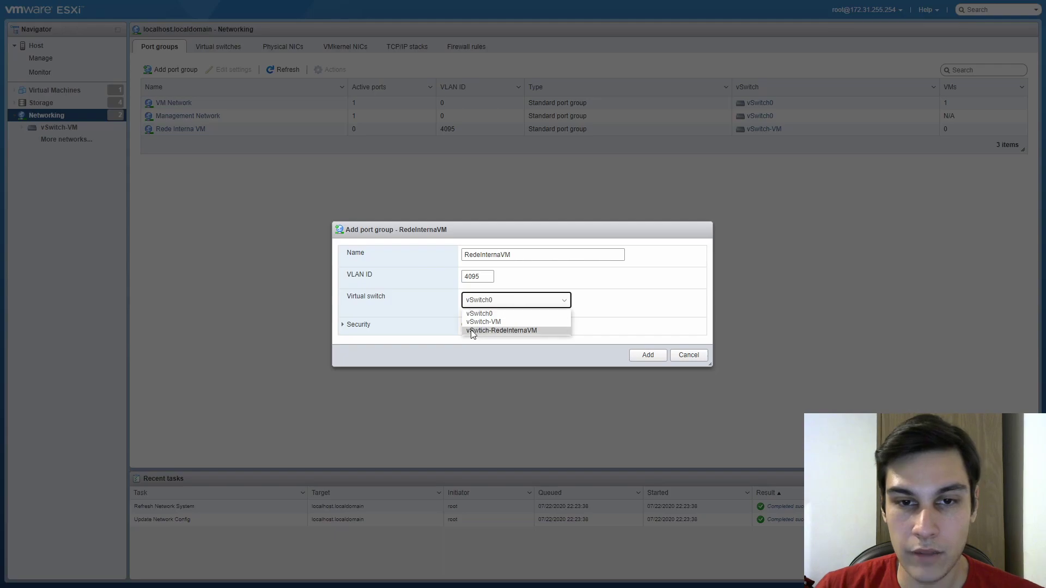
pyautogui.click(484, 330)
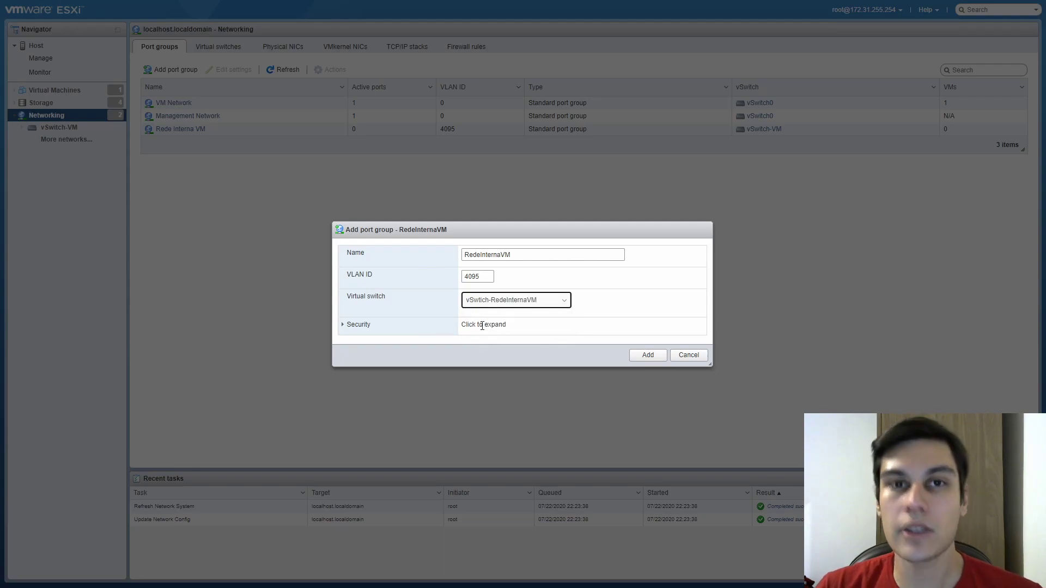
pyautogui.click(643, 355)
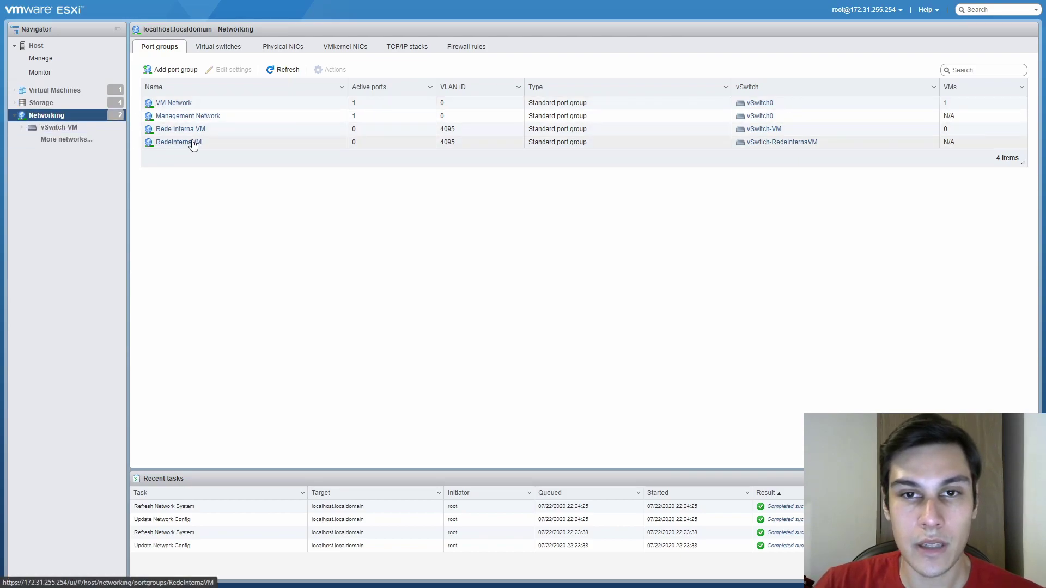
# Remove the RedeInternaVM port group
pyautogui.click(282, 145)
pyautogui.click(336, 69)
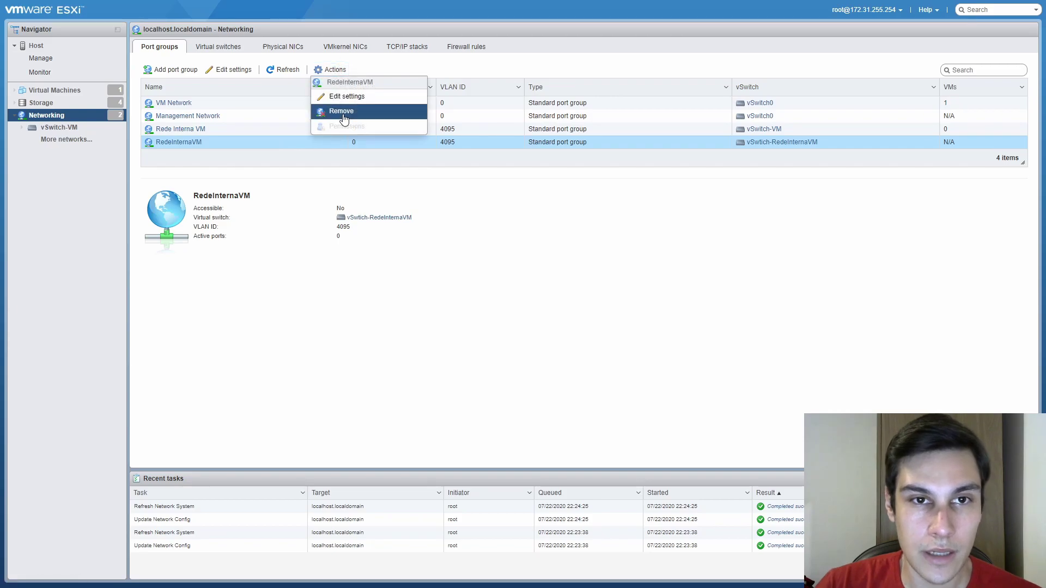
pyautogui.click(341, 109)
pyautogui.click(574, 336)
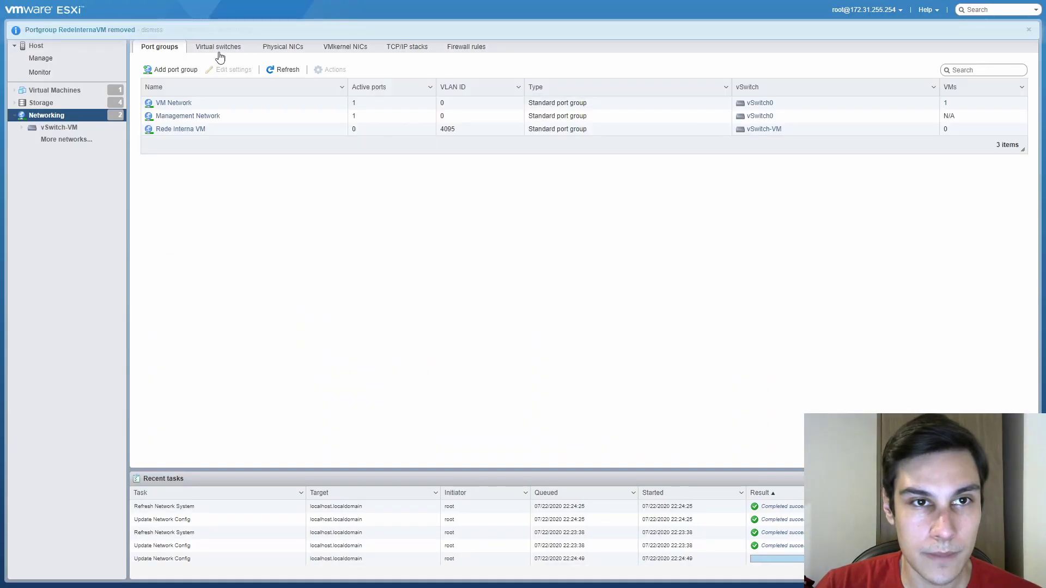
# Remove the vSwtich-RedeInternaVM virtual switch
pyautogui.click(241, 48)
pyautogui.click(240, 133)
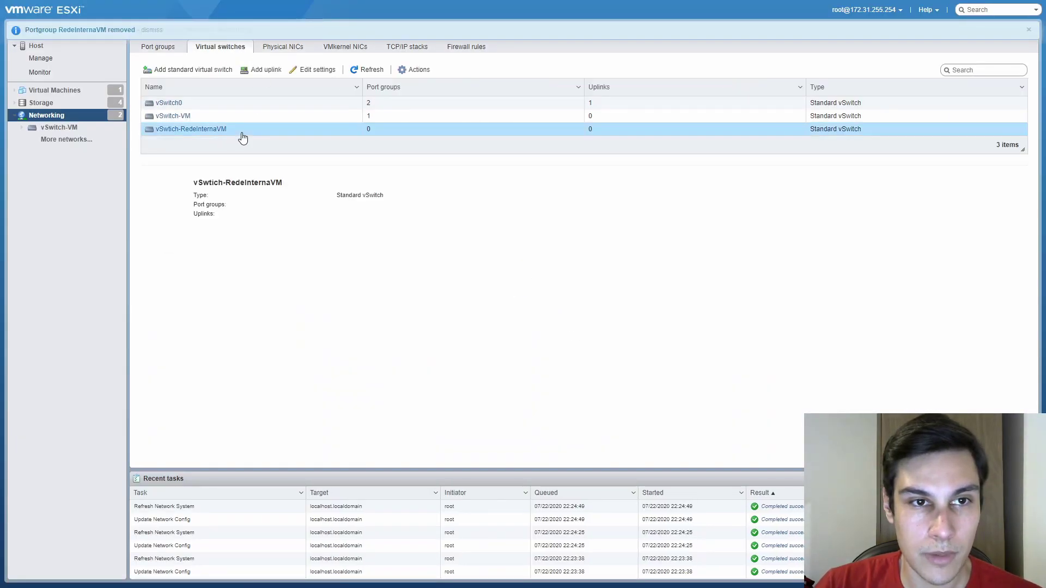
pyautogui.click(301, 70)
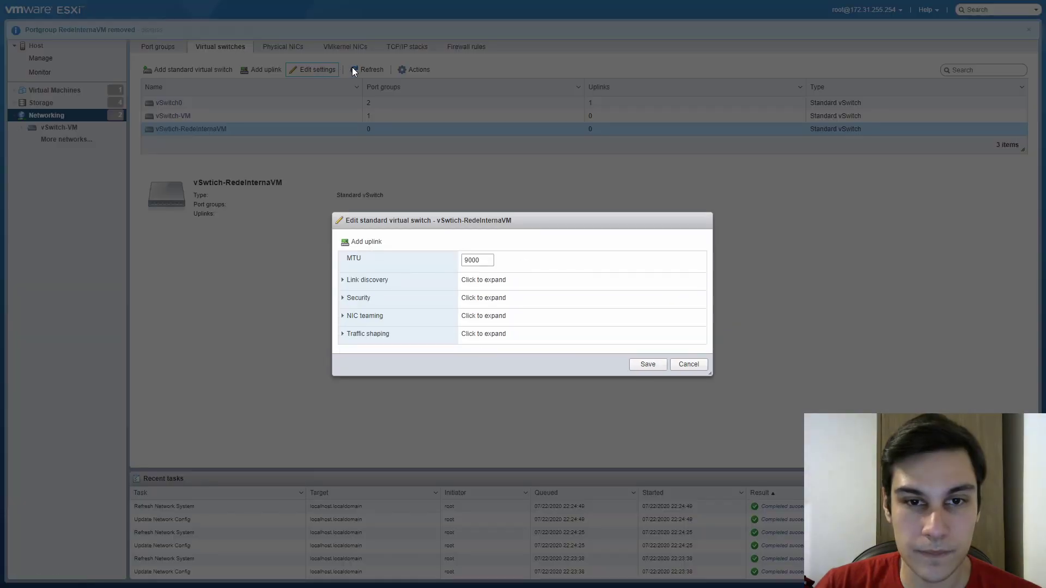
pyautogui.press('Escape')
pyautogui.click(415, 69)
pyautogui.click(430, 129)
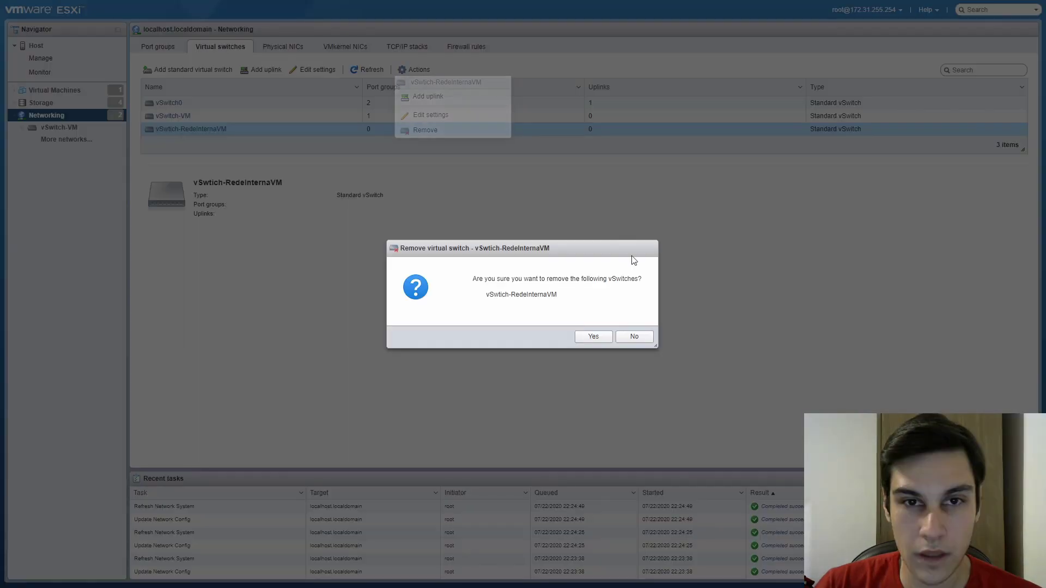
pyautogui.click(593, 334)
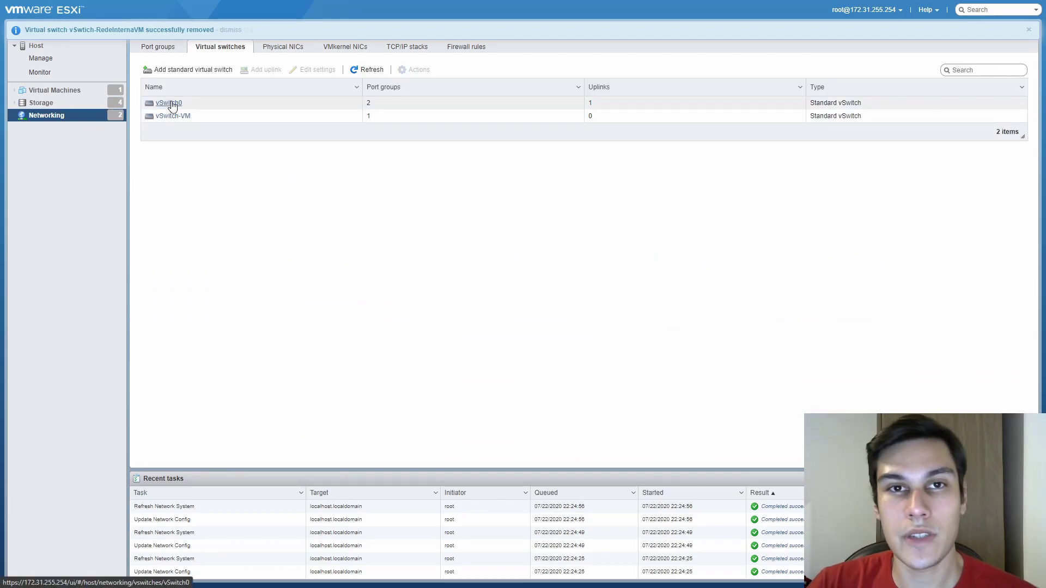
# Review vSwitch0, port groups and virtual machines, then show the four storage datastores
pyautogui.click(169, 103)
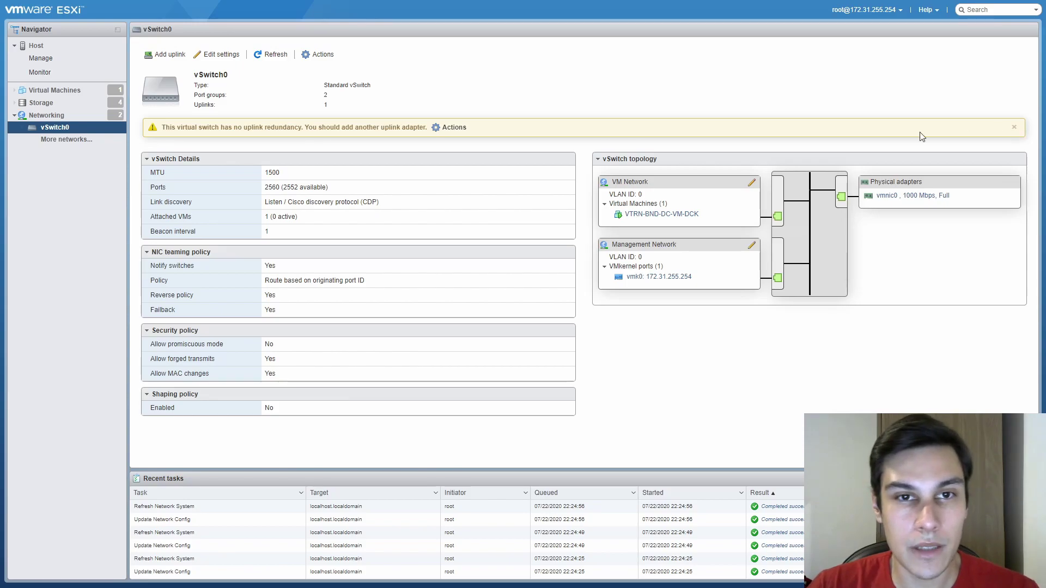
pyautogui.click(80, 115)
pyautogui.click(159, 46)
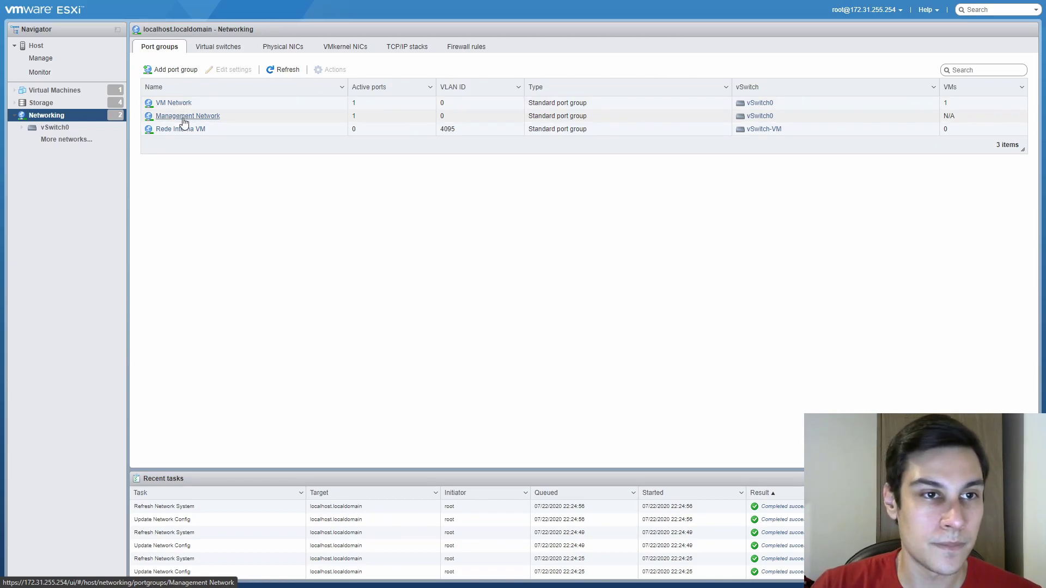
pyautogui.click(54, 90)
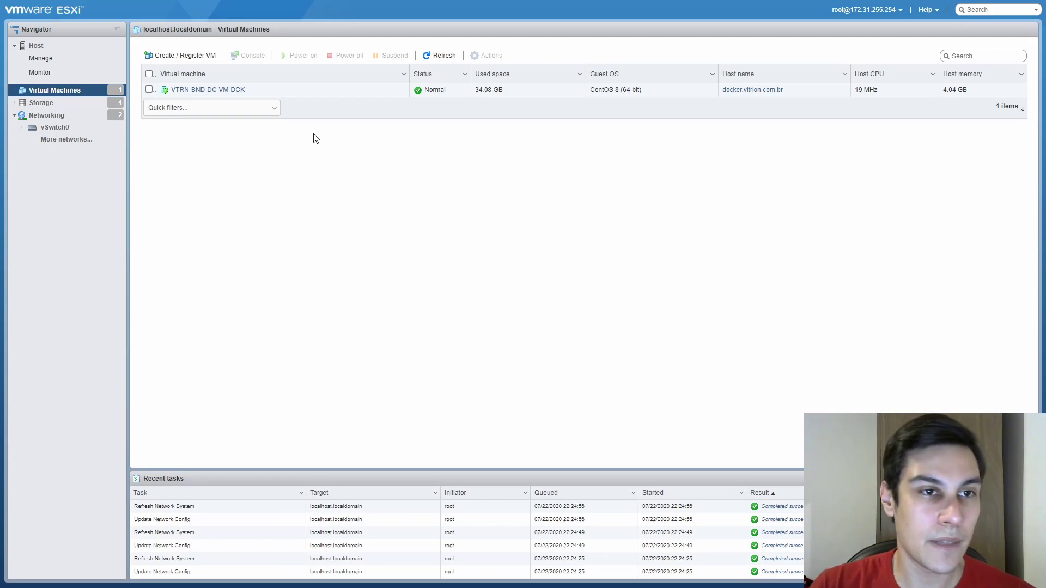
pyautogui.click(85, 102)
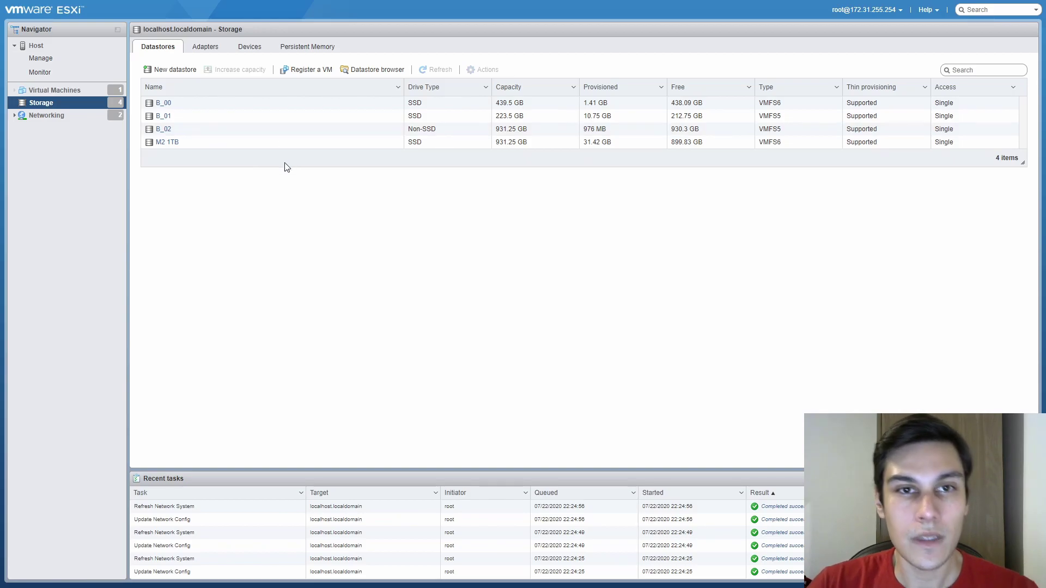
# In the Datastore browser, compare B_01 and B_00, then enter B_00's ISO folder
pyautogui.click(362, 69)
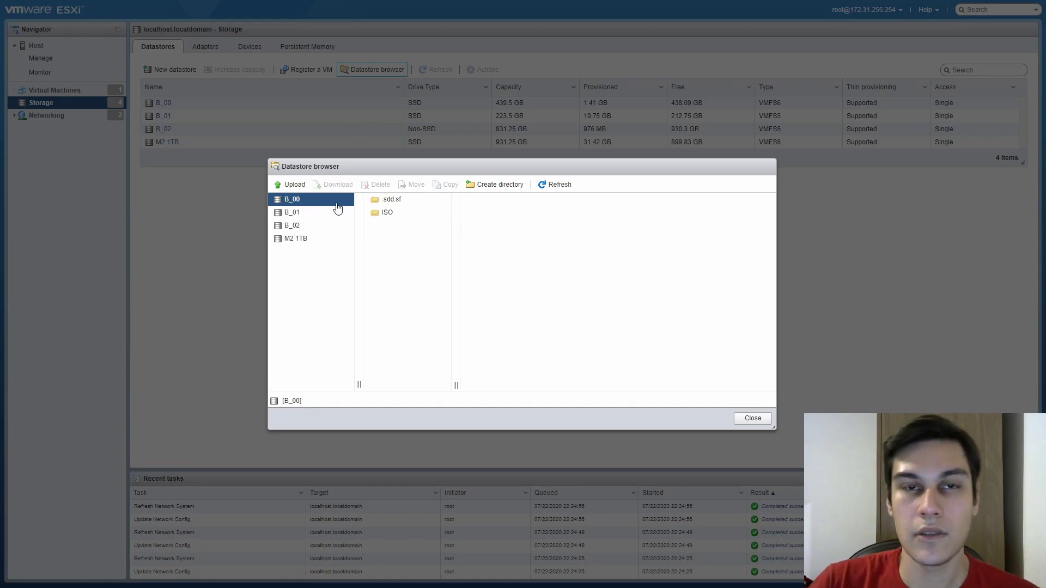
pyautogui.click(299, 214)
pyautogui.click(302, 201)
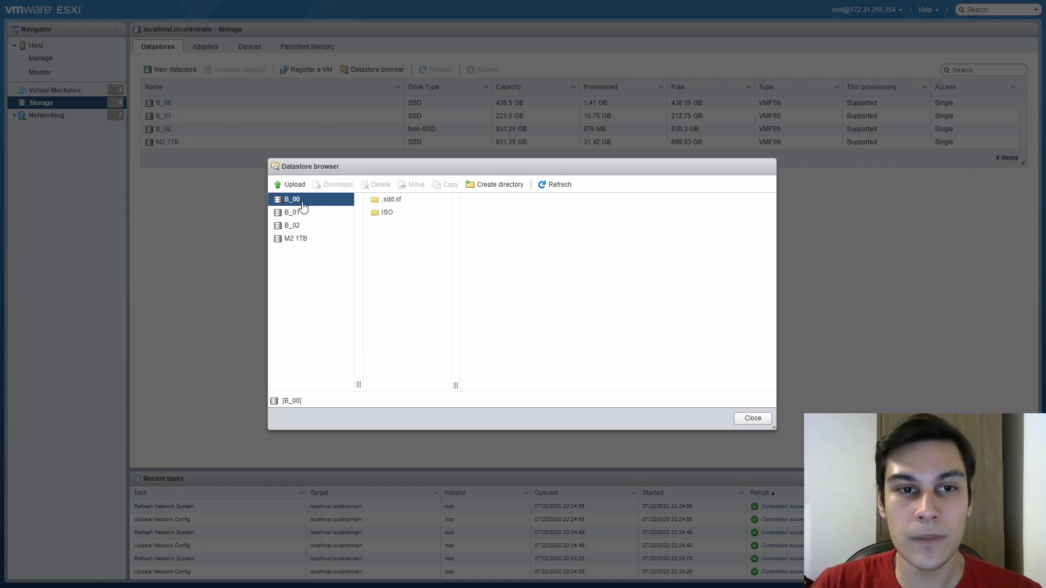
pyautogui.click(303, 214)
pyautogui.click(310, 203)
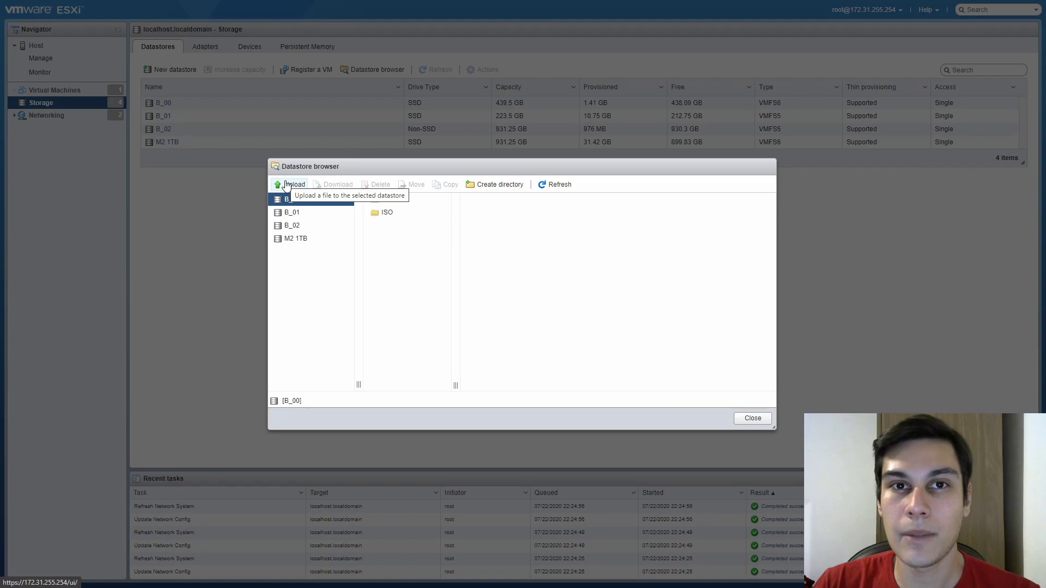
pyautogui.rightClick(296, 254)
pyautogui.click(396, 223)
pyautogui.click(375, 214)
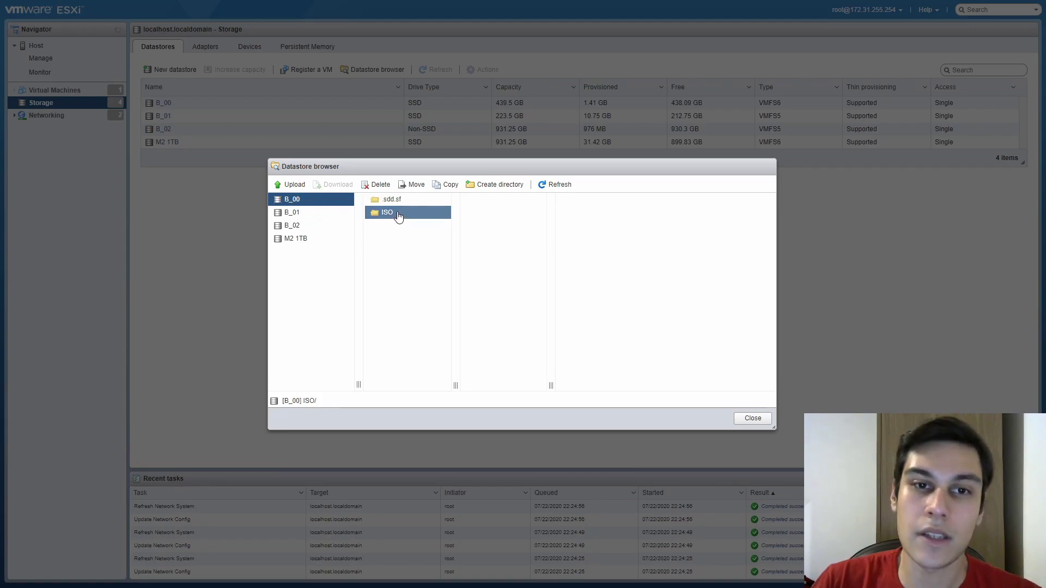
# Upload CentOS-8.2.2004-x86_64-boot from drive D: into the ISO folder, then return to Virtual Machines
pyautogui.click(287, 185)
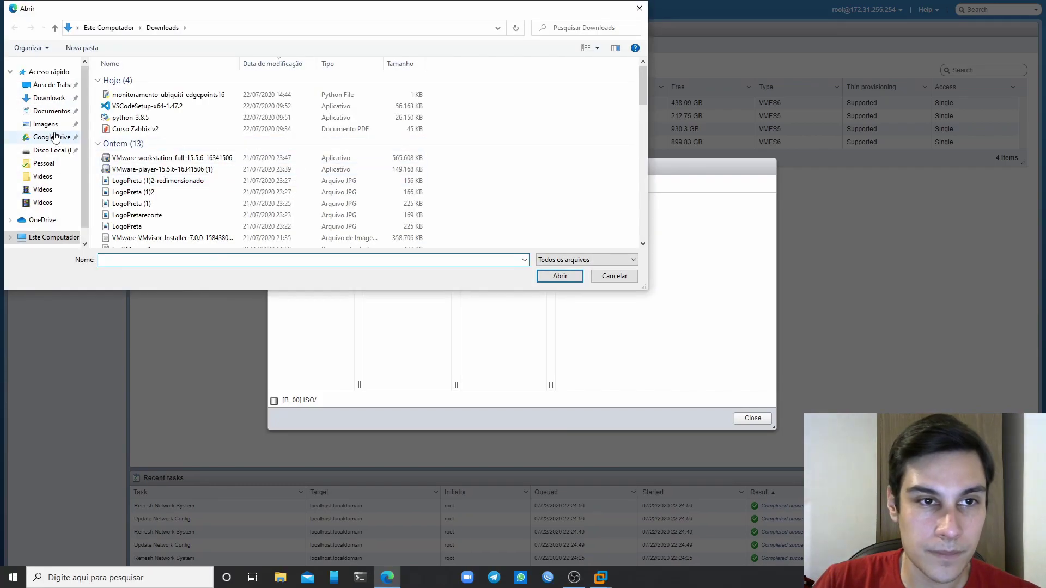
pyautogui.scroll(-1, 55, 136)
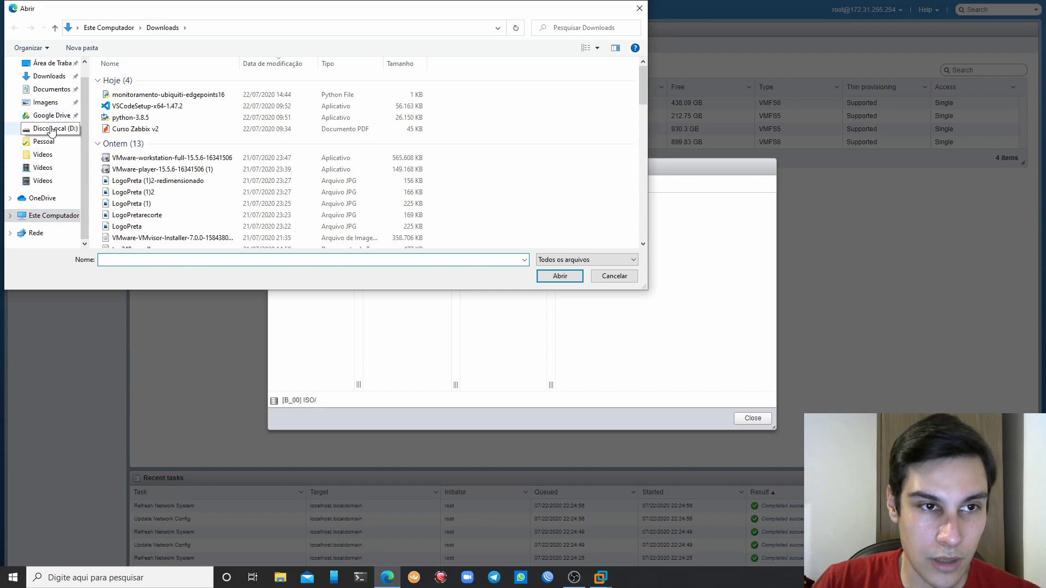
pyautogui.click(54, 129)
pyautogui.click(151, 137)
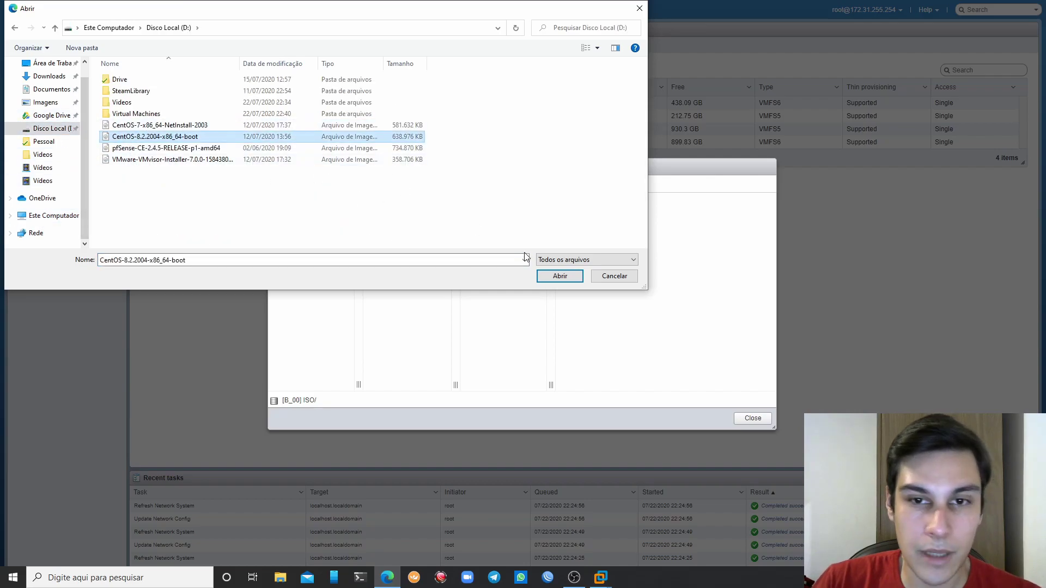
pyautogui.click(549, 280)
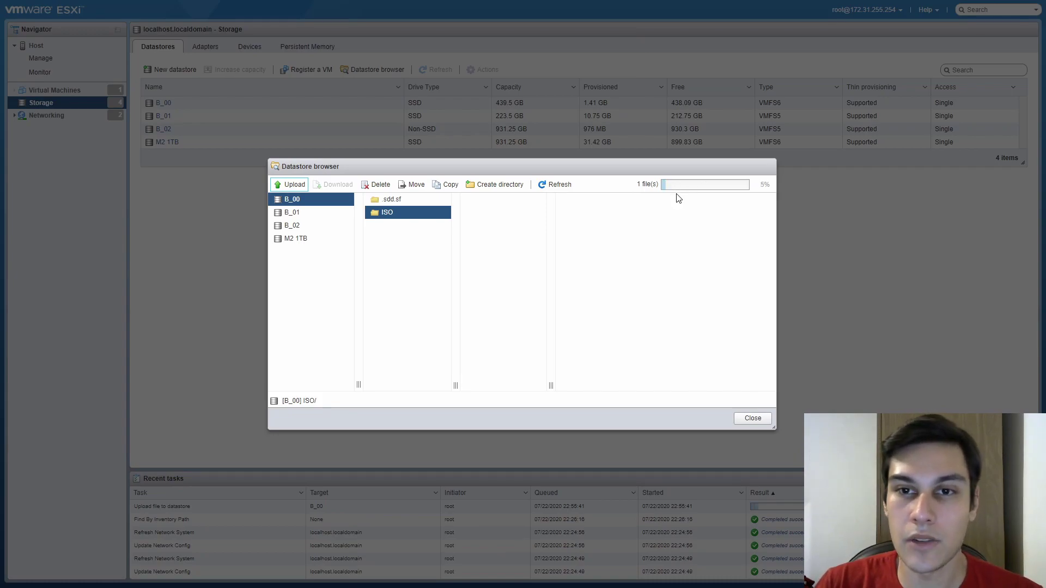
pyautogui.click(752, 418)
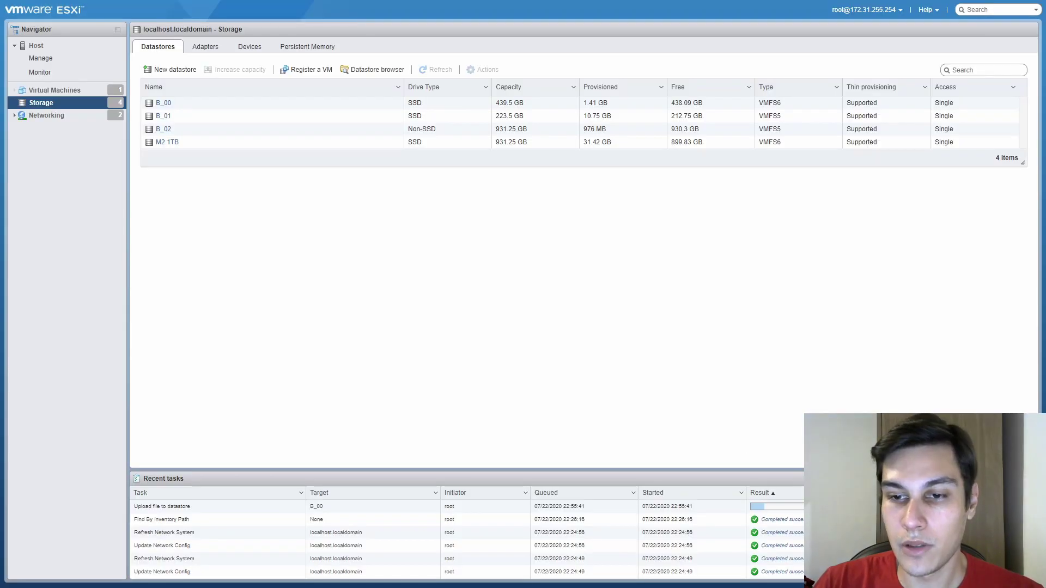
pyautogui.click(74, 92)
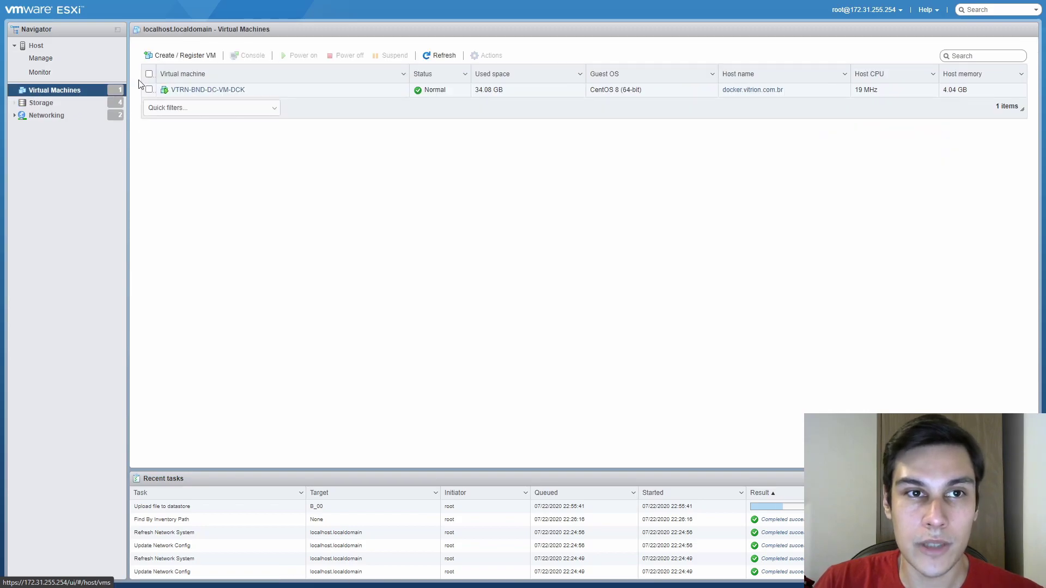
# Start a new virtual machine named VTRN-BND-DC-ZBX-VIDEO
pyautogui.click(182, 56)
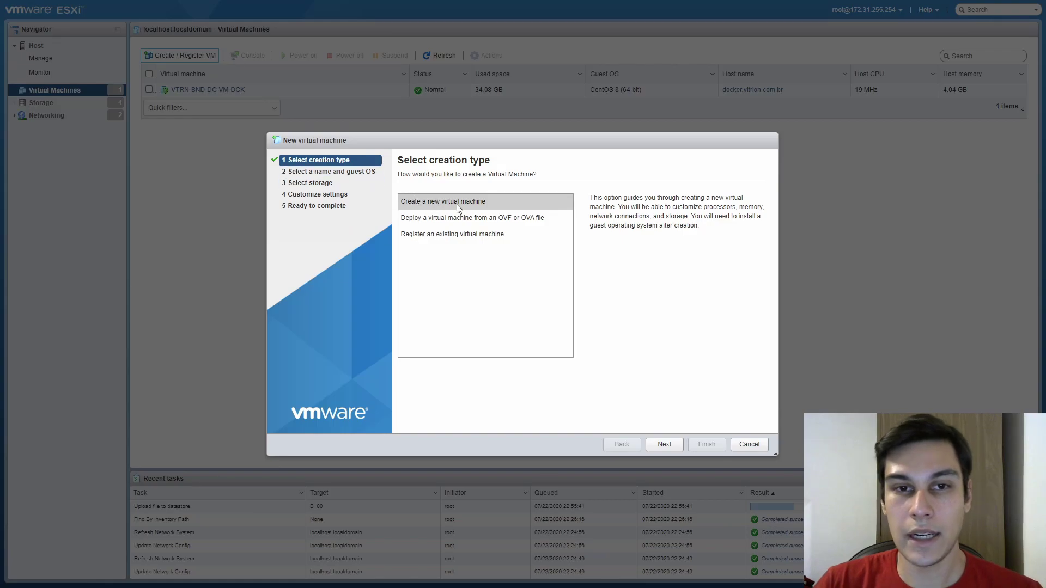
pyautogui.click(664, 444)
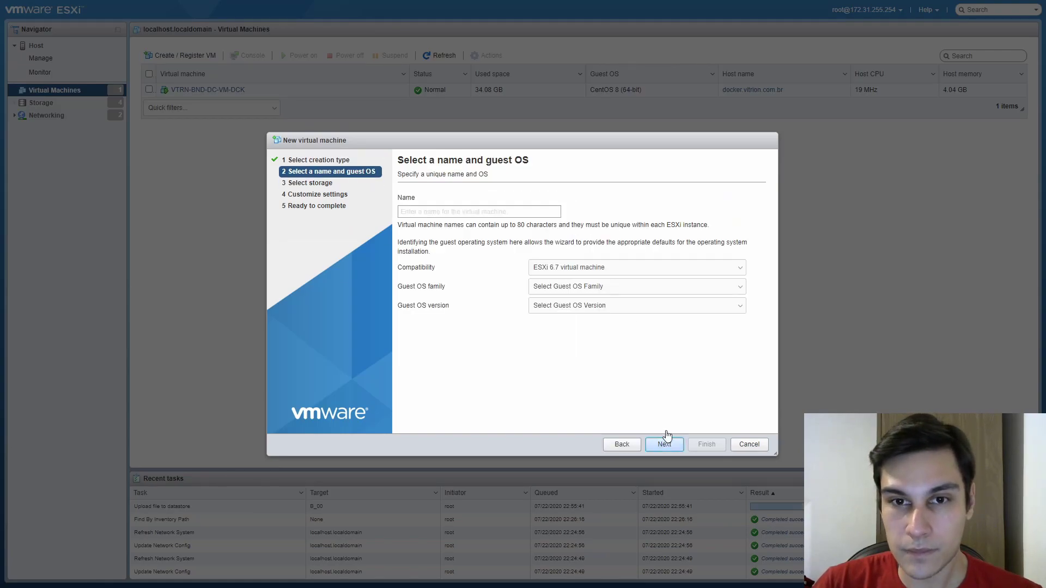
pyautogui.click(502, 212)
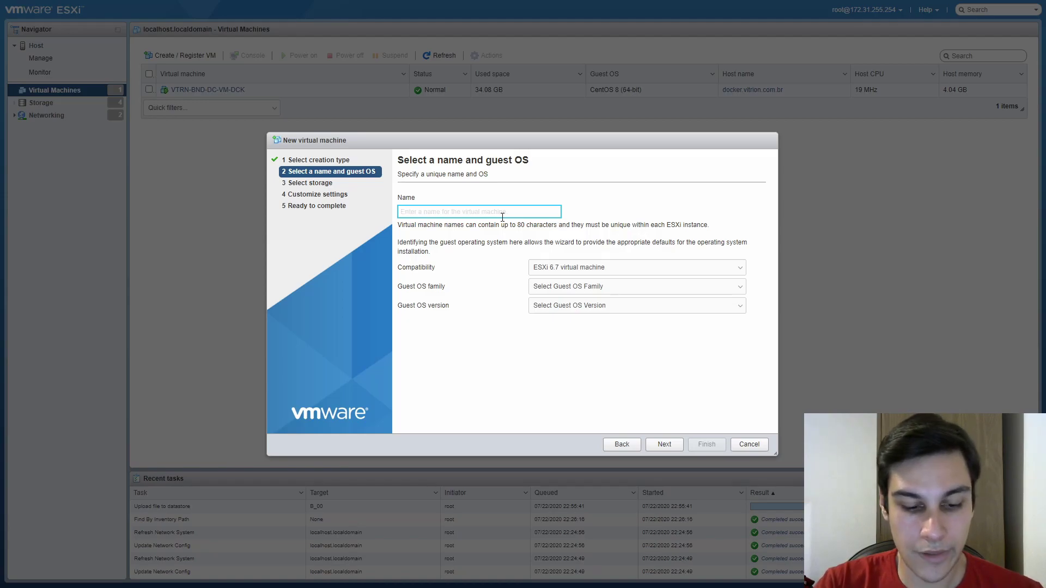
pyautogui.write('VTRN-BND-DC-ZBX-')
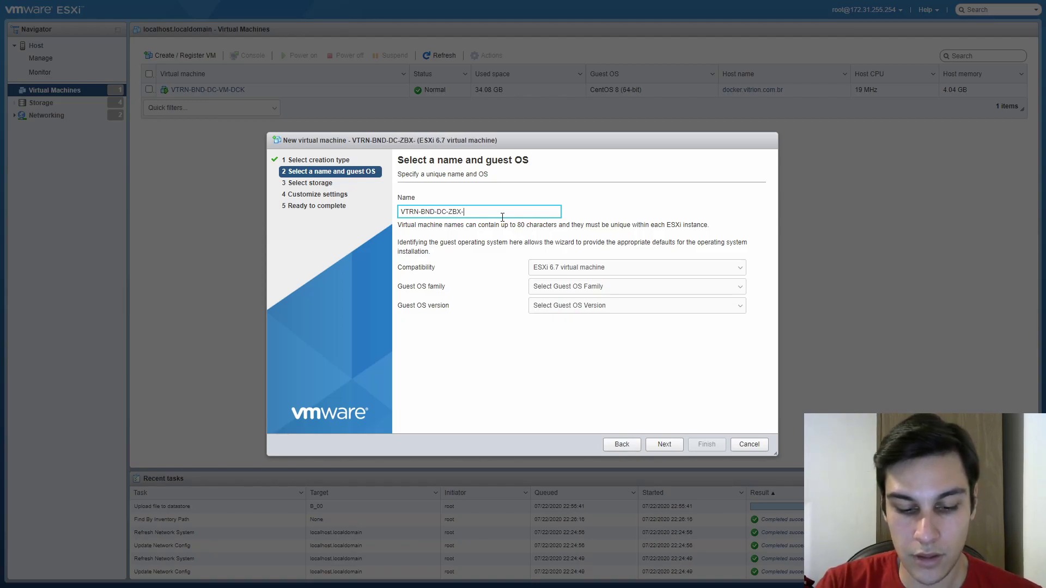
pyautogui.write('VI')
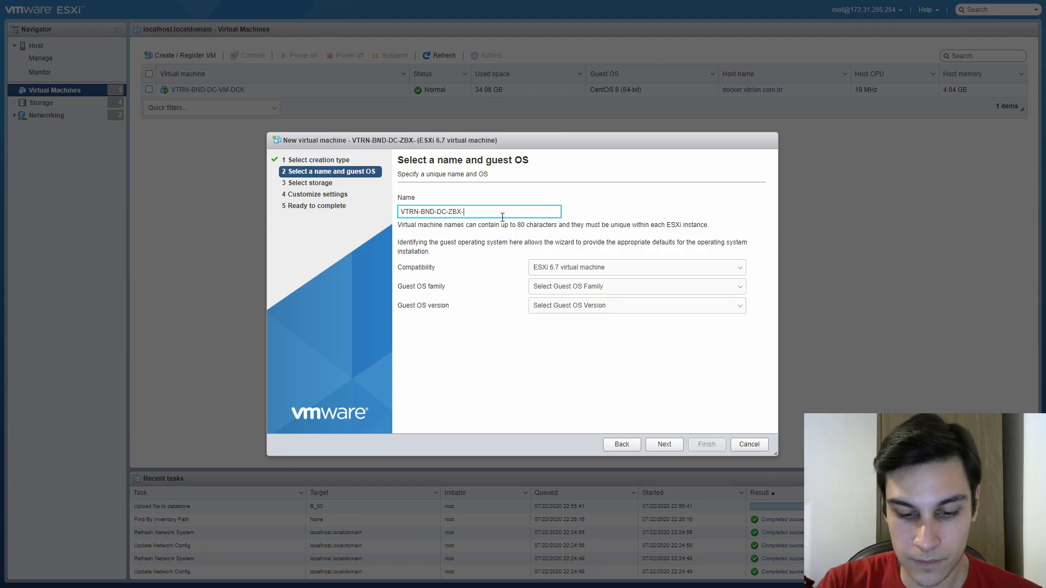
pyautogui.write('DEO')
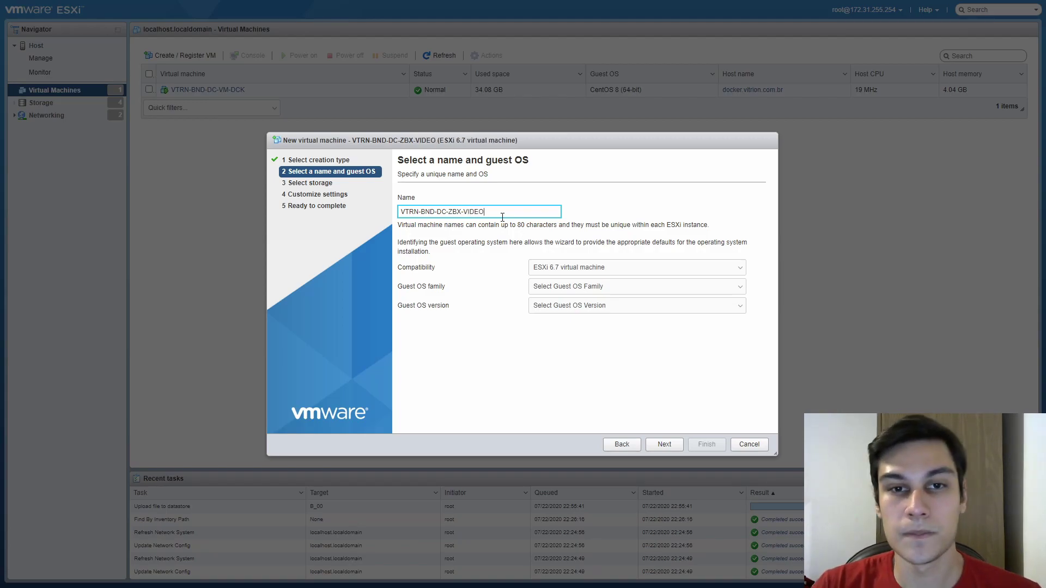
pyautogui.hotkey('ctrl', 'a')
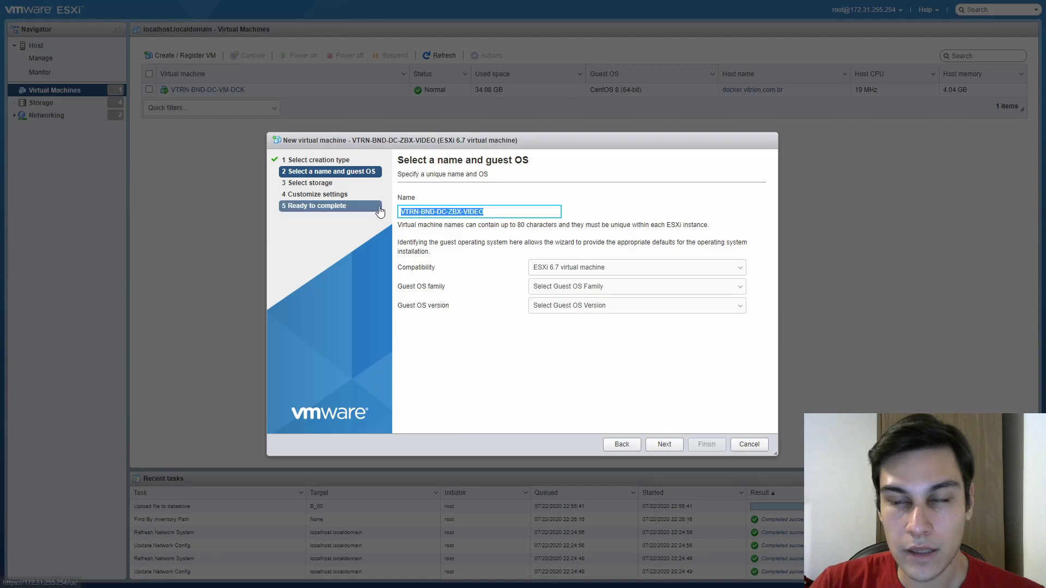
pyautogui.click(507, 211)
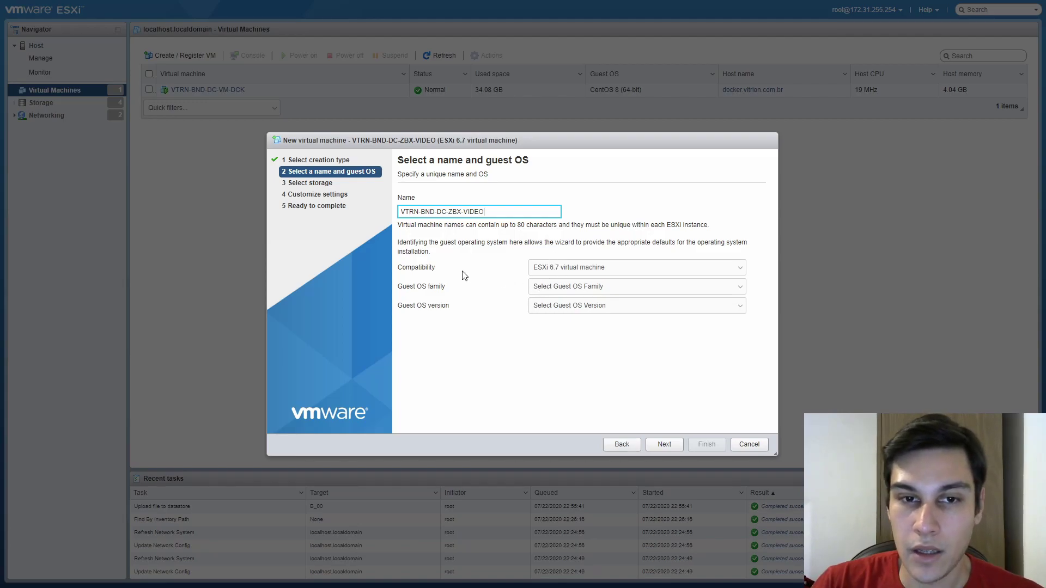
# Keep ESXi 6.7 compatibility and set the guest OS to Linux, CentOS 8 (64-bit)
pyautogui.click(551, 269)
pyautogui.click(550, 269)
pyautogui.click(545, 268)
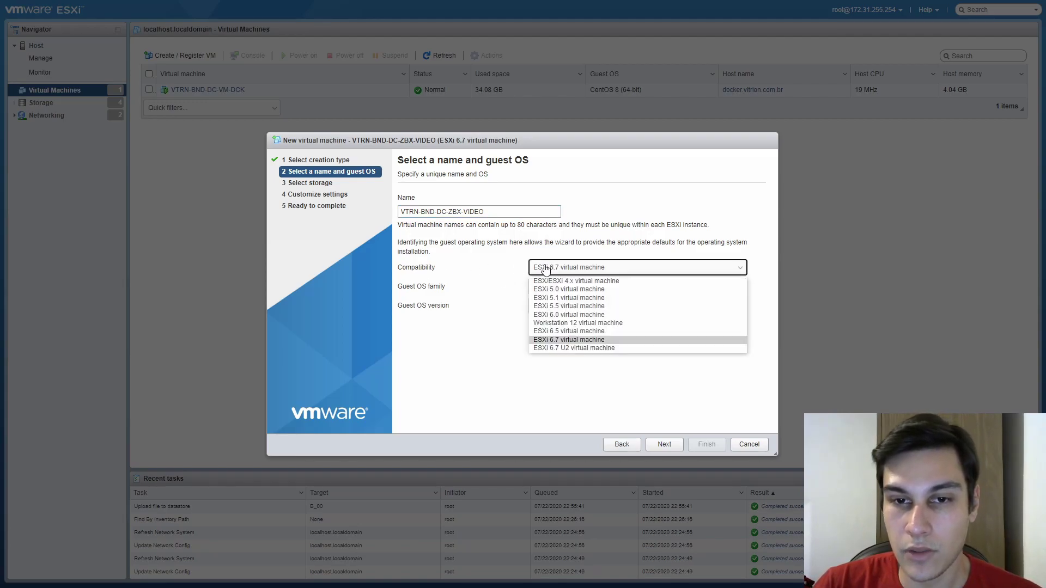
pyautogui.click(545, 268)
pyautogui.moveTo(414, 287); pyautogui.dragTo(440, 287)
pyautogui.click(464, 285)
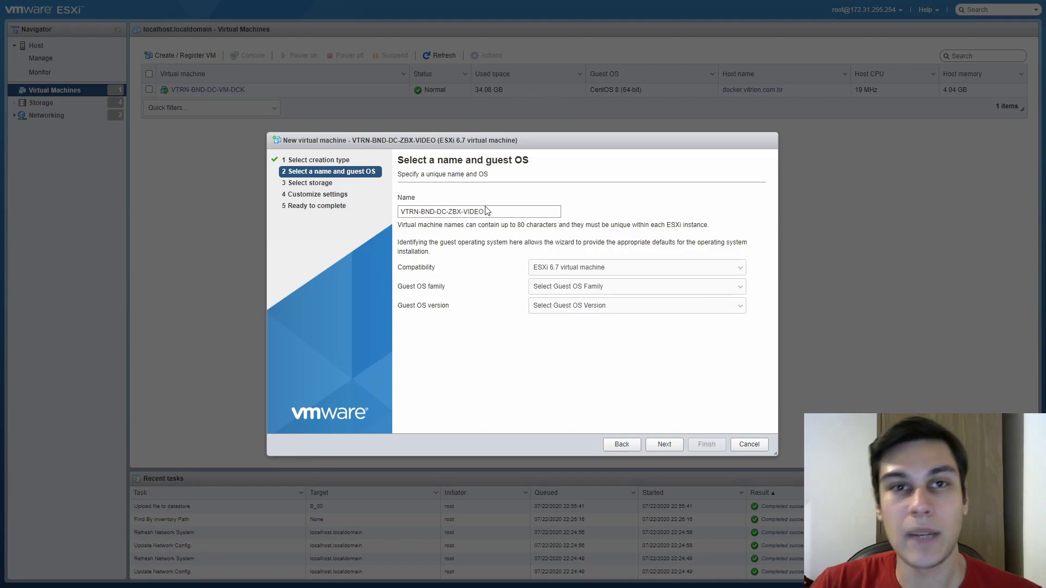
pyautogui.click(542, 282)
pyautogui.click(550, 309)
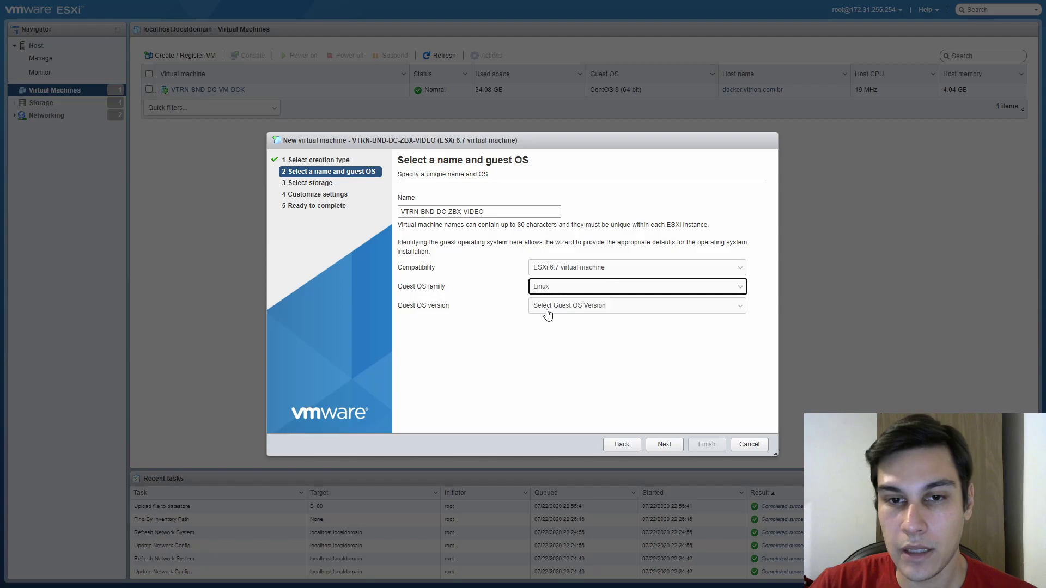
pyautogui.click(586, 305)
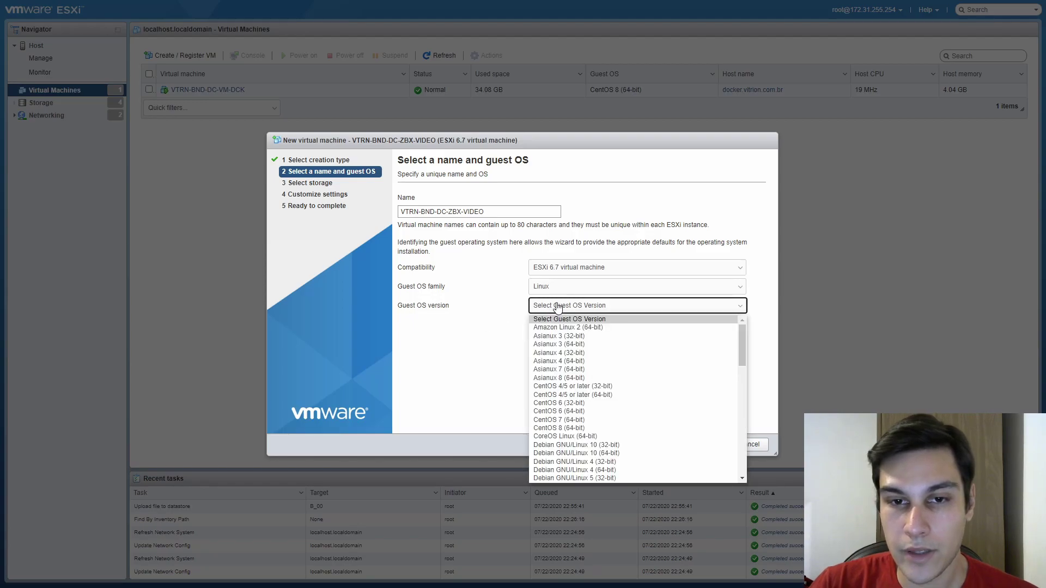
pyautogui.scroll(-1, 627, 386)
pyautogui.click(622, 378)
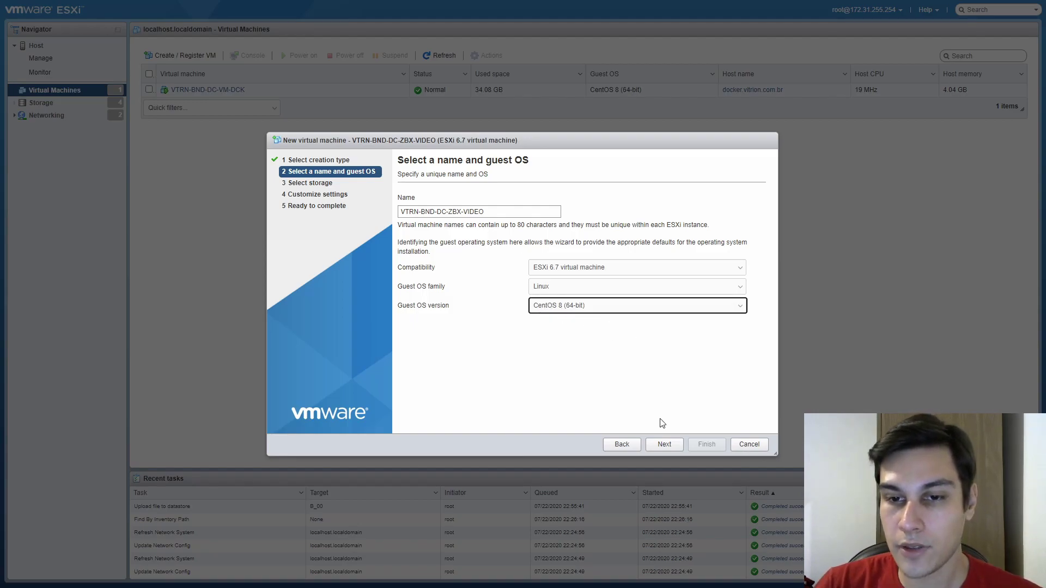
# Place the VM on the M2 1TB datastore and proceed to Customize settings
pyautogui.click(663, 445)
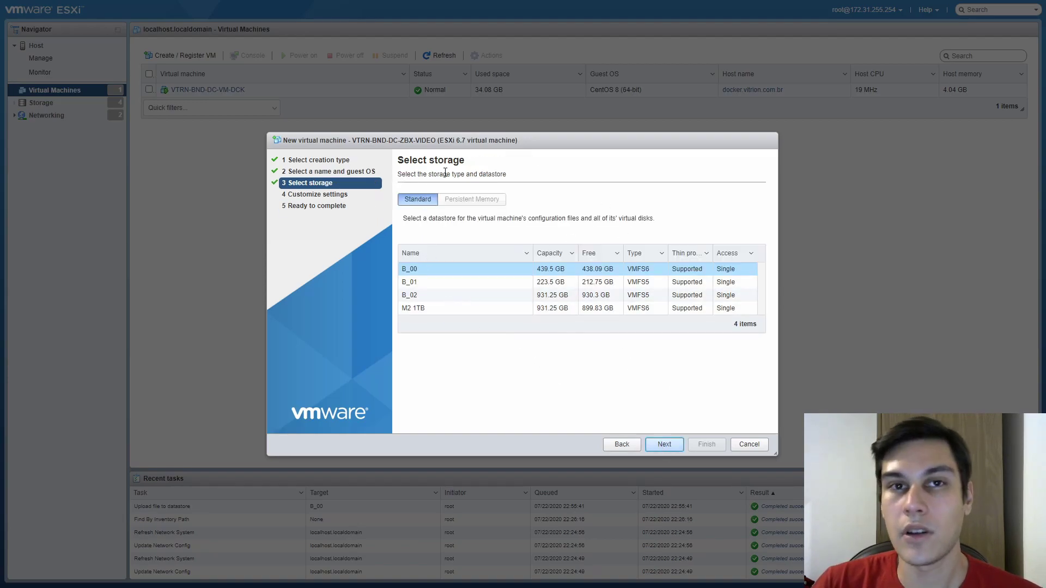
pyautogui.click(412, 310)
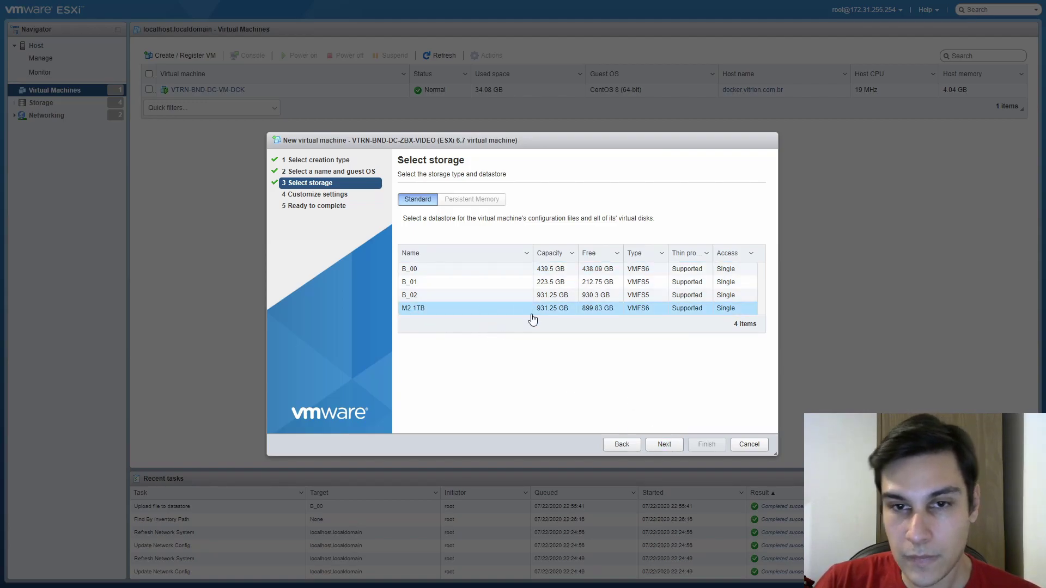
pyautogui.click(664, 444)
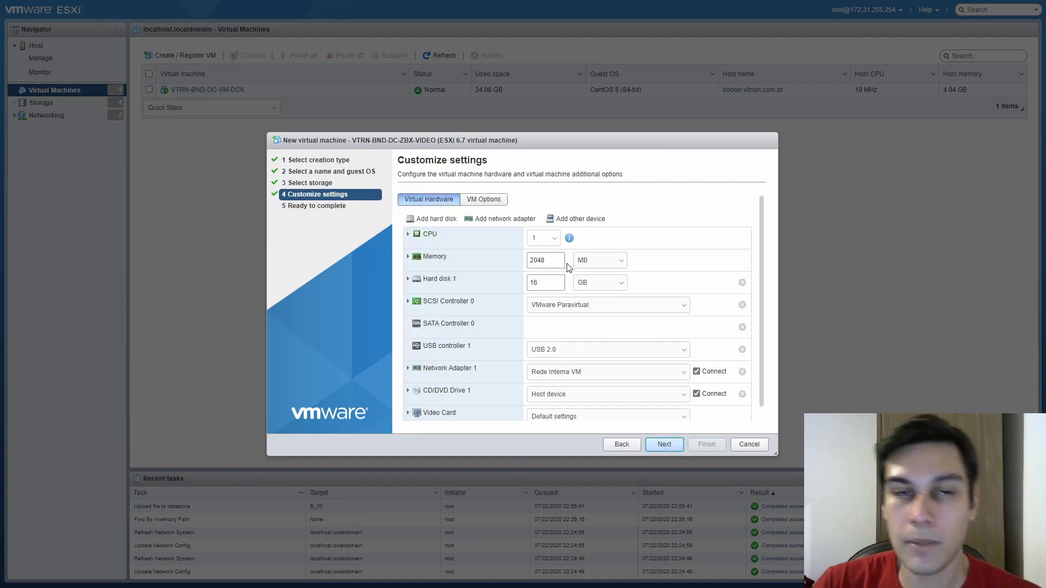
# Give the VM 4 CPUs, trying 2 and then 4 cores per socket
pyautogui.click(461, 242)
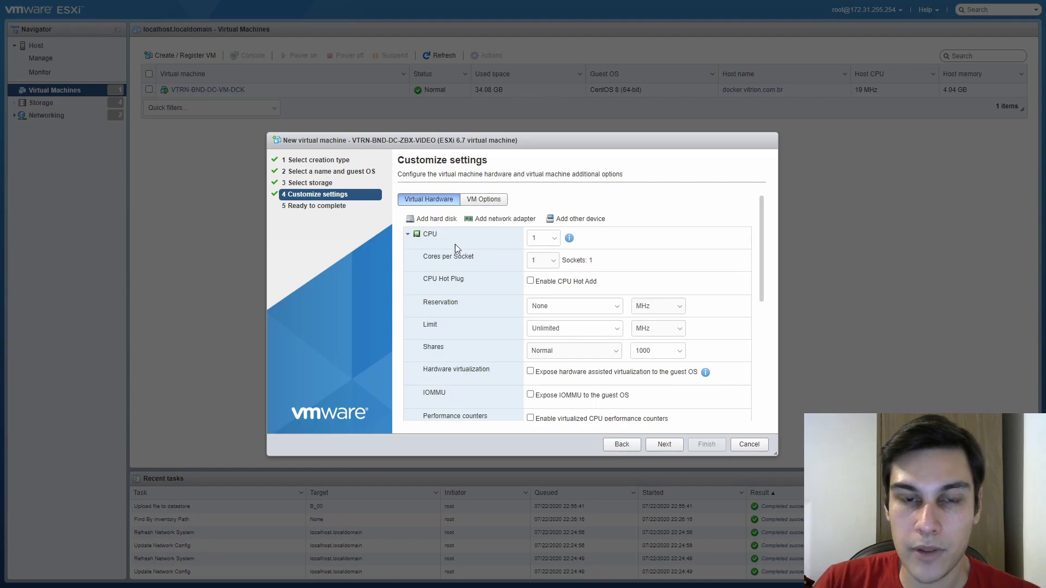
pyautogui.click(557, 243)
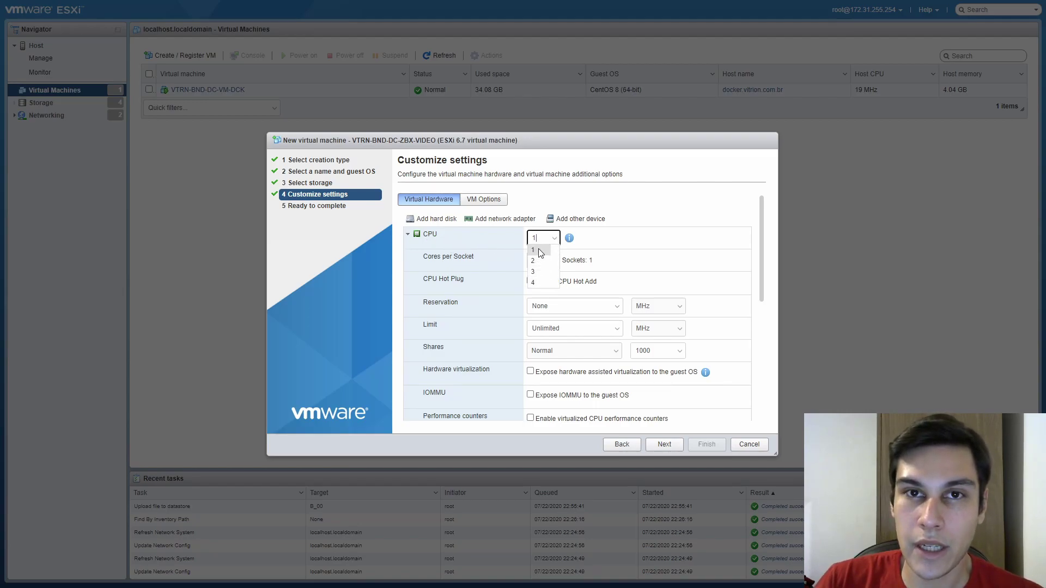
pyautogui.click(540, 282)
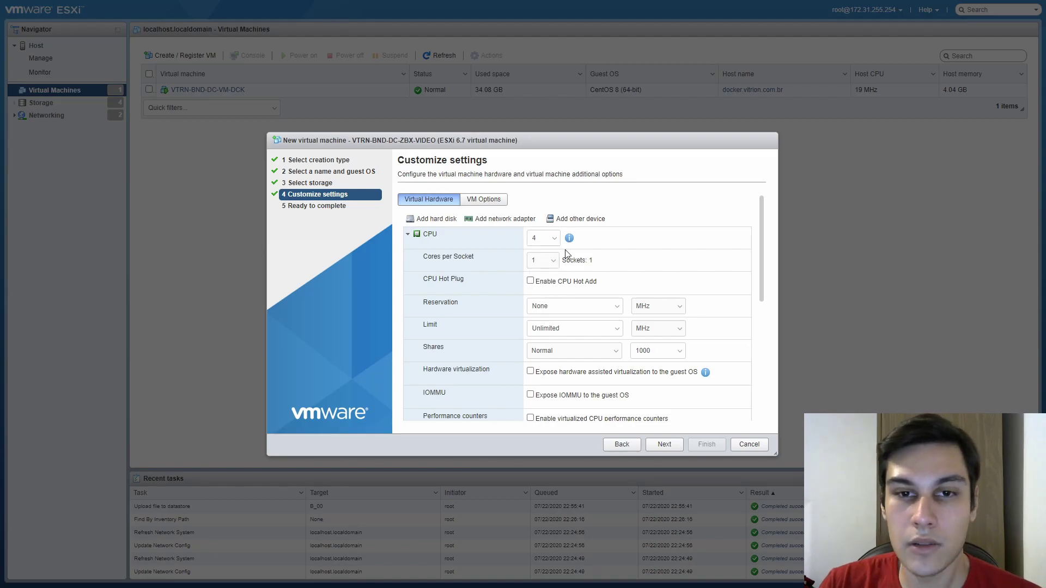
pyautogui.click(542, 262)
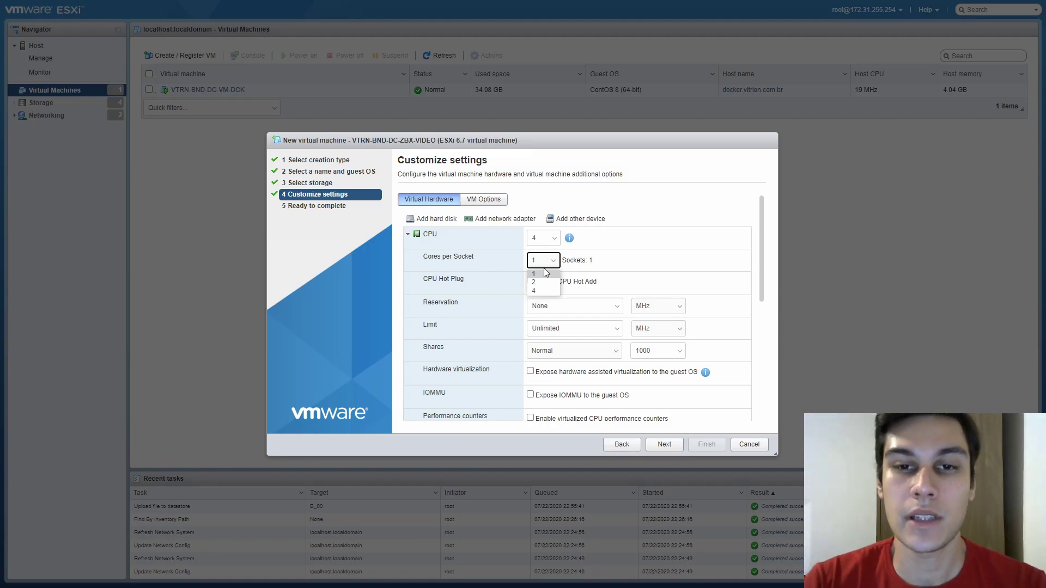
pyautogui.click(538, 283)
pyautogui.click(543, 260)
pyautogui.click(537, 293)
# Compare 1 and 2 cores per socket, finally settling on 4 cores in 1 socket
pyautogui.click(548, 262)
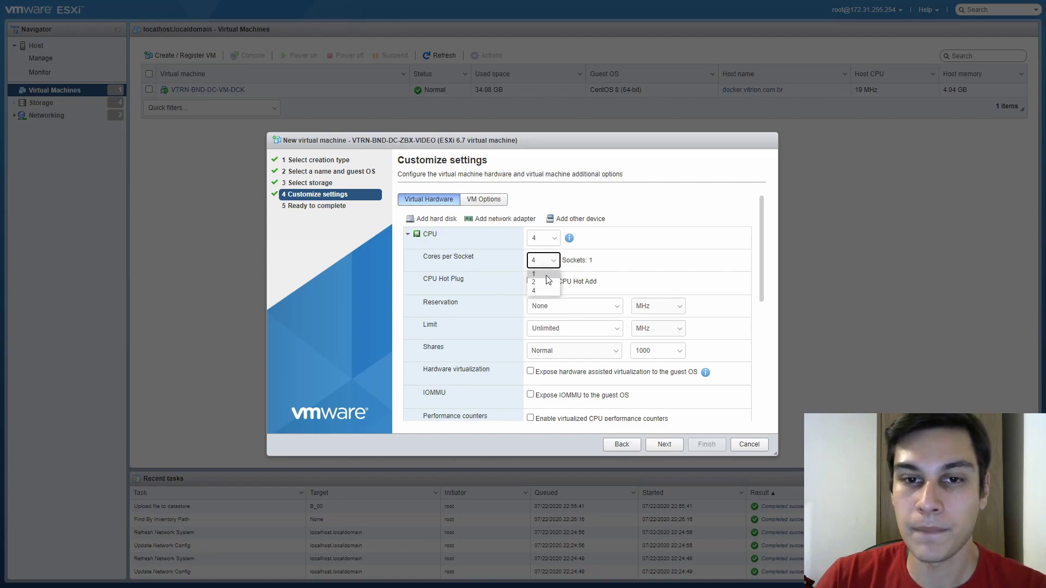
pyautogui.click(543, 261)
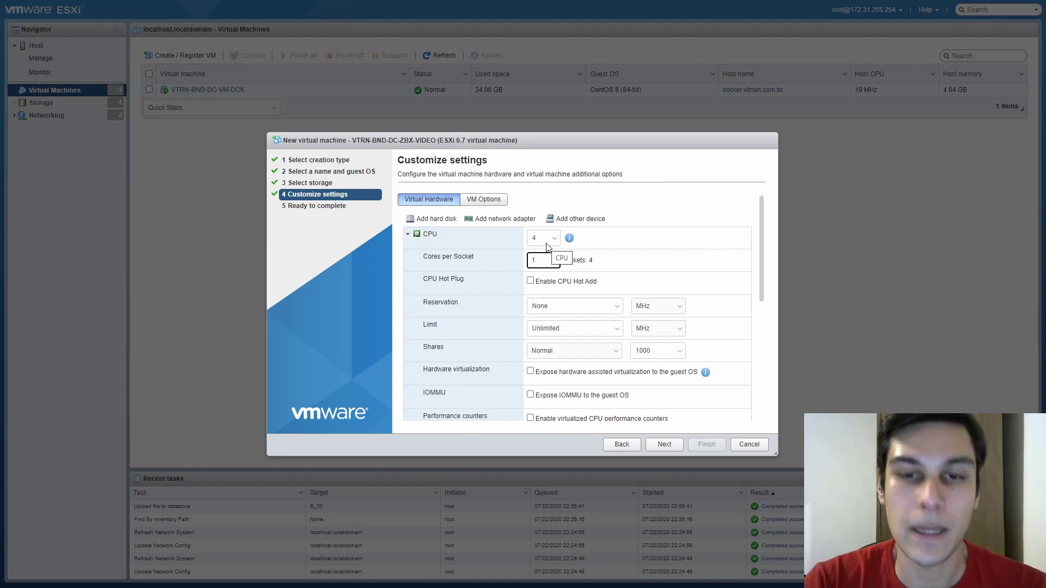
pyautogui.click(545, 261)
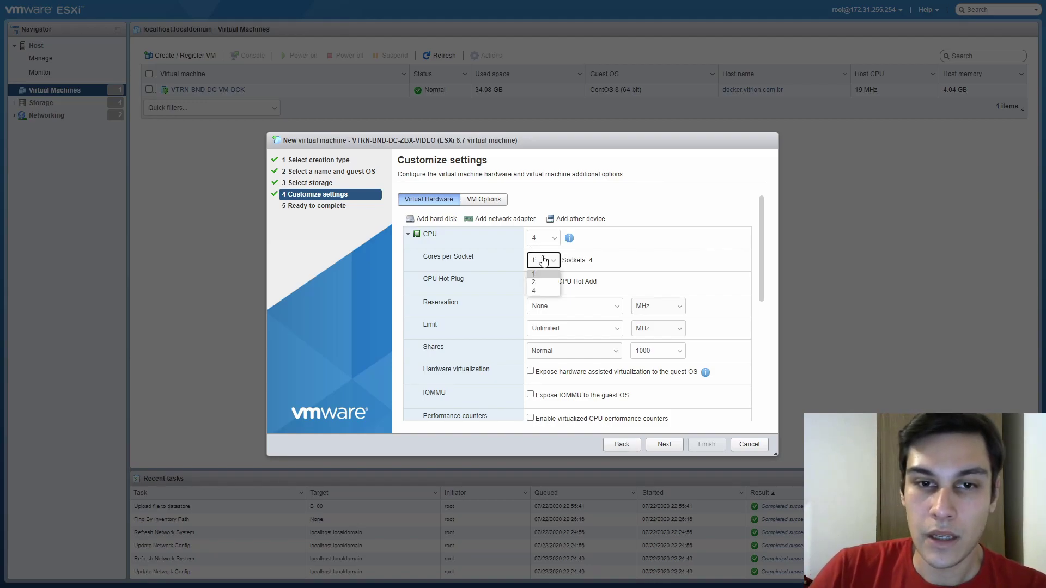
pyautogui.click(550, 274)
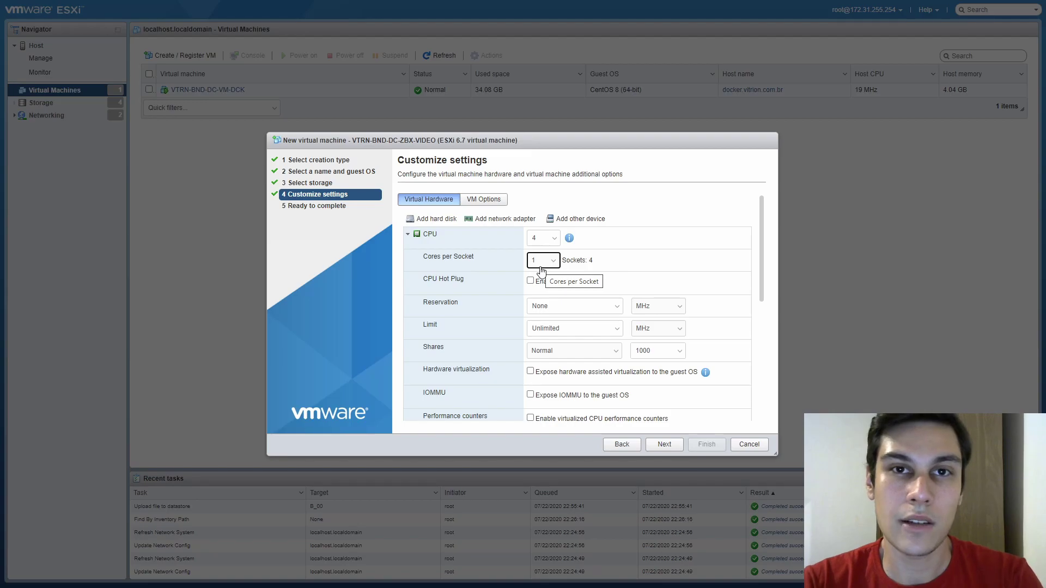
pyautogui.click(541, 271)
pyautogui.click(543, 289)
pyautogui.doubleClick(590, 261)
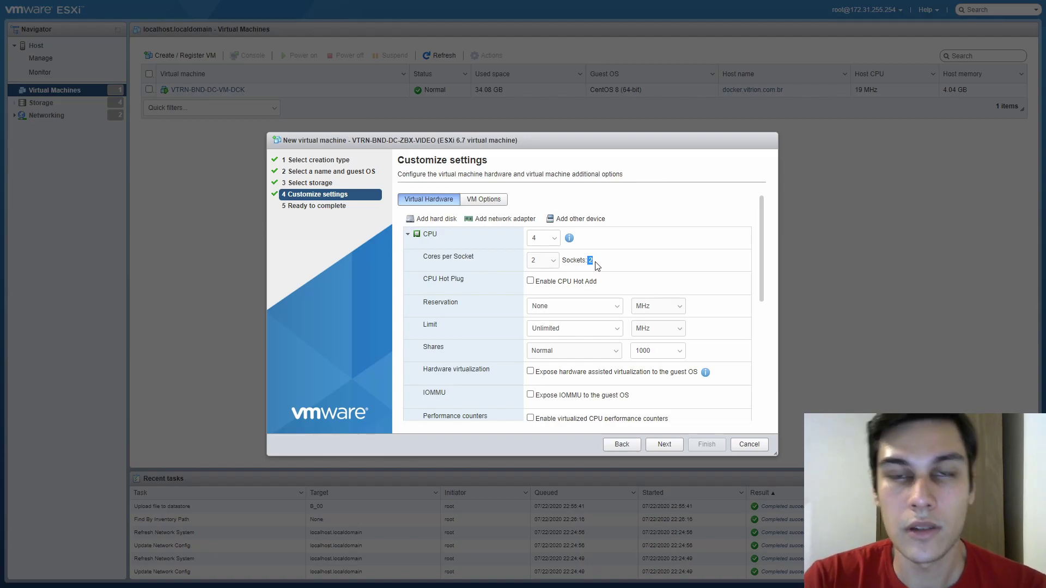
pyautogui.click(550, 262)
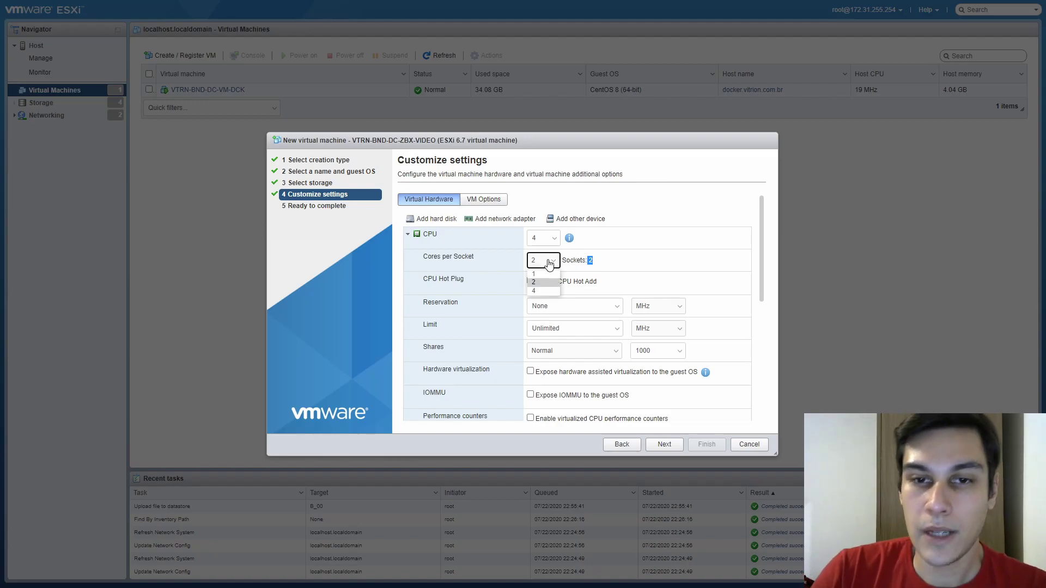
pyautogui.click(547, 290)
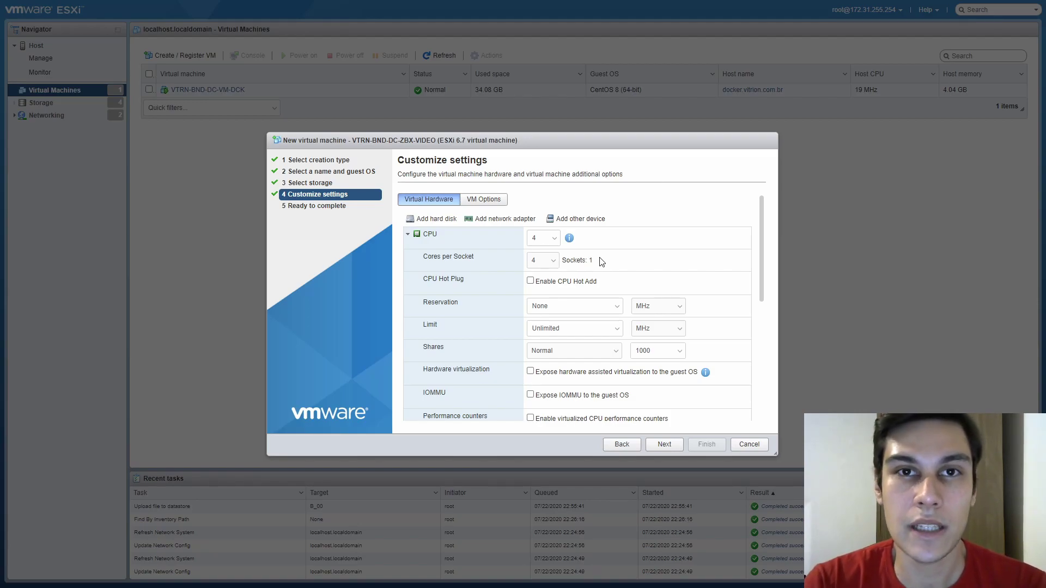
pyautogui.click(550, 261)
pyautogui.click(552, 267)
# Set 1 core per socket for 4 sockets, checking the Scheduling Affinity field
pyautogui.scroll(-3, 605, 257)
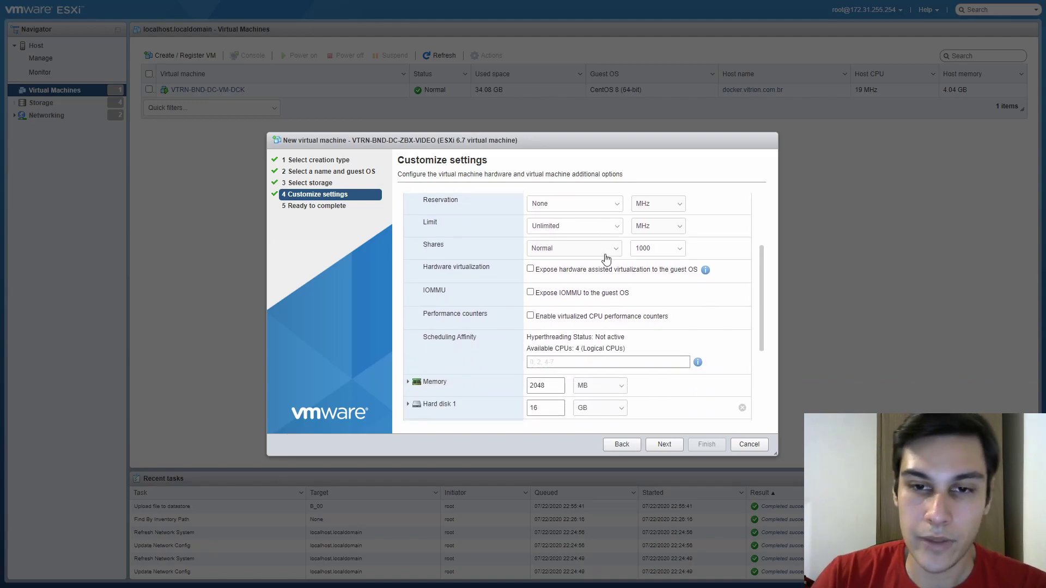
pyautogui.click(556, 363)
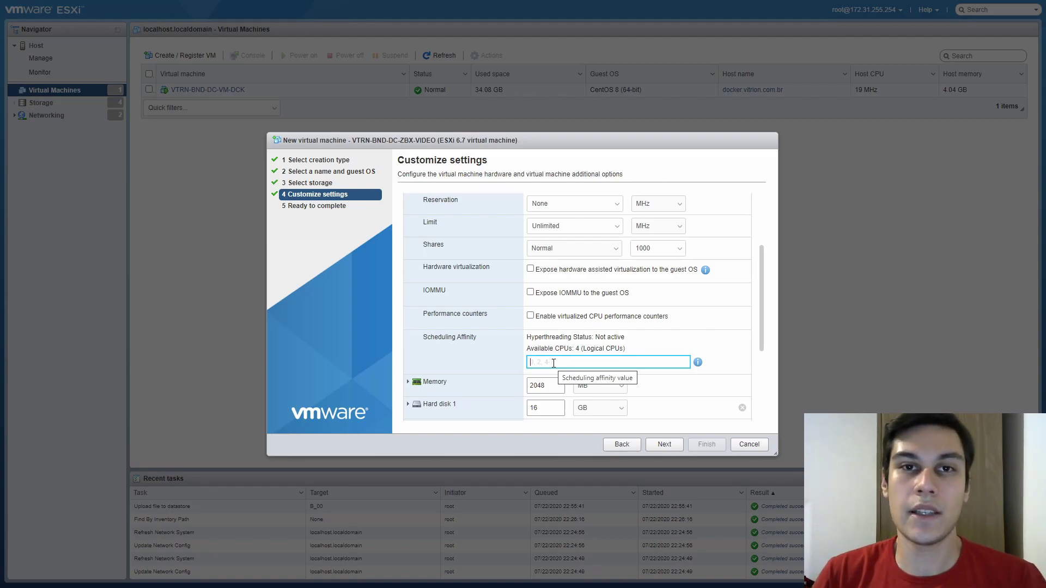
pyautogui.scroll(3, 554, 338)
pyautogui.click(545, 262)
pyautogui.click(544, 283)
pyautogui.scroll(-3, 577, 330)
pyautogui.click(560, 367)
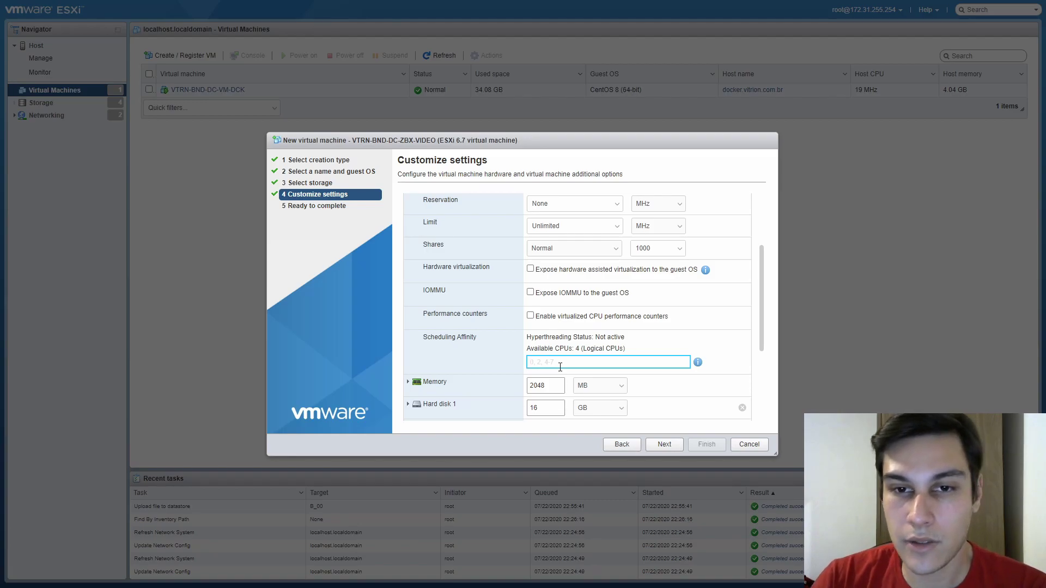
# Re-expand the CPU settings and inspect the CPU reservation field
pyautogui.scroll(3, 560, 367)
pyautogui.scroll(-3, 560, 367)
pyautogui.scroll(3, 560, 366)
pyautogui.scroll(1, 560, 367)
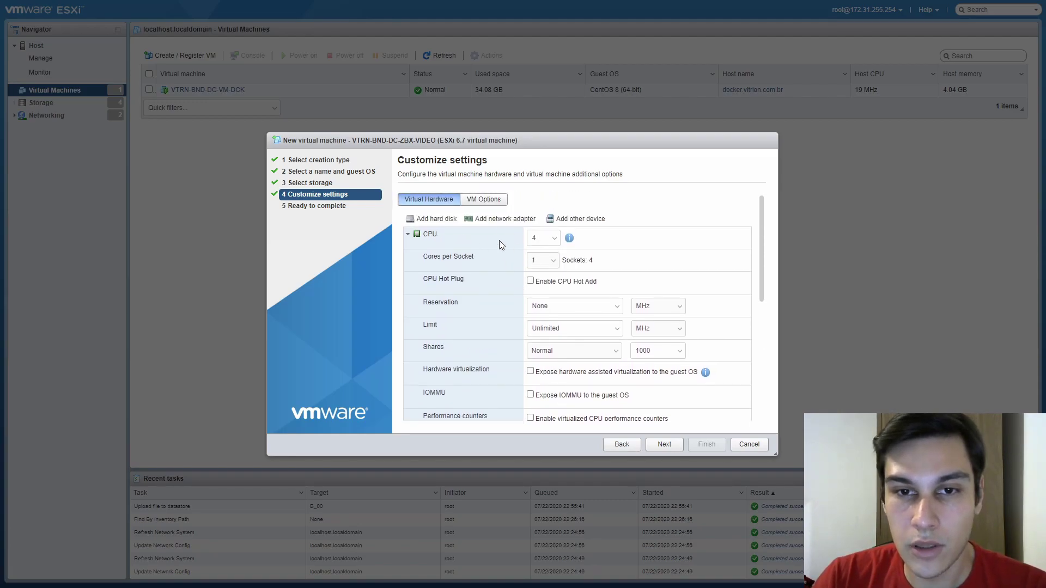
pyautogui.click(427, 238)
pyautogui.click(428, 238)
pyautogui.click(537, 305)
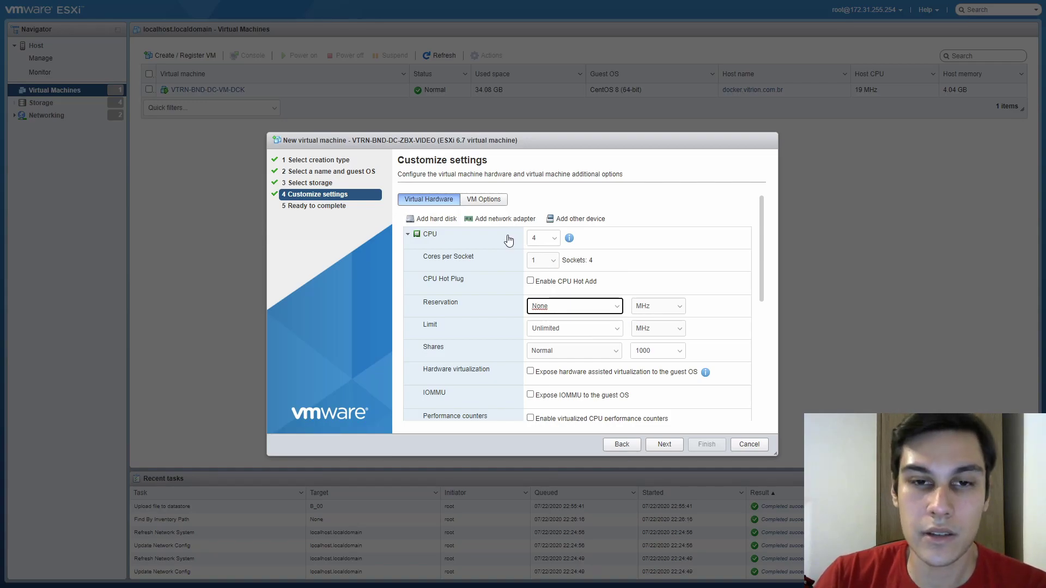
# Set the VM's memory to 2 GB
pyautogui.click(472, 236)
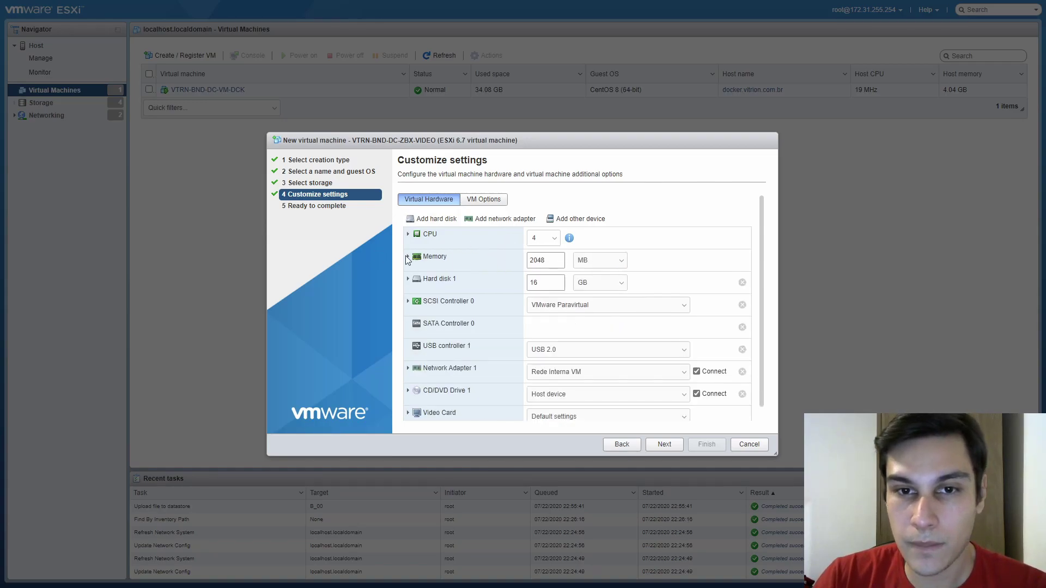
pyautogui.click(445, 260)
pyautogui.click(602, 274)
pyautogui.click(599, 297)
pyautogui.doubleClick(545, 277)
pyautogui.write('2')
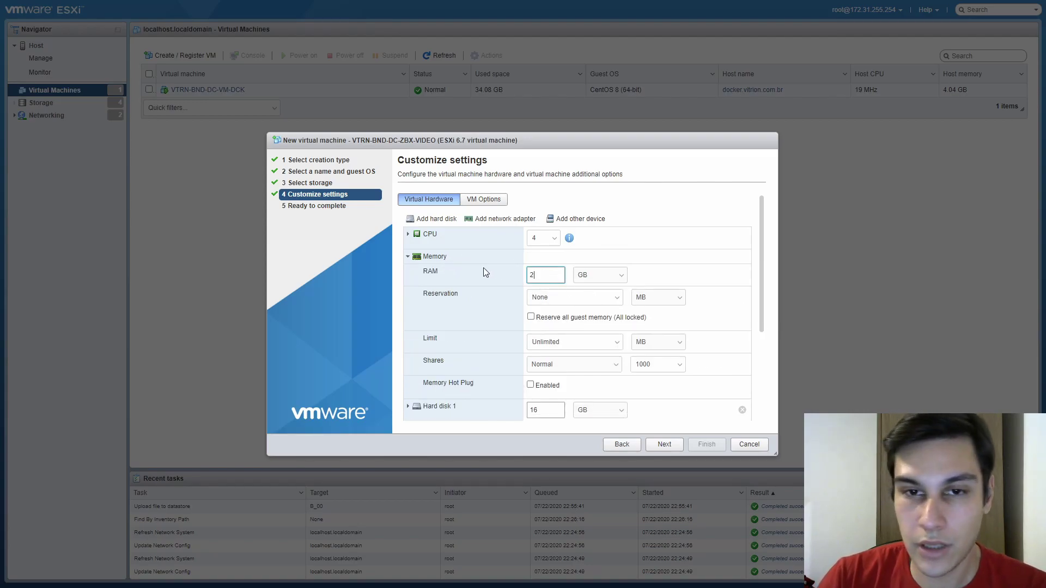
pyautogui.click(654, 271)
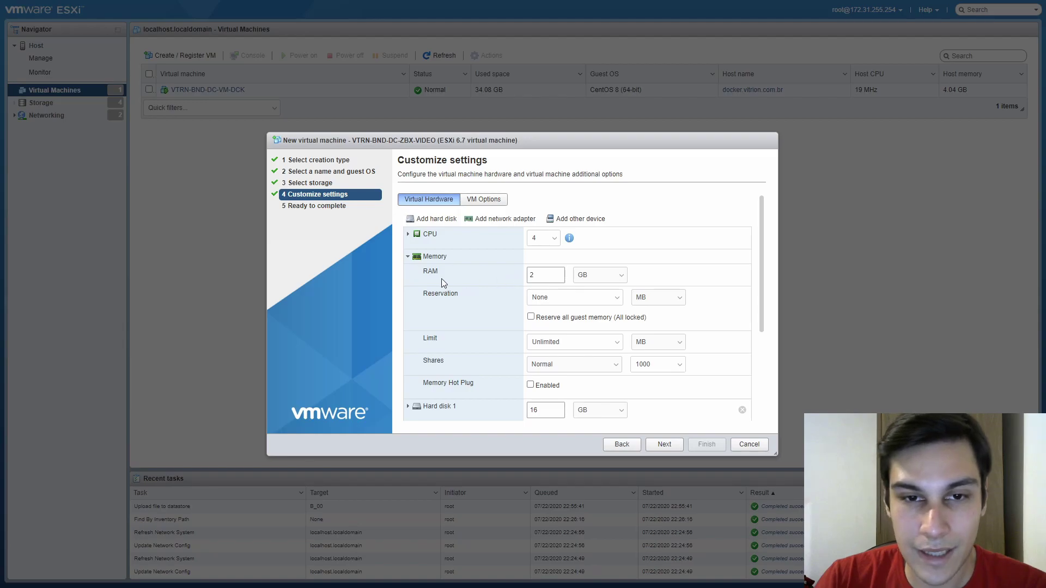
# Leave memory reservation off and enable Memory Hot Plug
pyautogui.click(567, 297)
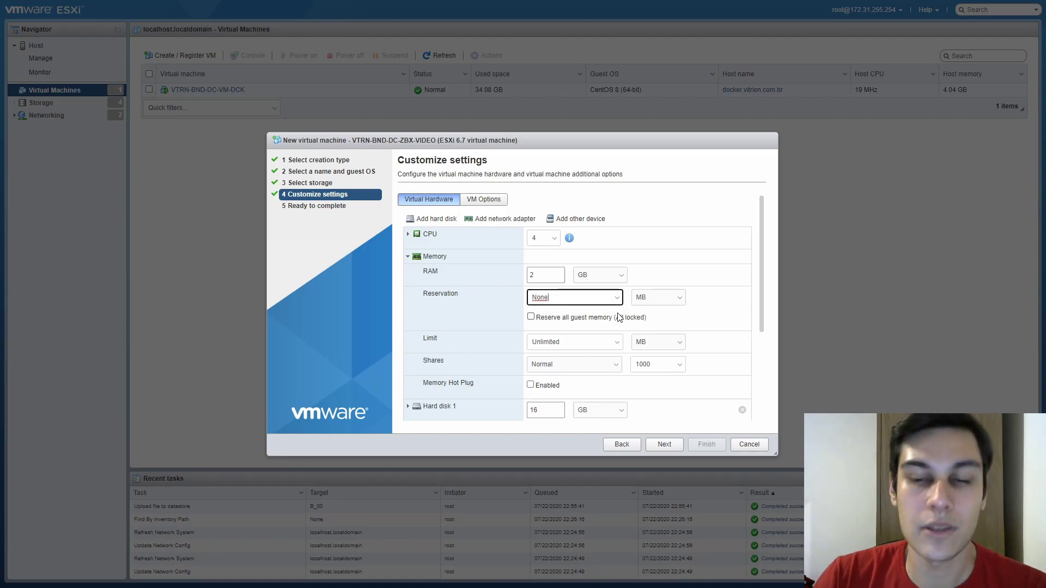
pyautogui.click(560, 322)
pyautogui.click(559, 323)
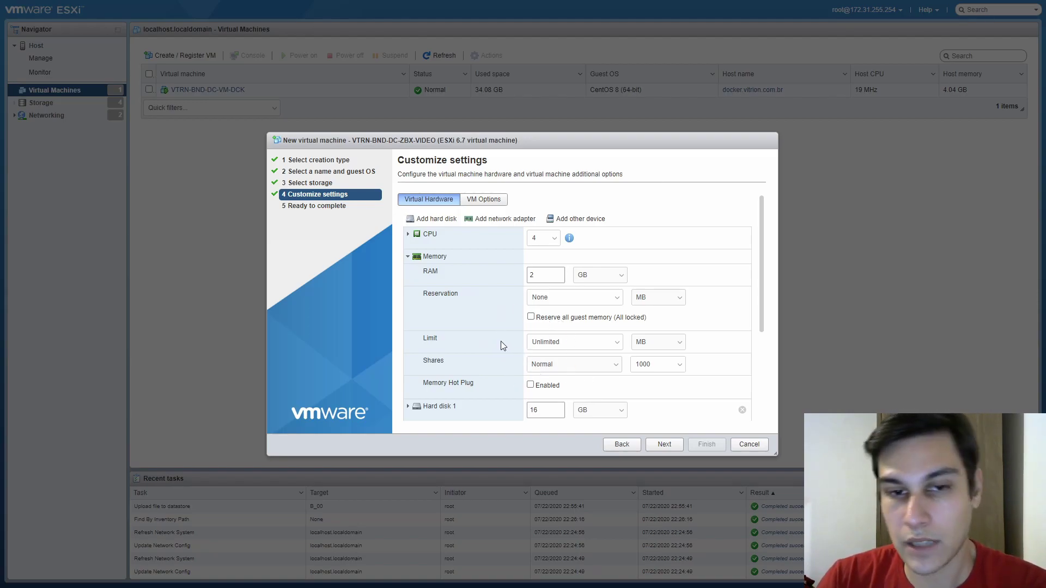
pyautogui.scroll(-1, 498, 354)
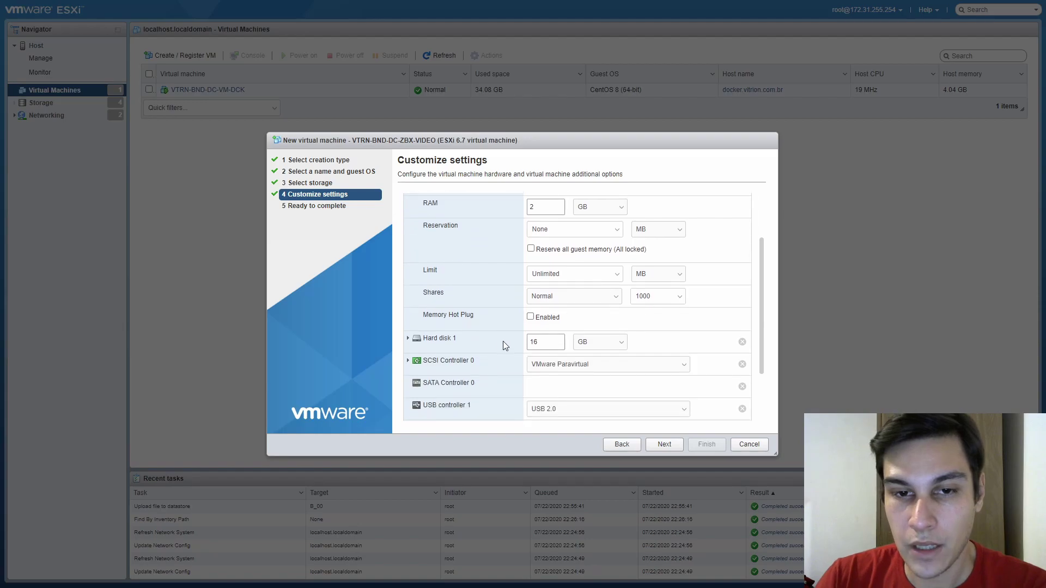
pyautogui.click(537, 322)
pyautogui.scroll(1, 465, 315)
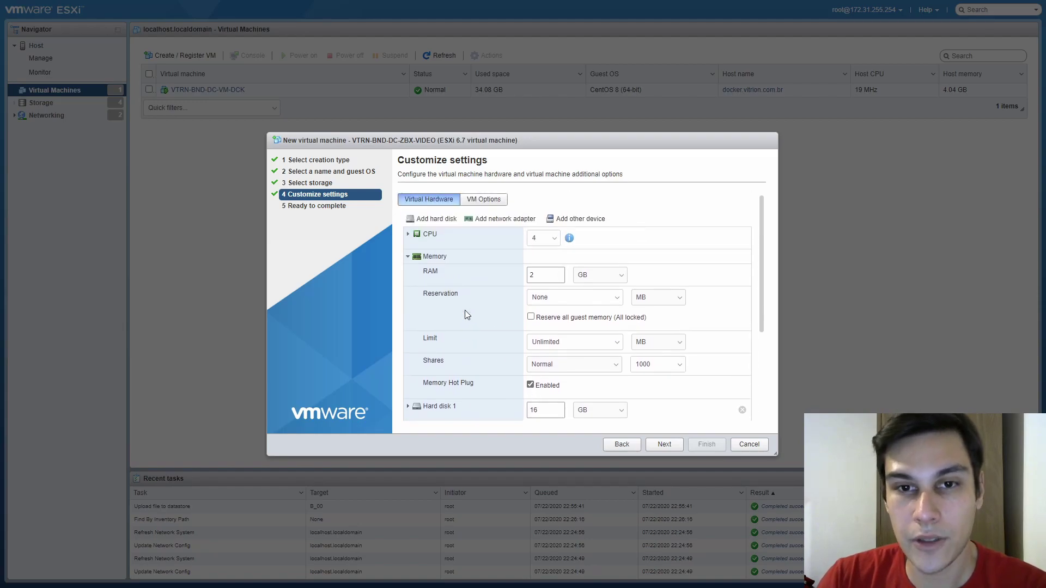
# Enable CPU Hot Add in the CPU settings
pyautogui.click(453, 259)
pyautogui.click(449, 234)
pyautogui.click(531, 280)
pyautogui.click(447, 235)
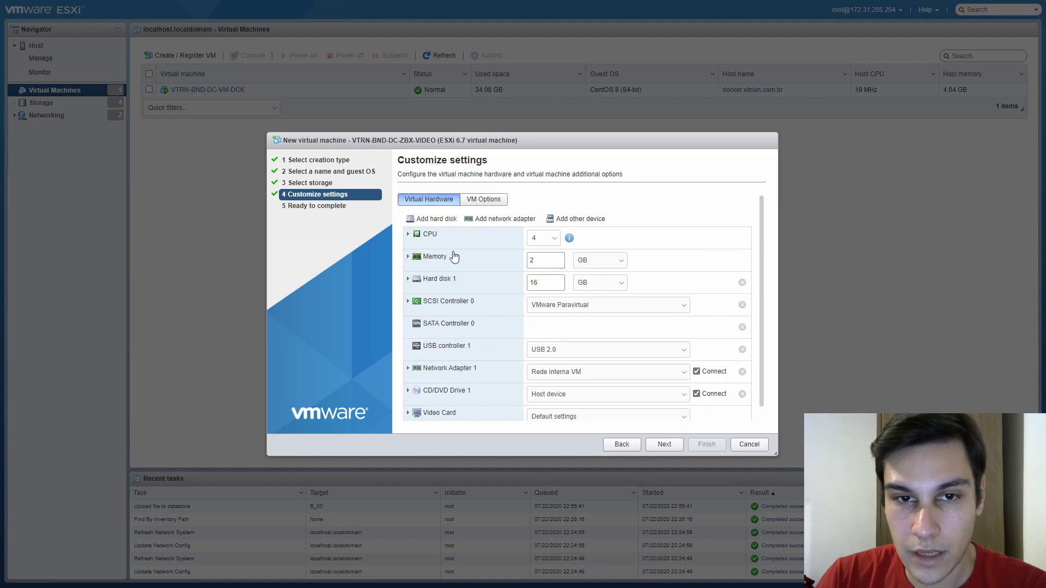
pyautogui.scroll(-1, 462, 240)
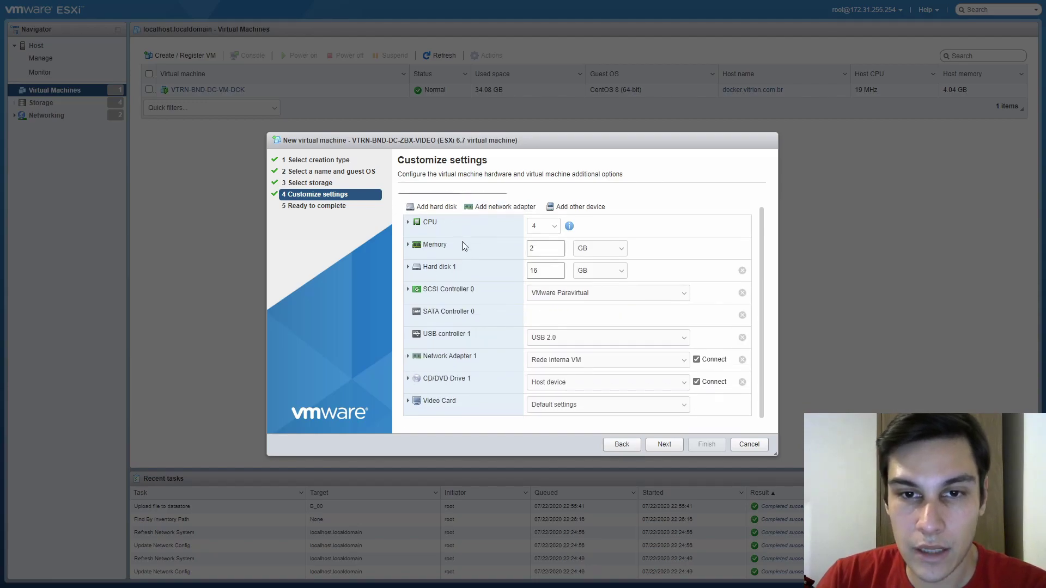
# Resize Hard disk 1 to 30 GB and review its location path on M2 1TB
pyautogui.click(464, 273)
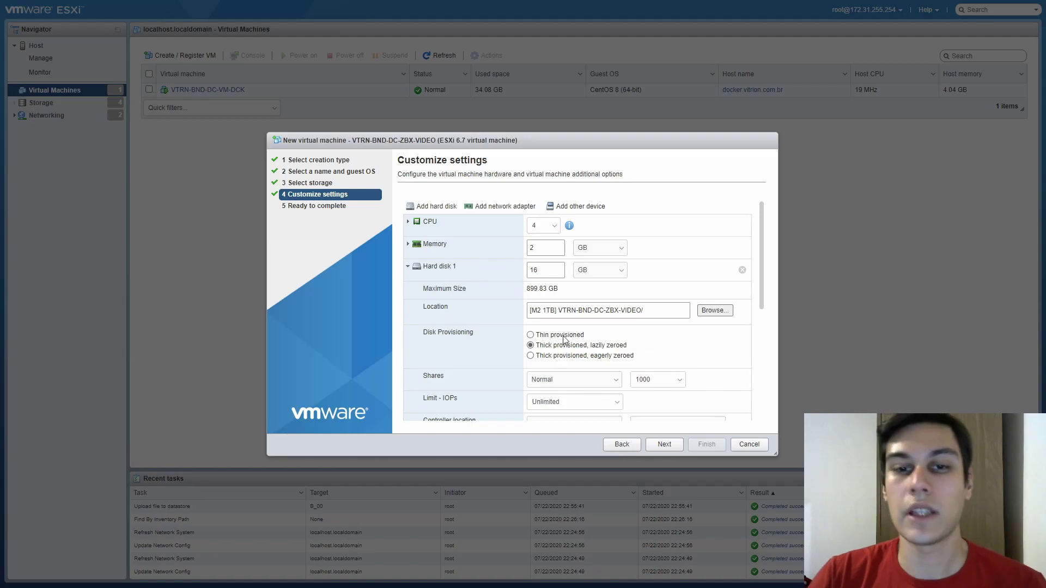
pyautogui.doubleClick(549, 265)
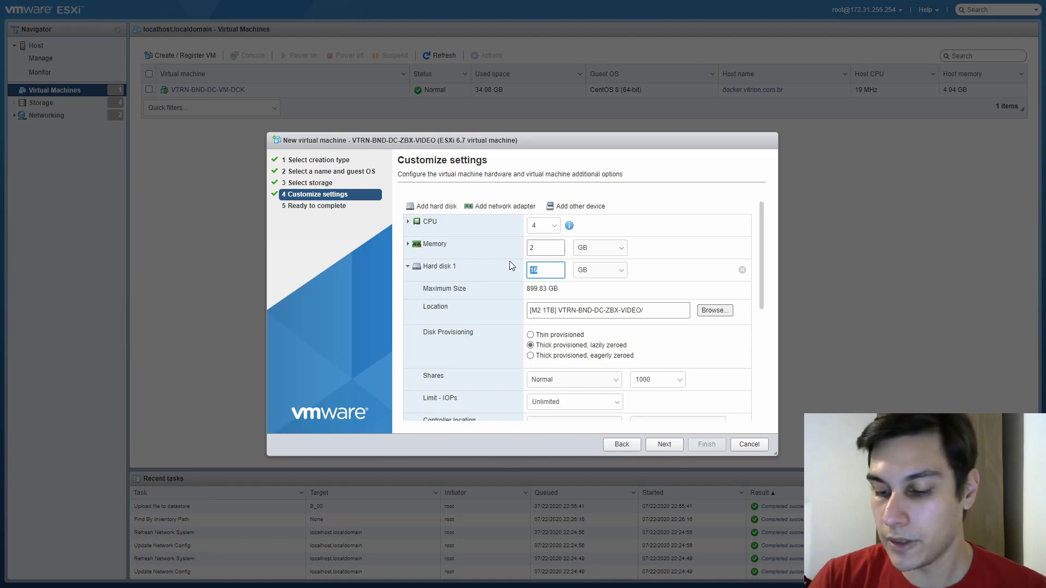
pyautogui.scroll(-3, 509, 260)
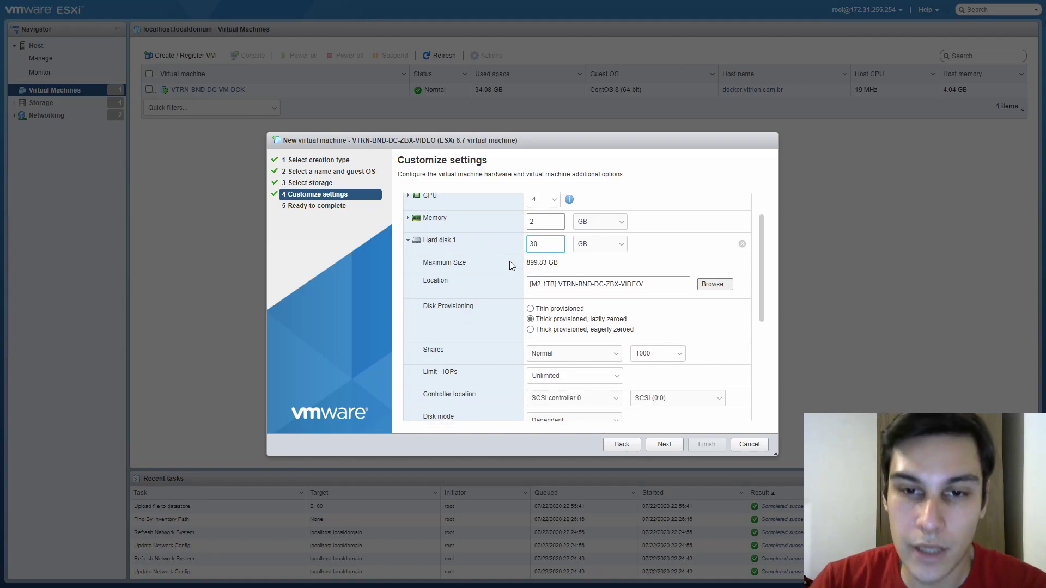
pyautogui.write('30')
pyautogui.moveTo(529, 243); pyautogui.dragTo(645, 242)
pyautogui.click(668, 269)
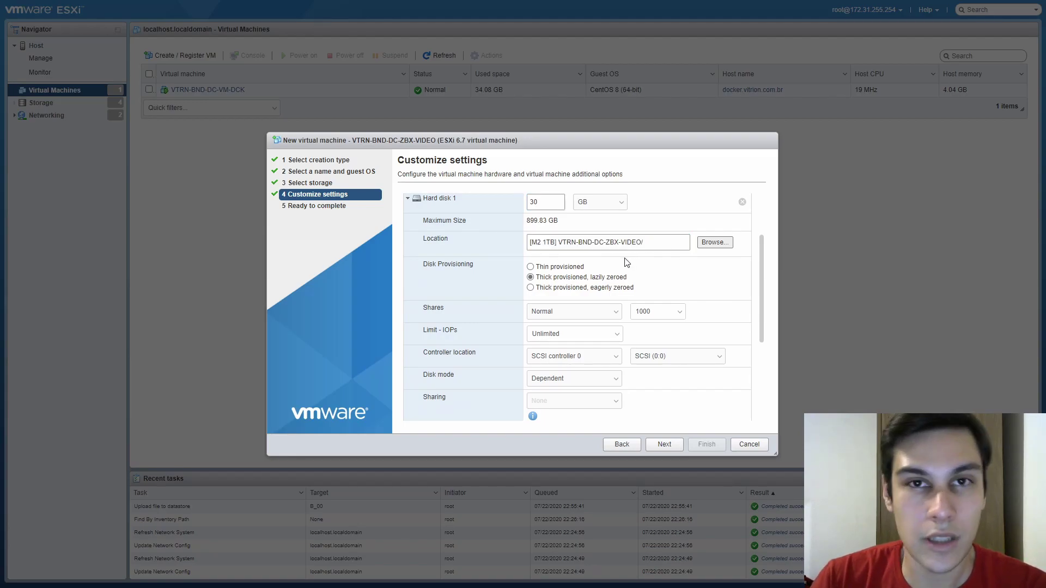
pyautogui.moveTo(561, 242)
pyautogui.mouseDown()
pyautogui.moveTo(644, 242)
pyautogui.moveTo(561, 243)
pyautogui.mouseUp()
pyautogui.click(647, 240)
pyautogui.click(645, 271)
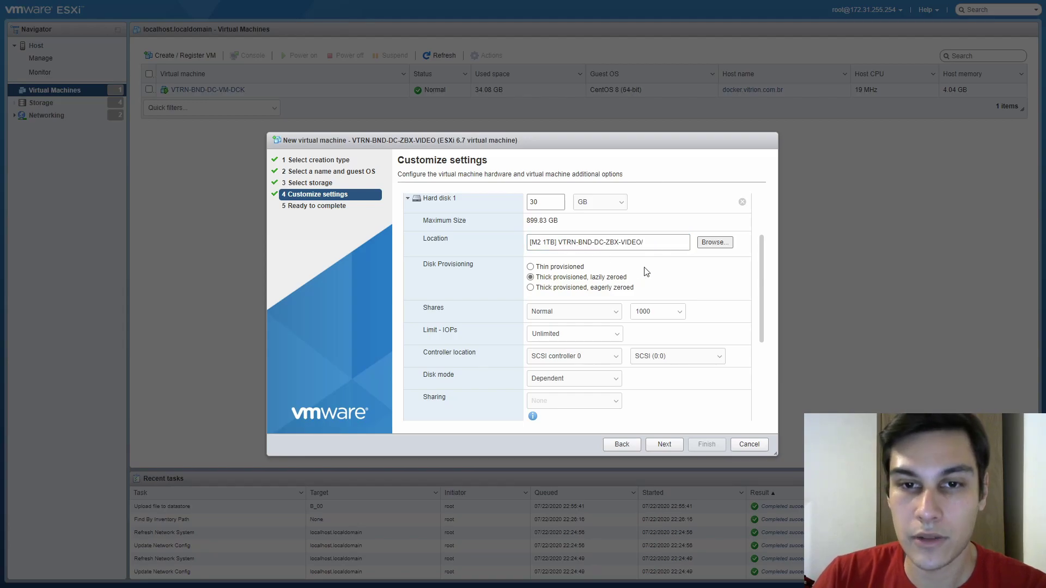
pyautogui.scroll(-1, 626, 267)
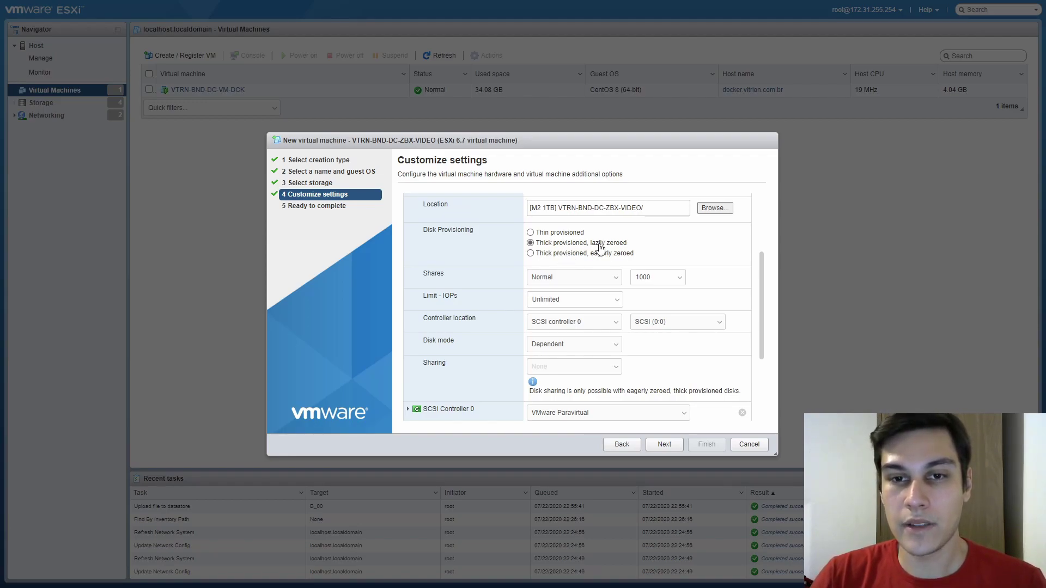
# After trying the thick options, set Hard disk 1 to Thin provisioned
pyautogui.moveTo(535, 391); pyautogui.dragTo(701, 391)
pyautogui.click(615, 388)
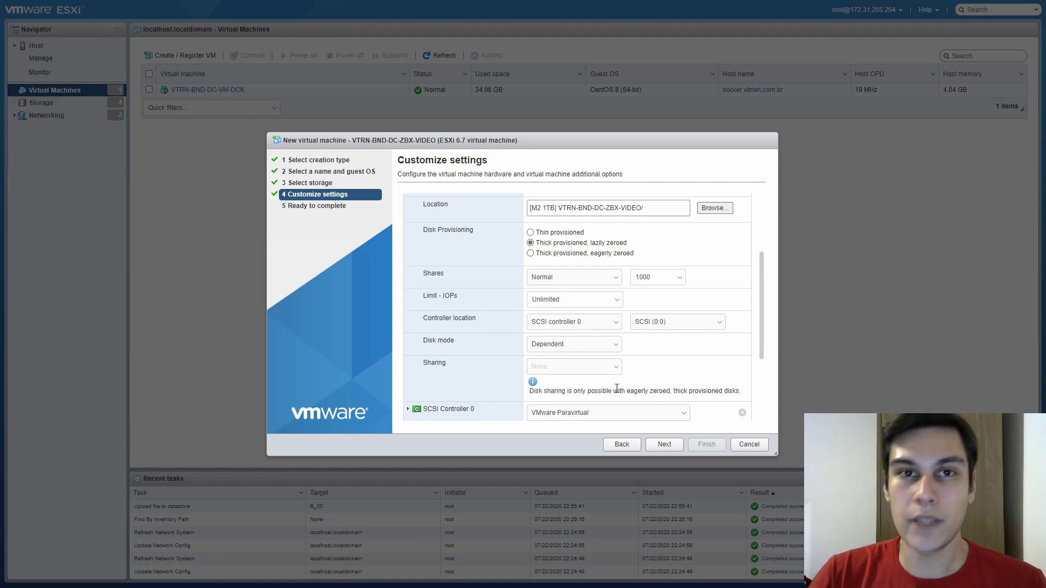
pyautogui.click(582, 254)
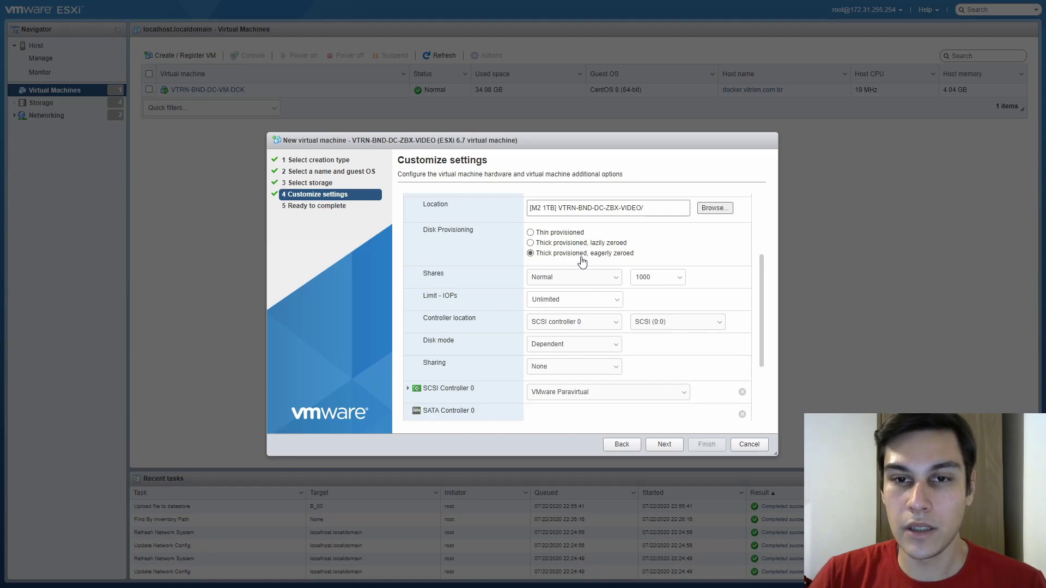
pyautogui.click(582, 245)
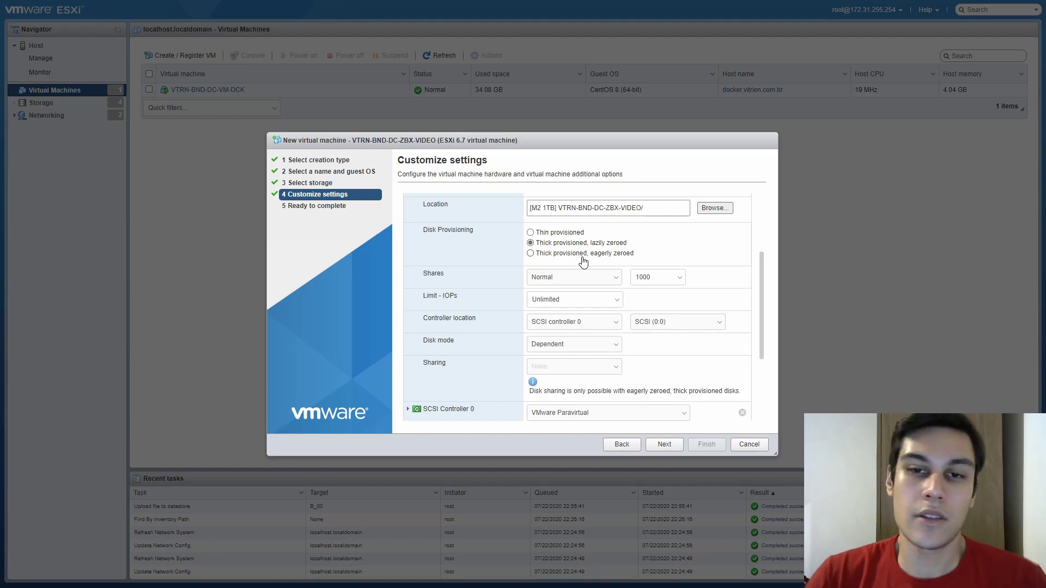
pyautogui.scroll(2, 578, 256)
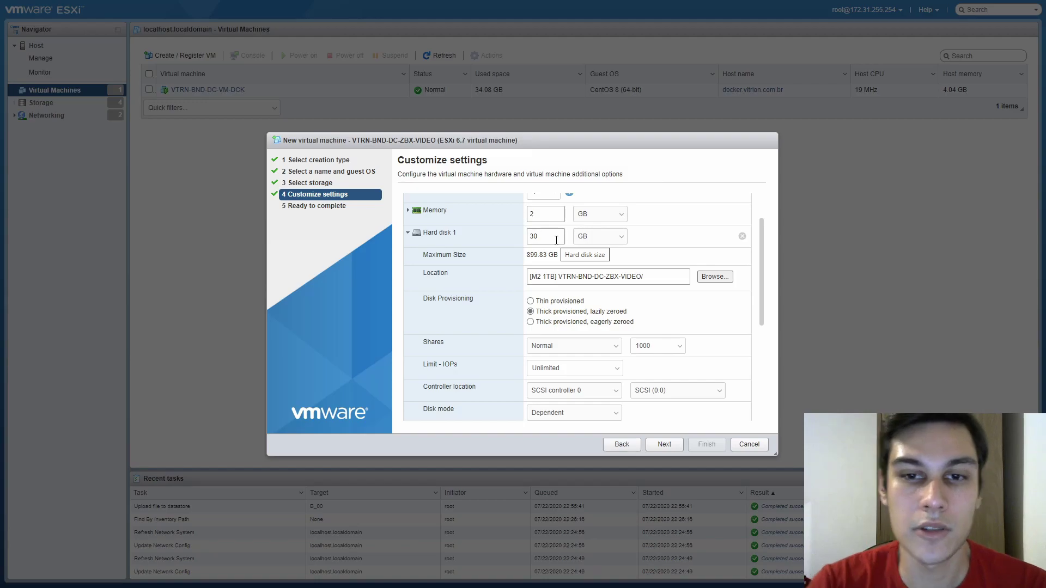
pyautogui.click(560, 302)
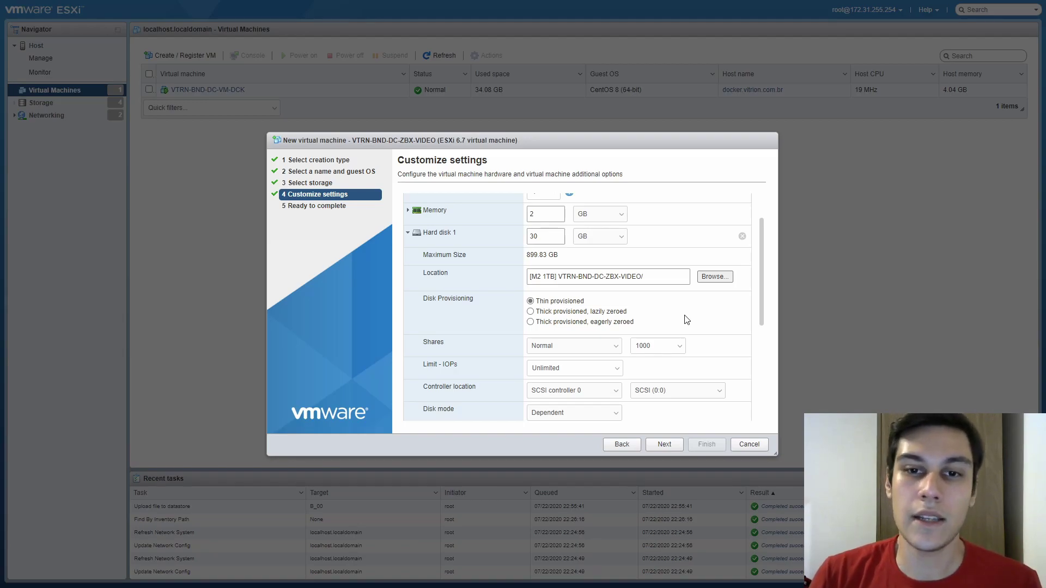
pyautogui.click(616, 313)
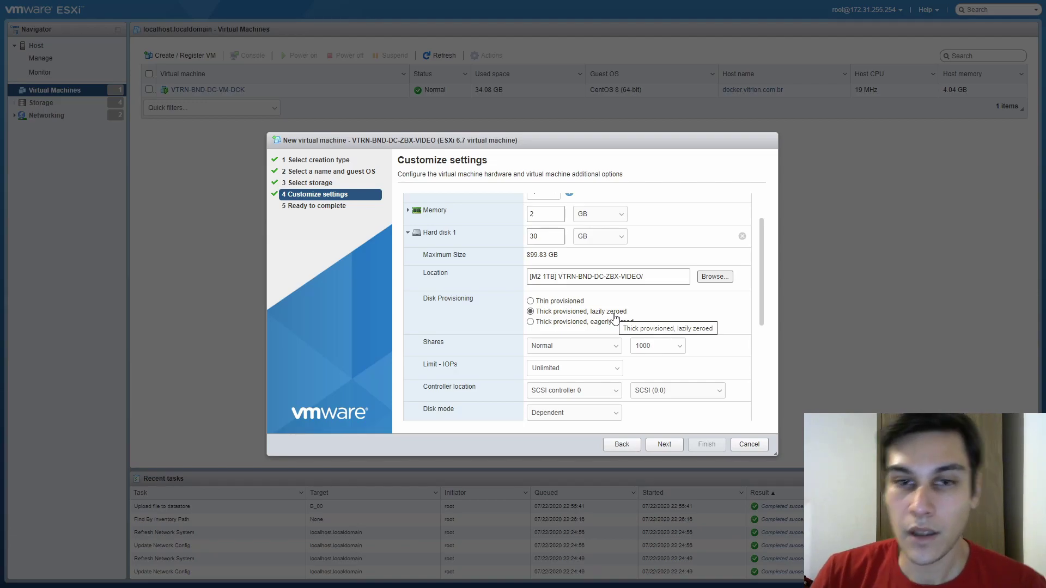
pyautogui.click(575, 302)
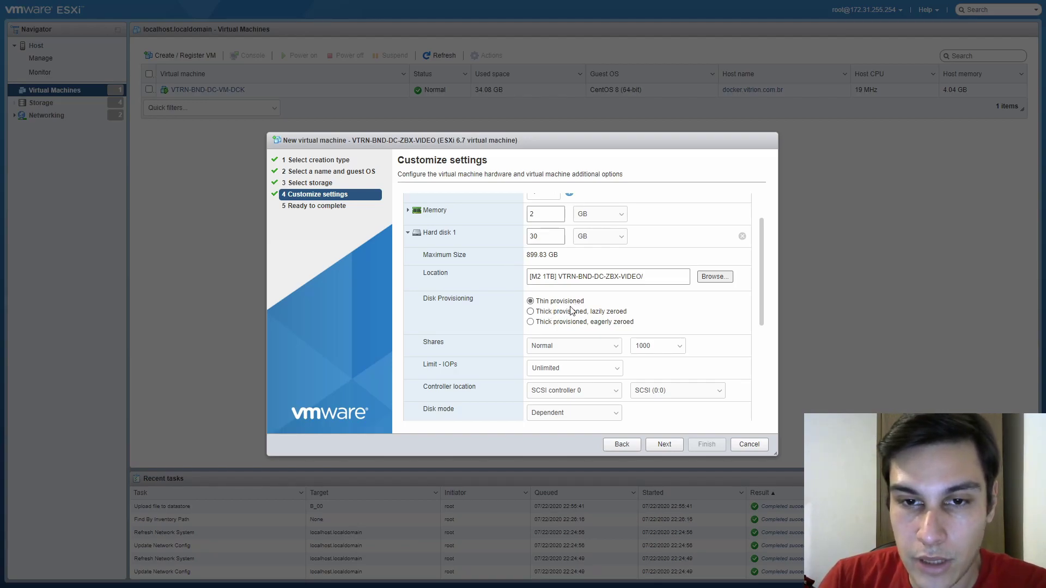
# Collapse Hard disk 1 and keep SCSI Controller 0 on VMware Paravirtual
pyautogui.click(449, 234)
pyautogui.click(533, 293)
pyautogui.click(580, 324)
pyautogui.click(579, 293)
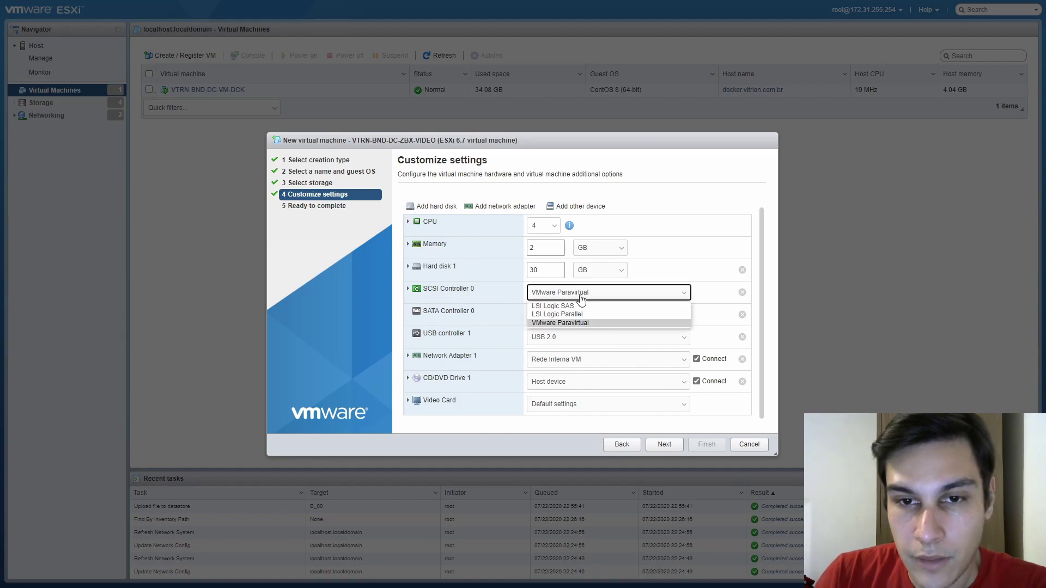
# Confirm VMware Paravirtual for the SCSI controller and remove USB controller 1
pyautogui.click(582, 324)
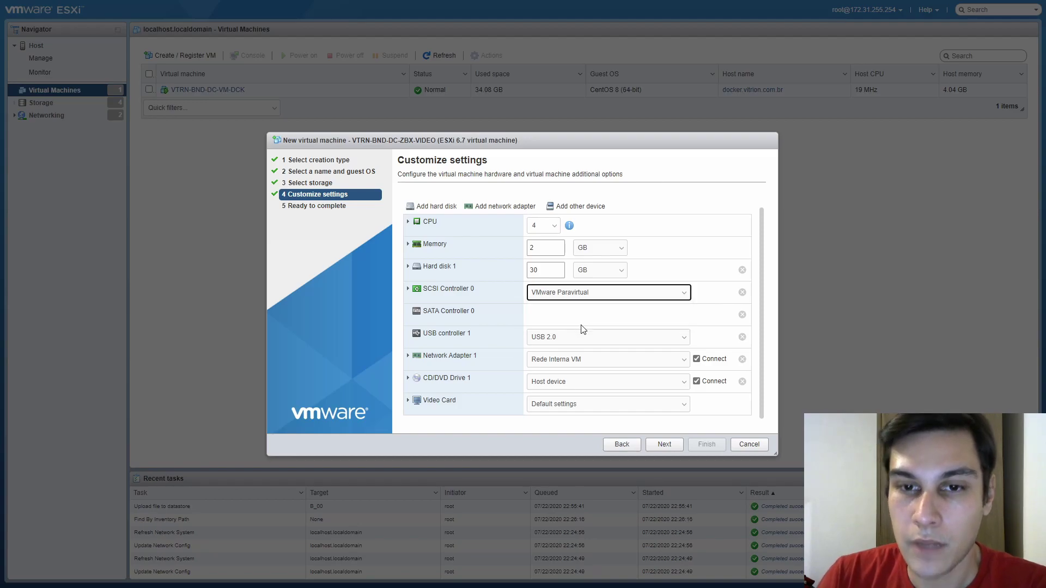
pyautogui.click(572, 294)
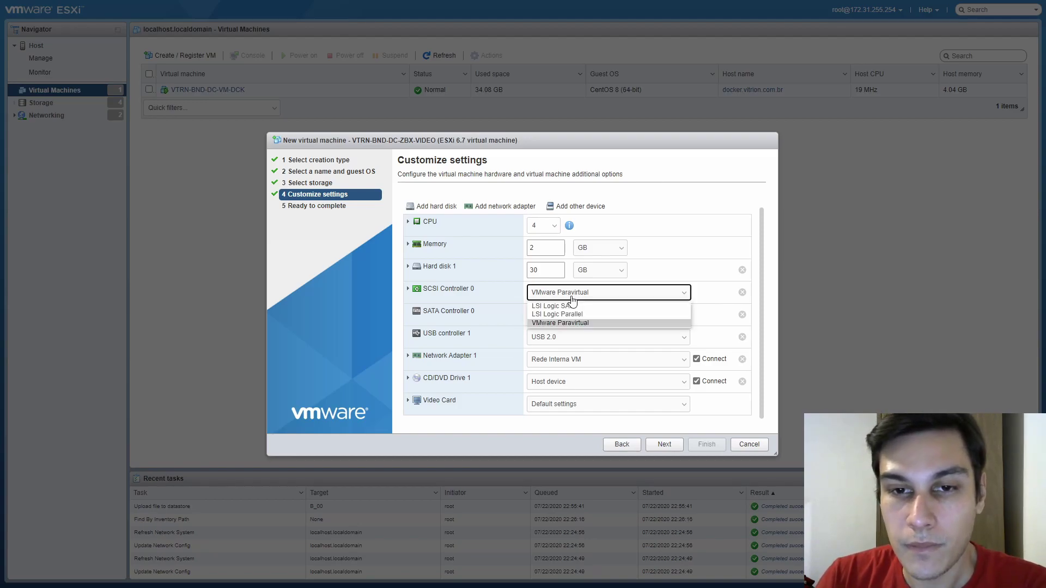
pyautogui.click(586, 321)
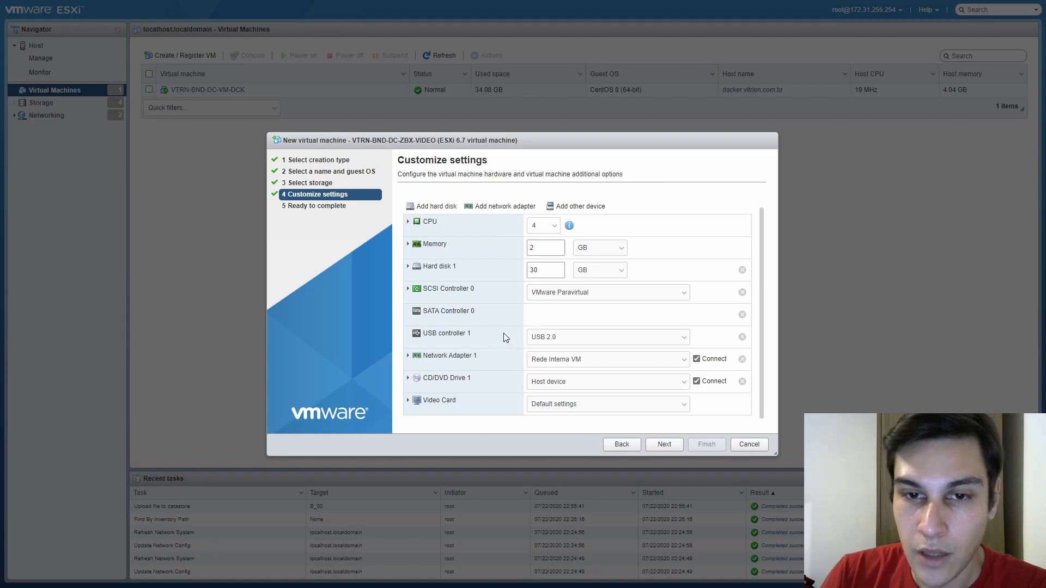
pyautogui.click(742, 337)
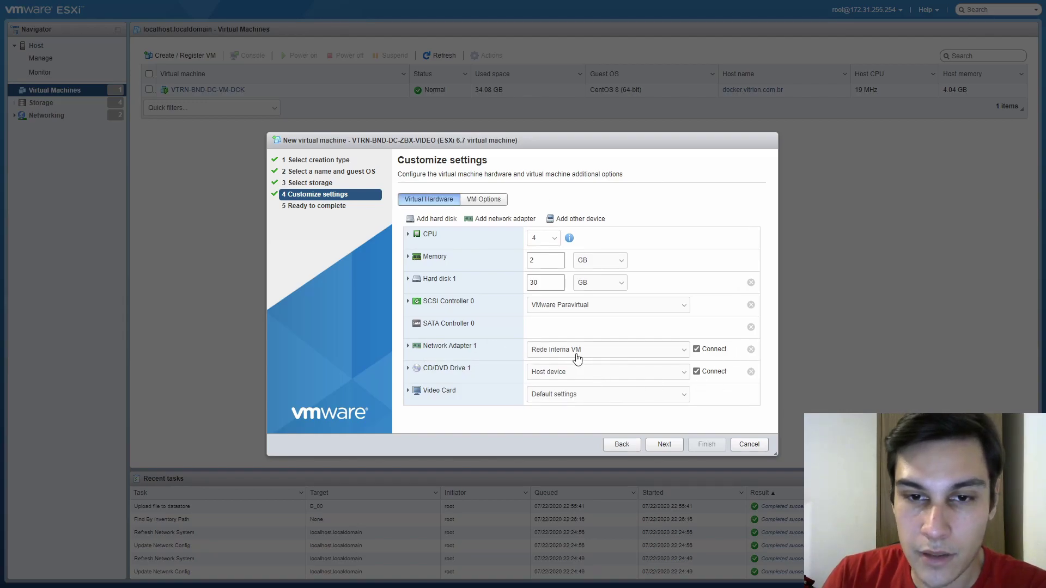
# Connect Network Adapter 1 to VM Network and add a second network adapter
pyautogui.click(546, 352)
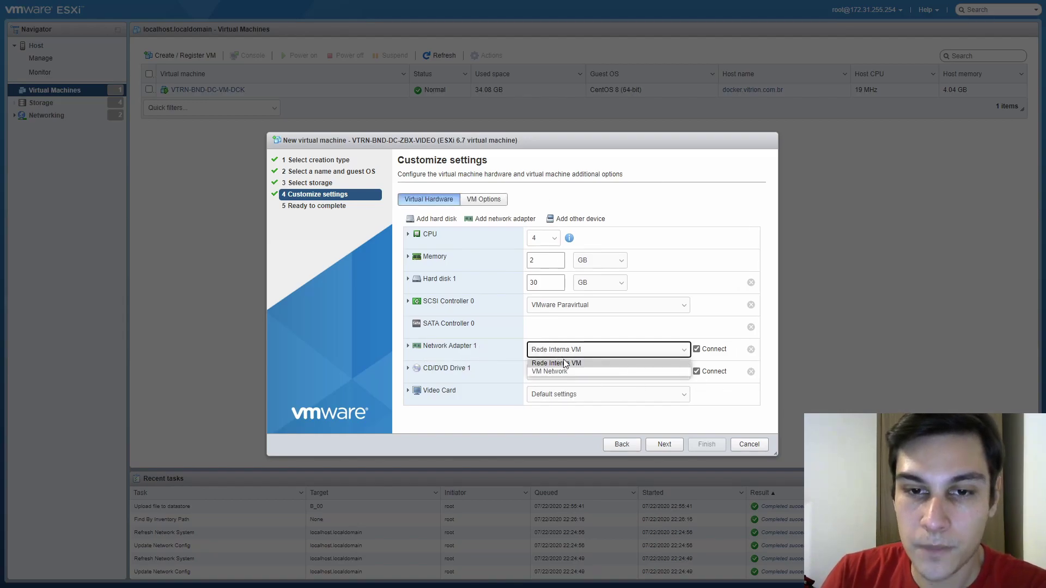
pyautogui.click(566, 370)
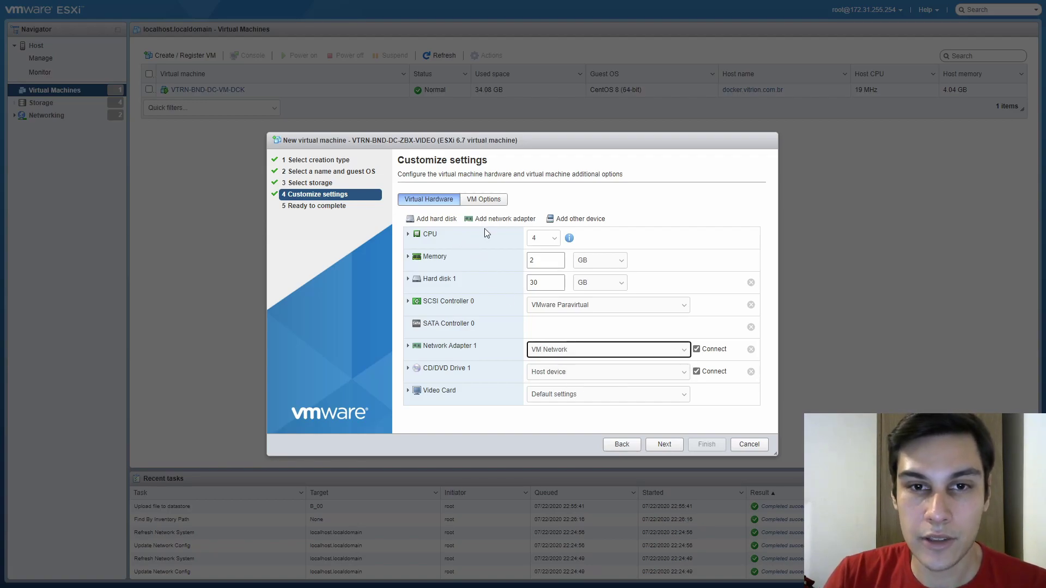
pyautogui.click(493, 219)
pyautogui.scroll(-1, 479, 223)
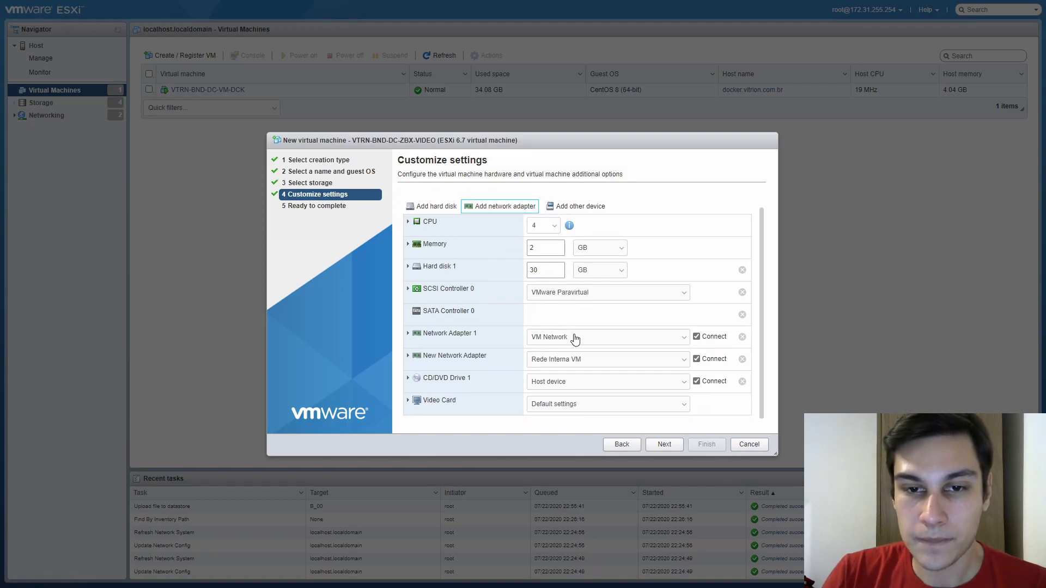
# Keep the new network adapter connected to Rede Interna VM
pyautogui.click(581, 361)
pyautogui.click(578, 376)
pyautogui.scroll(1, 562, 361)
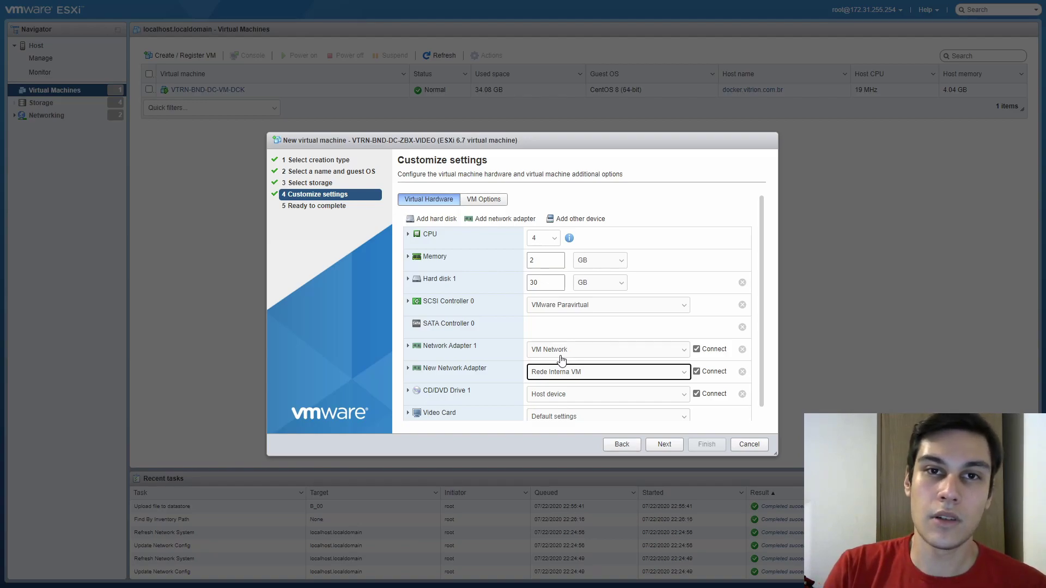
pyautogui.scroll(-1, 561, 360)
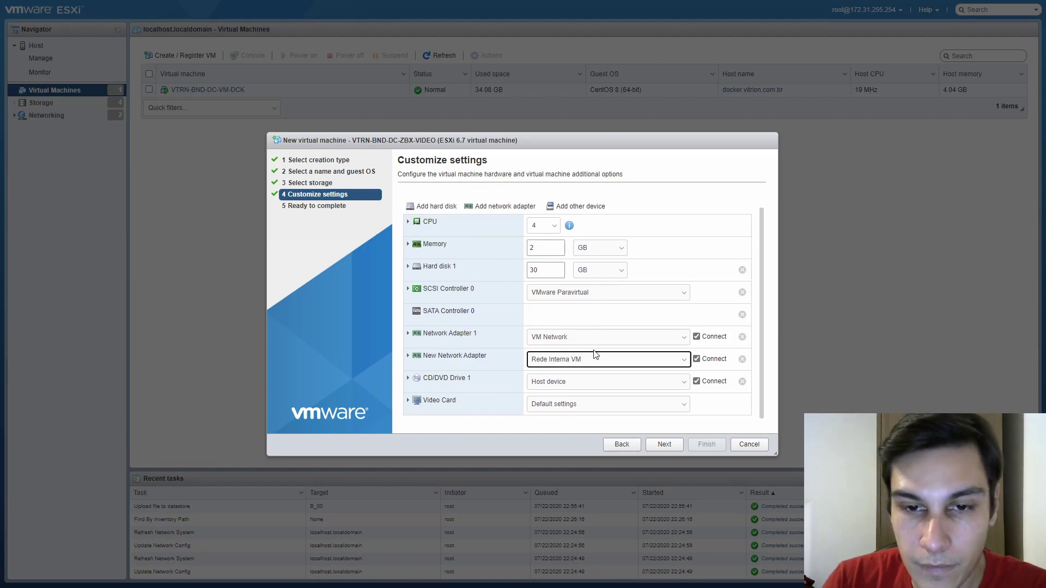
# Set CD/DVD Drive 1 to Datastore ISO file [B_00] ISO/CentOS-8.2.2004-x86_64-boot.iso
pyautogui.click(459, 380)
pyautogui.scroll(-3, 461, 382)
pyautogui.click(576, 313)
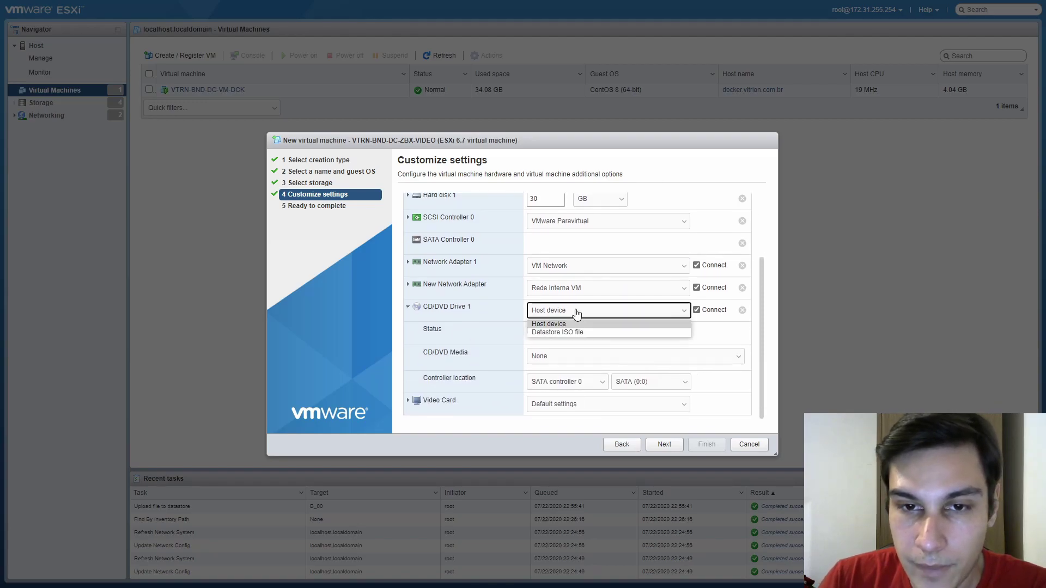
pyautogui.click(555, 334)
pyautogui.click(467, 215)
pyautogui.click(562, 200)
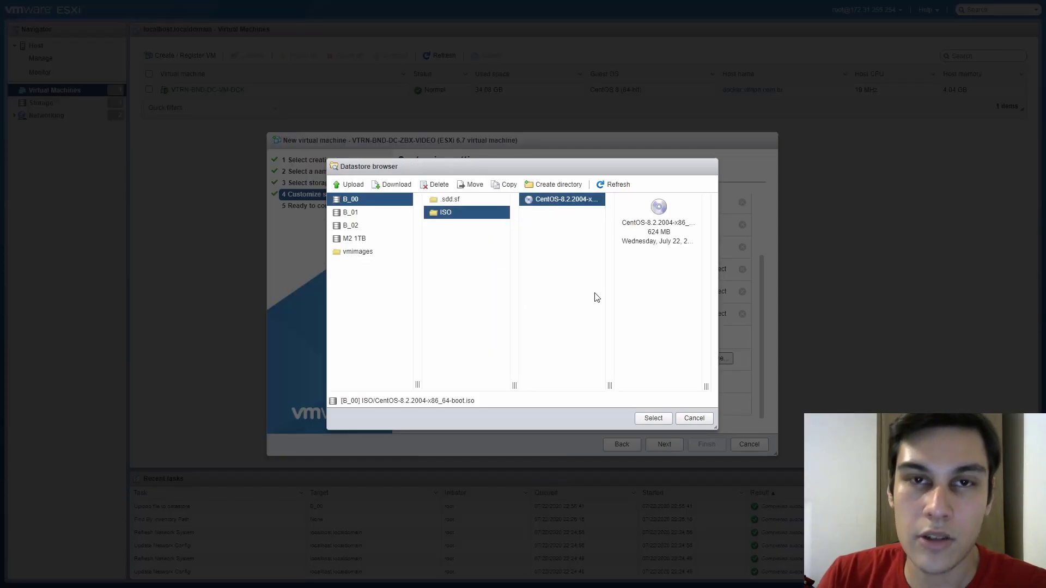
pyautogui.click(645, 421)
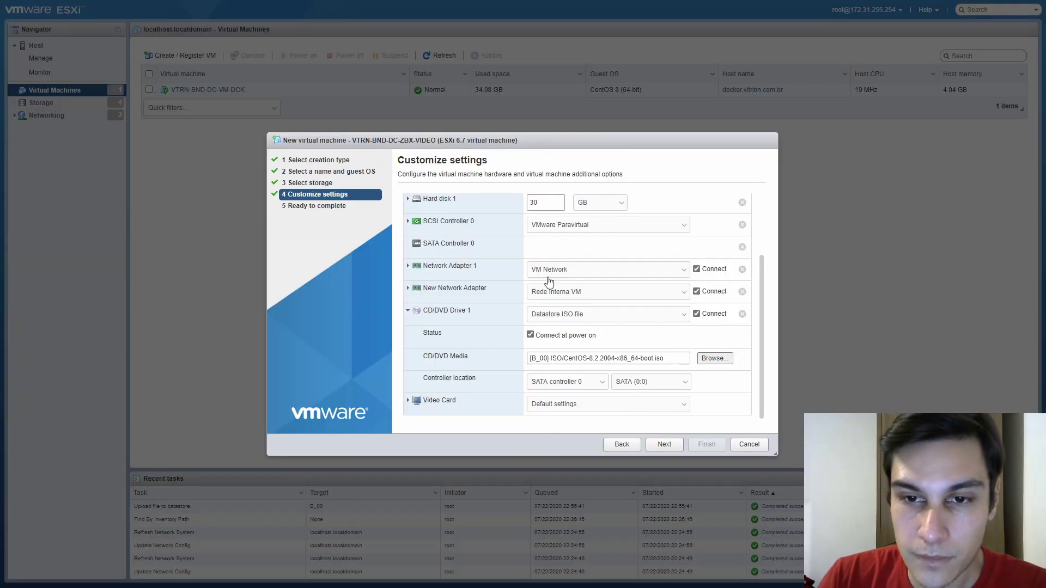
pyautogui.click(457, 302)
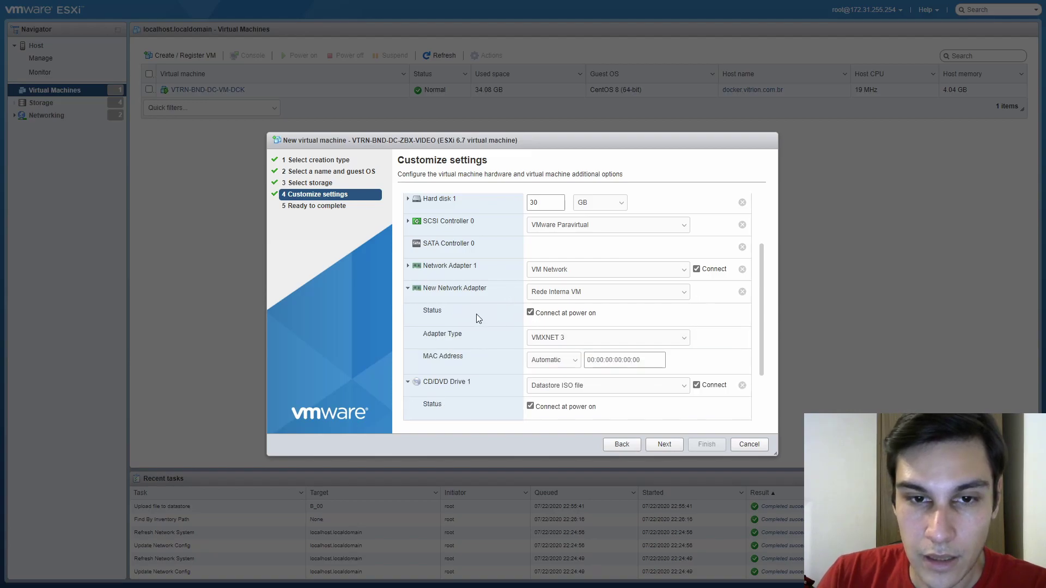
# Verify Network Adapter 1 keeps adapter type VMXNET 3 with an automatic MAC, then continue
pyautogui.click(480, 299)
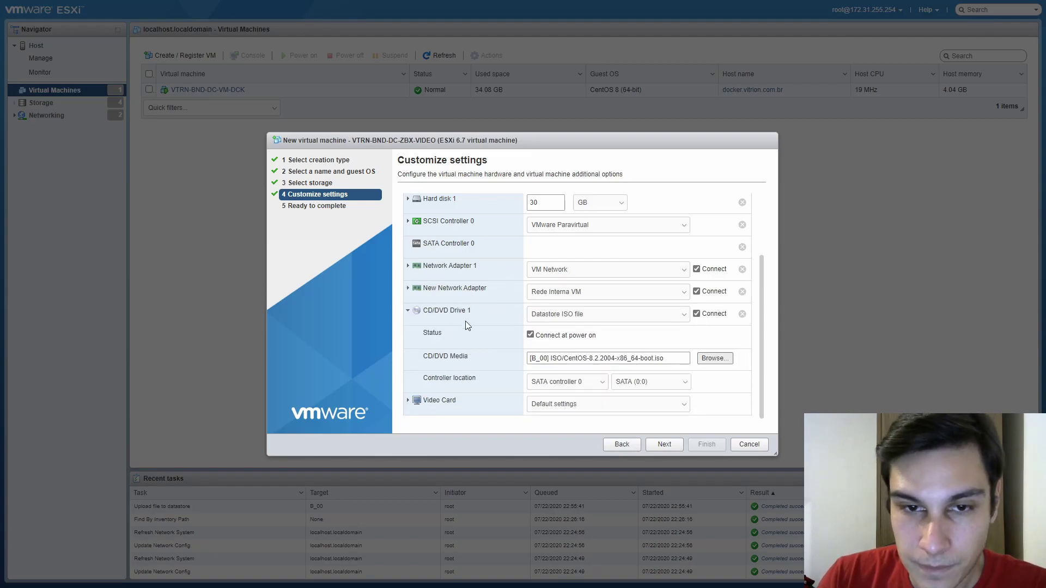
pyautogui.click(465, 315)
pyautogui.click(466, 338)
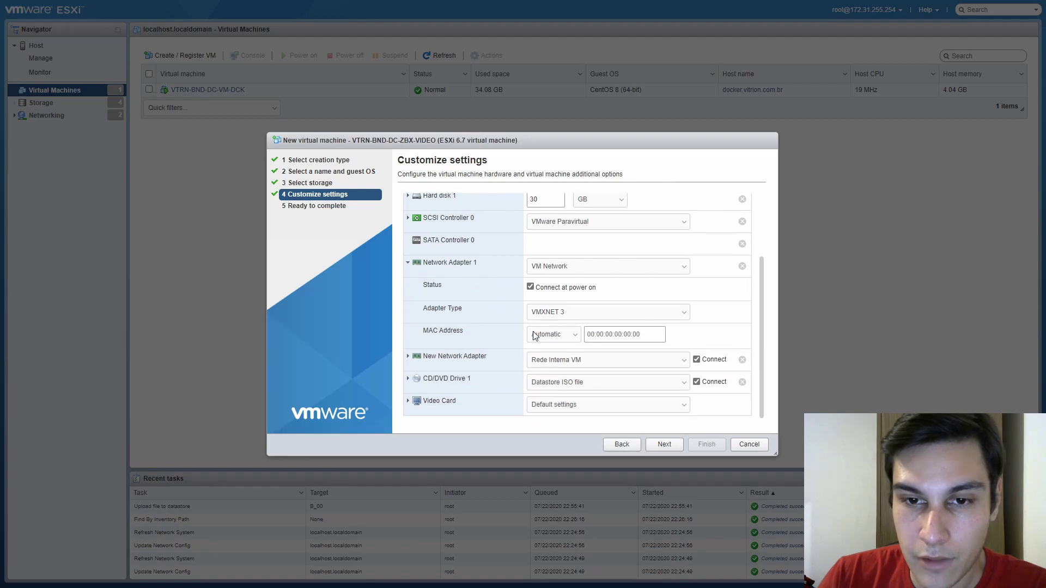
pyautogui.click(556, 313)
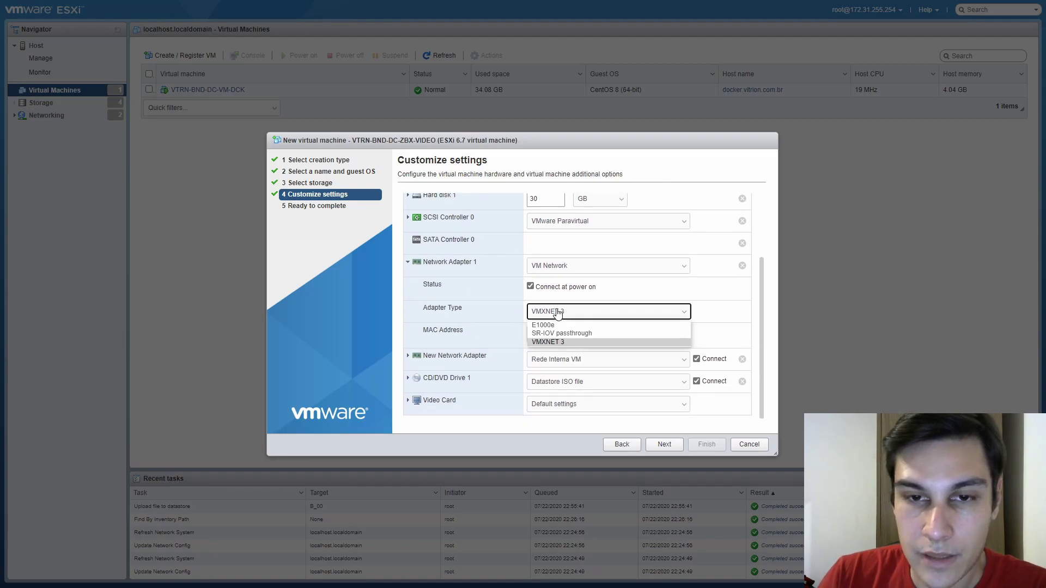
pyautogui.click(551, 343)
pyautogui.click(577, 316)
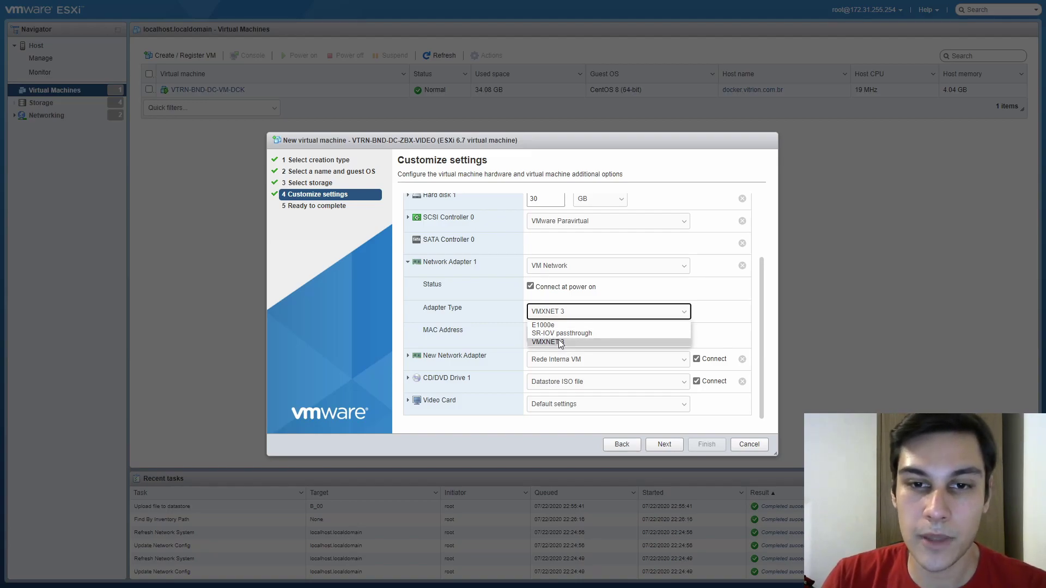
pyautogui.click(565, 317)
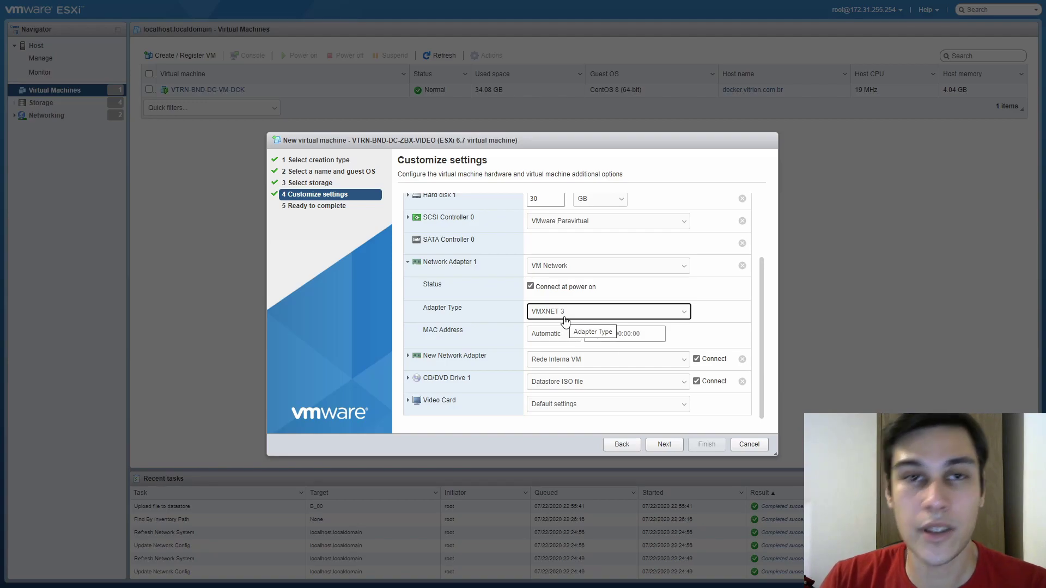
pyautogui.click(564, 318)
pyautogui.click(564, 318)
pyautogui.click(616, 335)
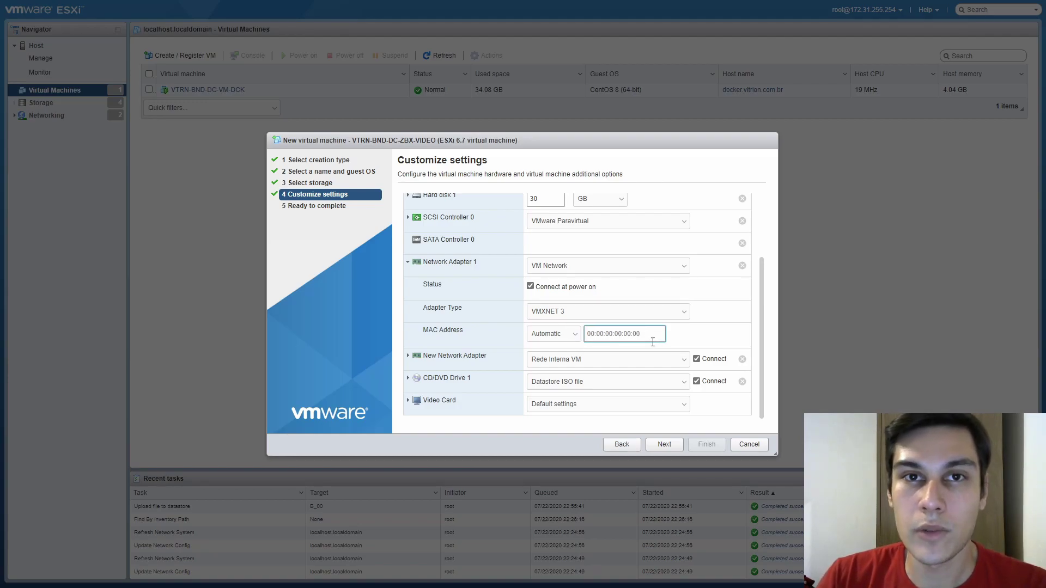
pyautogui.click(461, 266)
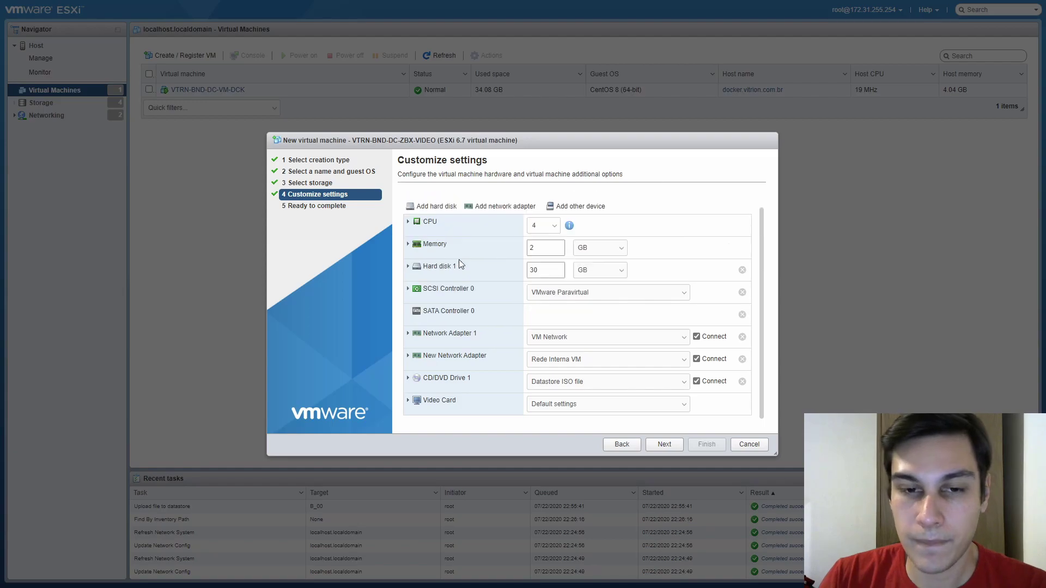
pyautogui.click(665, 444)
# Review the VTRN-BND-DC-ZBX-VIDEO summary (CentOS 8 guest, 2 GB memory) and click Finish
pyautogui.scroll(-3, 599, 305)
pyautogui.scroll(3, 632, 311)
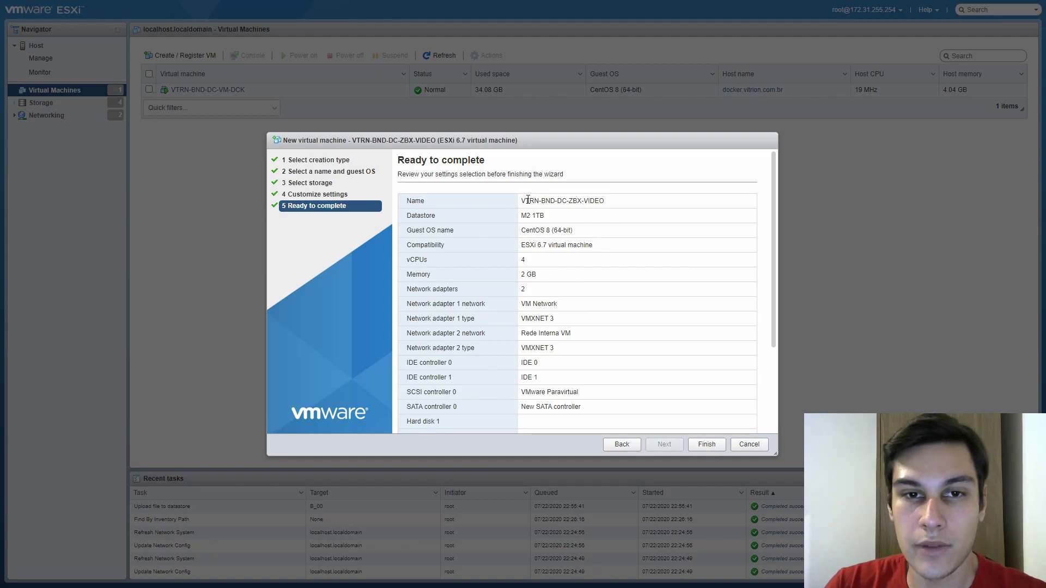
pyautogui.moveTo(534, 201); pyautogui.dragTo(436, 214)
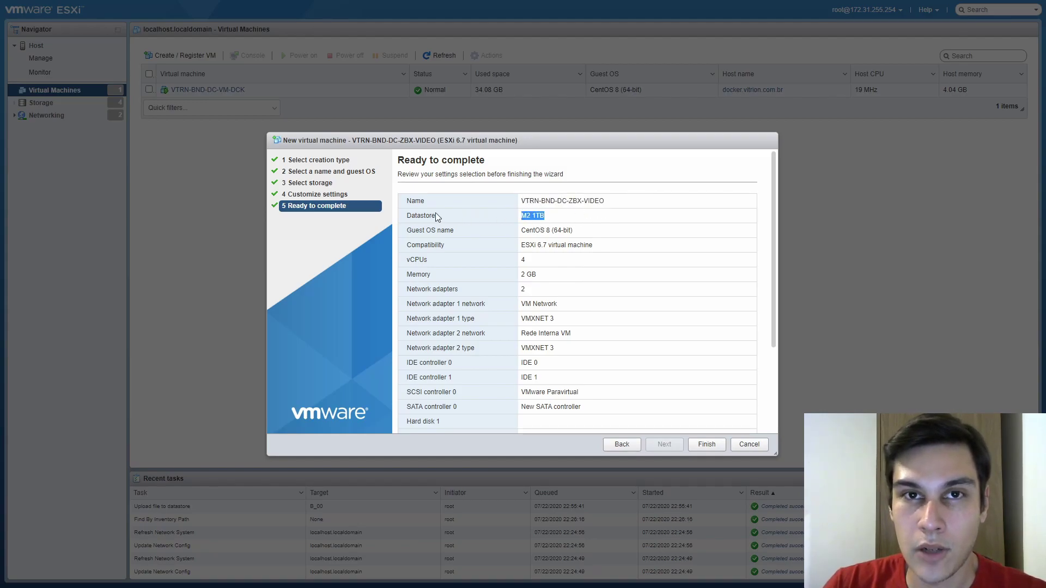
pyautogui.moveTo(590, 227); pyautogui.dragTo(426, 232)
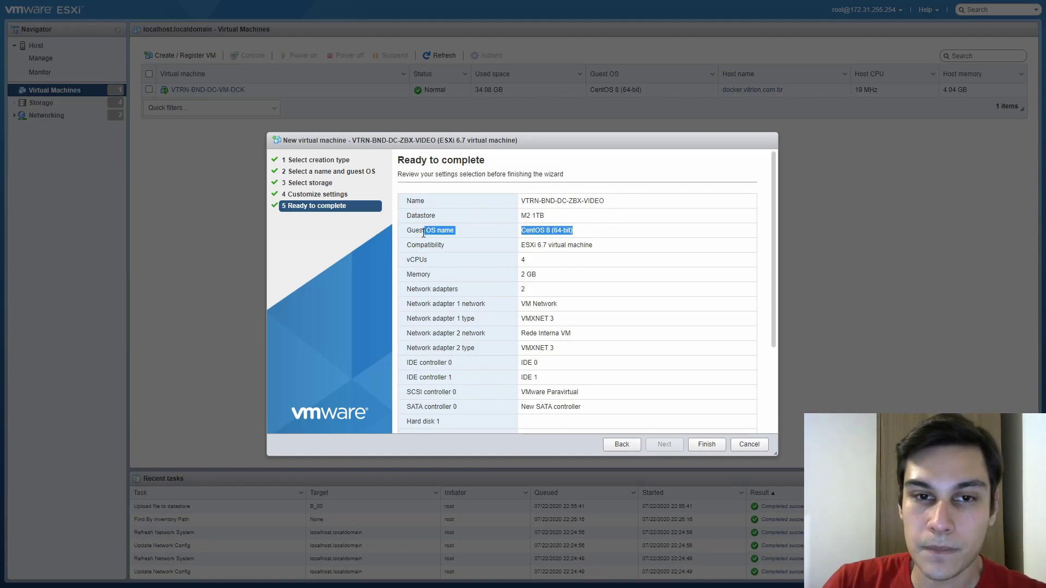
pyautogui.moveTo(507, 262); pyautogui.dragTo(507, 201)
pyautogui.moveTo(554, 274); pyautogui.dragTo(488, 279)
pyautogui.scroll(-5, 512, 280)
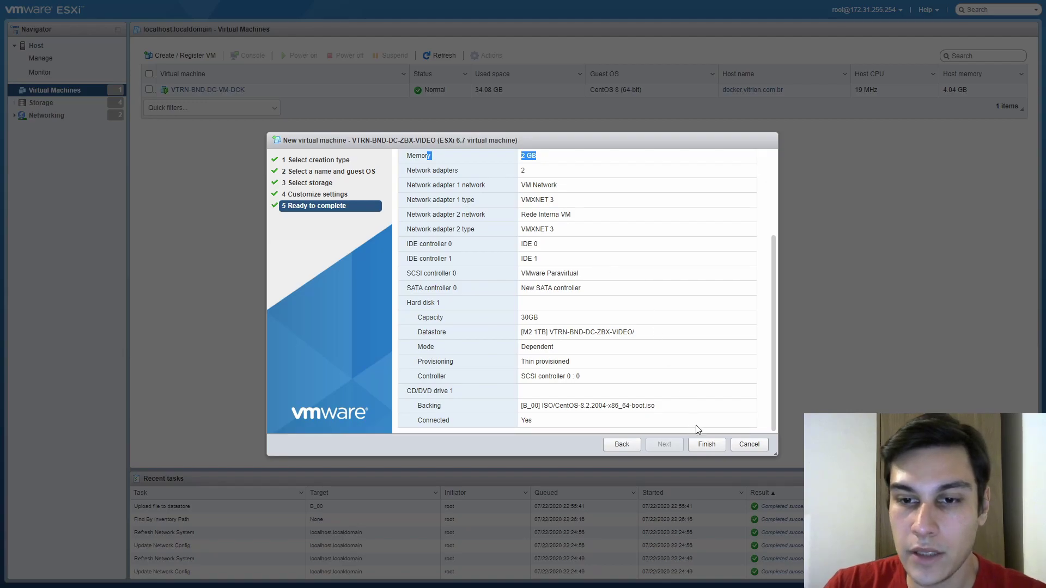
pyautogui.click(708, 444)
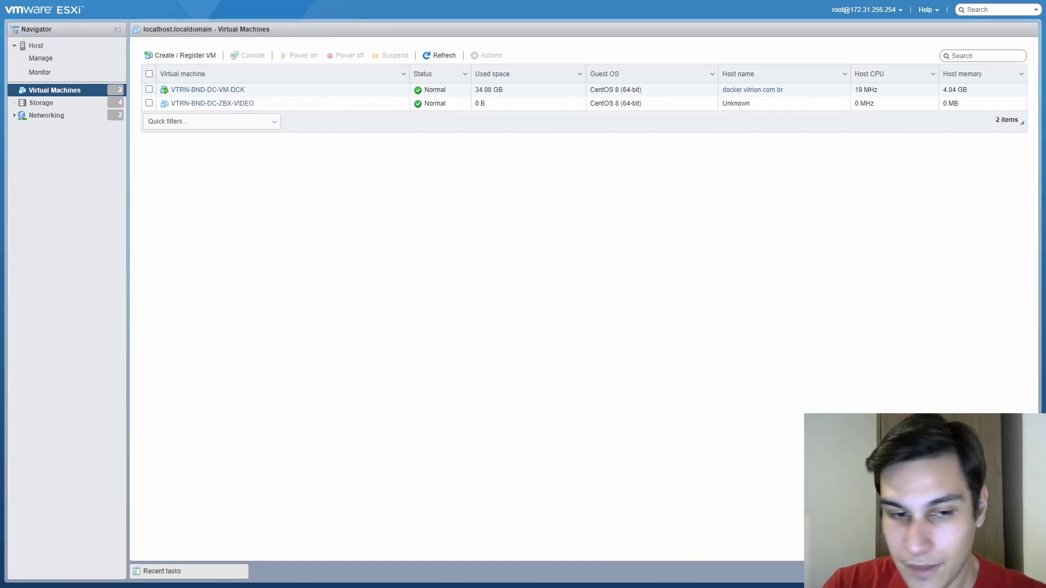
# Select VTRN-BND-DC-ZBX-VIDEO, power it on and open its console at the boot menu
pyautogui.click(166, 573)
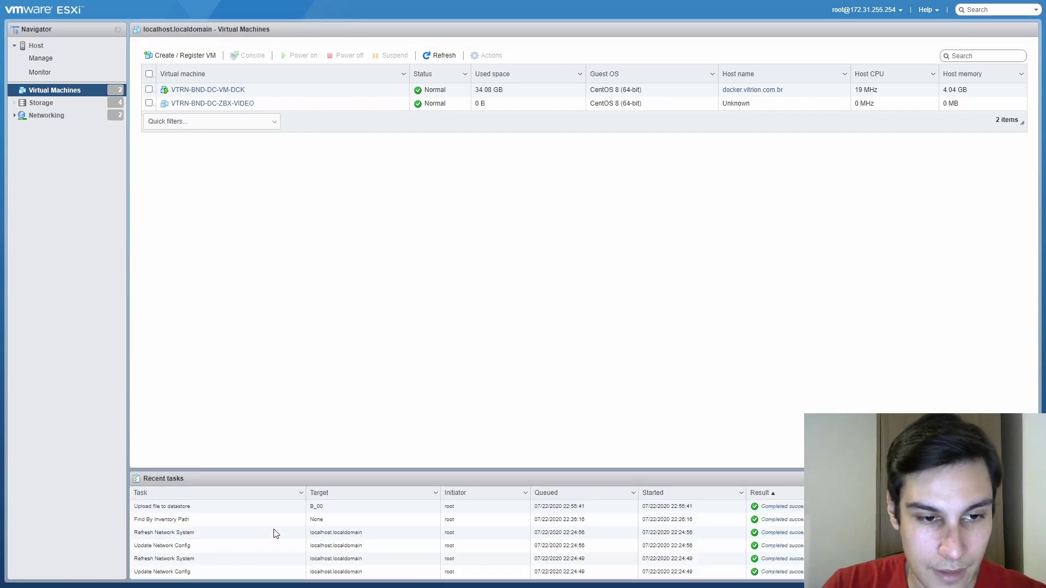
pyautogui.click(238, 104)
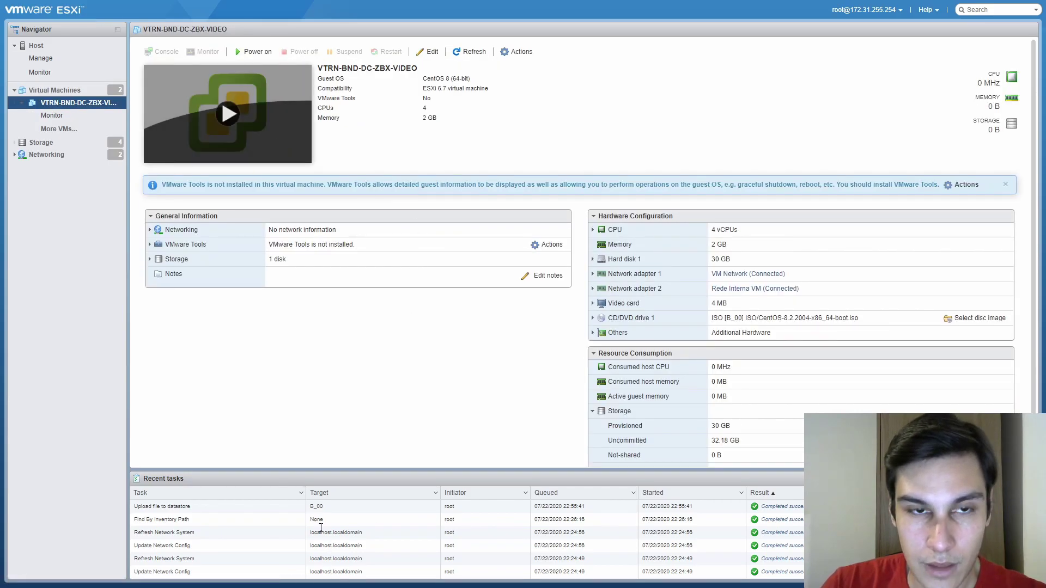
pyautogui.click(226, 114)
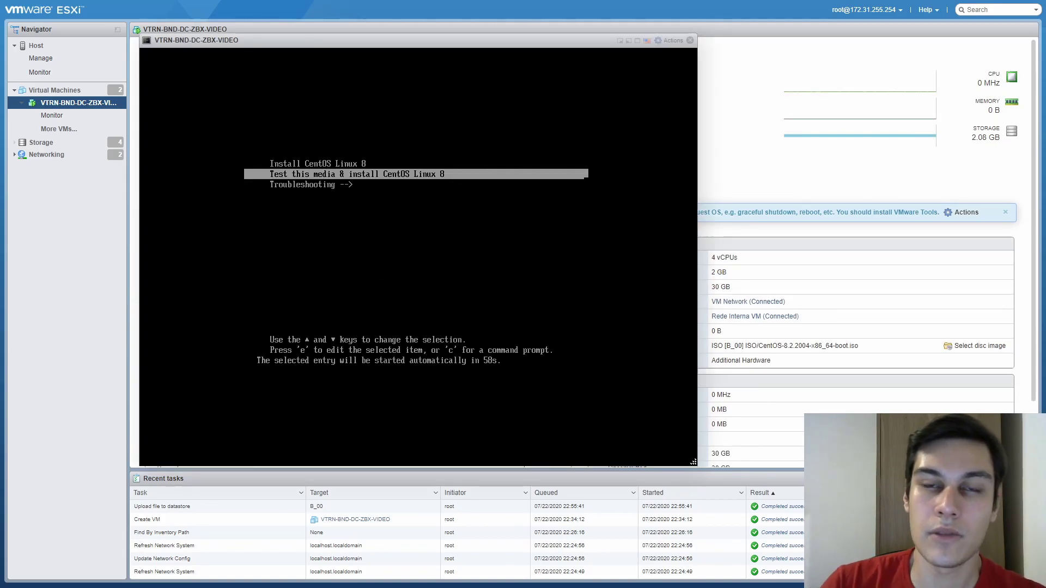
# Boot Install CentOS Linux 8 and pick Português from the language list filtered by 'portu'
pyautogui.press('Up')
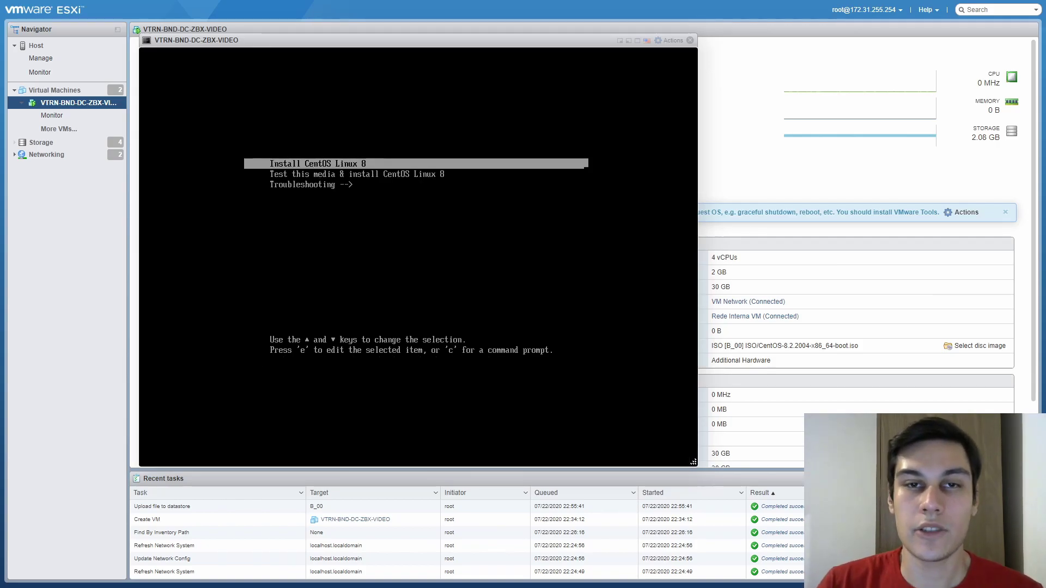
pyautogui.press('Return')
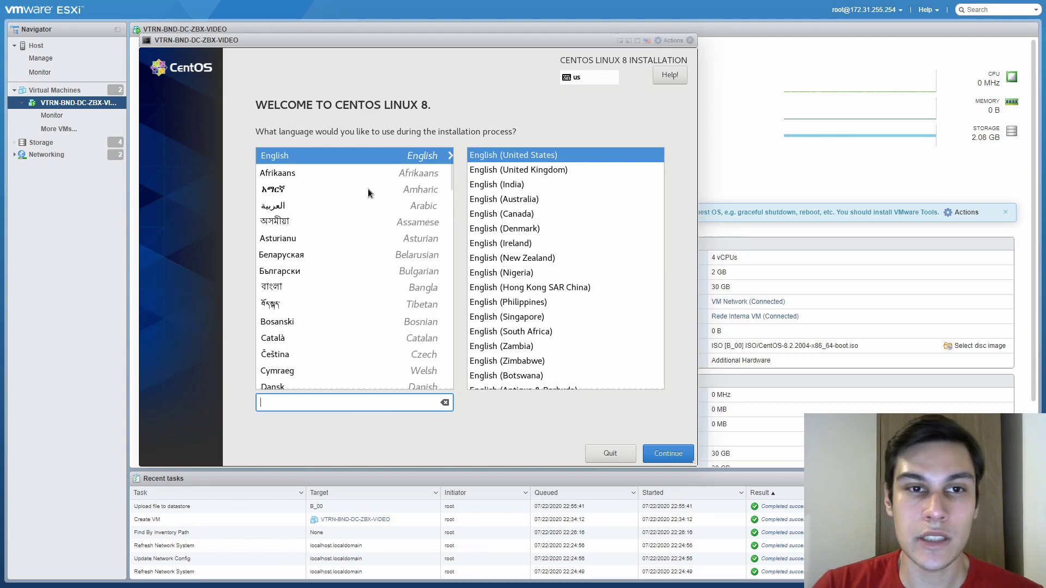
pyautogui.click(324, 401)
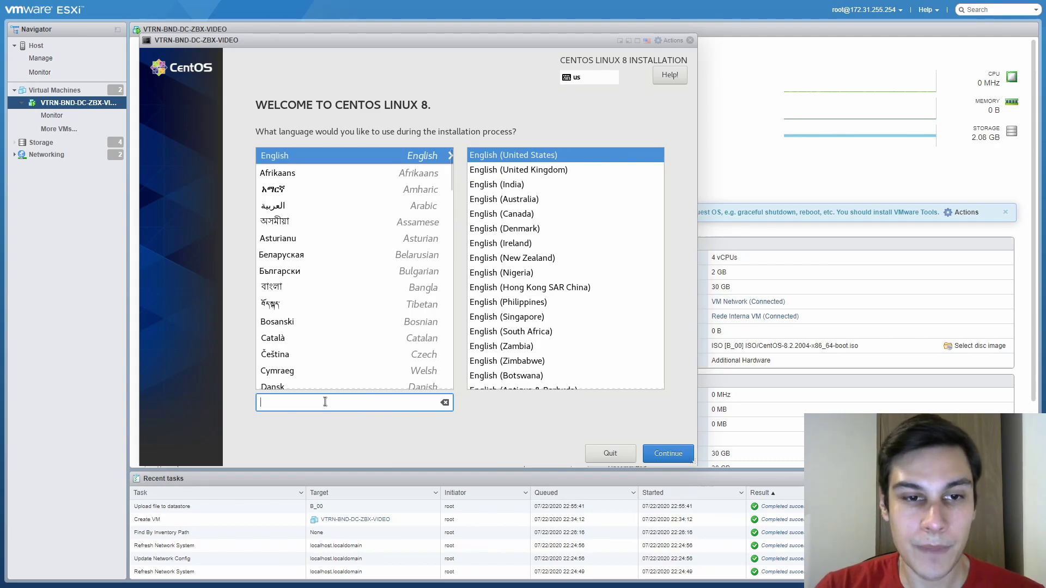
pyautogui.write('portu')
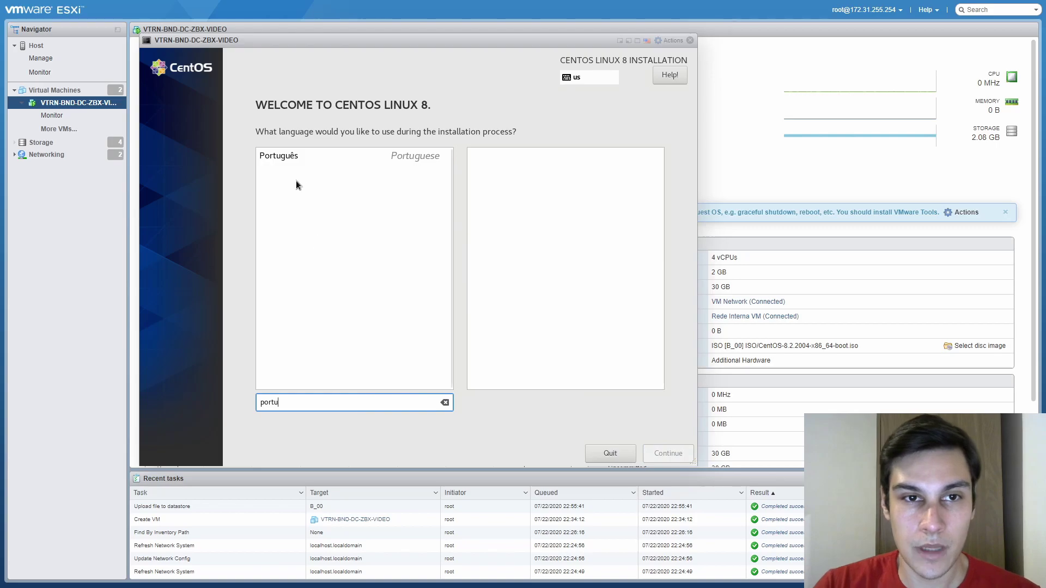
pyautogui.click(302, 158)
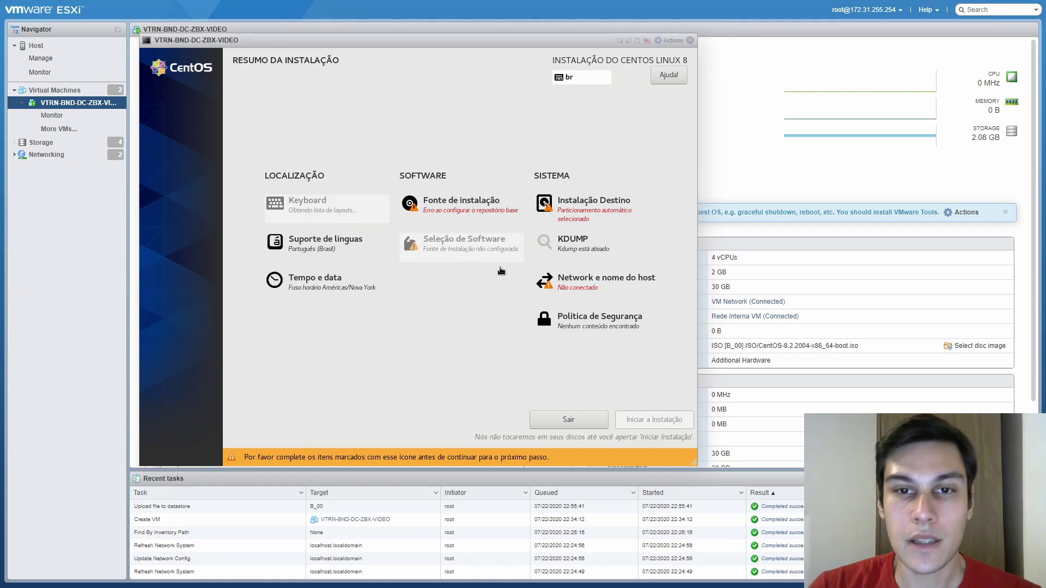
# Open Network e nome do host in a new console tab and compare the ens192 and ens224 adapters
pyautogui.click(594, 290)
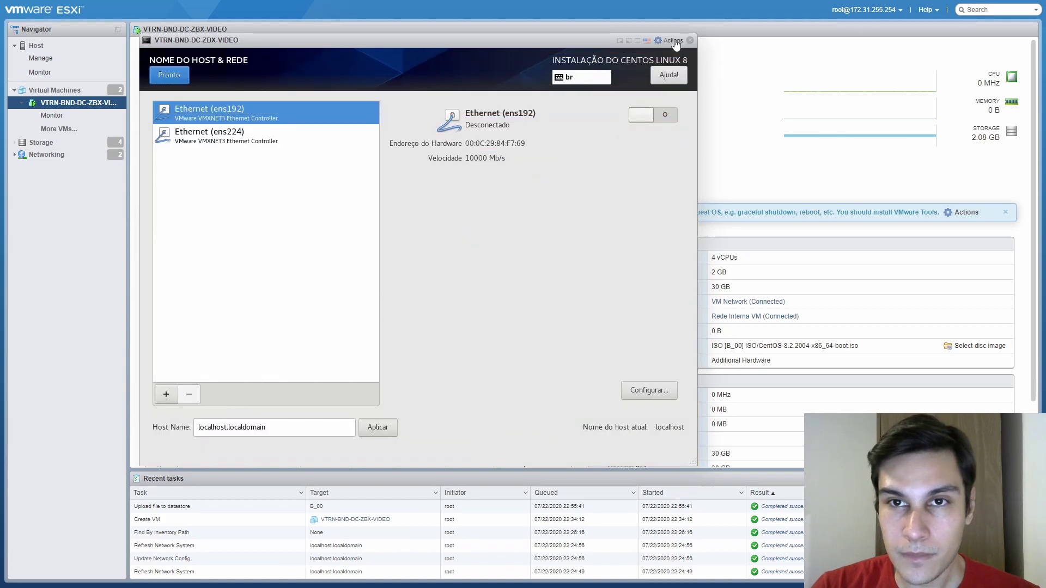
pyautogui.click(671, 41)
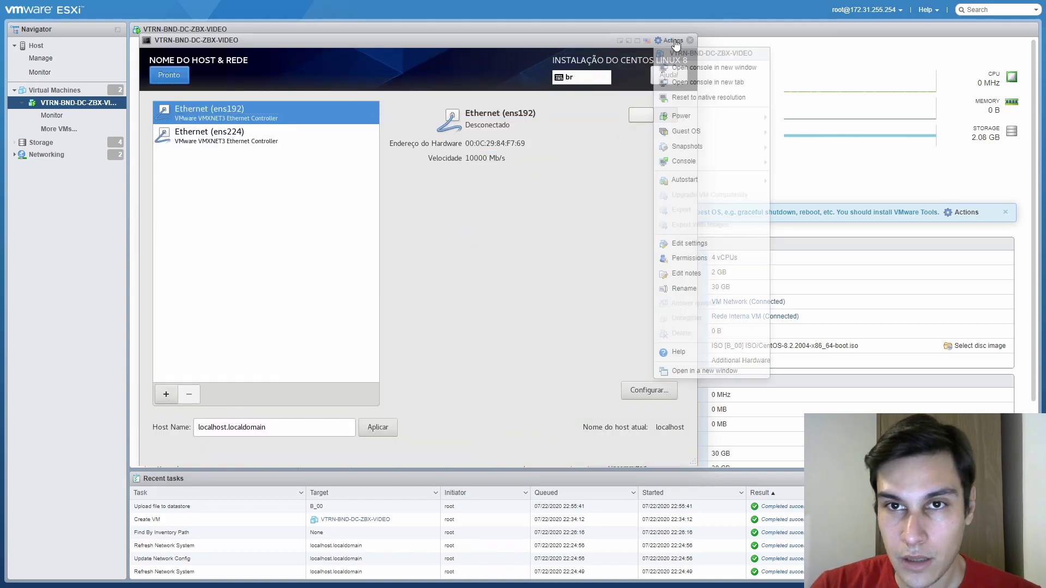
pyautogui.click(708, 81)
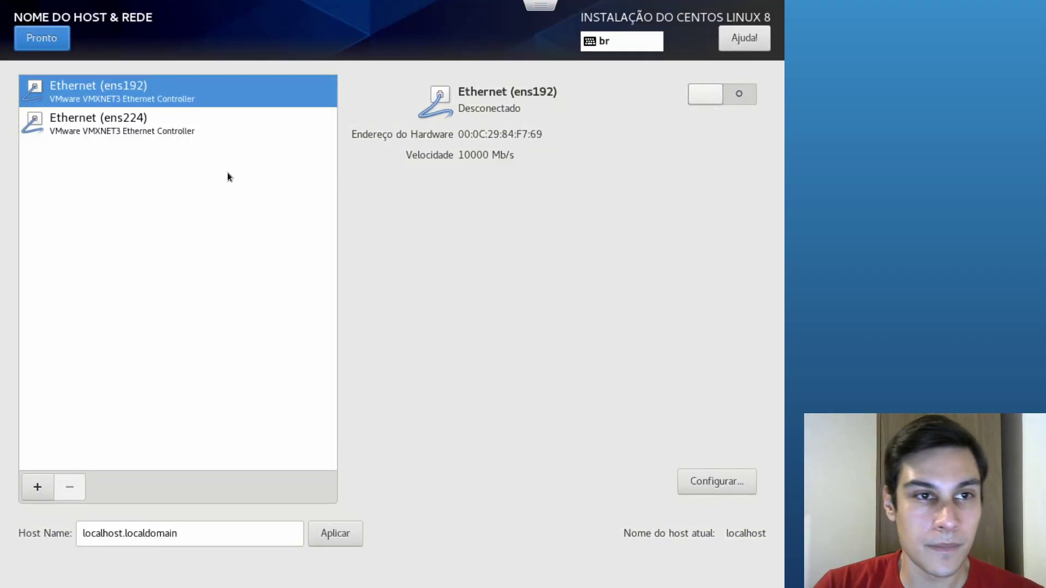
pyautogui.click(164, 123)
pyautogui.click(156, 88)
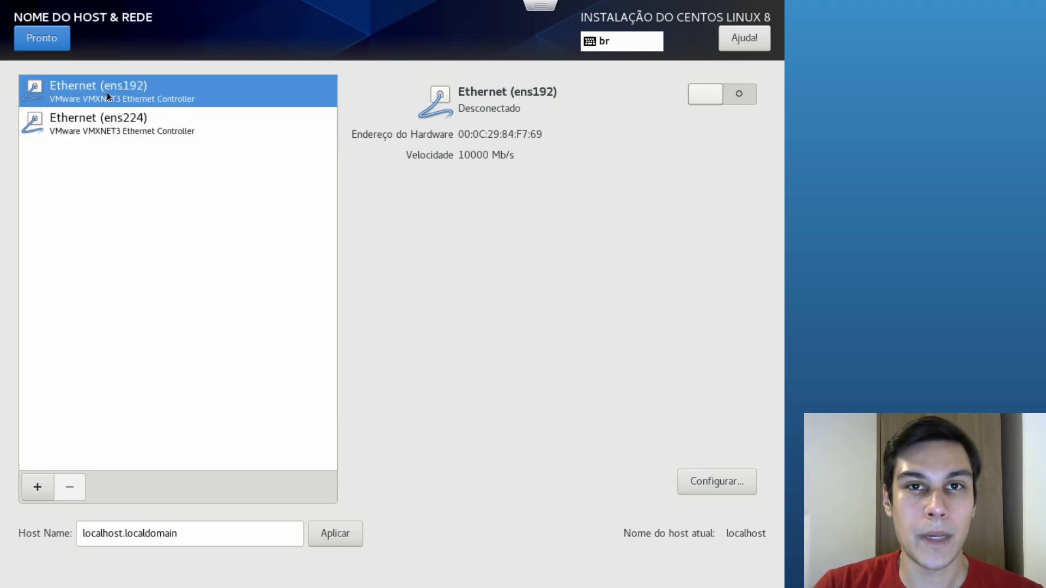
pyautogui.click(153, 114)
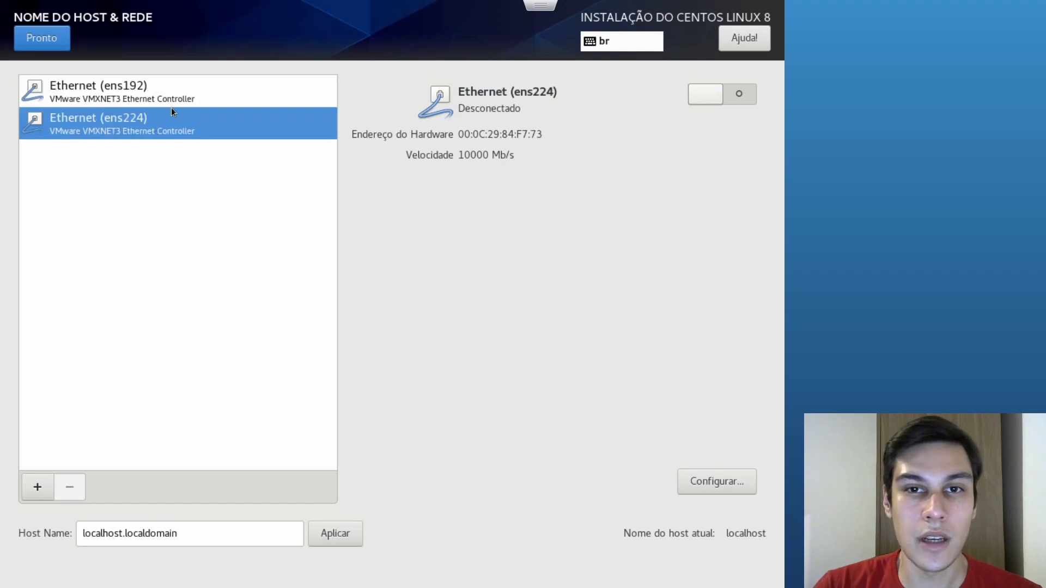
pyautogui.click(101, 89)
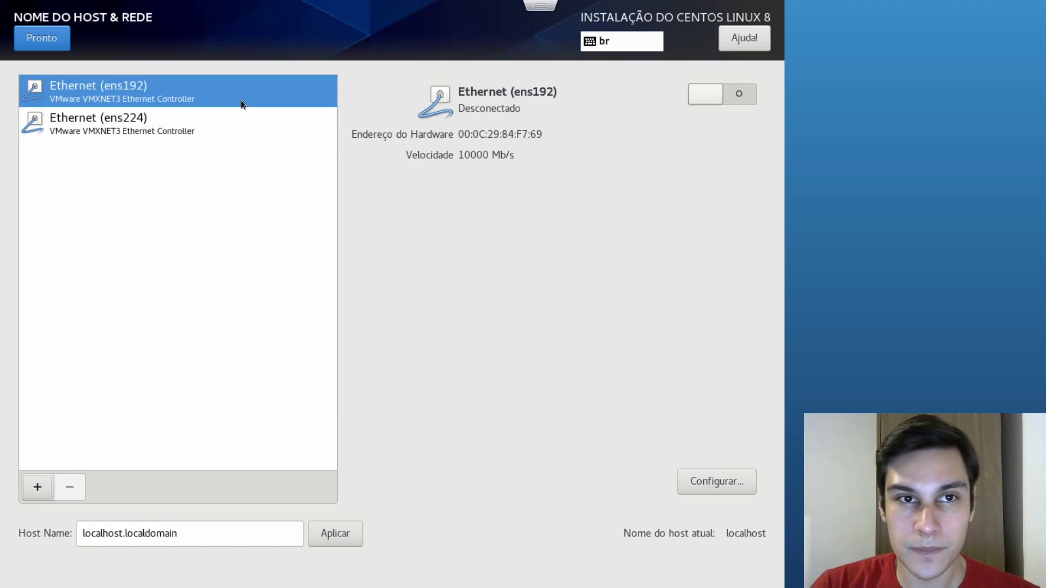
# Check Network adapter 1's connected network on the VM summary, then return to the full-screen installer
pyautogui.press('Escape')
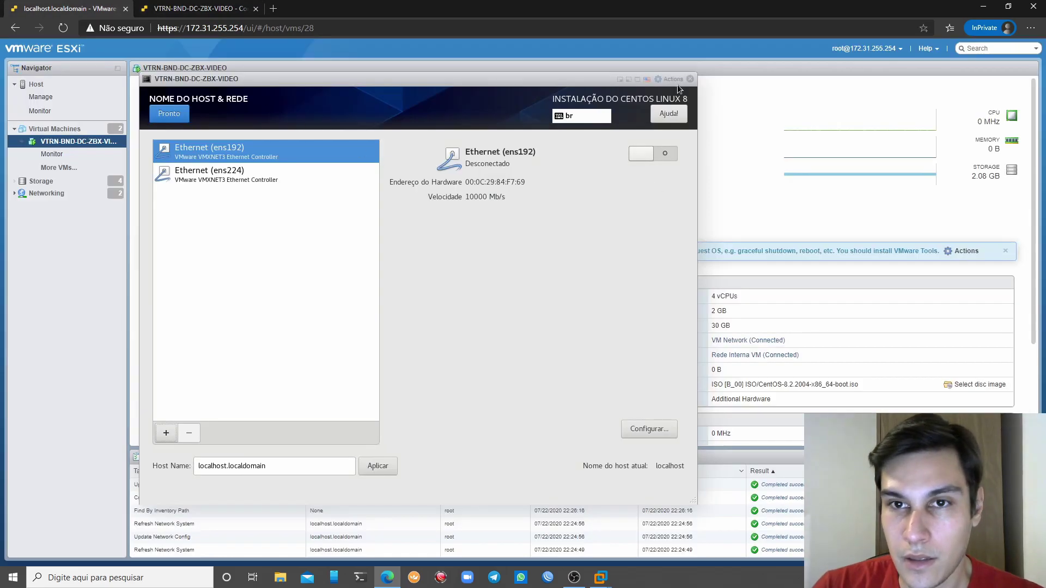
pyautogui.click(690, 79)
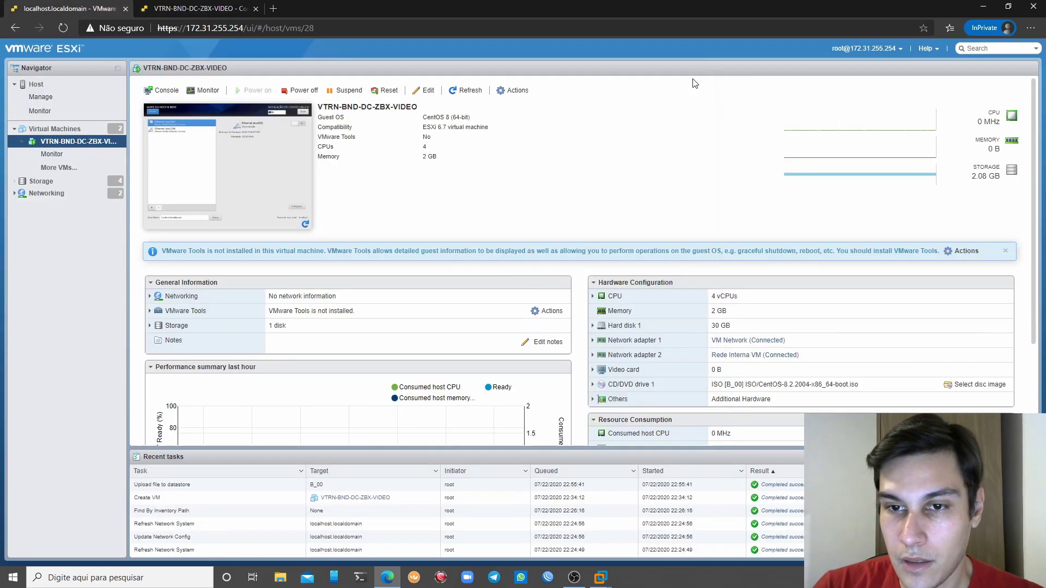
pyautogui.scroll(-2, 694, 311)
pyautogui.moveTo(635, 232); pyautogui.dragTo(759, 228)
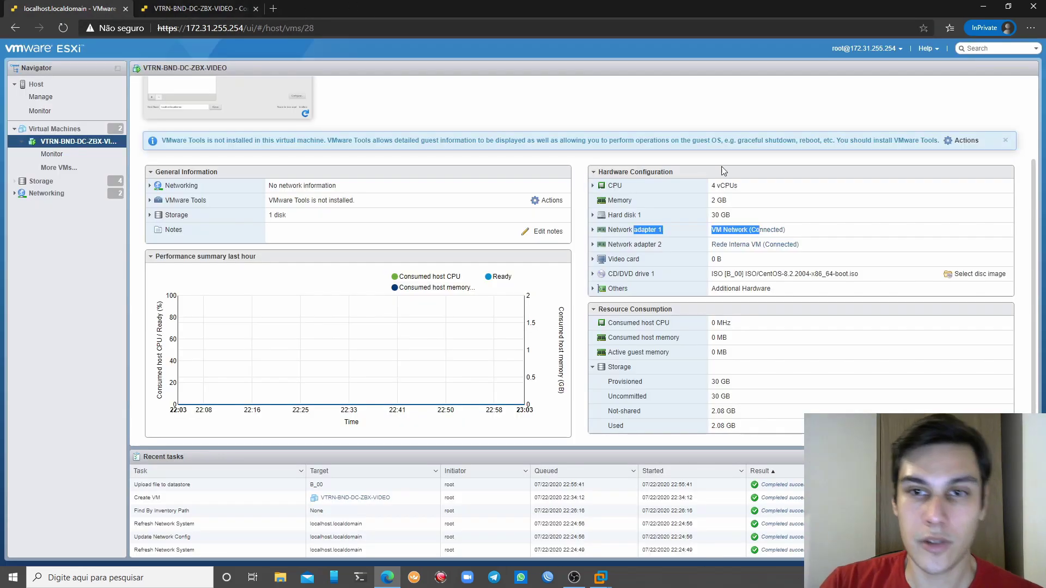
pyautogui.click(823, 248)
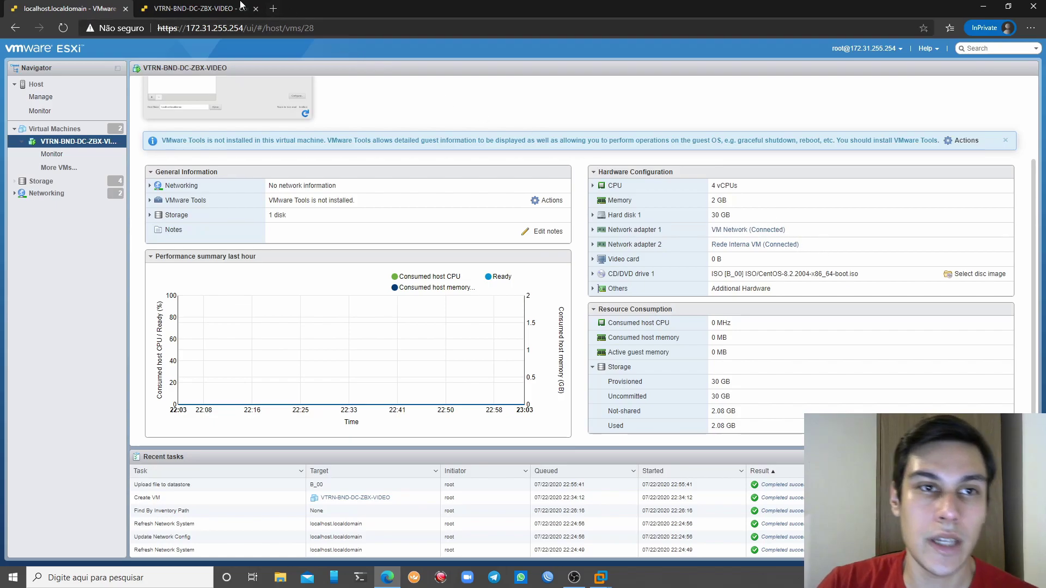
pyautogui.click(249, 6)
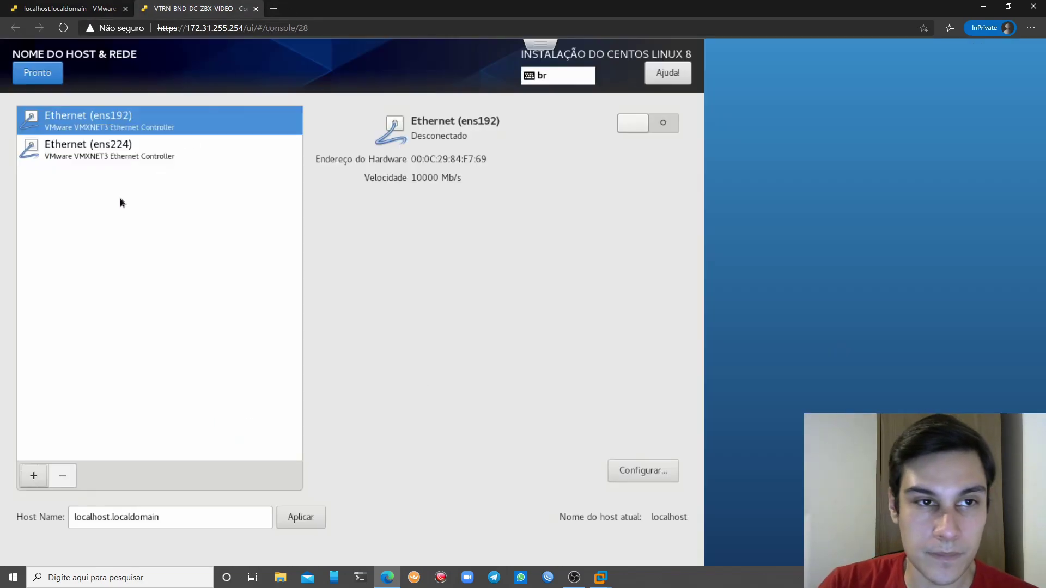
pyautogui.press('F11')
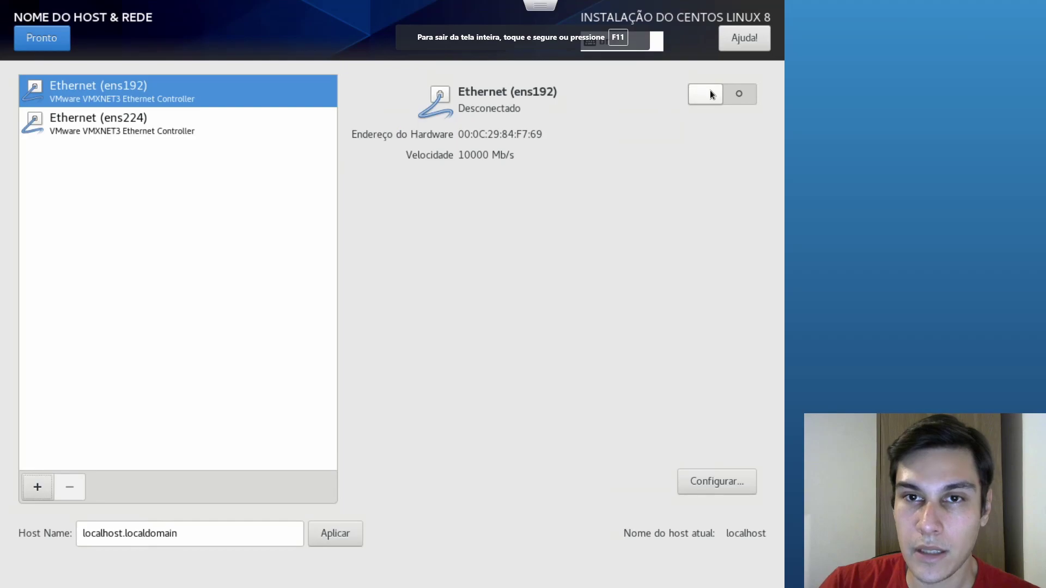
# Replace host name localhost.localdomain with zbxvideo.vitrion.com.br and apply it
pyautogui.moveTo(244, 534); pyautogui.dragTo(66, 532)
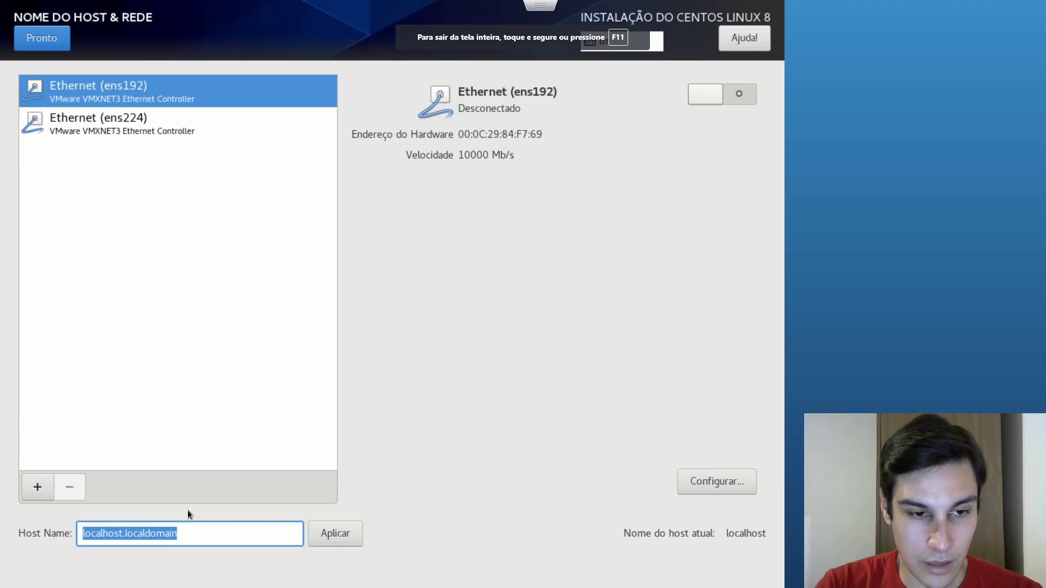
pyautogui.press('BackSpace')
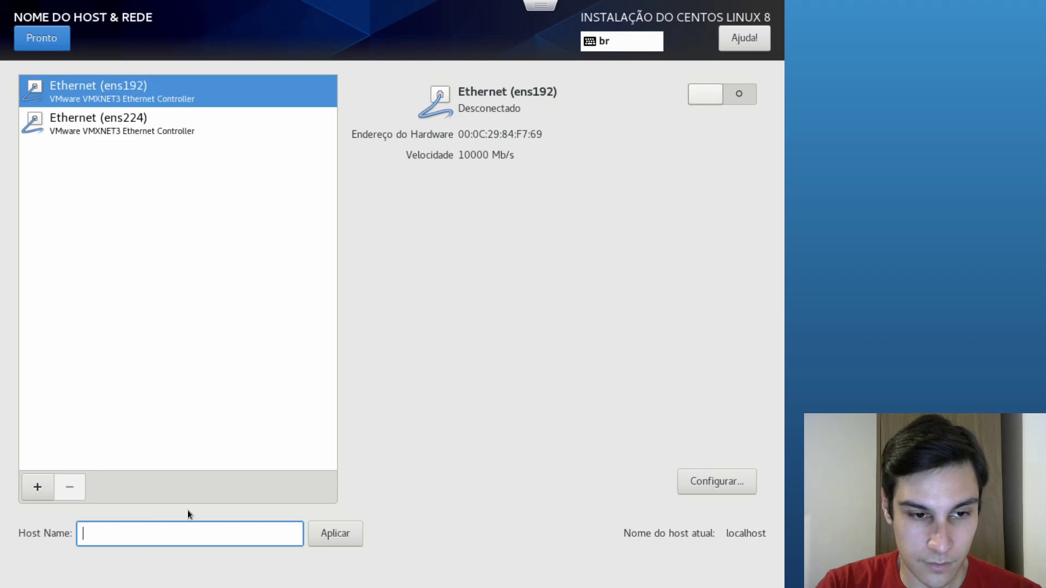
pyautogui.write('zabb')
pyautogui.press('BackSpace')
pyautogui.press('BackSpace')
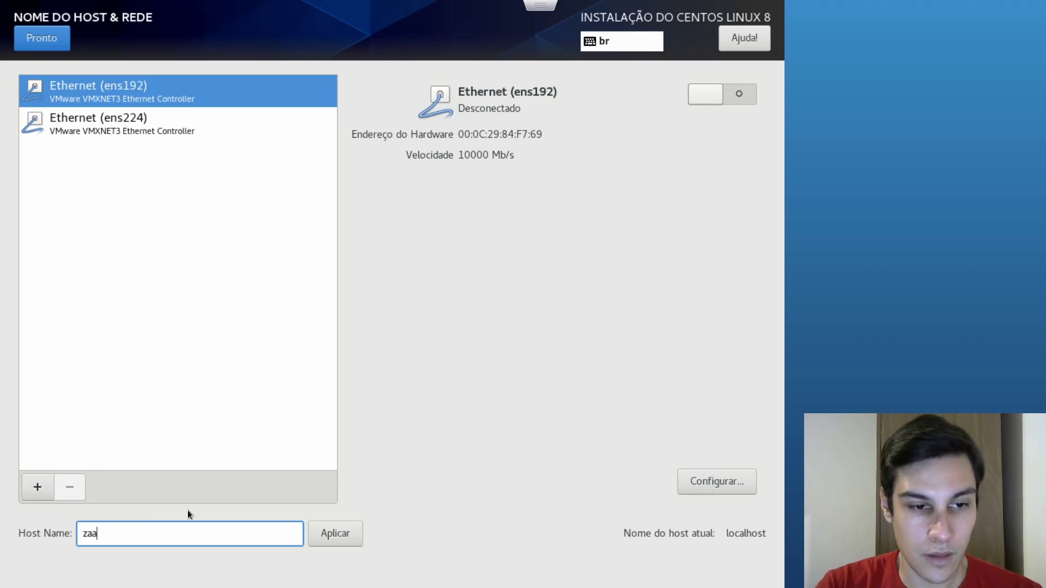
pyautogui.press('BackSpace')
pyautogui.write('bxta')
pyautogui.press('BackSpace')
pyautogui.press('BackSpace')
pyautogui.write('video')
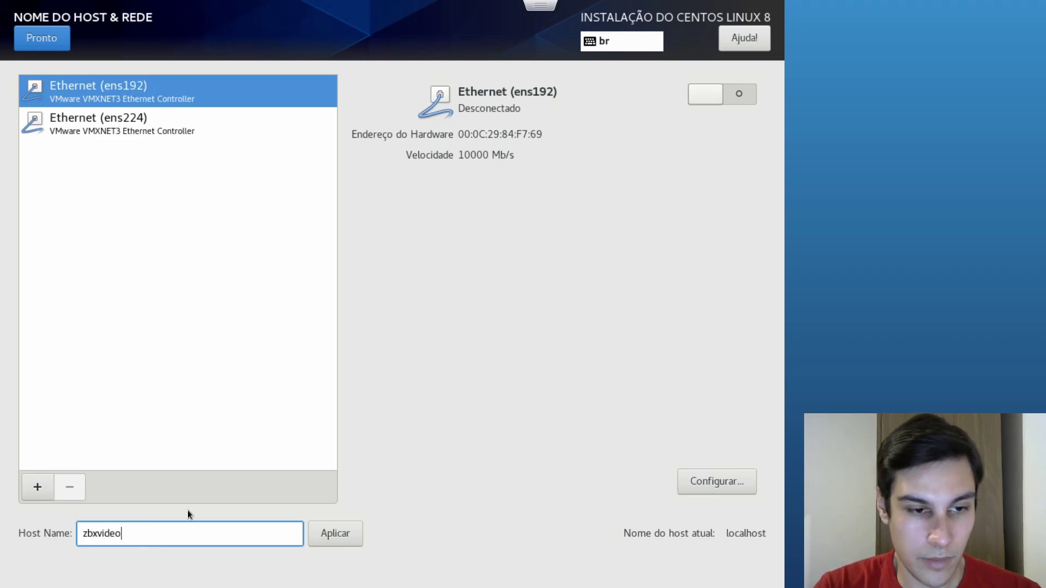
pyautogui.write('.vitrion.com.br')
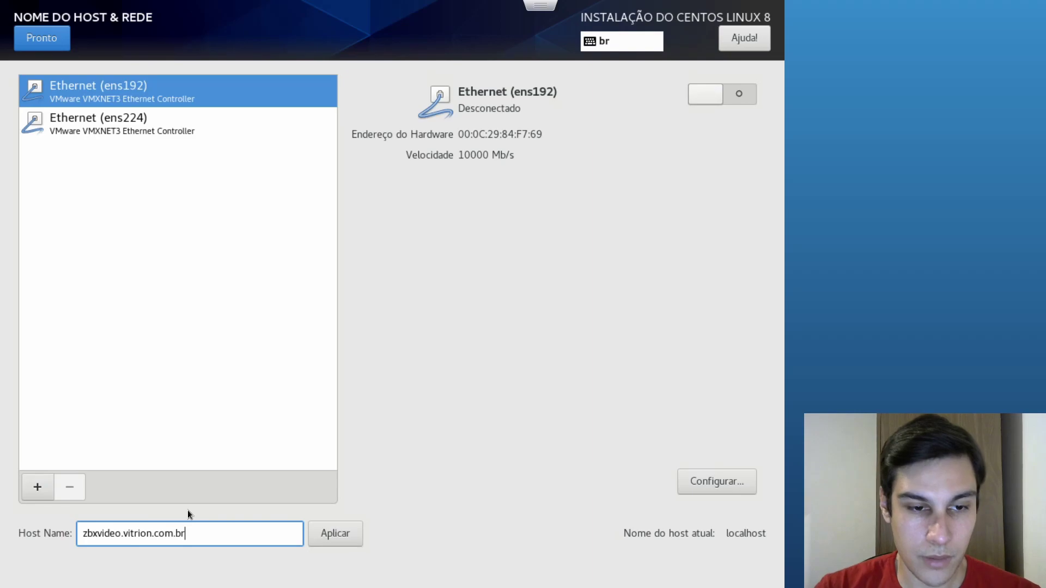
pyautogui.click(325, 544)
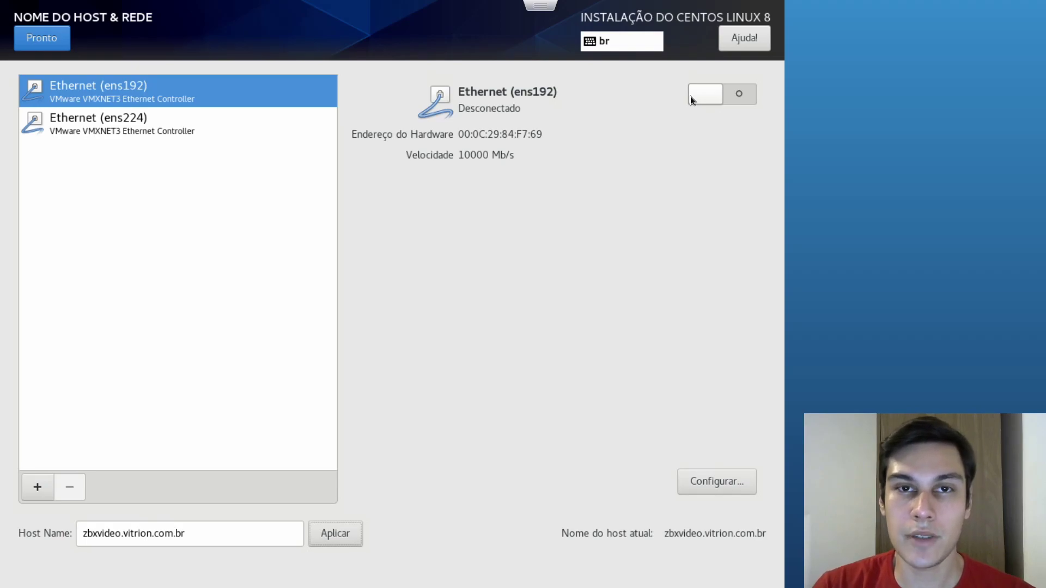
# Review the ens192 connection's device, cloned MAC, MTU and link negotiation (Ignorar) settings
pyautogui.click(723, 482)
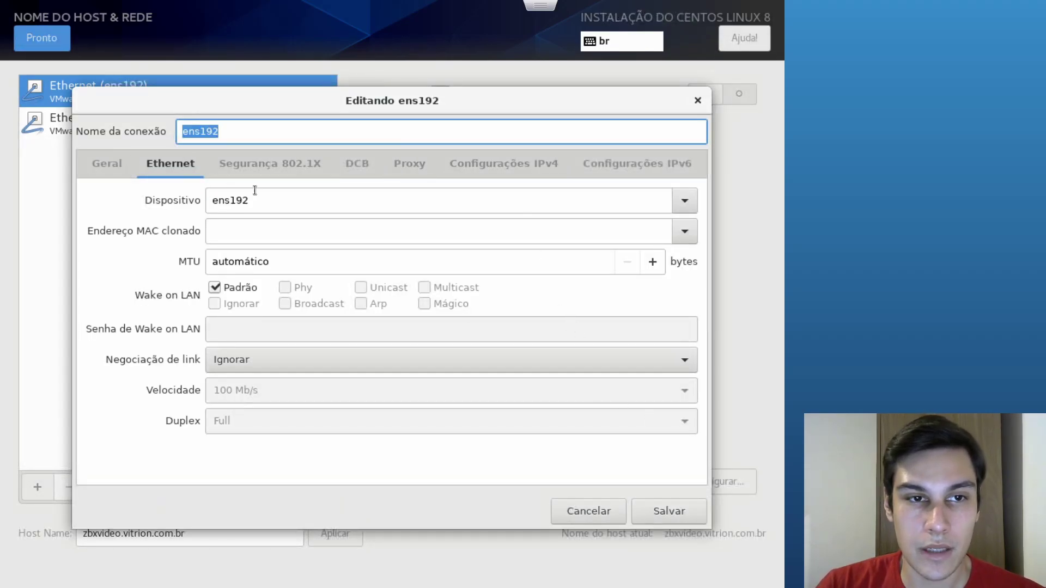
pyautogui.click(688, 200)
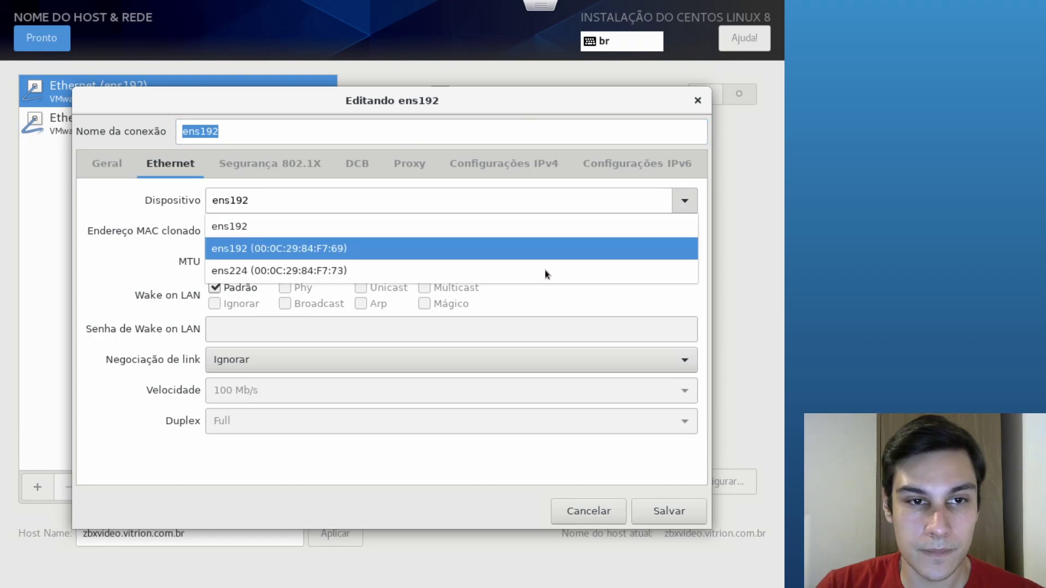
pyautogui.click(276, 242)
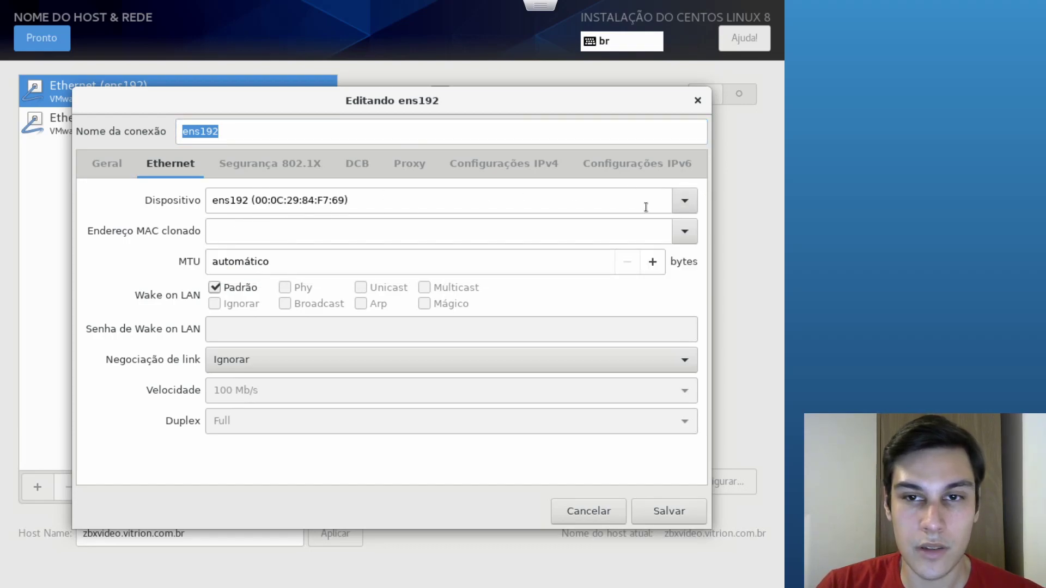
pyautogui.click(688, 201)
pyautogui.click(583, 226)
pyautogui.click(231, 231)
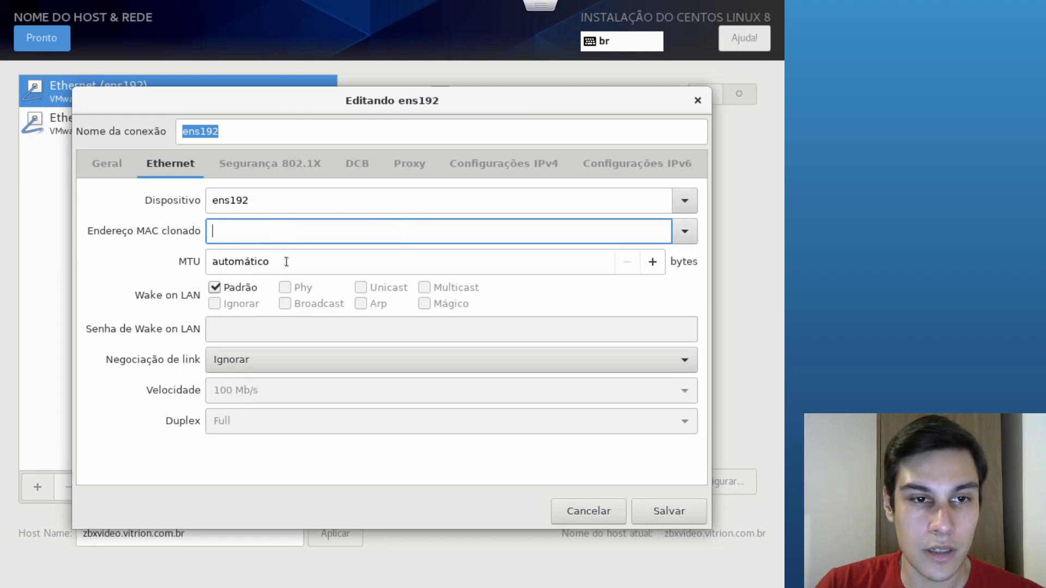
pyautogui.click(396, 264)
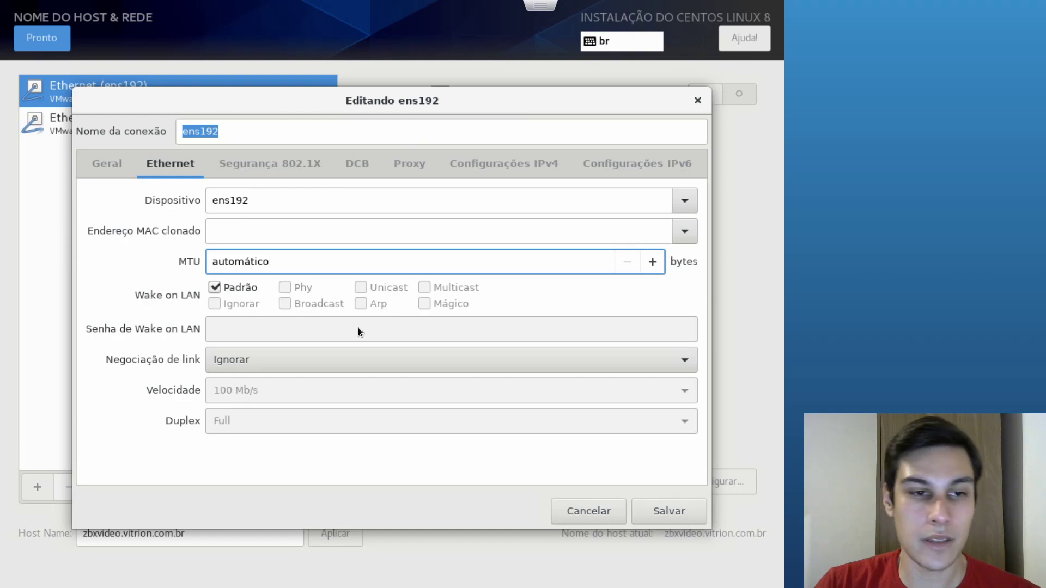
pyautogui.click(346, 357)
pyautogui.click(347, 357)
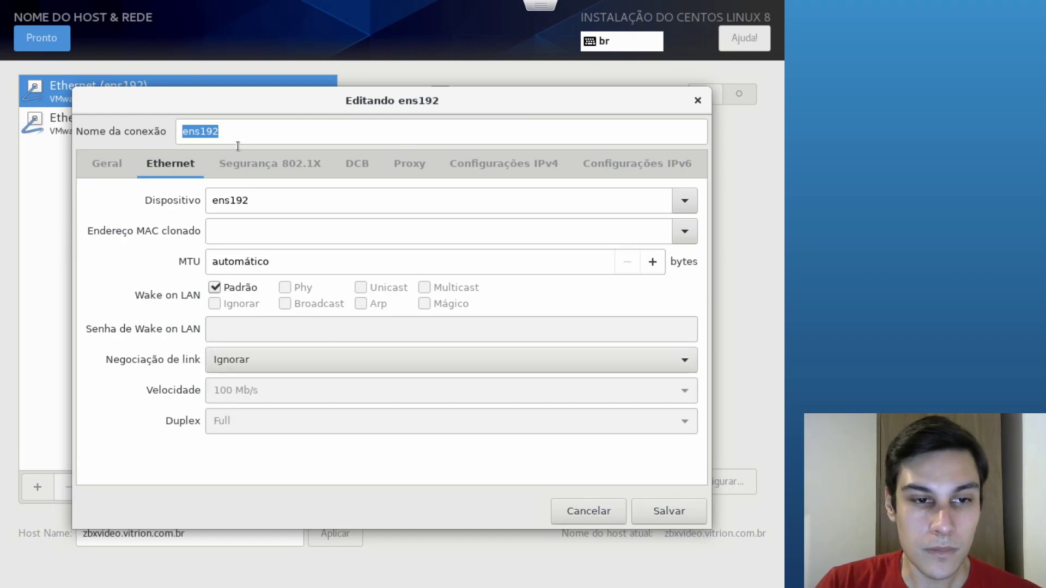
# Set IPv4 to Manual: 172.28.255.3/24, gateway 172.28.255.1, DNS 8.8.8.8, and save
pyautogui.click(472, 168)
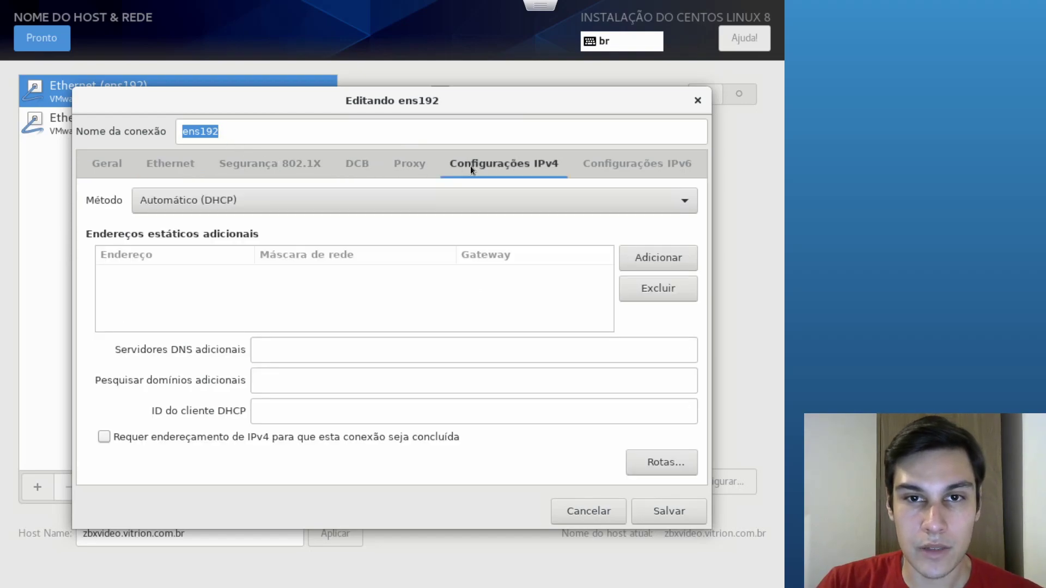
pyautogui.click(224, 200)
pyautogui.click(178, 239)
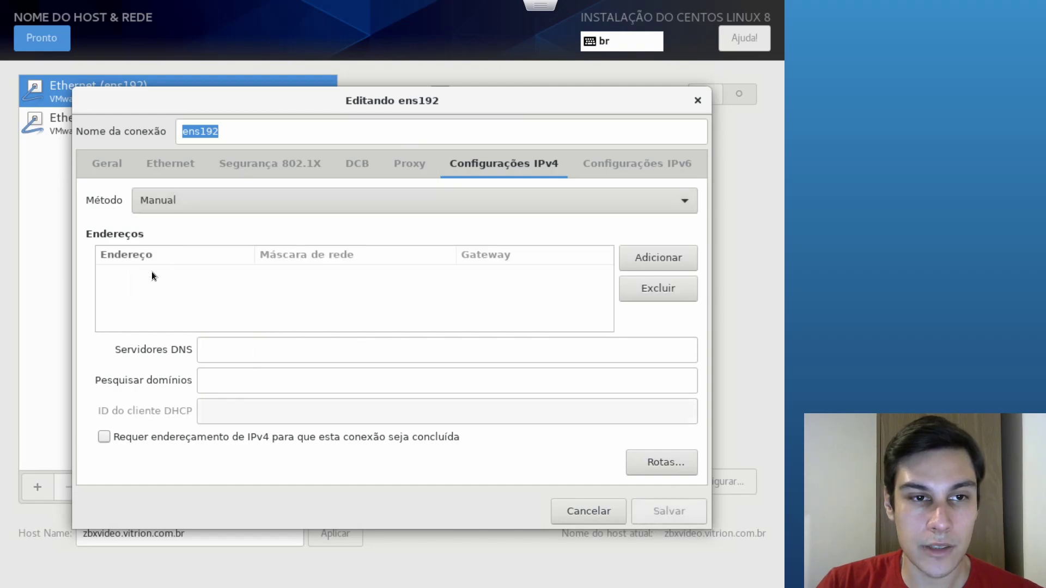
pyautogui.click(650, 257)
pyautogui.write('172.28.')
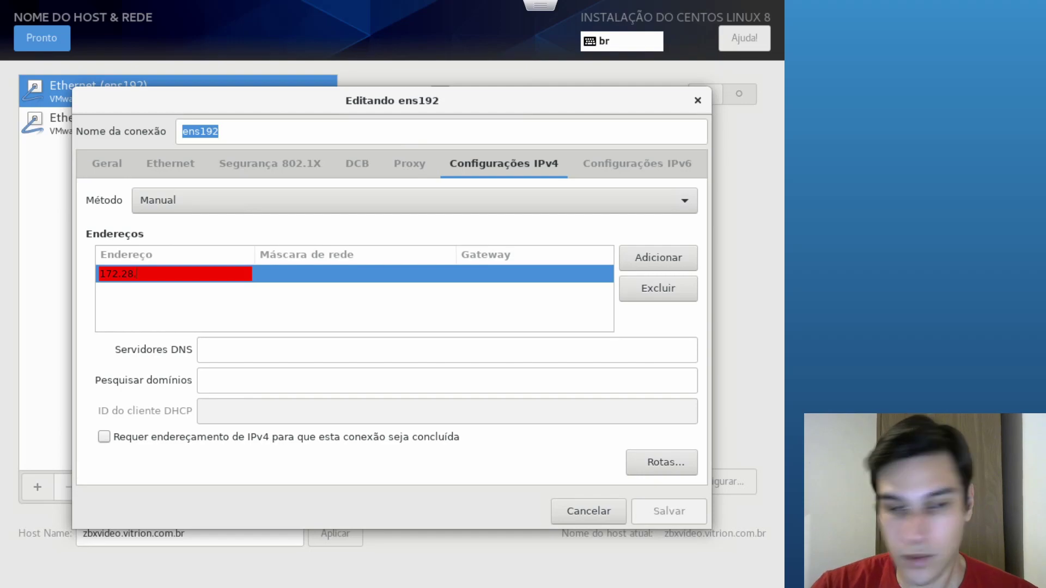
pyautogui.write('255.3')
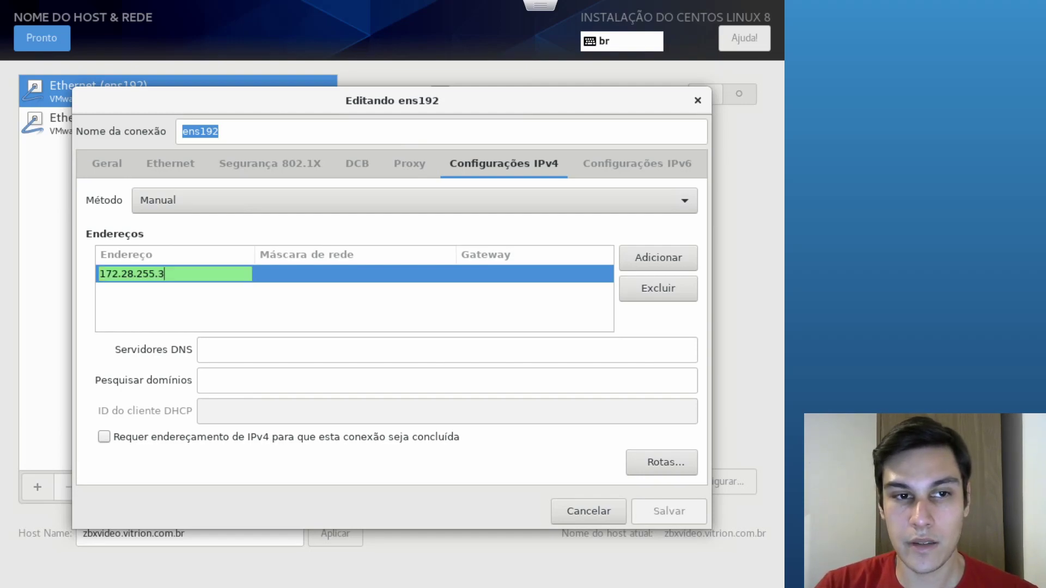
pyautogui.press('Tab')
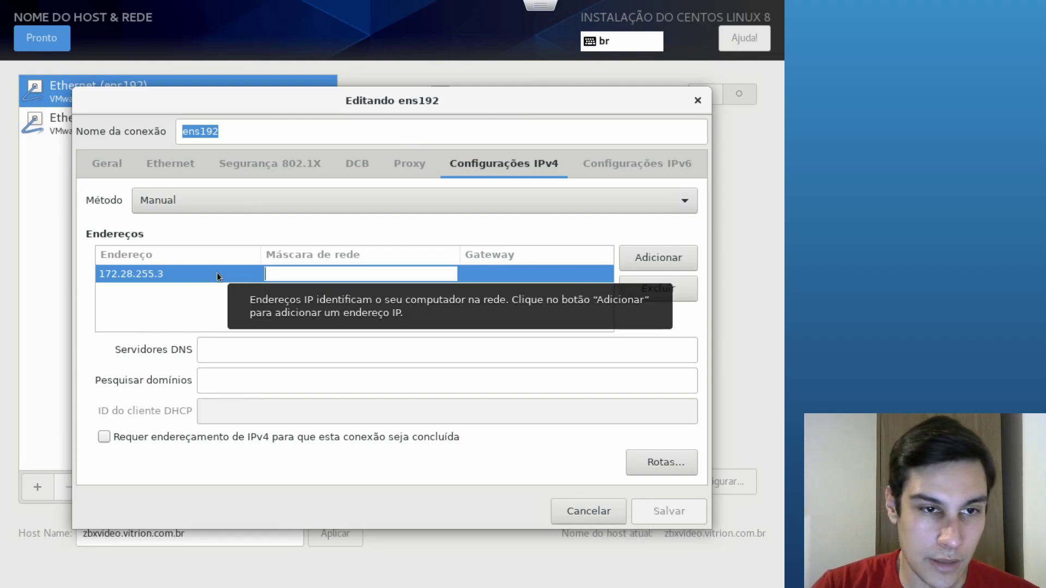
pyautogui.write('24')
pyautogui.press('Tab')
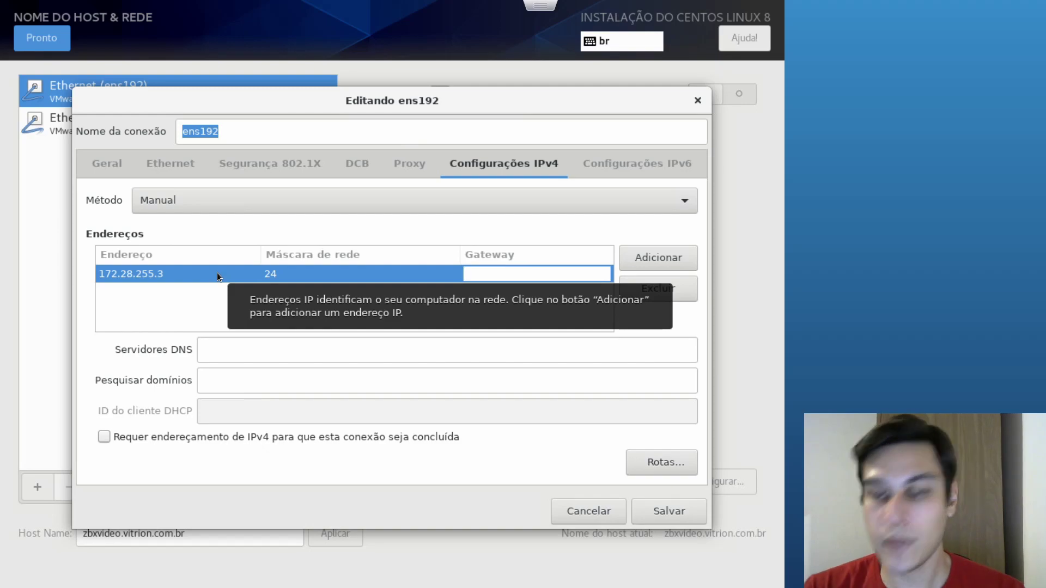
pyautogui.write('172')
pyautogui.write('.28.2')
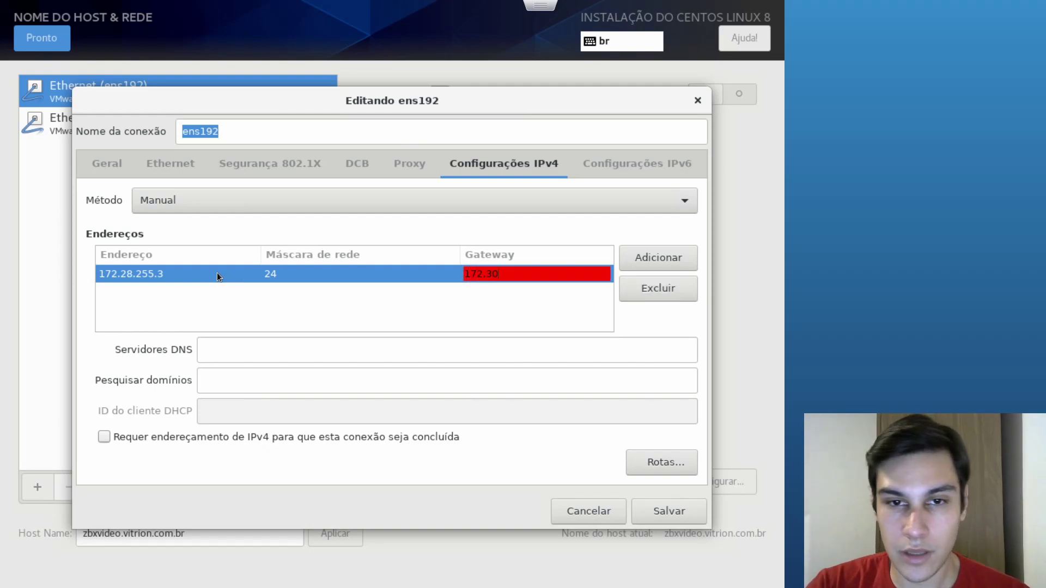
pyautogui.write('55.1')
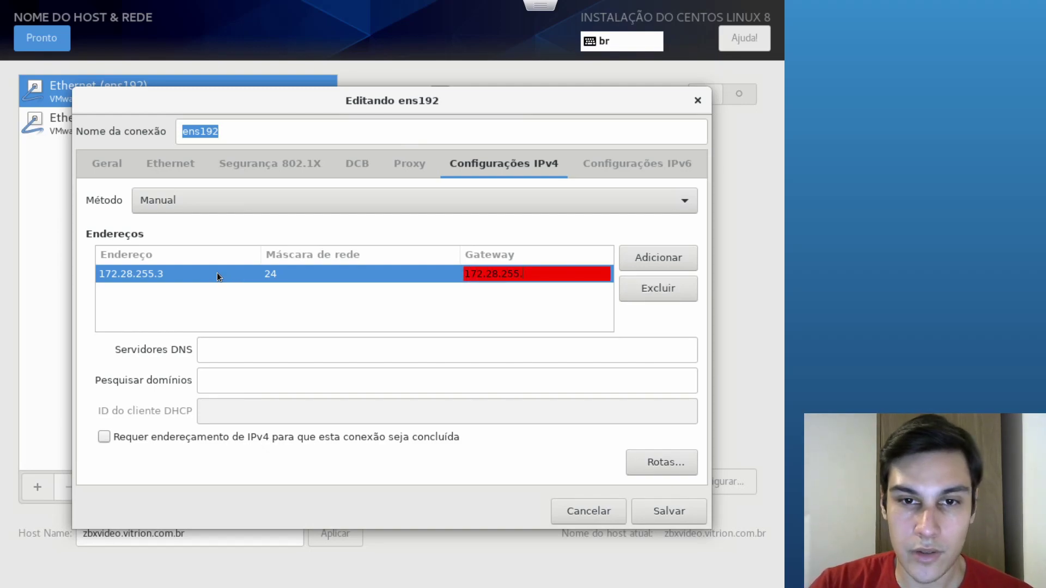
pyautogui.click(231, 355)
pyautogui.write('8.8.8.8')
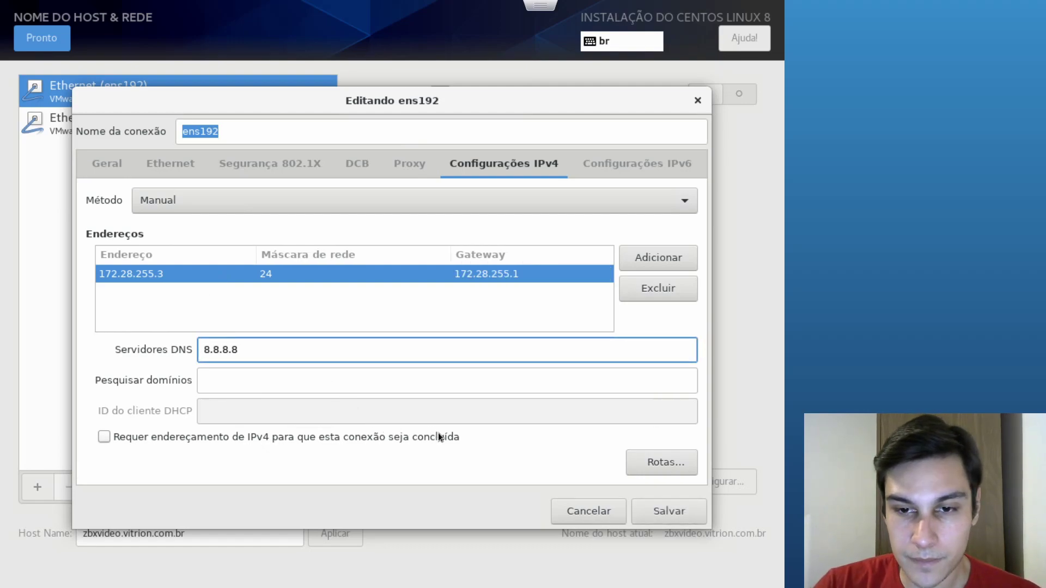
pyautogui.click(649, 509)
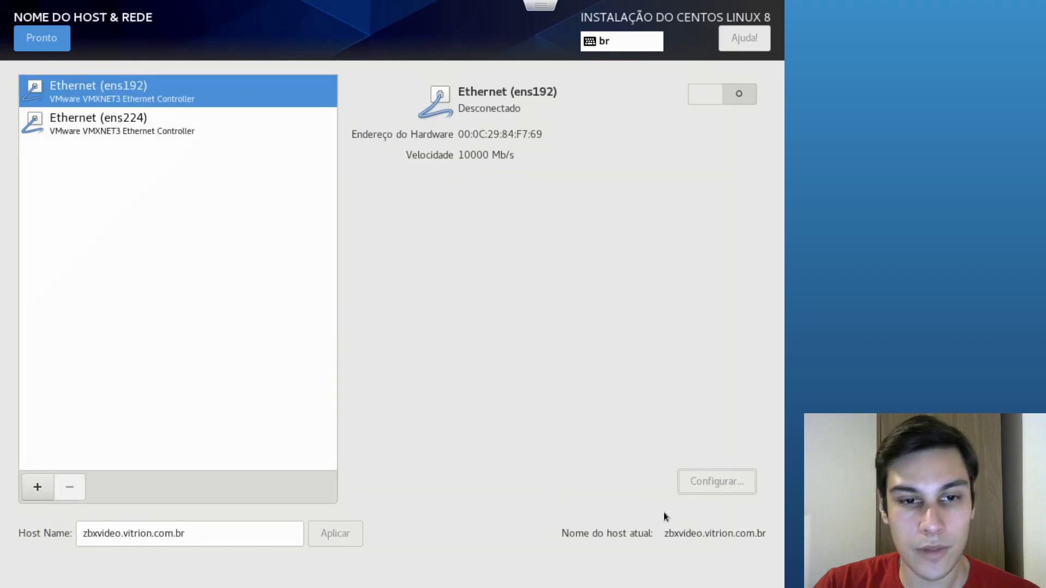
# Switch ens192 on, then set the time zone to Américas/Fortaleza and return to the summary
pyautogui.click(731, 102)
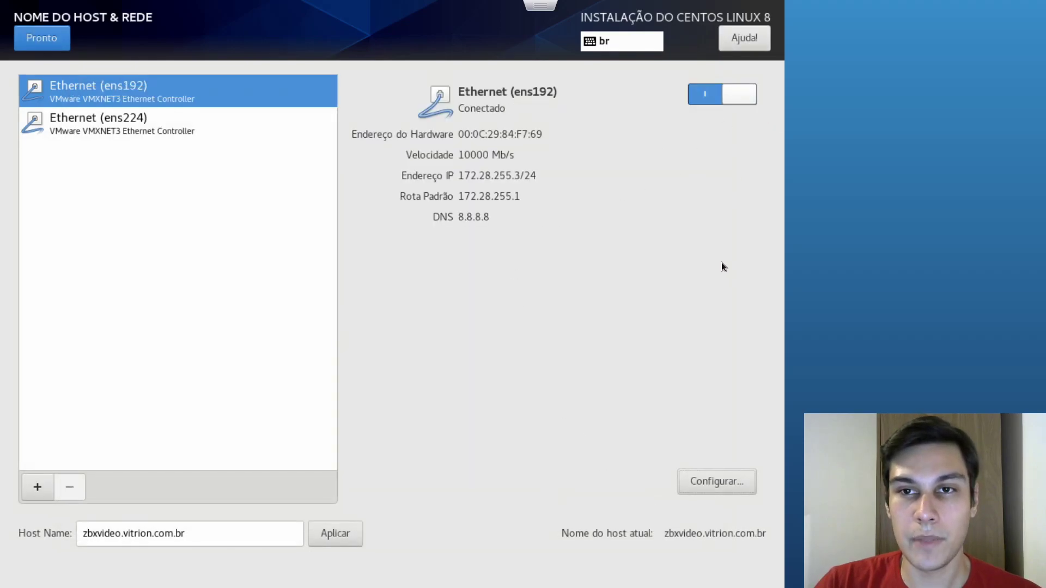
pyautogui.click(58, 38)
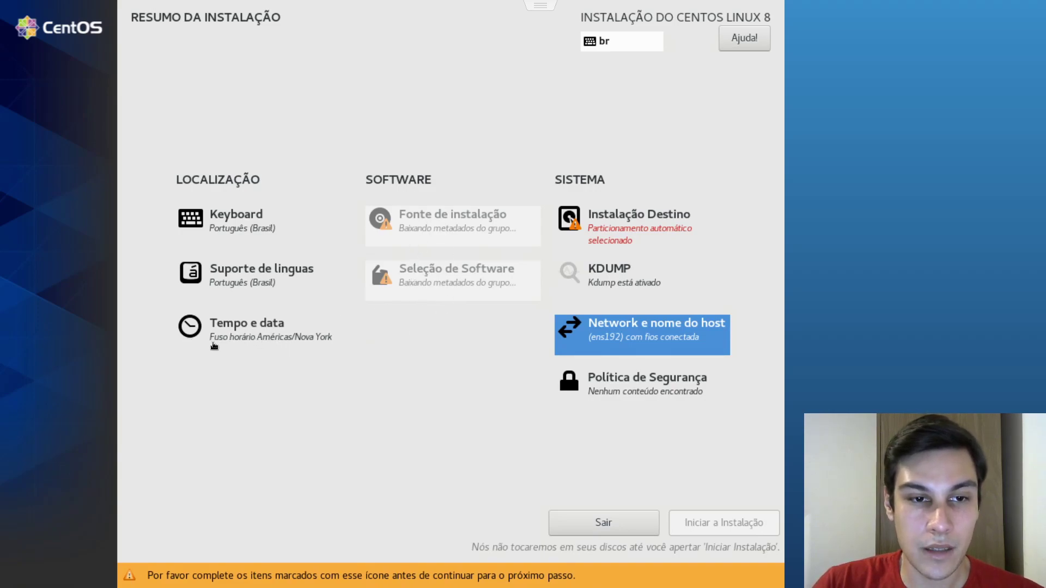
pyautogui.click(290, 345)
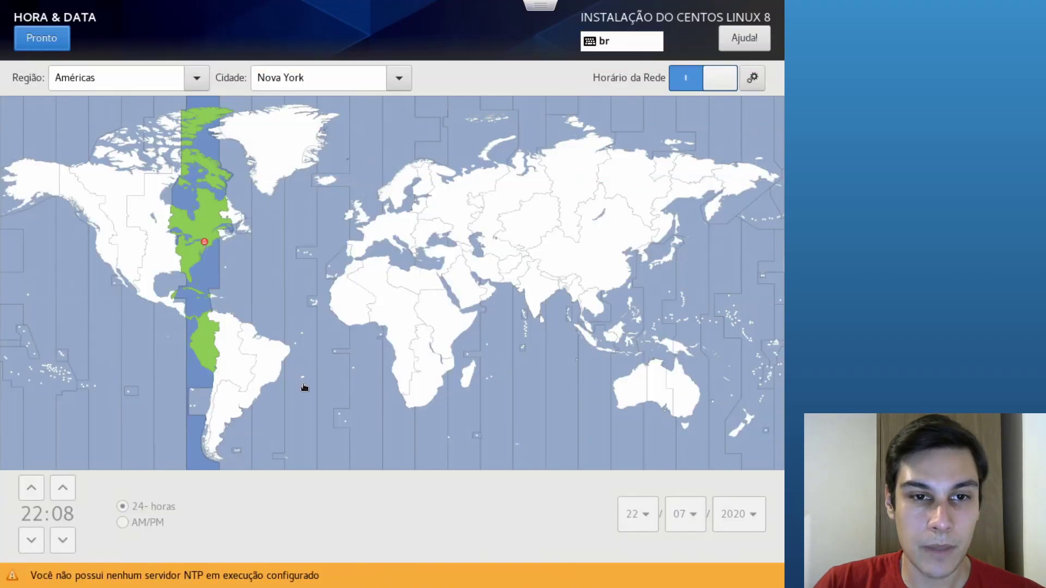
pyautogui.click(270, 349)
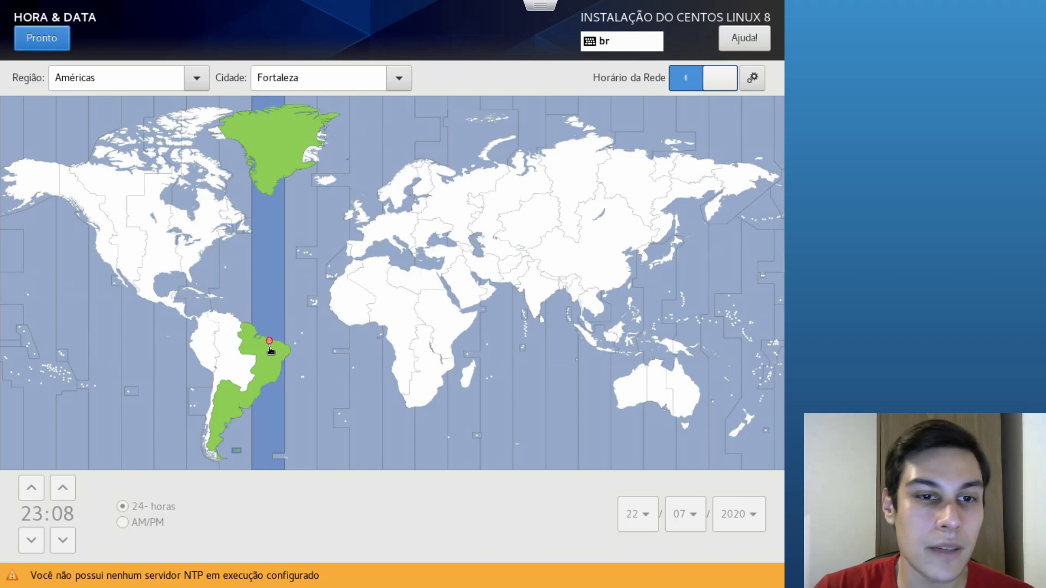
pyautogui.click(38, 44)
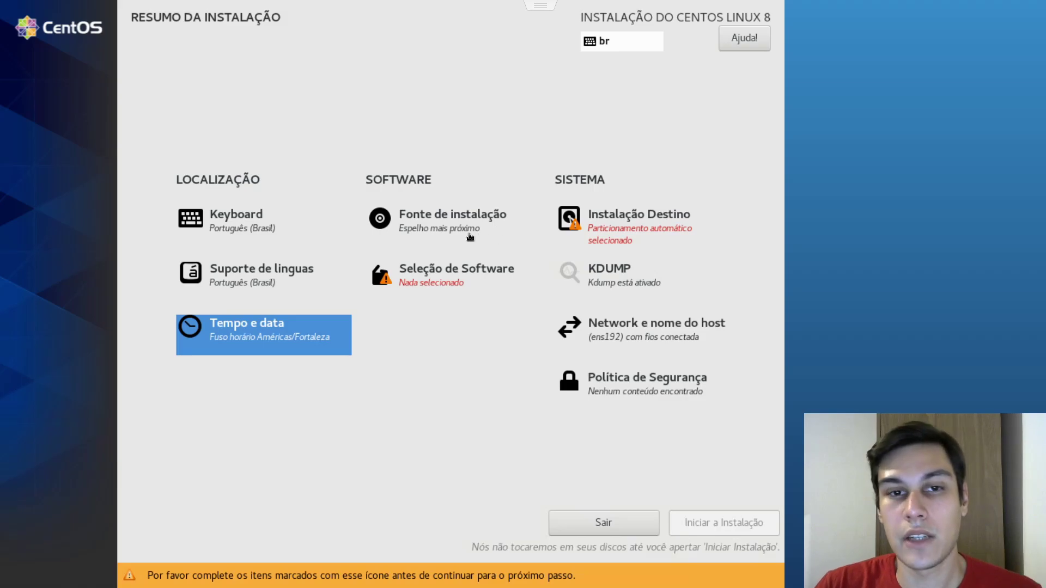
# Select the Instalações Mínimas environment in Seleção de Software and confirm it
pyautogui.click(446, 272)
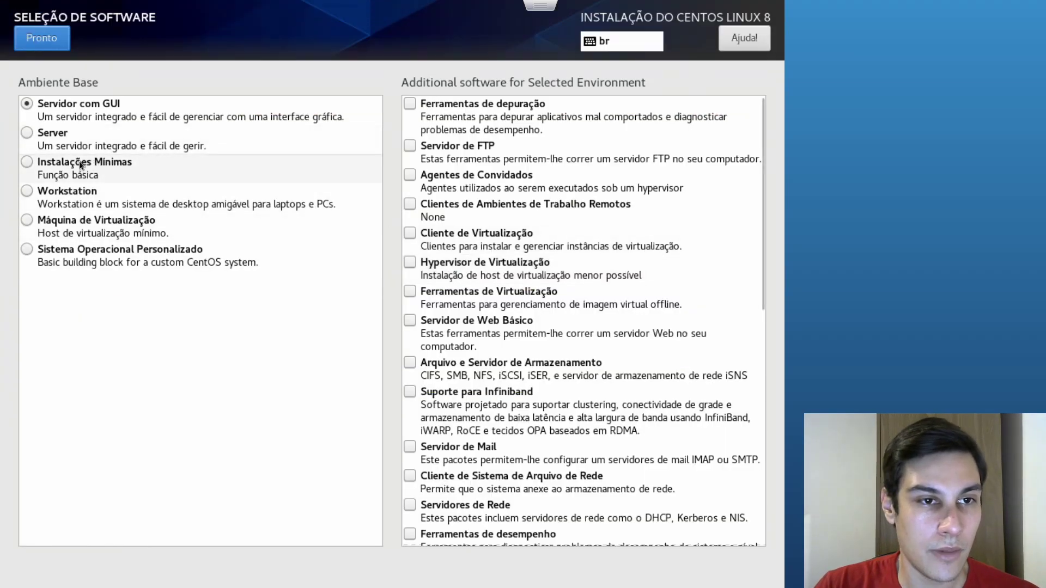
pyautogui.click(46, 161)
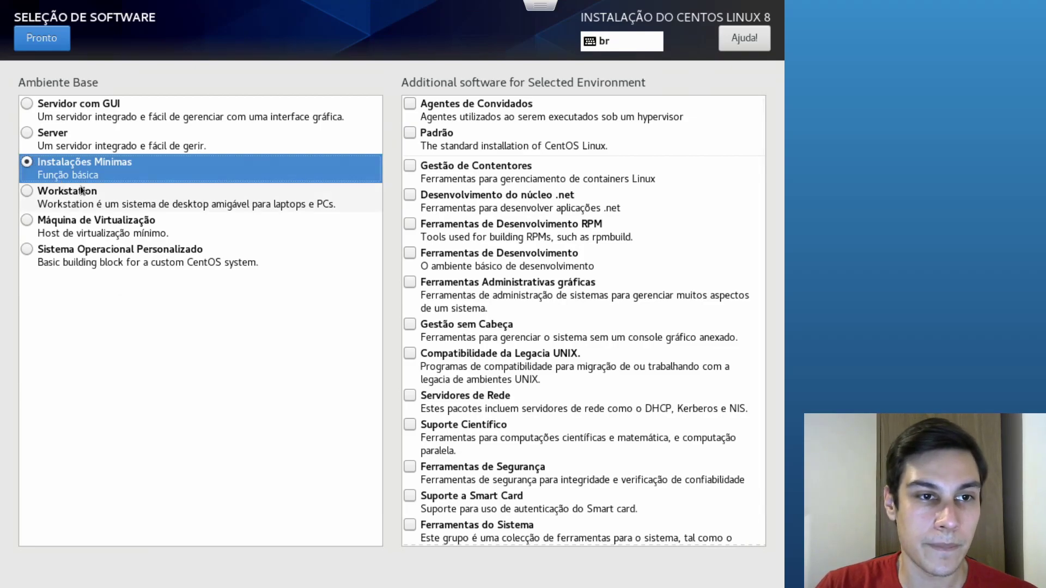
pyautogui.click(76, 144)
pyautogui.scroll(-3, 469, 174)
pyautogui.scroll(2, 469, 173)
pyautogui.scroll(-5, 469, 173)
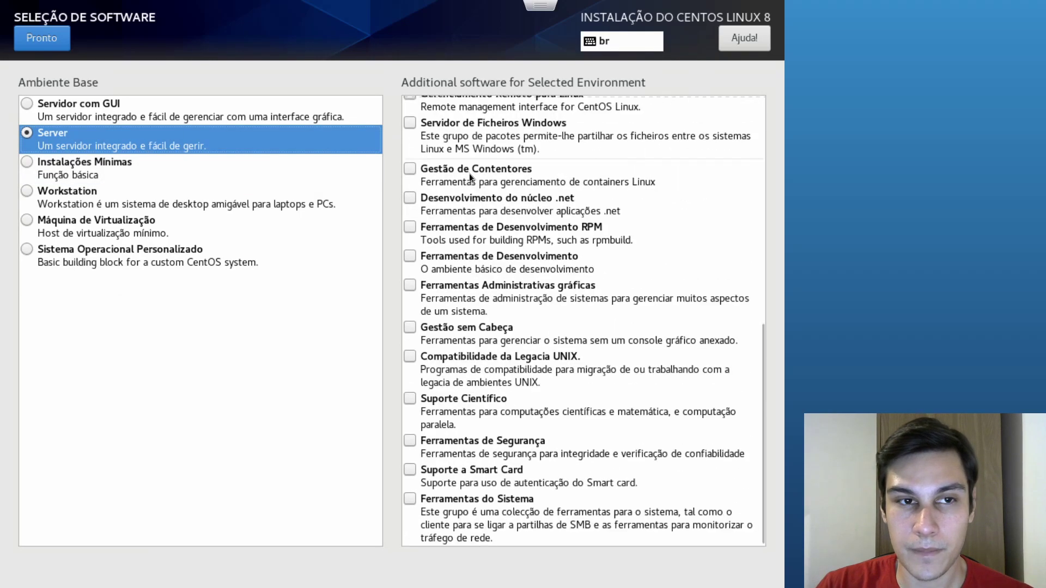
pyautogui.scroll(4, 469, 173)
pyautogui.scroll(-4, 470, 174)
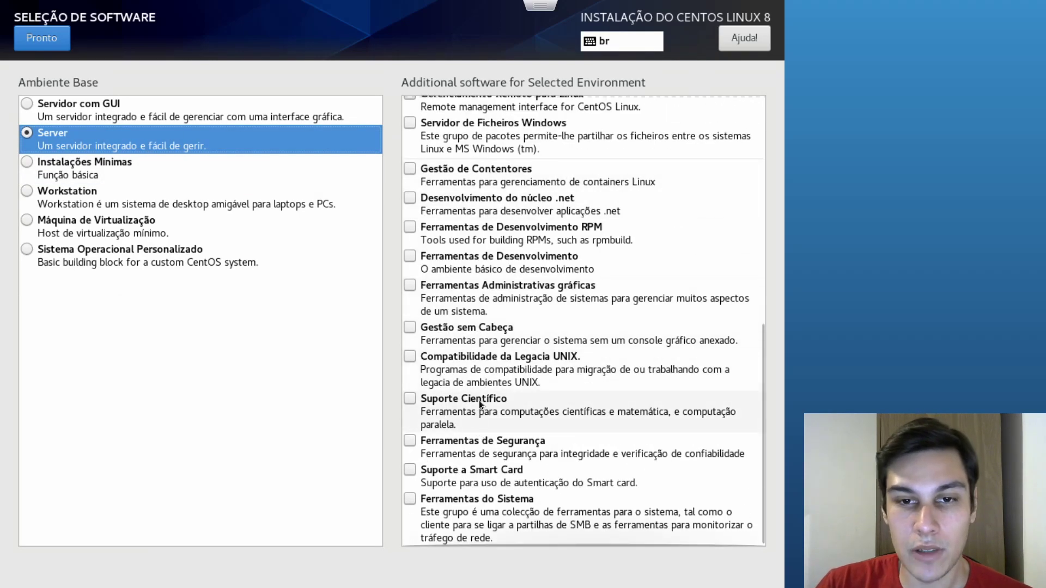
pyautogui.click(120, 169)
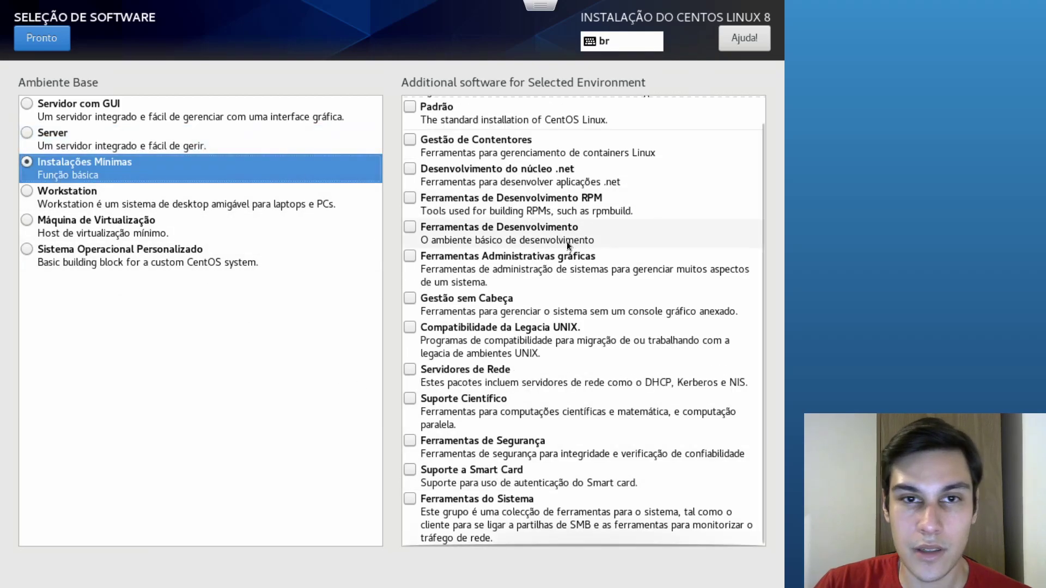
pyautogui.scroll(1, 570, 242)
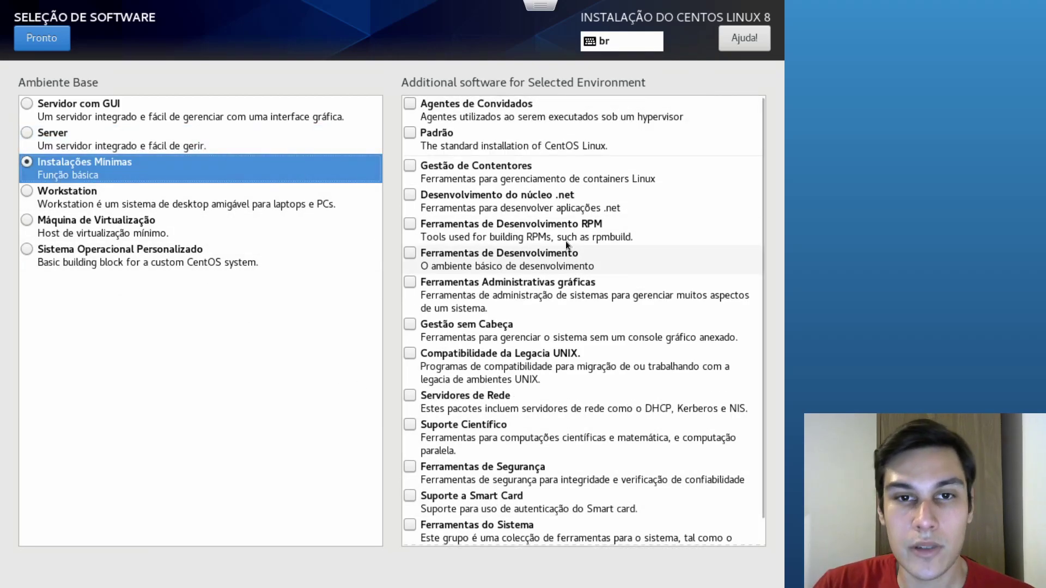
pyautogui.scroll(-1, 565, 241)
pyautogui.scroll(1, 565, 241)
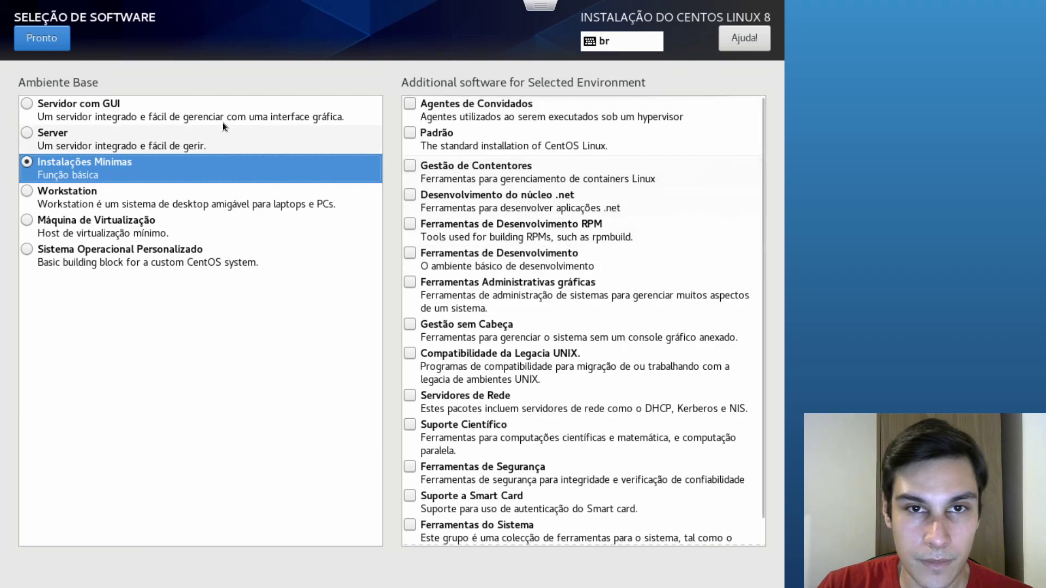
pyautogui.click(45, 42)
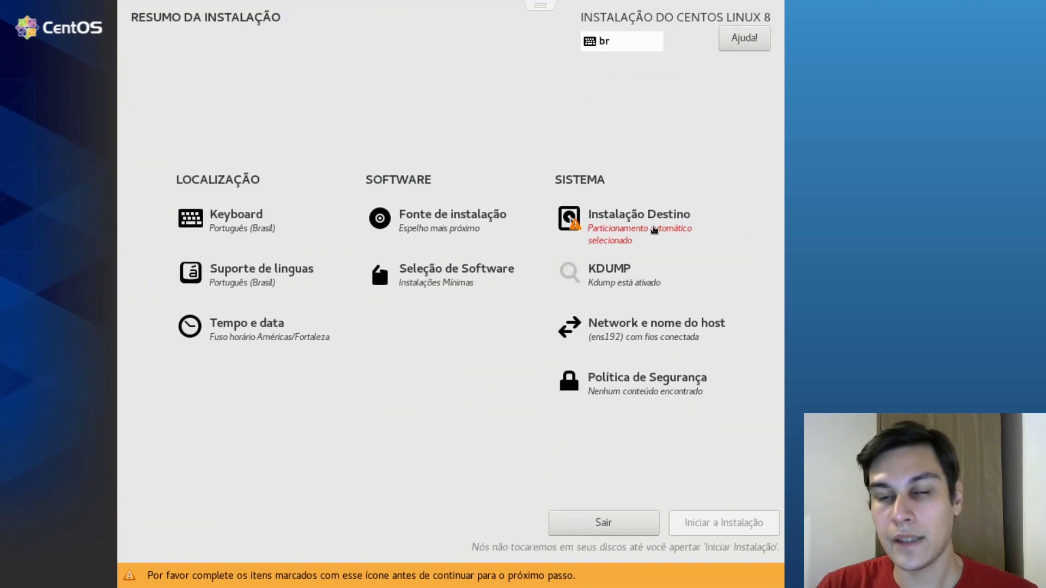
# Set Instalação Destino storage configuration to Personalizado and proceed to manual partitioning
pyautogui.click(653, 226)
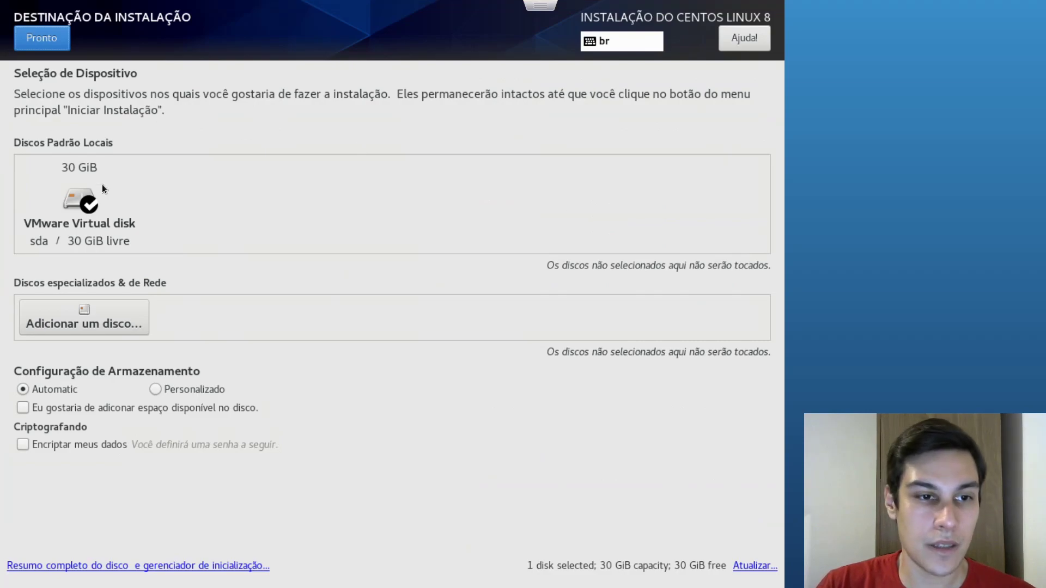
pyautogui.click(156, 388)
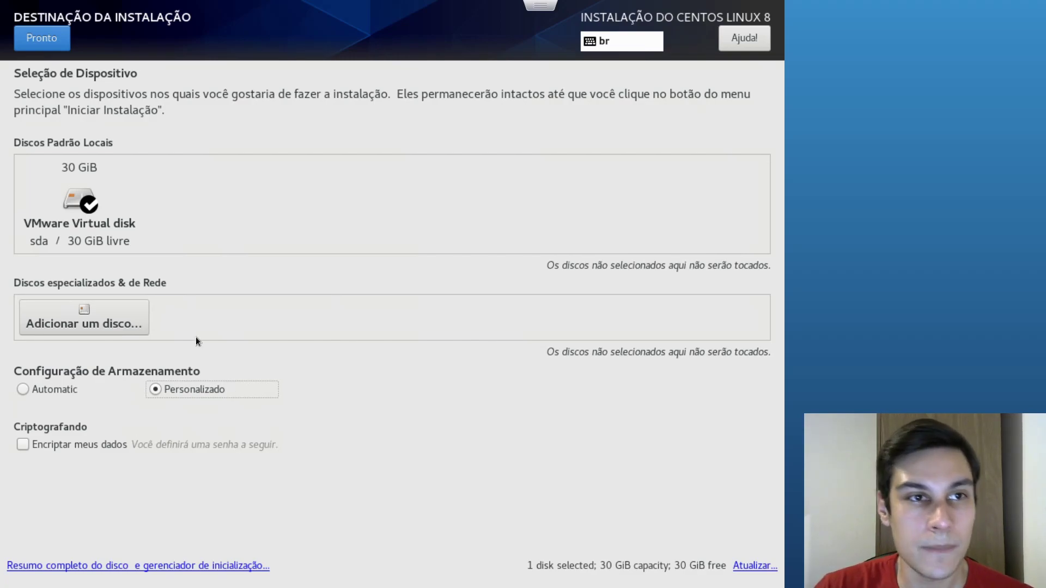
pyautogui.click(34, 38)
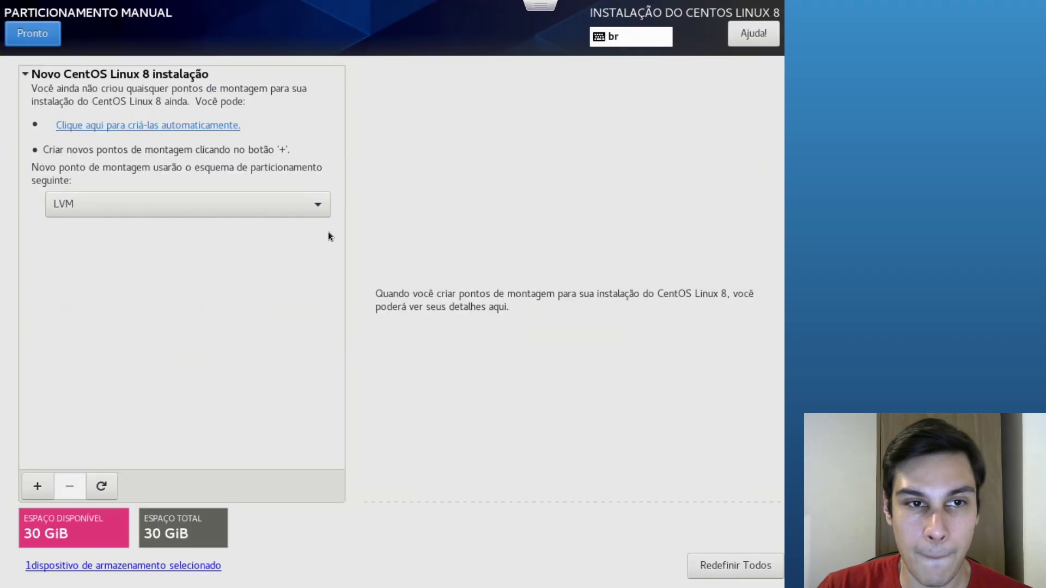
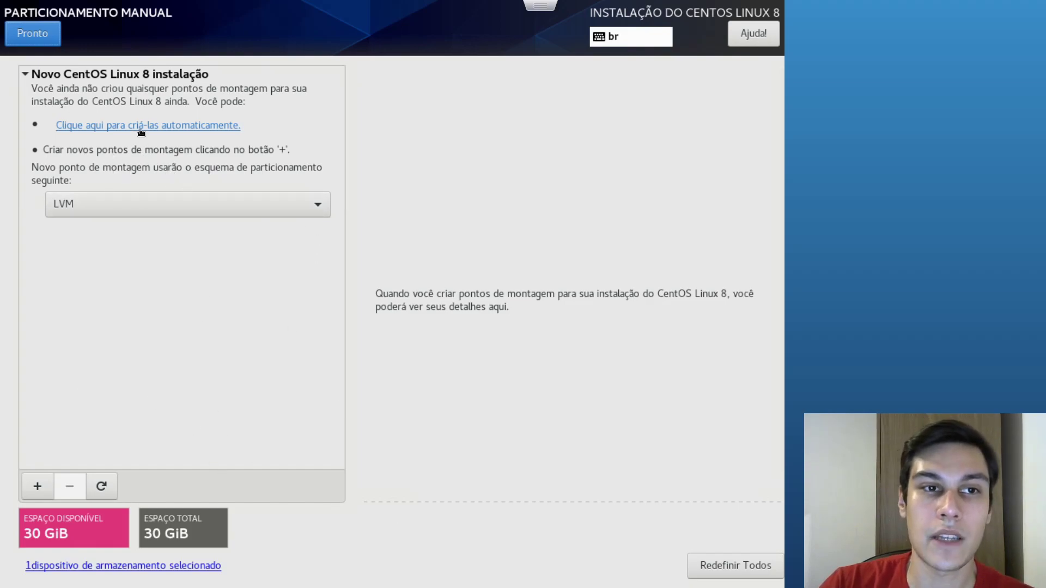
# Auto-create the CentOS partitions and inspect the /boot/efi, swap and root entries
pyautogui.click(106, 127)
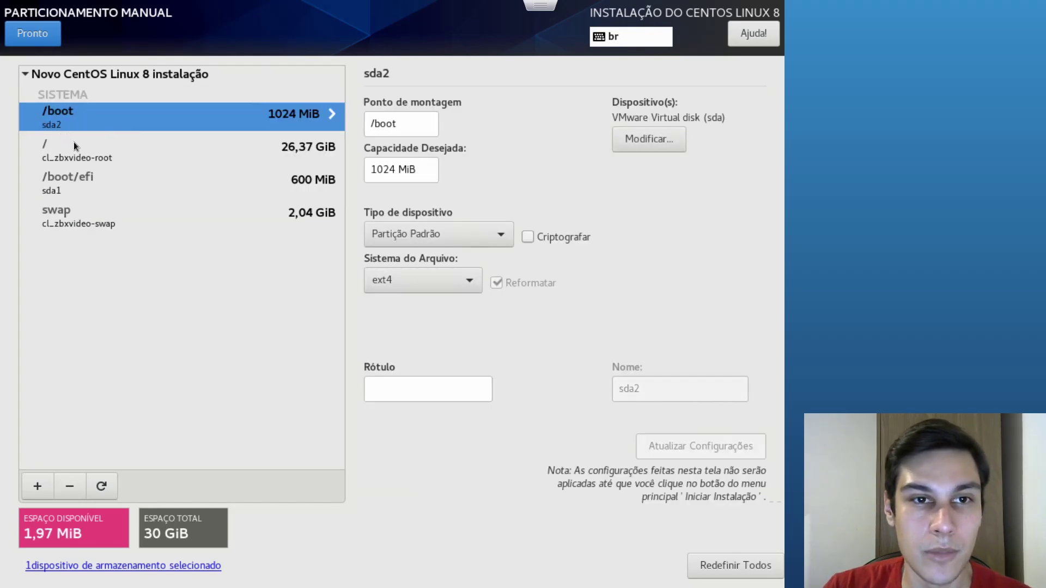
pyautogui.click(73, 186)
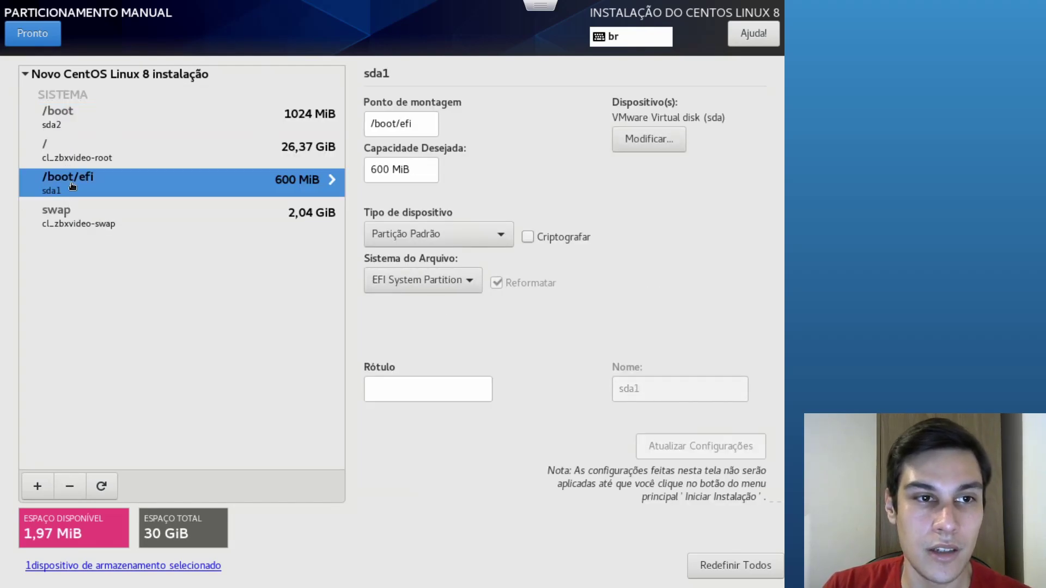
pyautogui.click(70, 222)
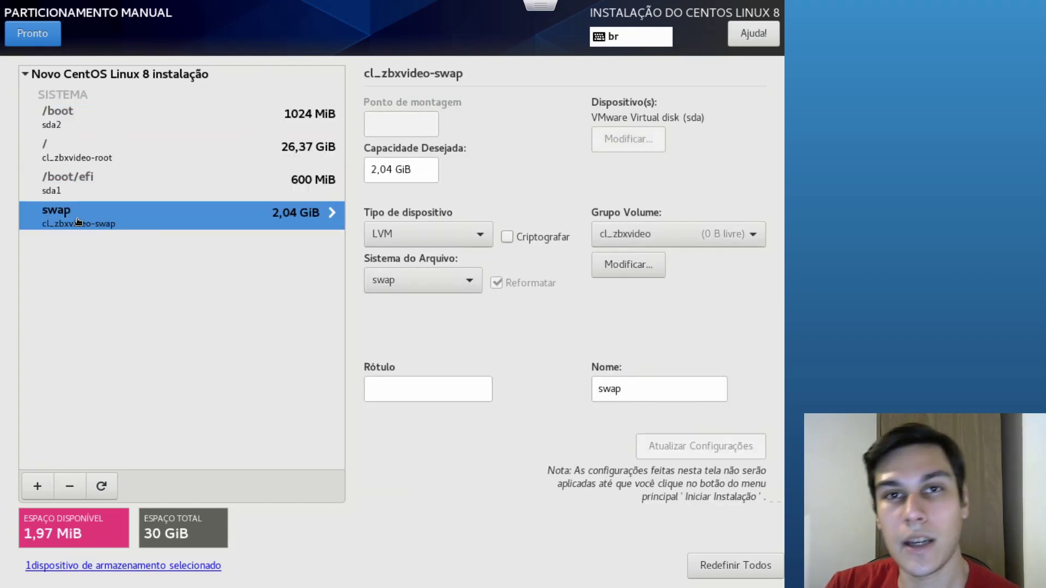
pyautogui.click(77, 161)
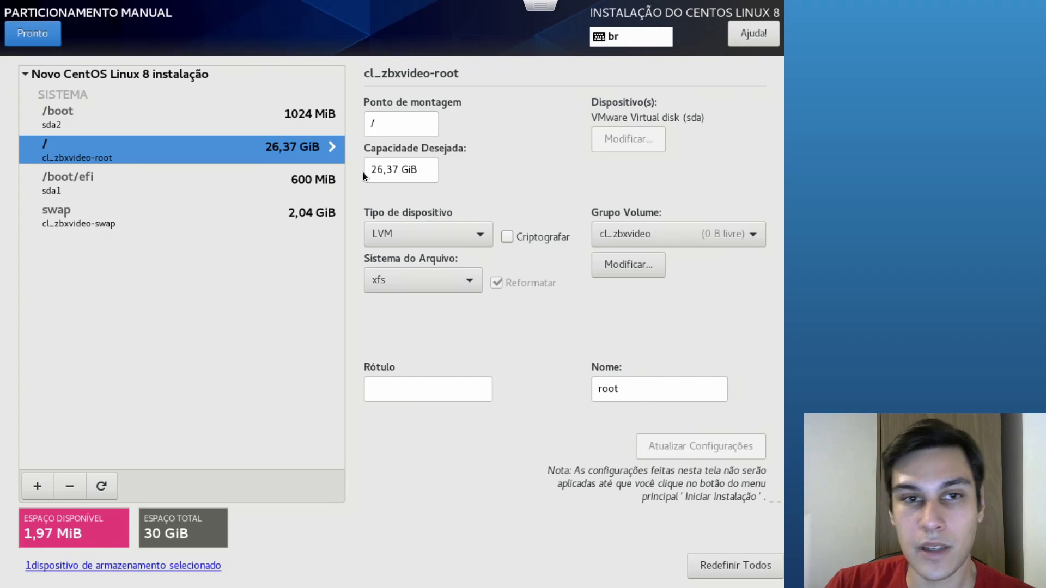
# Shrink the root partition from 26,37 to 10 GiB, then start a new mount point
pyautogui.moveTo(400, 170); pyautogui.dragTo(366, 175)
pyautogui.write('10')
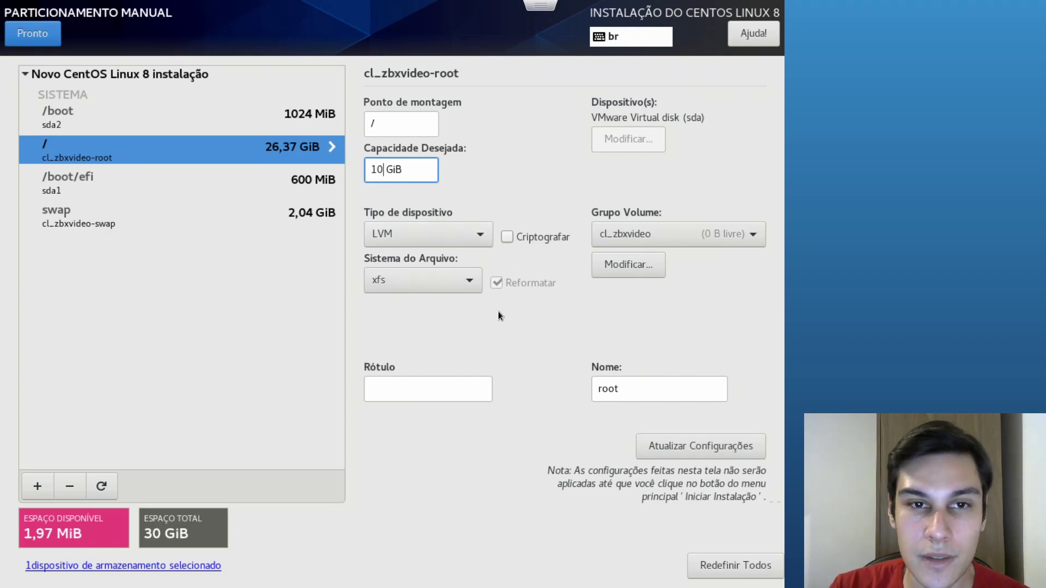
pyautogui.click(688, 449)
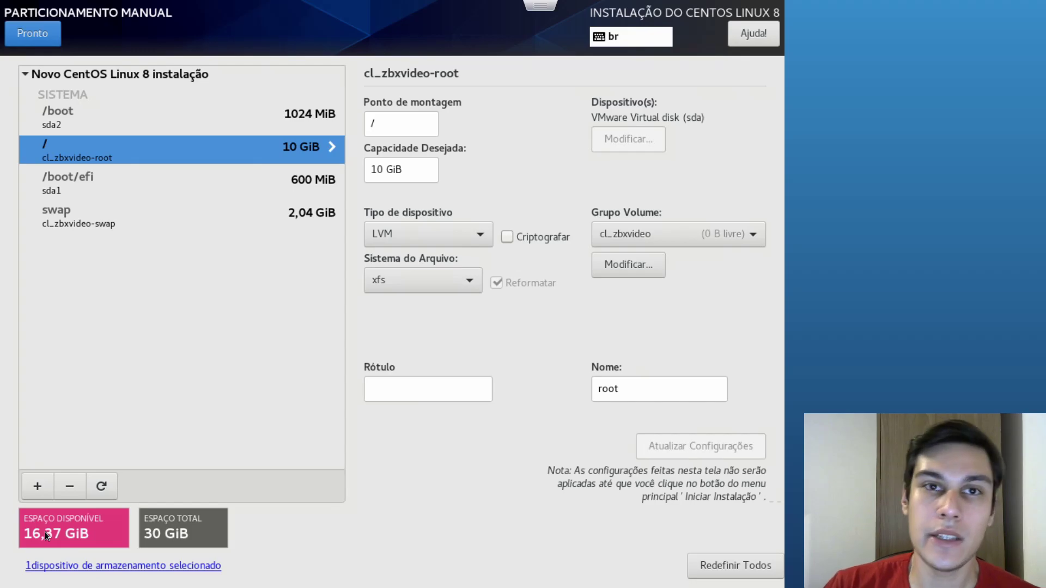
pyautogui.click(35, 495)
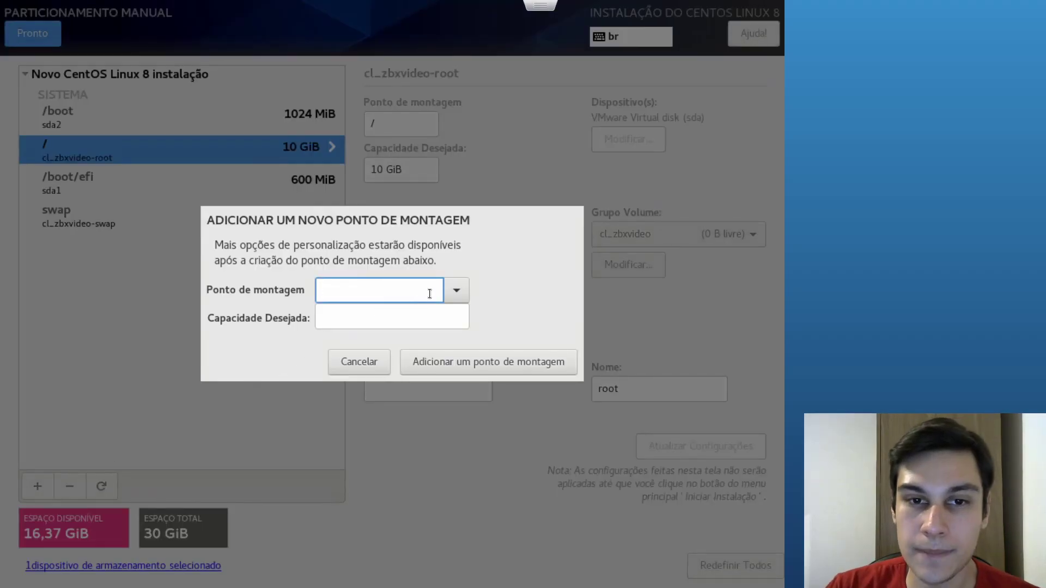
# Add a /var mount point with 5 GiB capacity
pyautogui.click(456, 290)
pyautogui.click(352, 342)
pyautogui.click(368, 326)
pyautogui.write('5 GiB')
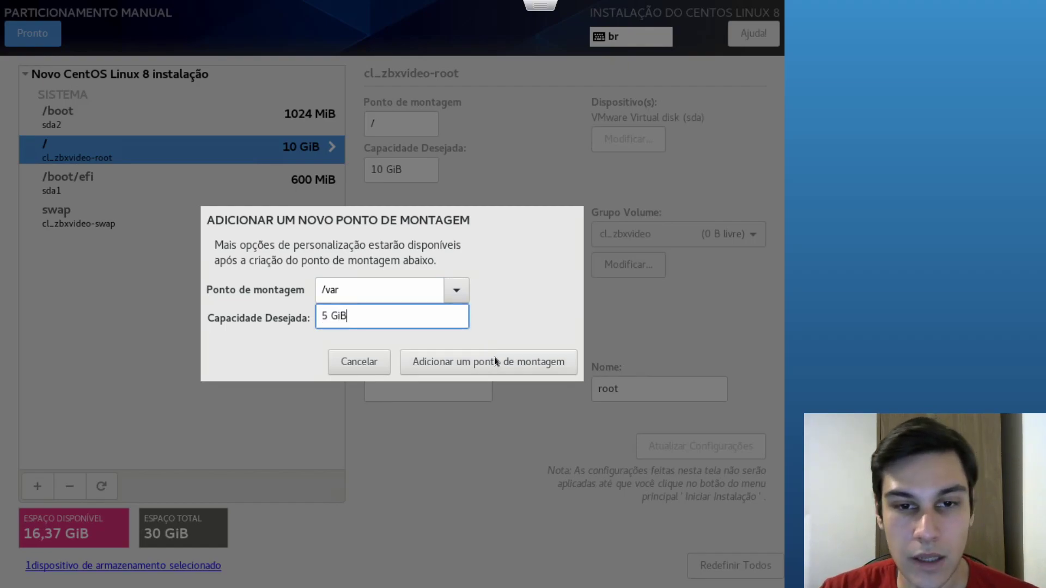
pyautogui.click(550, 361)
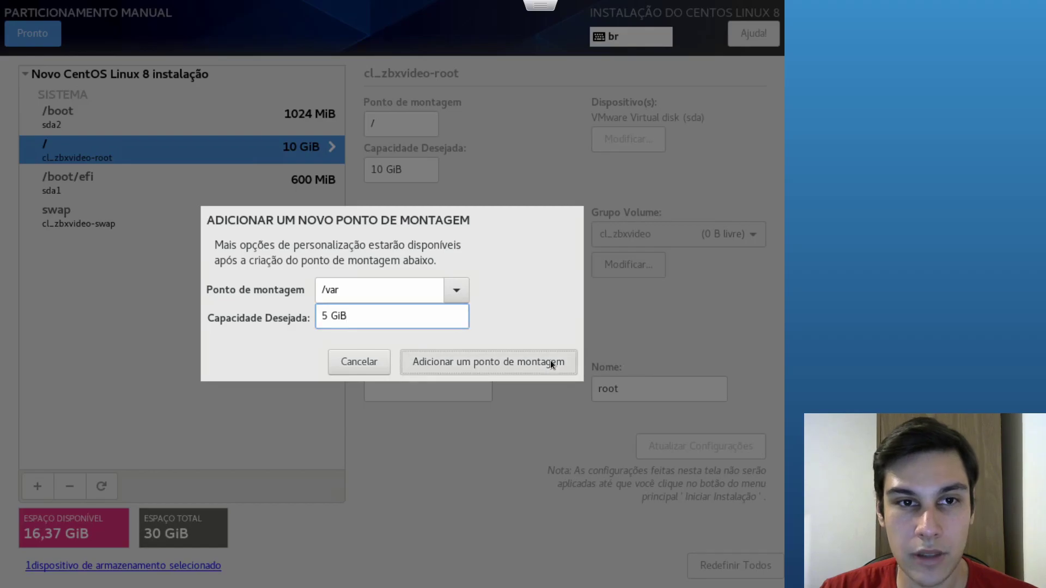
# Place /var in a new volume group named cl_arquivostempvar
pyautogui.click(674, 244)
pyautogui.click(672, 258)
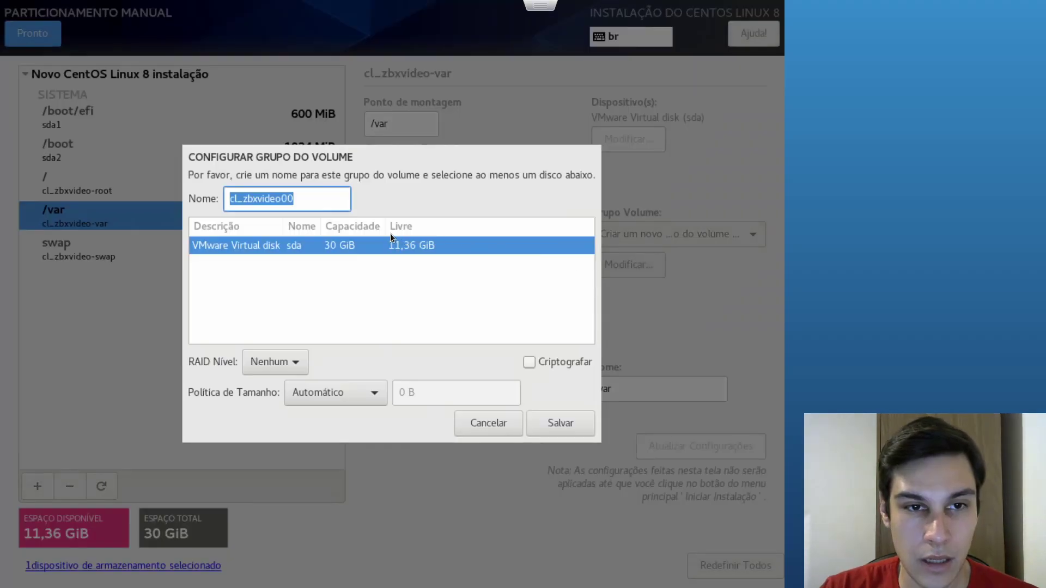
pyautogui.click(315, 199)
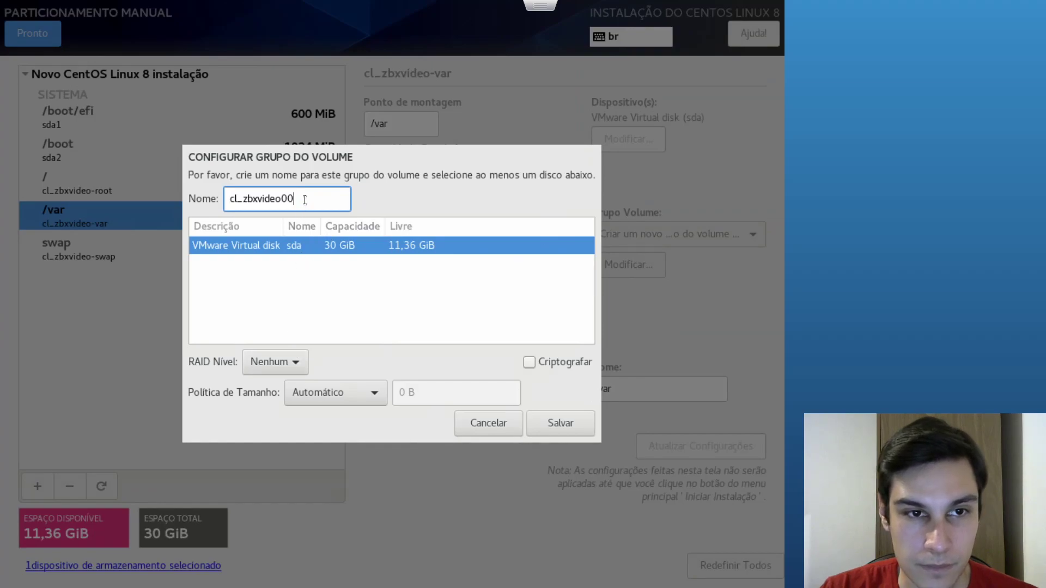
pyautogui.click(409, 317)
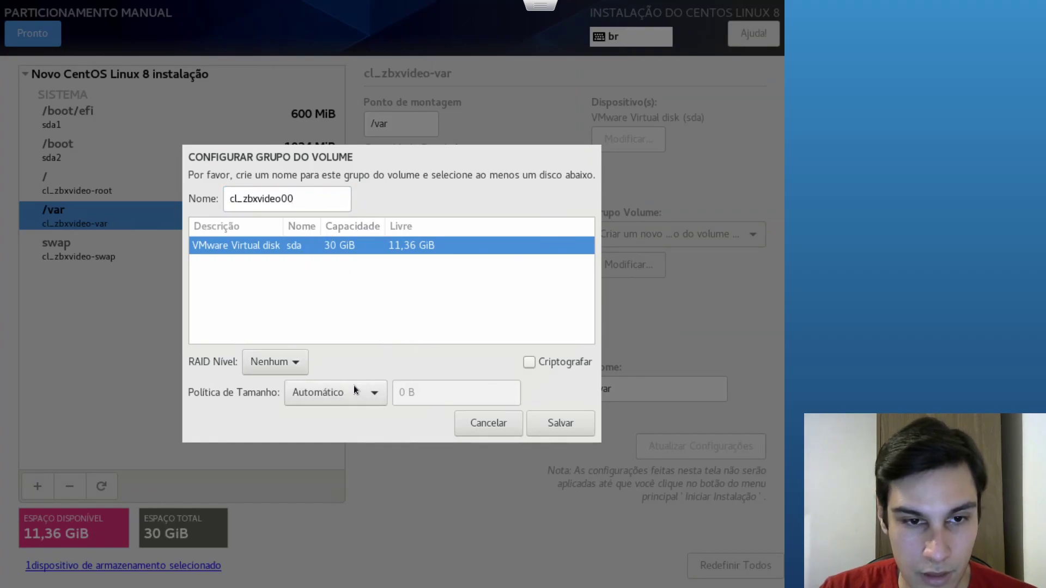
pyautogui.click(304, 198)
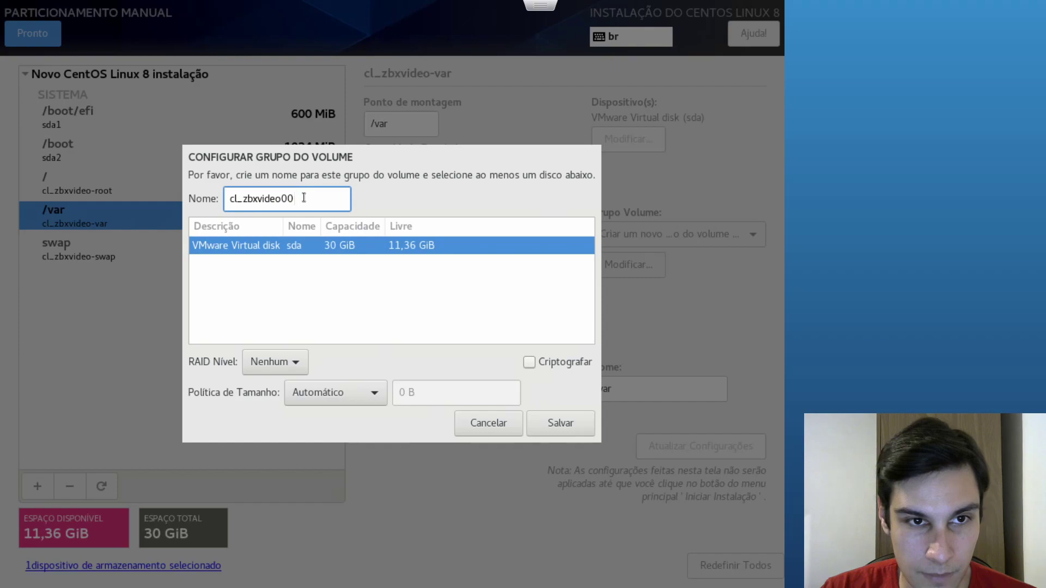
pyautogui.doubleClick(278, 204)
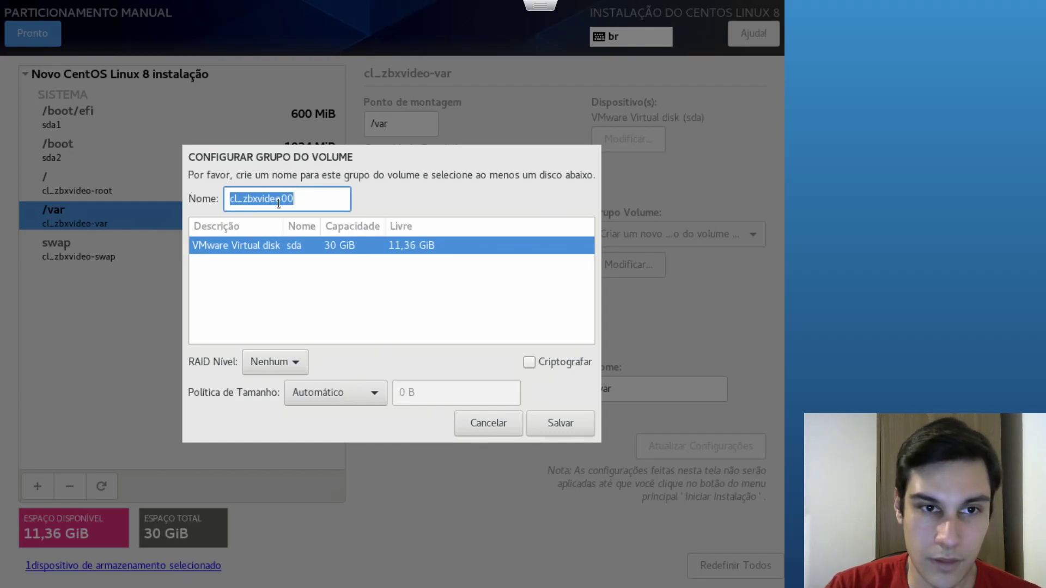
pyautogui.click(278, 203)
pyautogui.press('Left')
pyautogui.press('Left')
pyautogui.press('Left')
pyautogui.press('Left')
pyautogui.press('Left')
pyautogui.press('Left')
pyautogui.press('Left')
pyautogui.press('Left')
pyautogui.hotkey('shift', 'Right')
pyautogui.hotkey('shift', 'Right')
pyautogui.hotkey('shift', 'Right')
pyautogui.hotkey('shift', 'Right')
pyautogui.hotkey('shift', 'Right')
pyautogui.hotkey('shift', 'Right')
pyautogui.hotkey('shift', 'Right')
pyautogui.hotkey('shift', 'Right')
pyautogui.hotkey('shift', 'Right')
pyautogui.hotkey('shift', 'Right')
pyautogui.press('BackSpace')
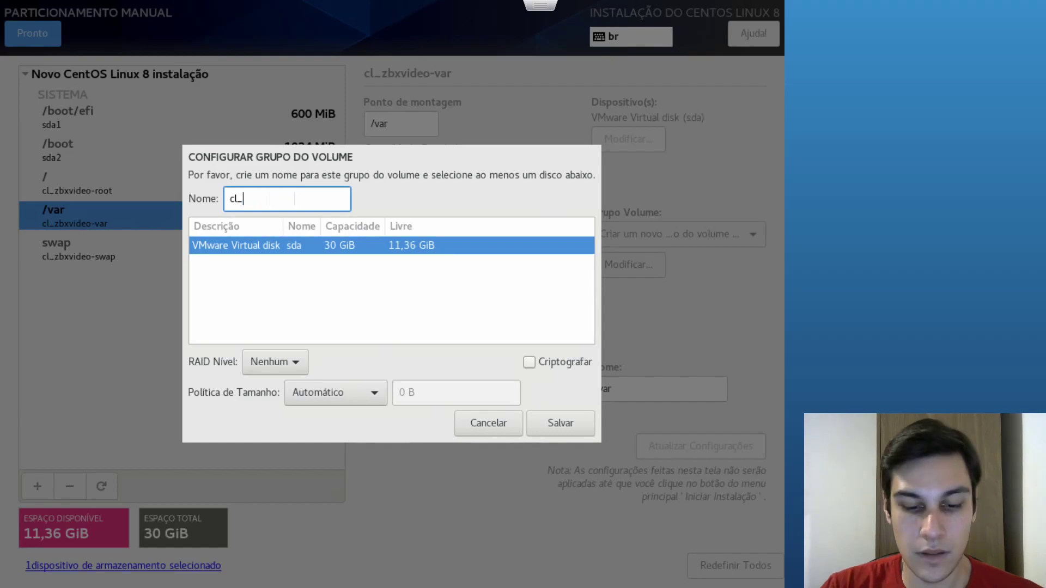
pyautogui.write('arquivostempvar')
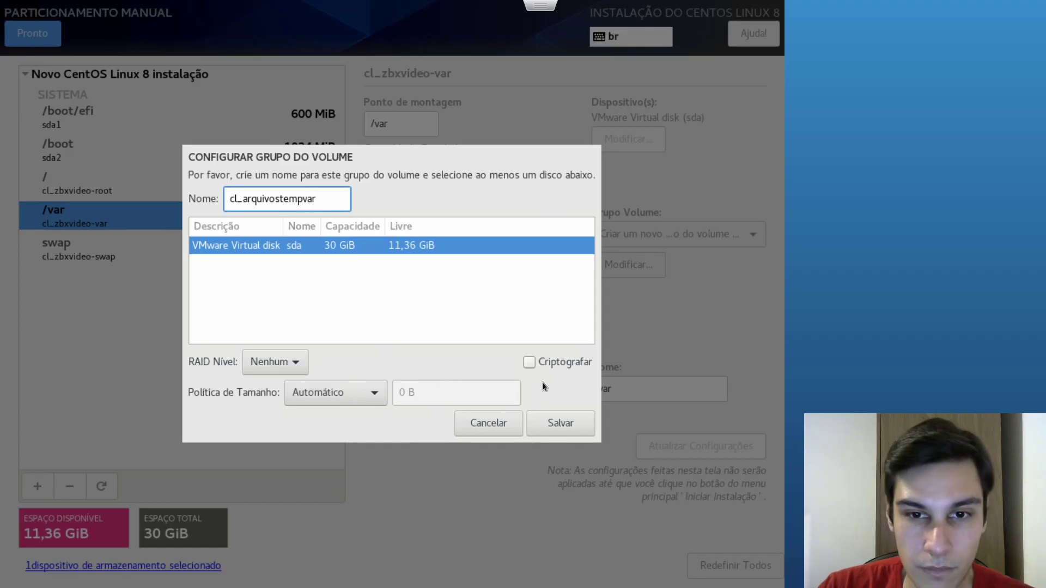
pyautogui.click(567, 420)
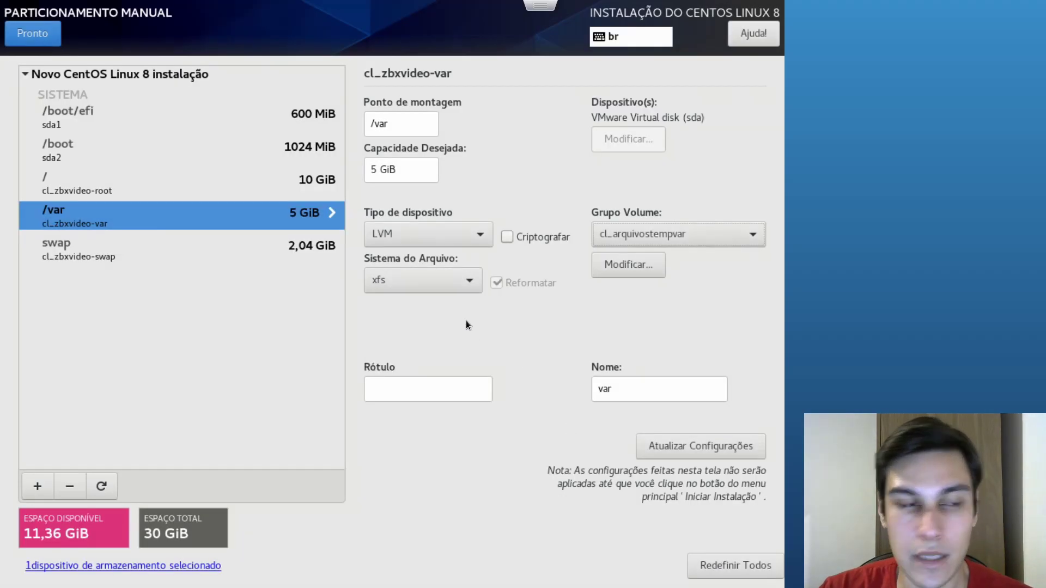
# Add 1 GiB /var/tmp and 1 GiB /tmp mount points
pyautogui.click(37, 486)
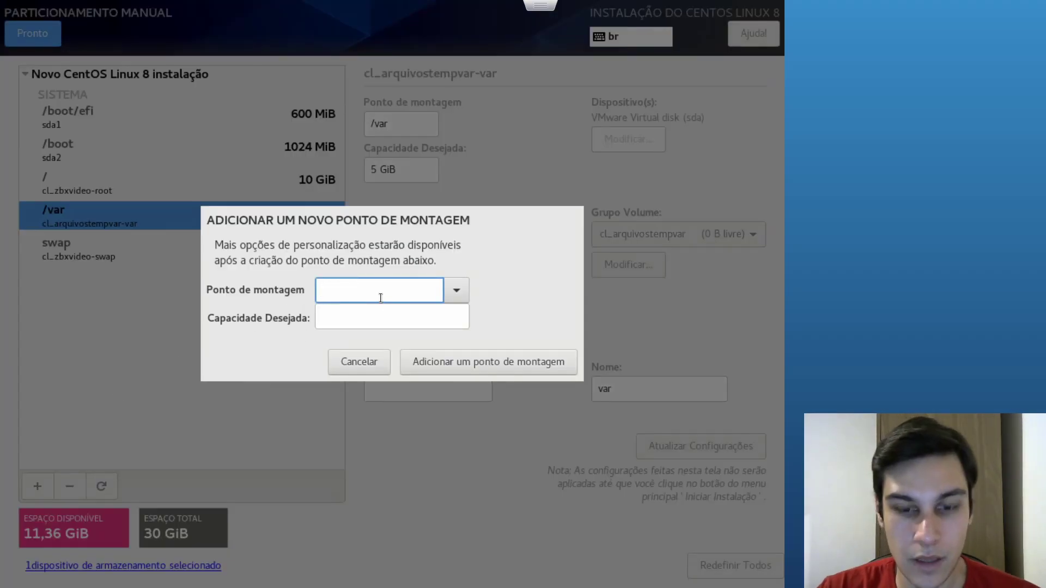
pyautogui.write('/var/tmp')
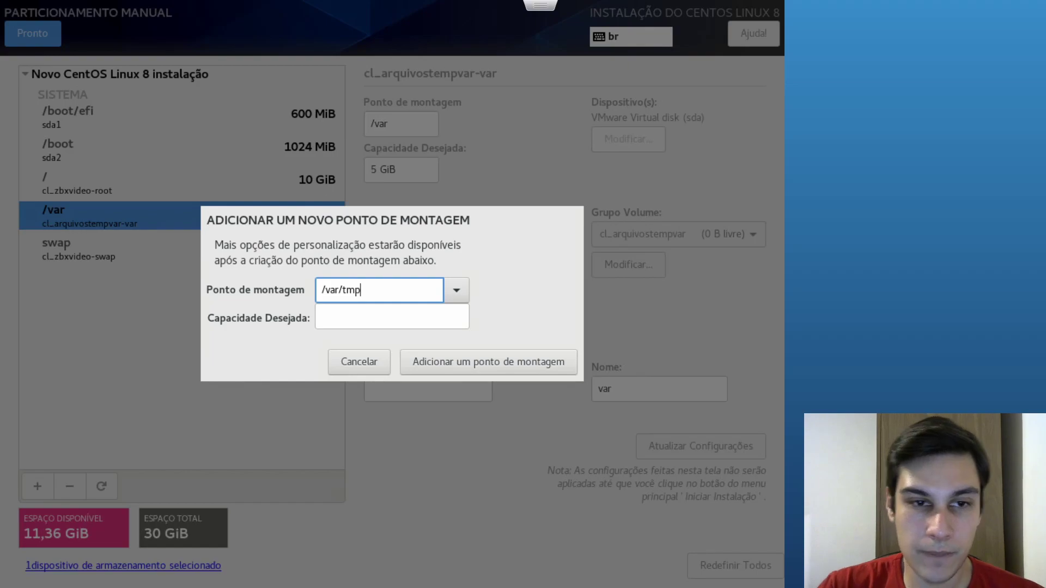
pyautogui.click(373, 313)
pyautogui.write('1 GiB')
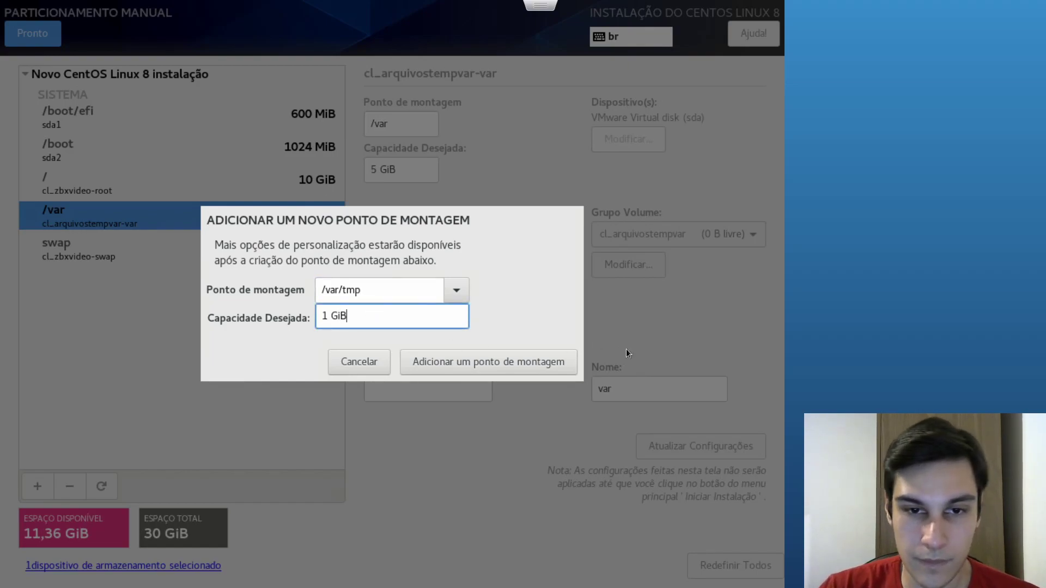
pyautogui.click(504, 360)
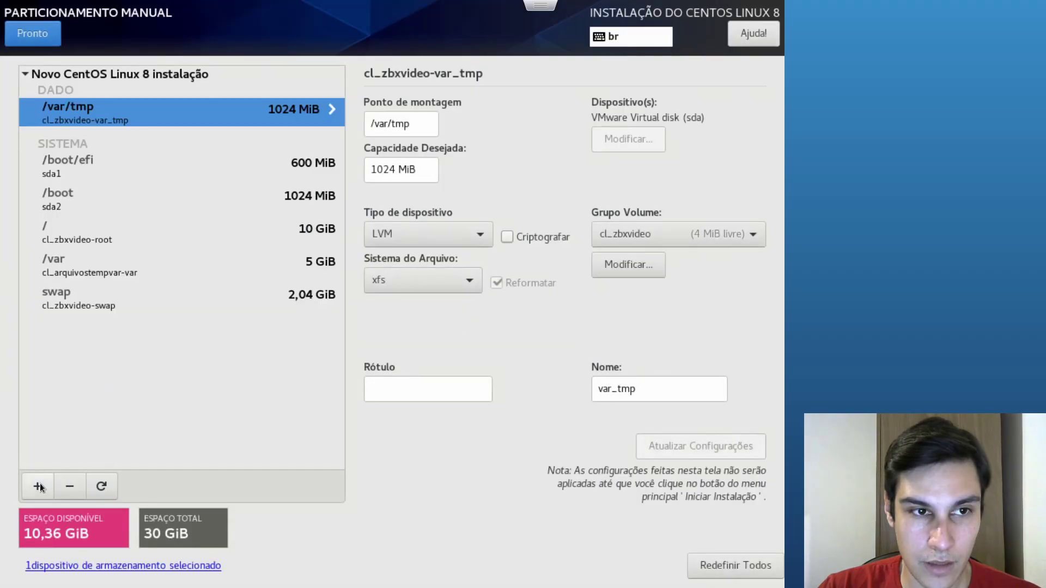
pyautogui.click(38, 486)
pyautogui.write('/tmp')
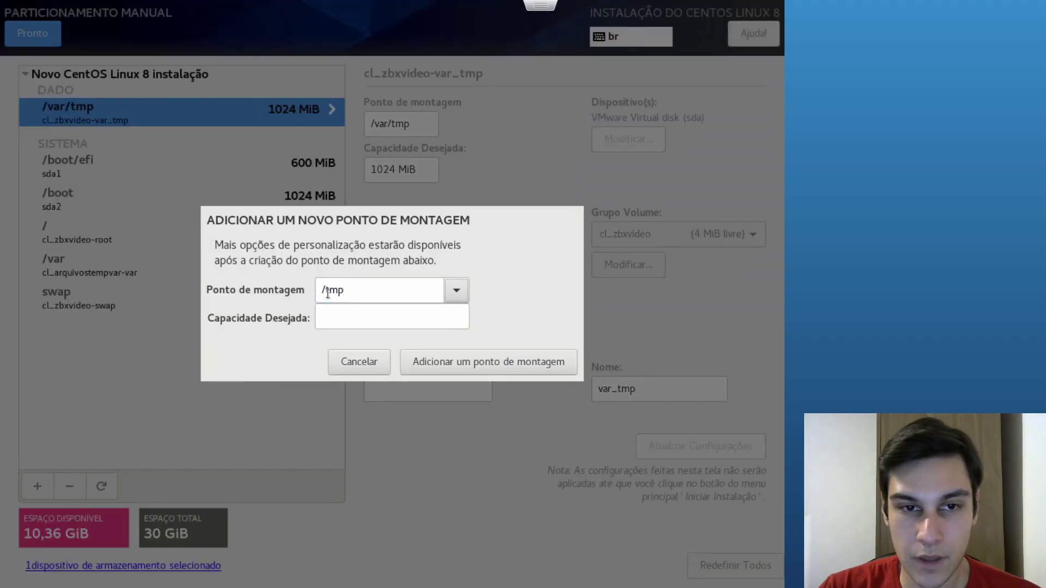
pyautogui.press('Tab')
pyautogui.write('1 GiB')
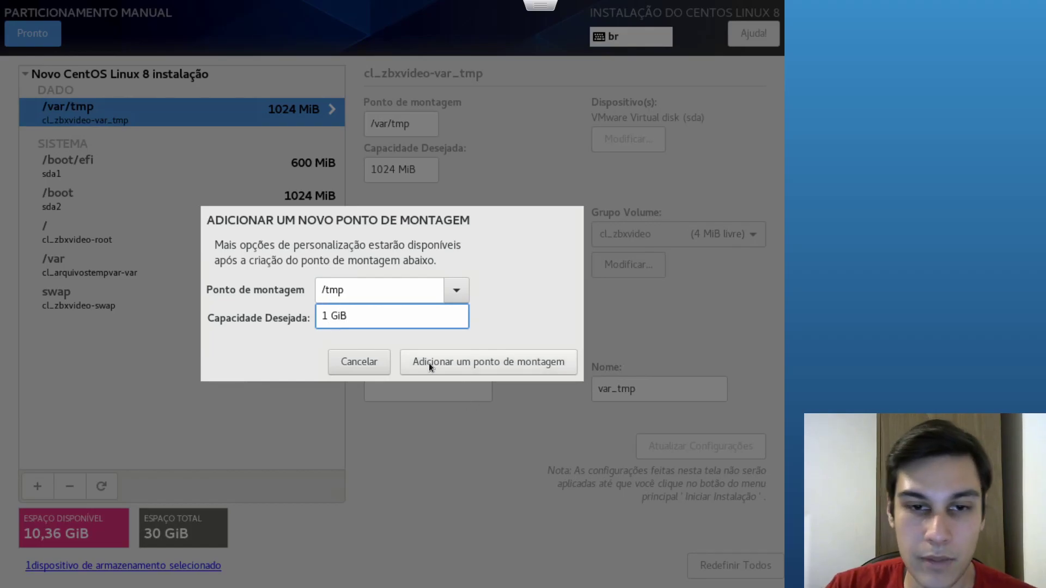
pyautogui.click(447, 357)
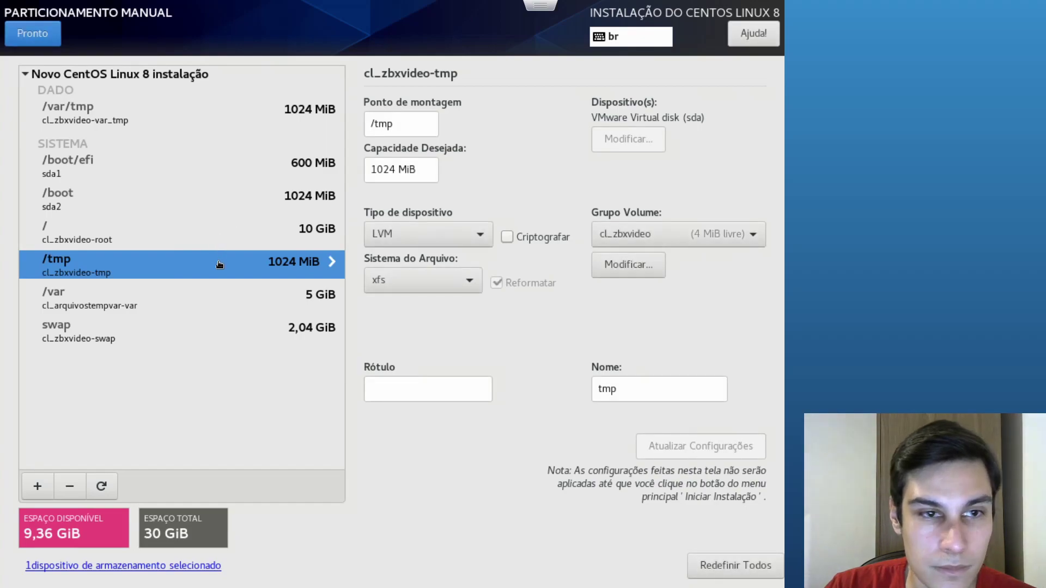
# Review the root, /tmp, /var and /var/tmp volume details
pyautogui.click(212, 238)
pyautogui.click(181, 266)
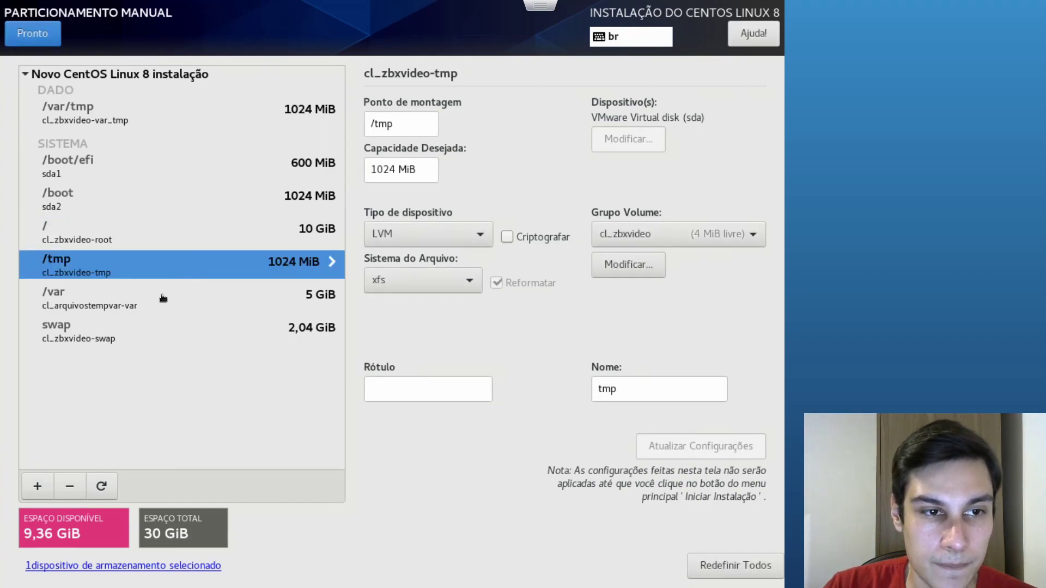
pyautogui.click(213, 295)
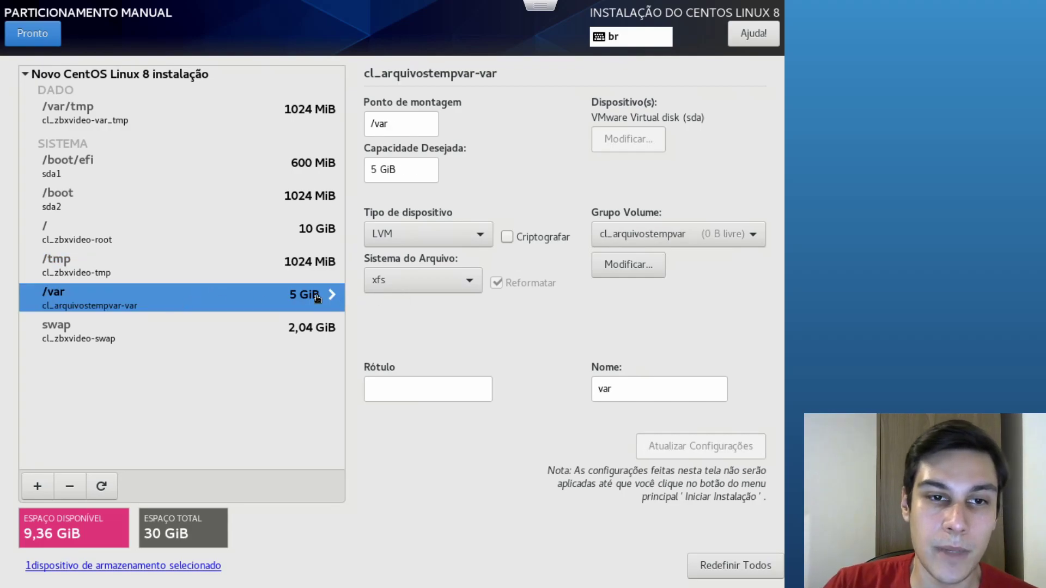
pyautogui.click(292, 263)
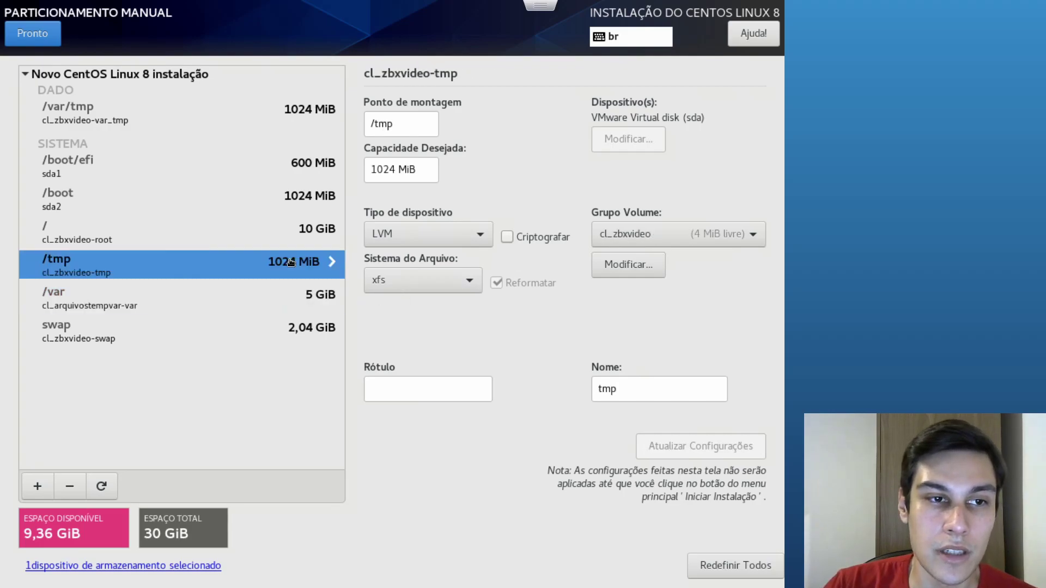
pyautogui.click(224, 112)
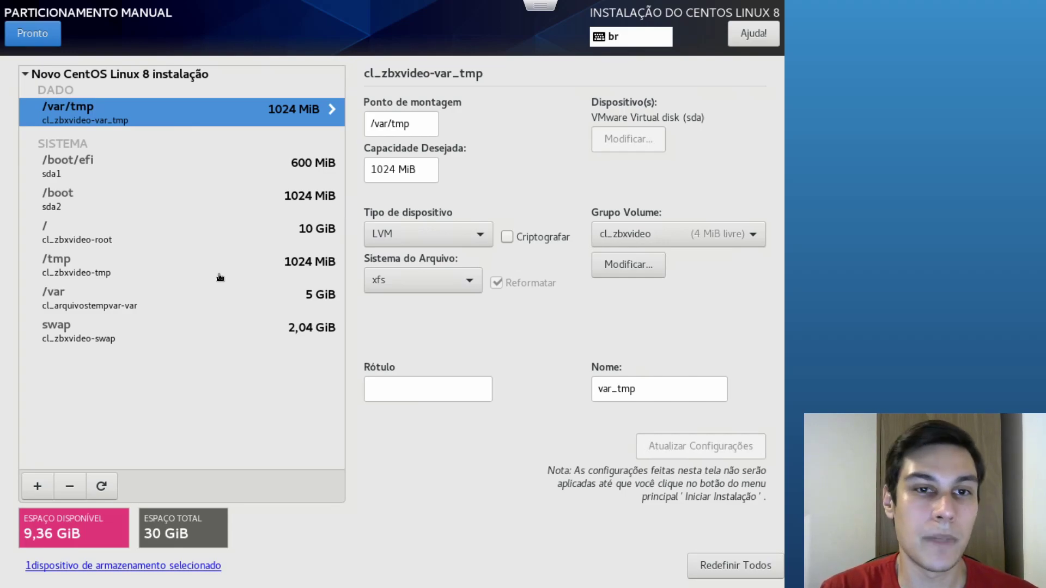
# Move /var/tmp and /tmp into the cl_arquivostempvar volume group
pyautogui.click(635, 234)
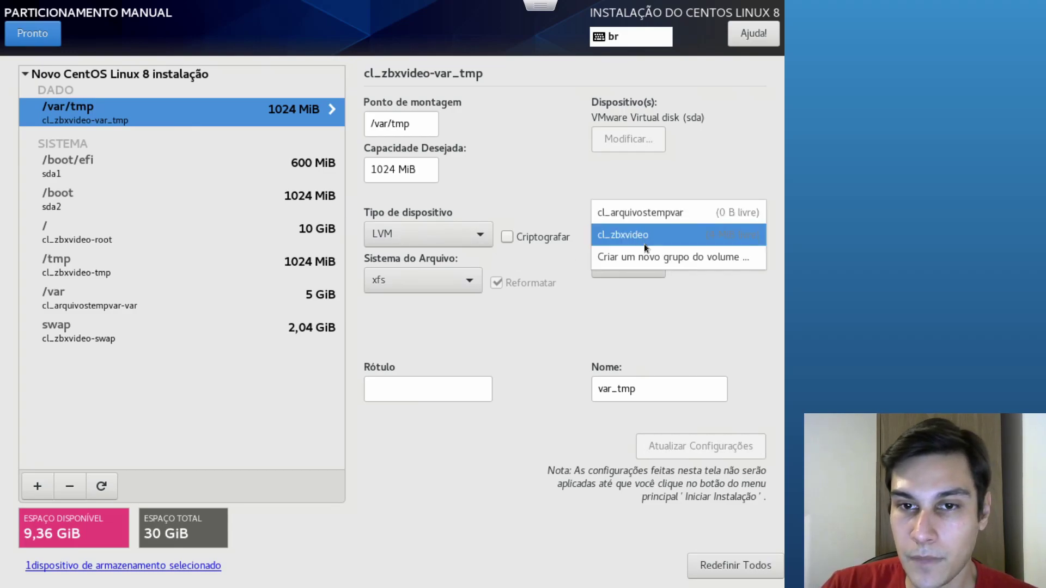
pyautogui.click(647, 214)
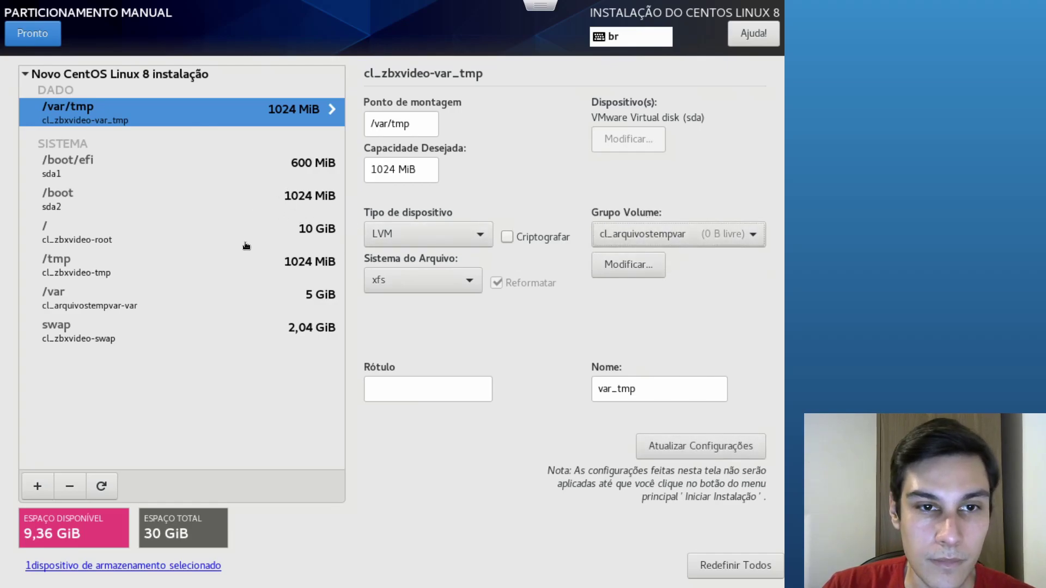
pyautogui.click(237, 267)
pyautogui.click(678, 236)
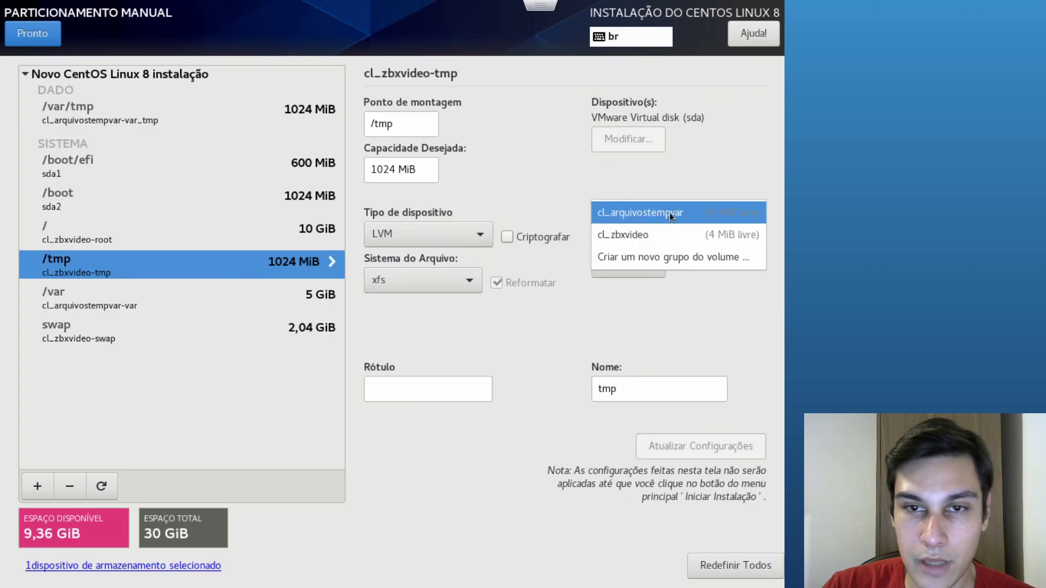
pyautogui.click(669, 213)
pyautogui.click(673, 241)
pyautogui.click(682, 237)
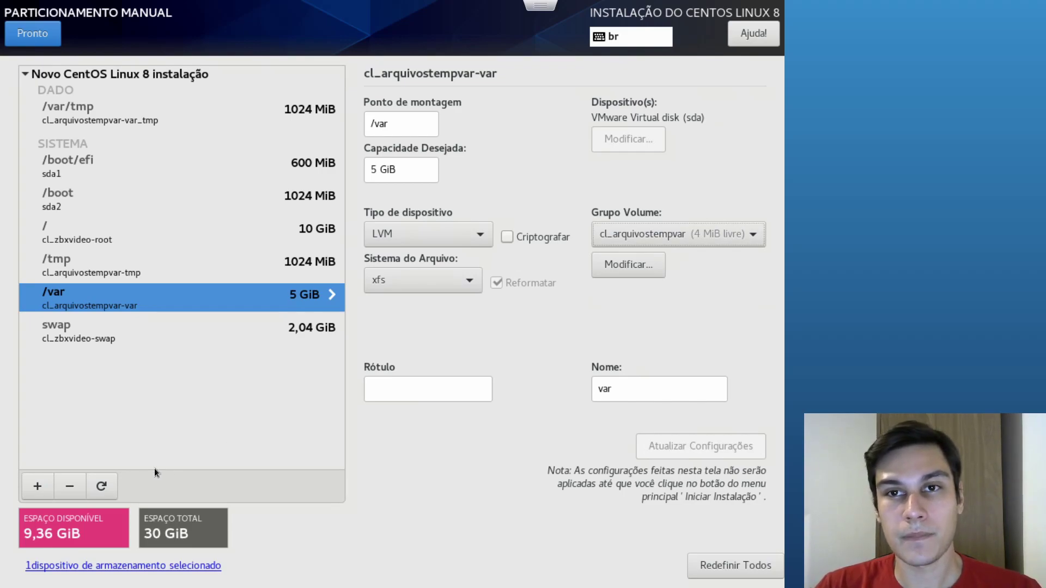
# Add a /var/lib/mysql mount point
pyautogui.click(35, 480)
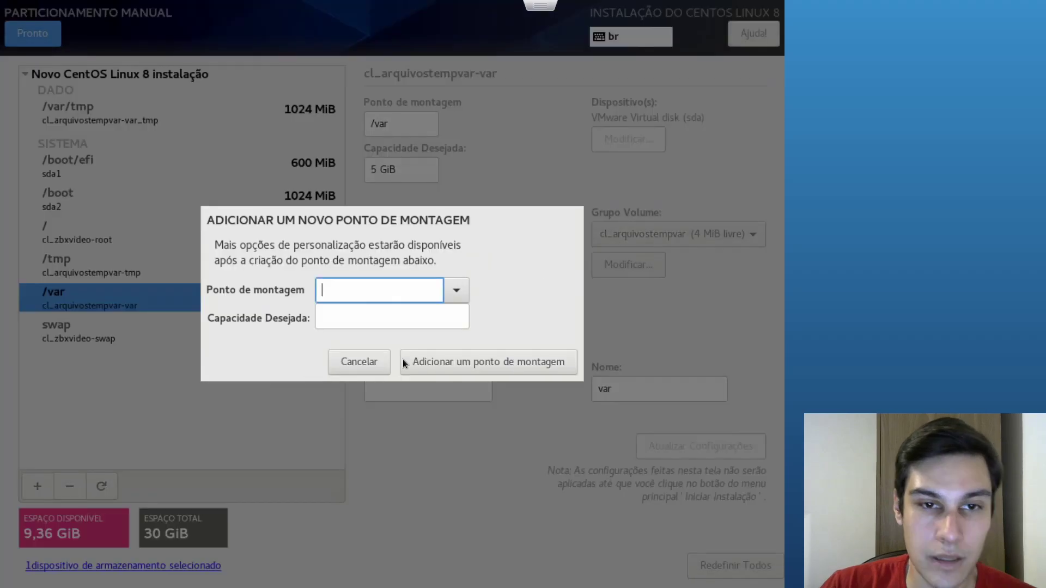
pyautogui.write('/var/lib;')
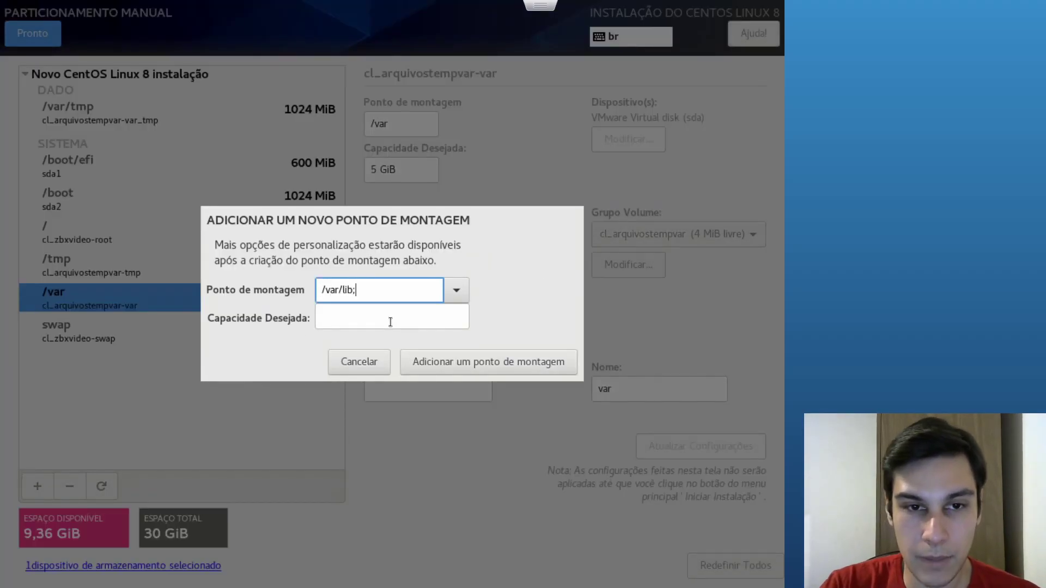
pyautogui.press('BackSpace')
pyautogui.write('/mysql;')
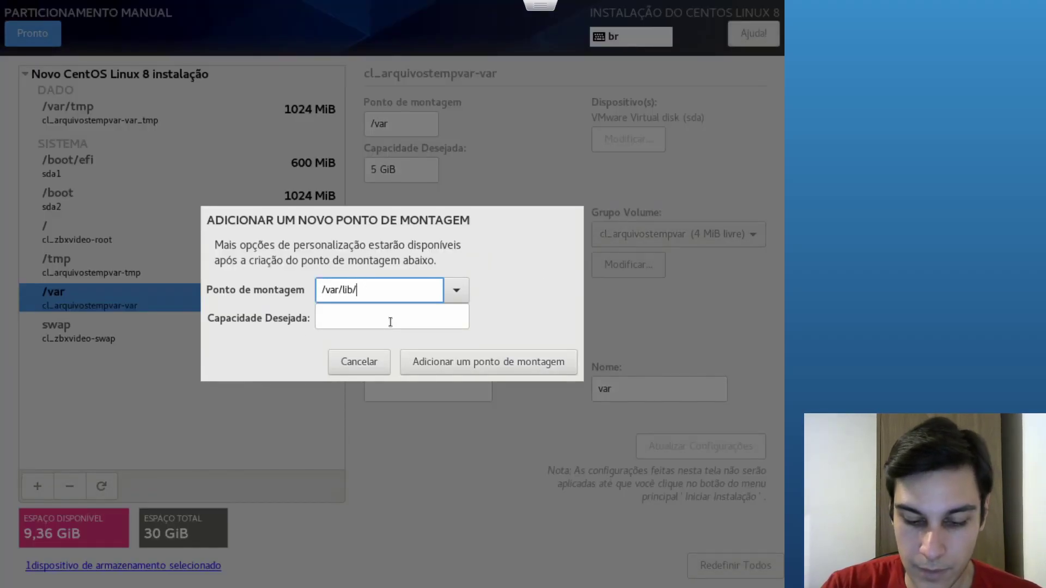
pyautogui.press('BackSpace')
pyautogui.press('BackSpace')
pyautogui.write('l')
pyautogui.click(492, 359)
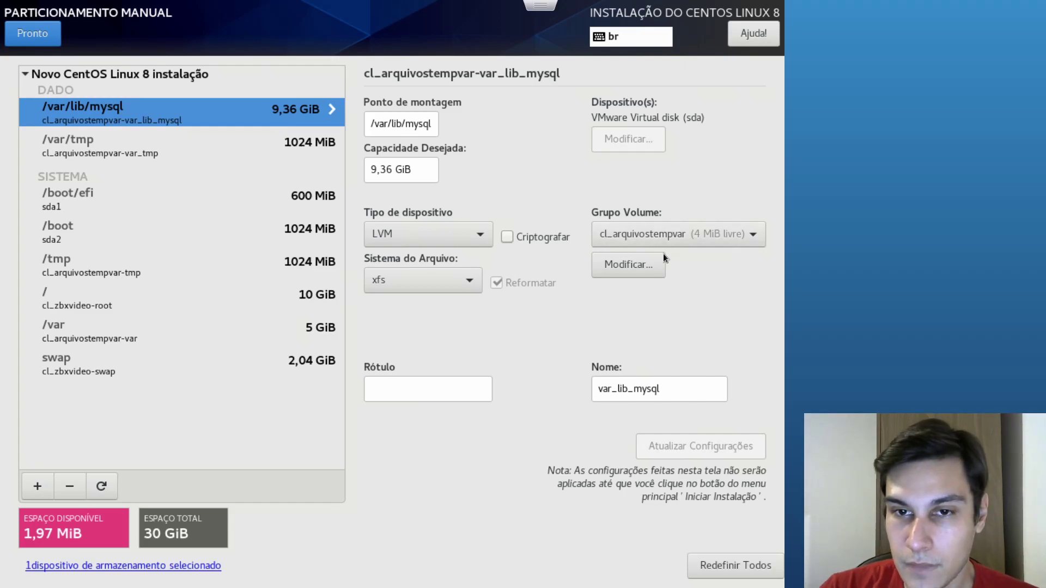
# Create a new volume group cl_bancodedados for /var/lib/mysql
pyautogui.click(656, 240)
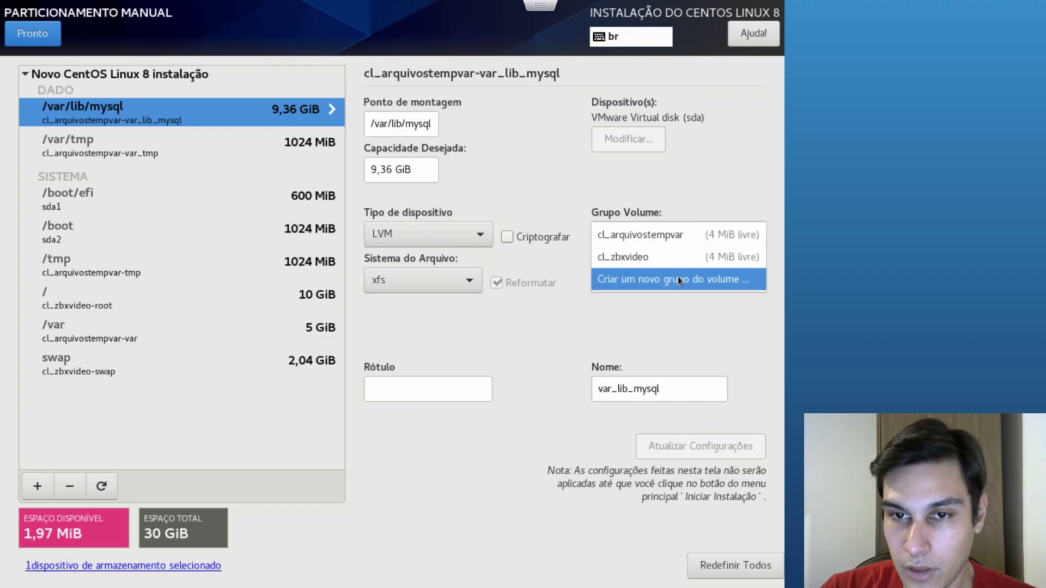
pyautogui.click(676, 278)
pyautogui.click(307, 202)
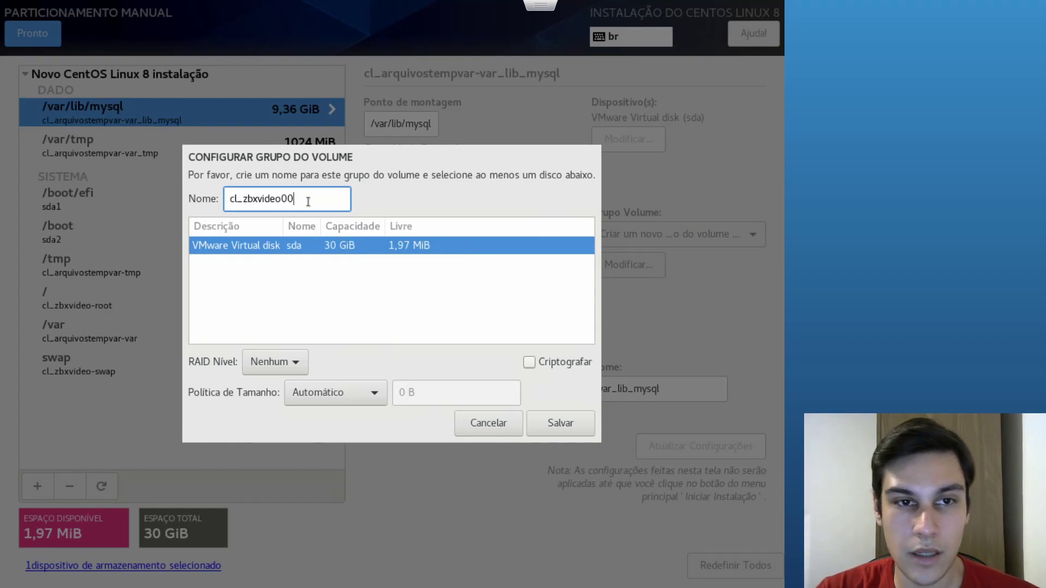
pyautogui.hotkey('shift', 'Left')
pyautogui.hotkey('shift', 'Left')
pyautogui.hotkey('shift', 'Left')
pyautogui.hotkey('shift', 'Left')
pyautogui.hotkey('shift', 'Left')
pyautogui.hotkey('shift', 'Left')
pyautogui.hotkey('shift', 'Left')
pyautogui.hotkey('shift', 'Left')
pyautogui.hotkey('shift', 'Left')
pyautogui.hotkey('shift', 'Left')
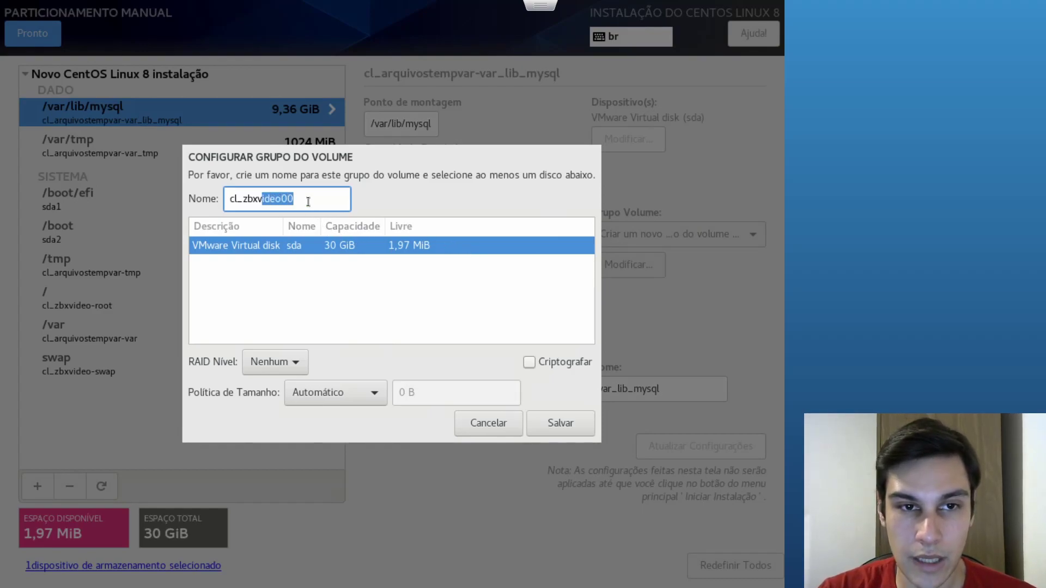
pyautogui.write('bancodedados')
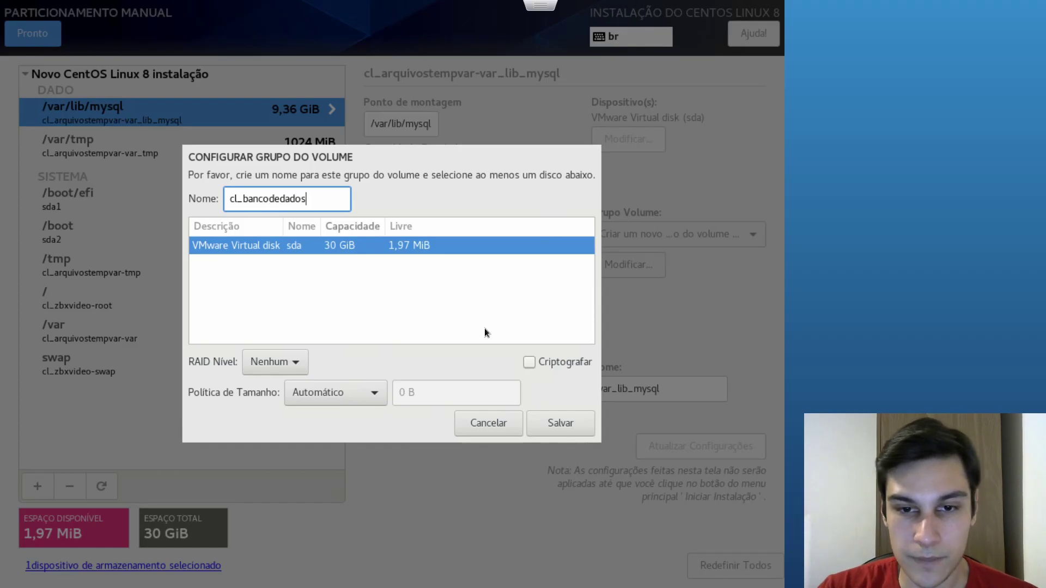
pyautogui.click(563, 419)
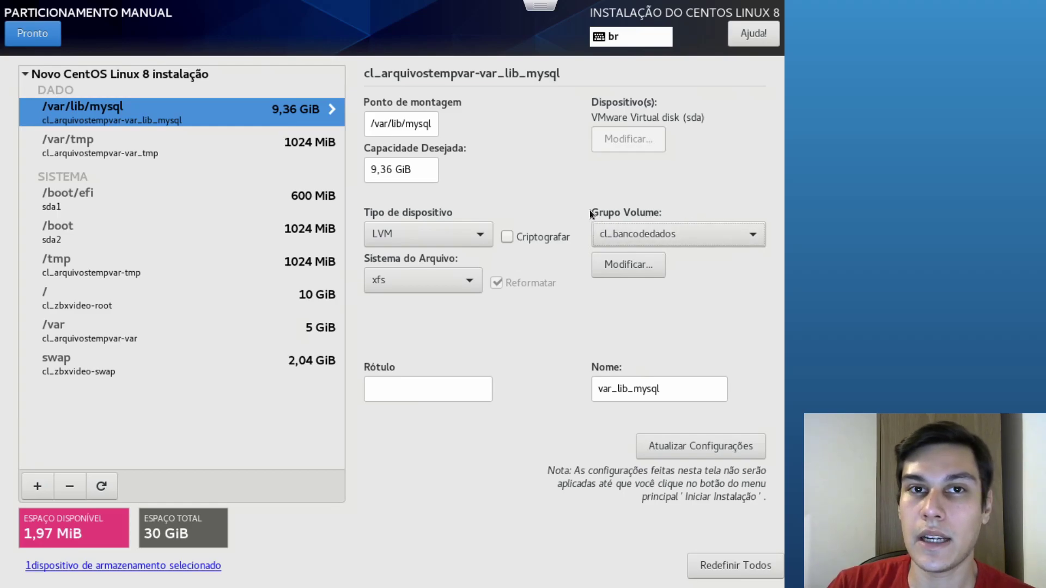
# Keep cl_bancodedados as the group and check the /var/lib/mysql and /var/tmp details
pyautogui.click(602, 228)
pyautogui.click(620, 233)
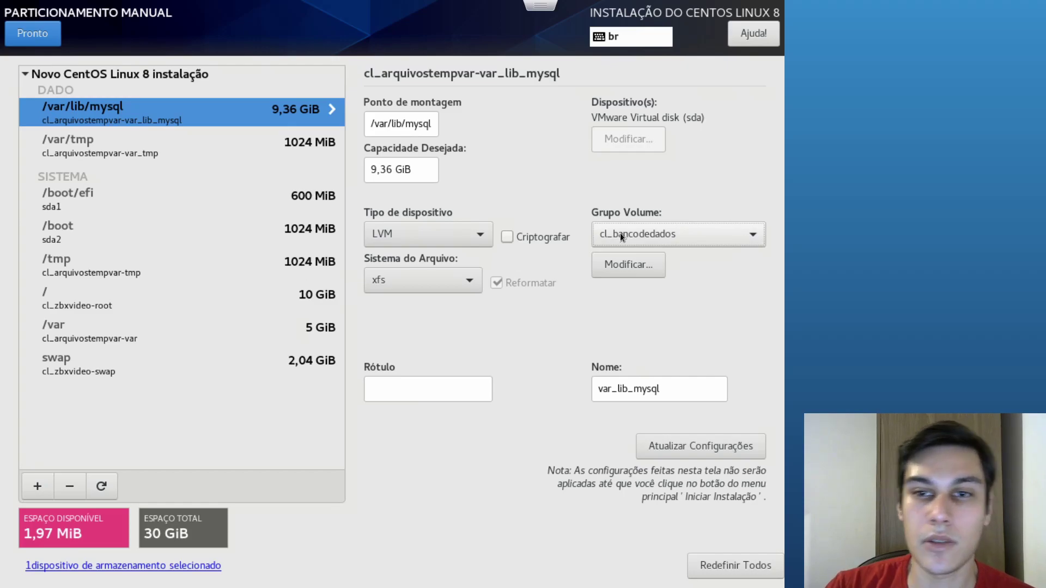
pyautogui.click(620, 233)
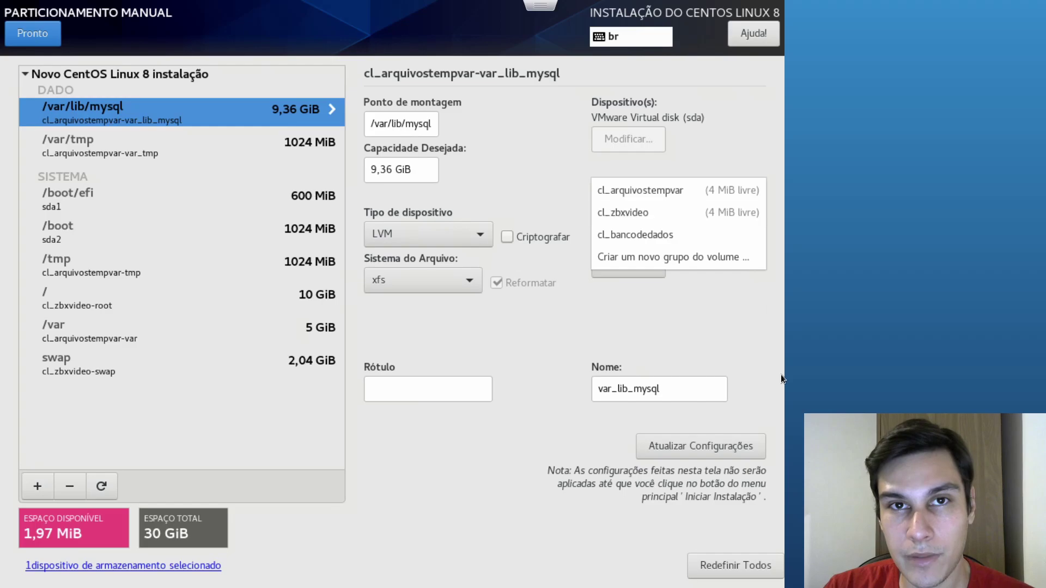
pyautogui.click(730, 277)
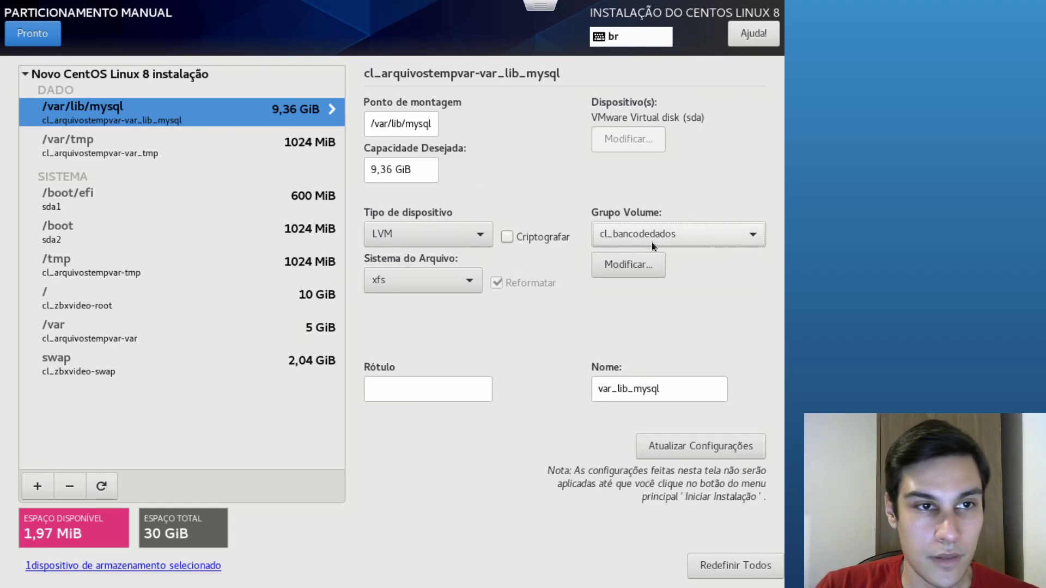
pyautogui.click(242, 137)
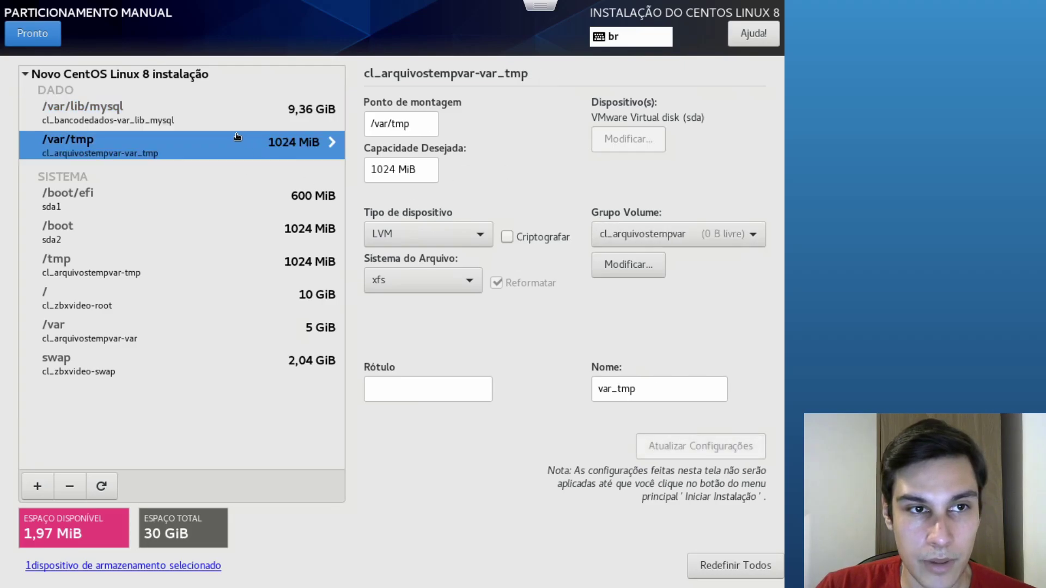
pyautogui.click(112, 123)
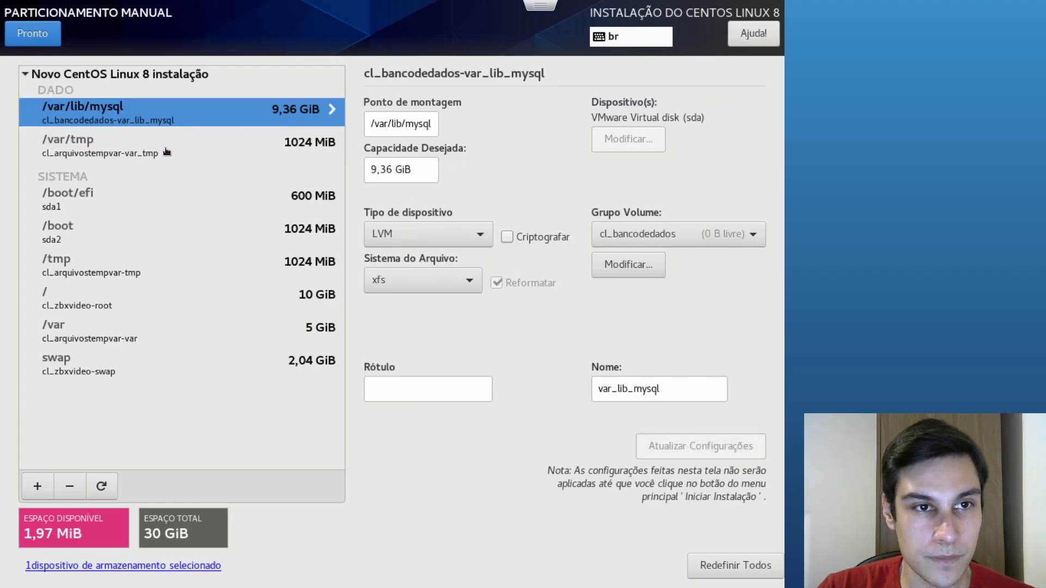
pyautogui.click(167, 152)
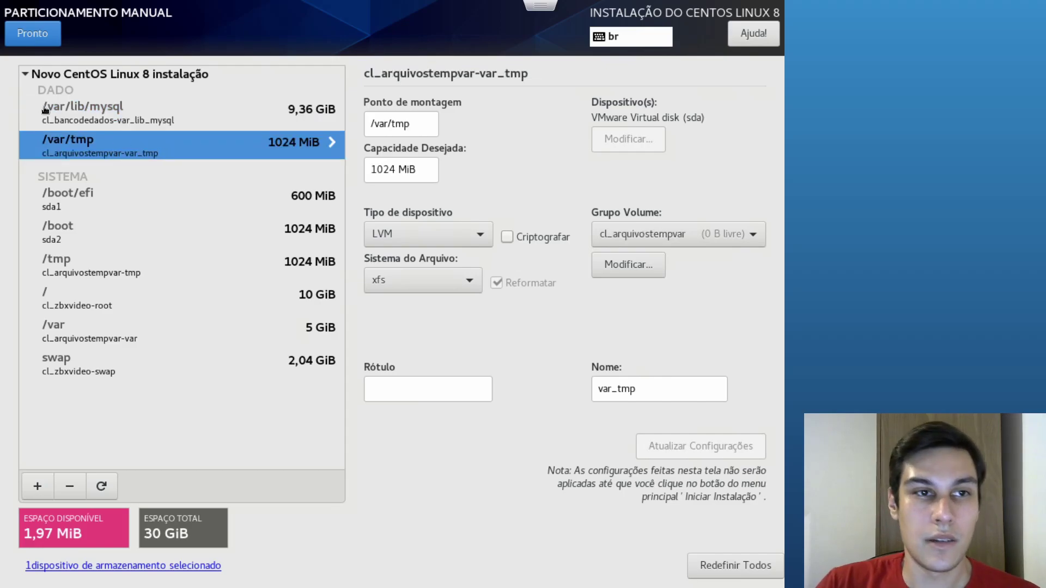
pyautogui.click(28, 77)
pyautogui.click(27, 76)
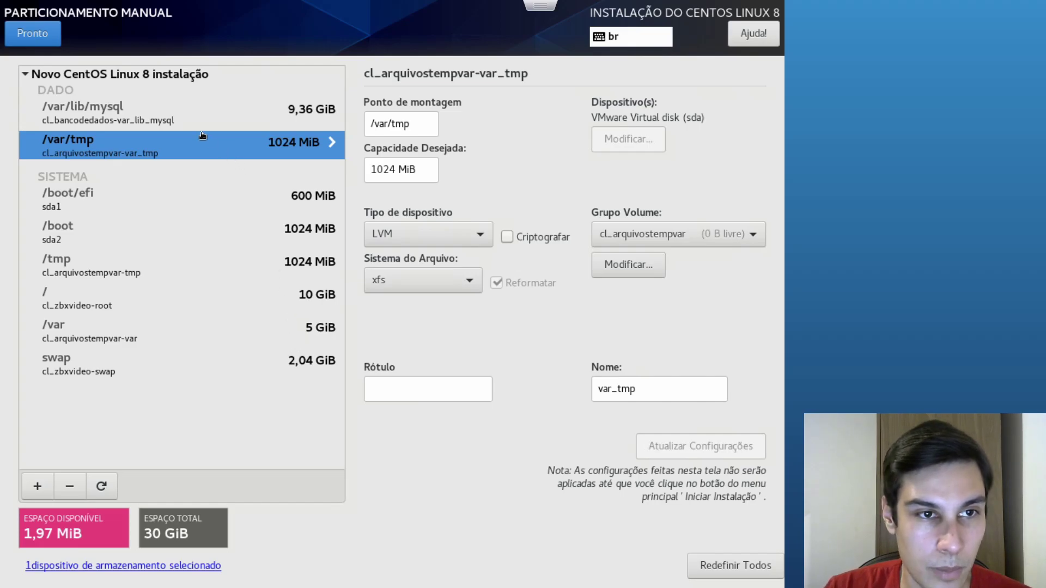
# Accept the partitioning changes and begin the CentOS installation
pyautogui.click(40, 44)
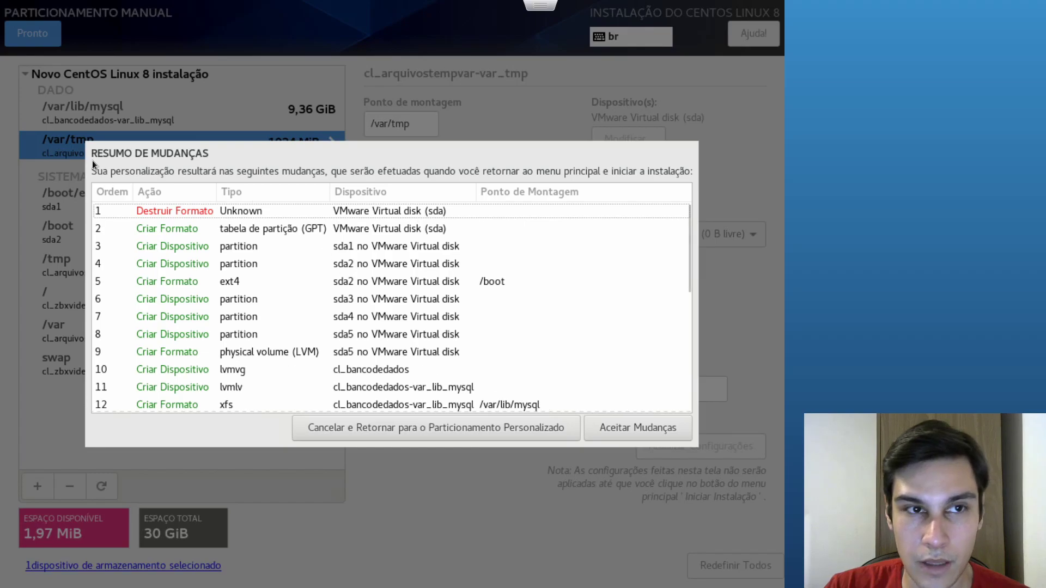
pyautogui.click(643, 430)
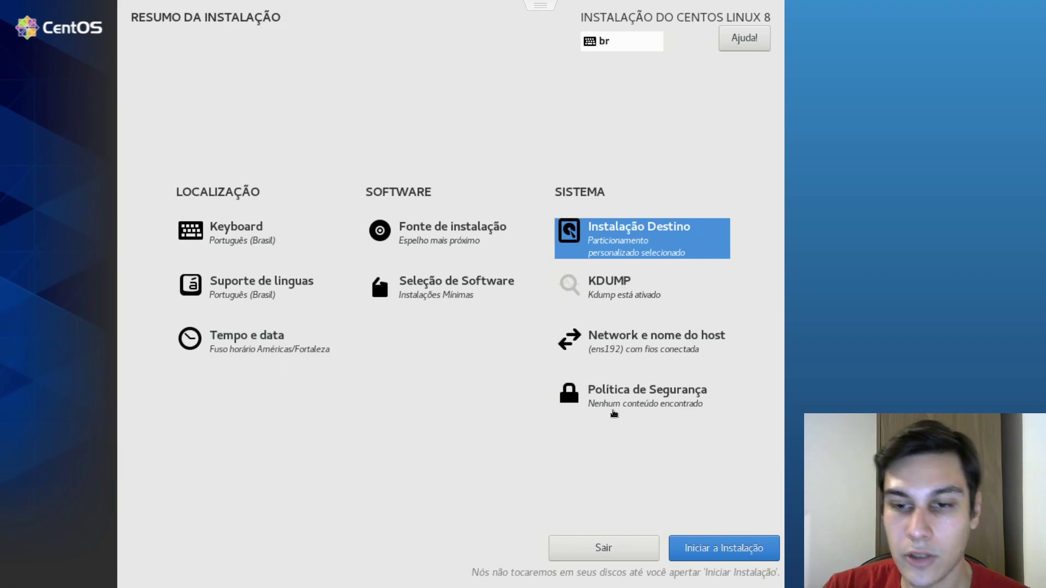
pyautogui.click(724, 550)
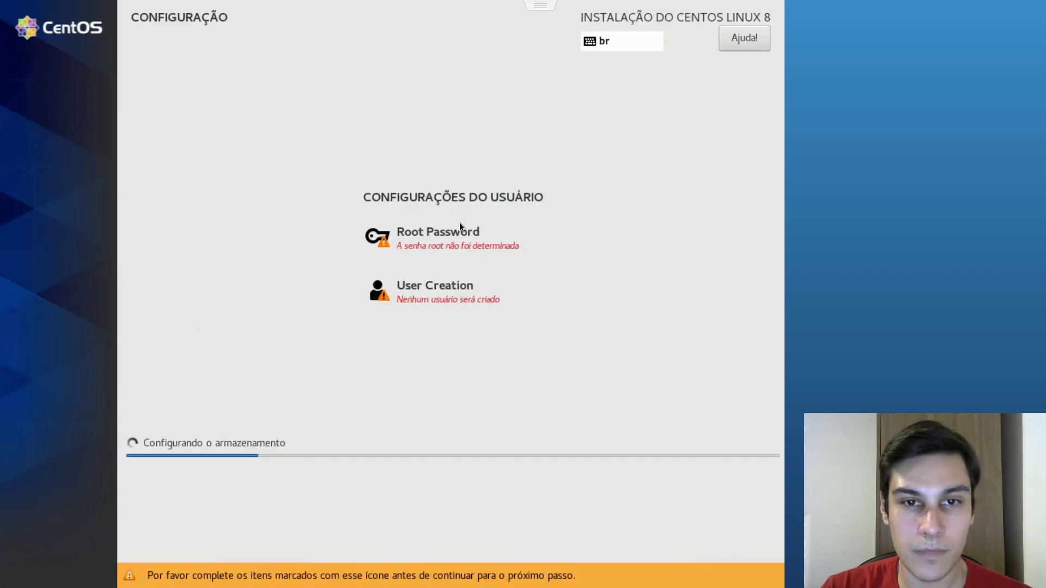
# Enter and confirm a short root password, accepting the weak-password warning
pyautogui.click(461, 238)
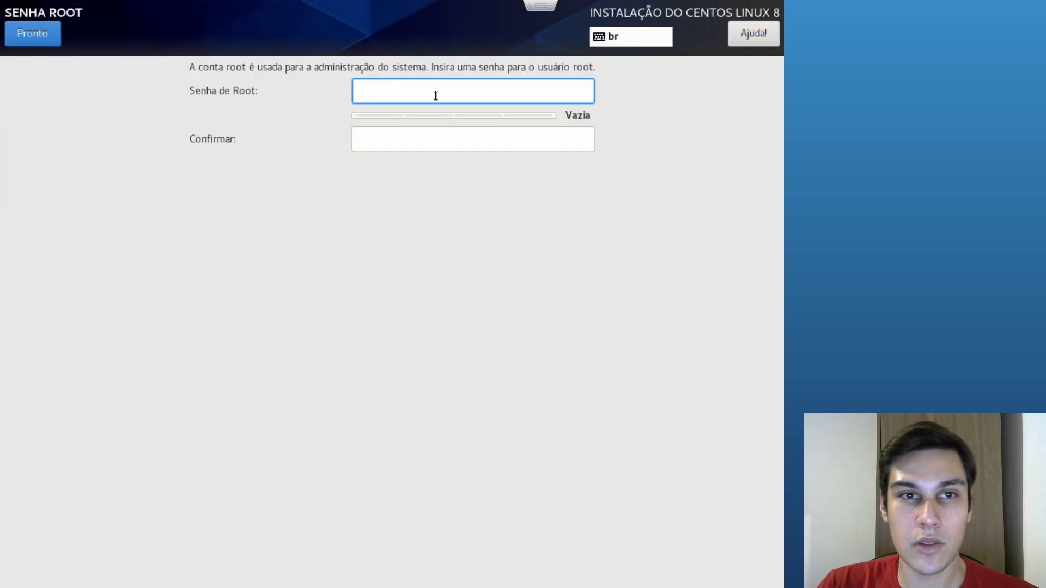
pyautogui.write('1234')
pyautogui.press('Tab')
pyautogui.write('1234')
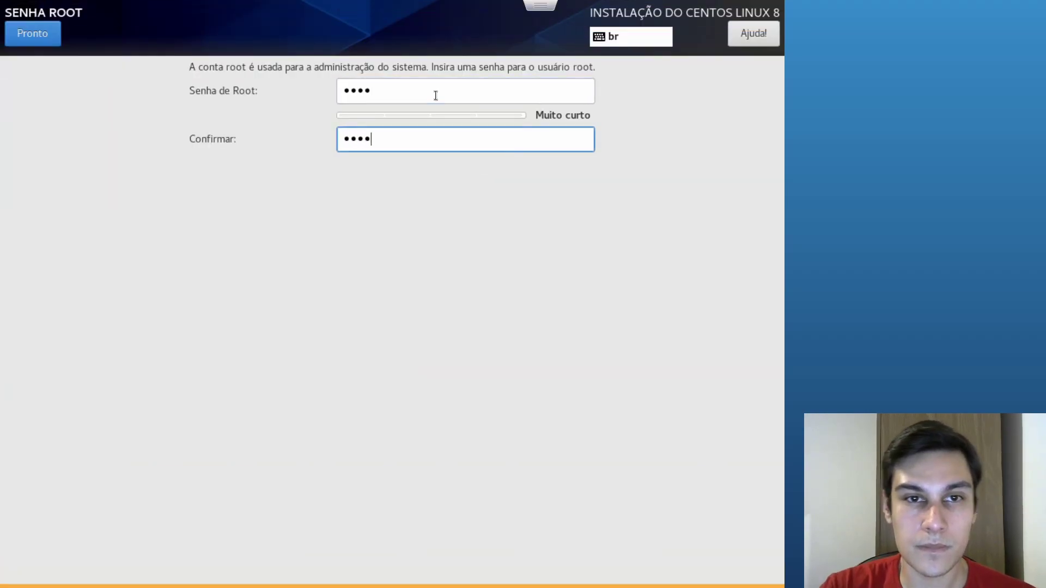
pyautogui.click(29, 36)
pyautogui.click(28, 35)
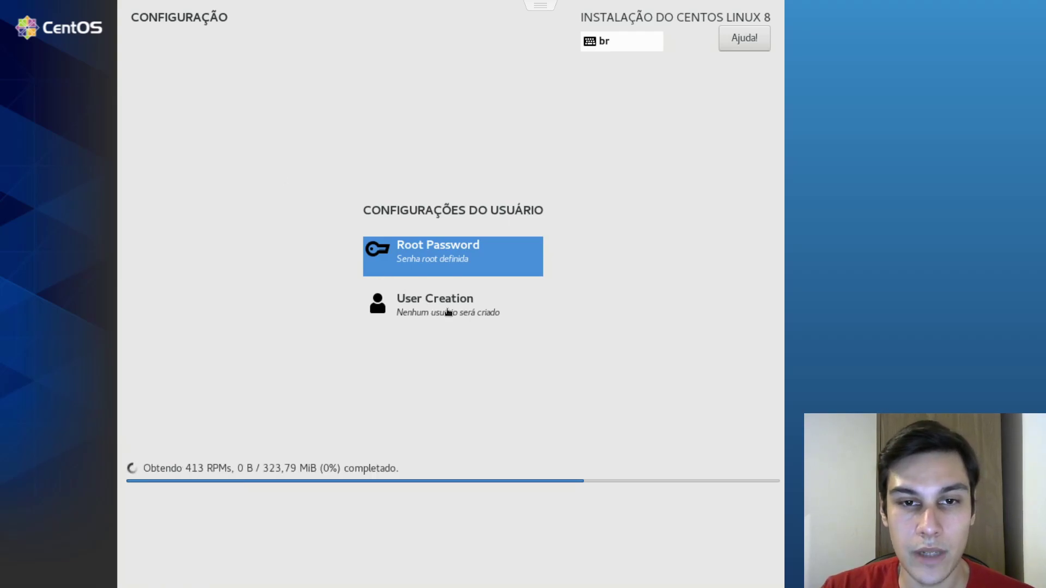
# Enter the new user's full name and username and mark the account as administrator
pyautogui.click(404, 298)
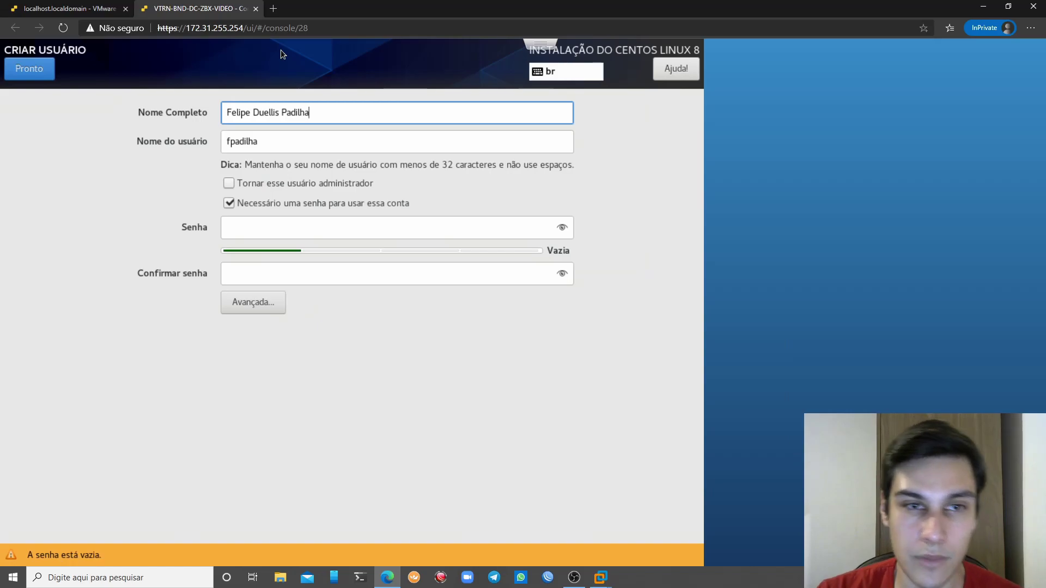
pyautogui.press('F11')
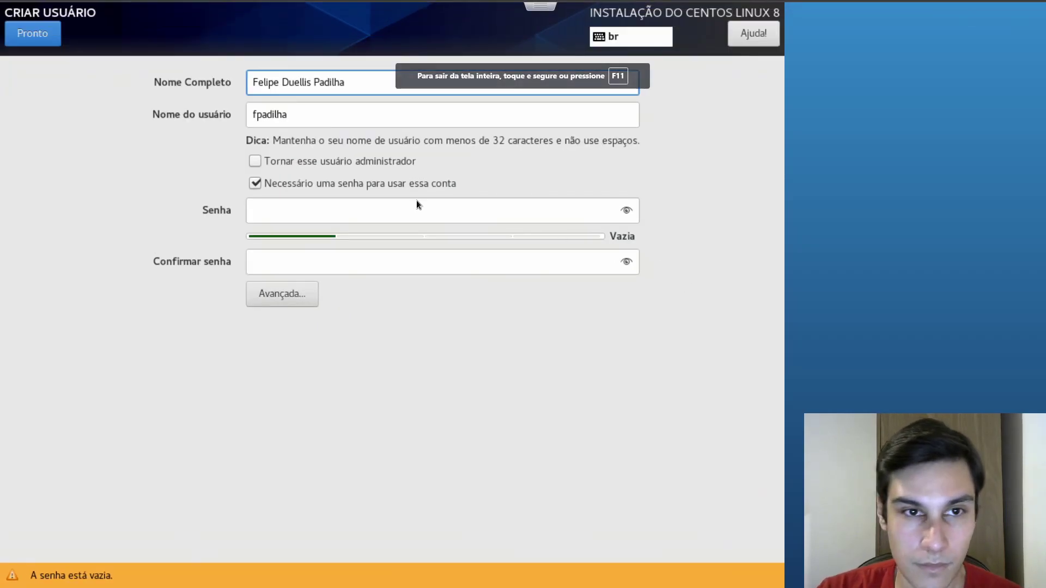
pyautogui.click(276, 110)
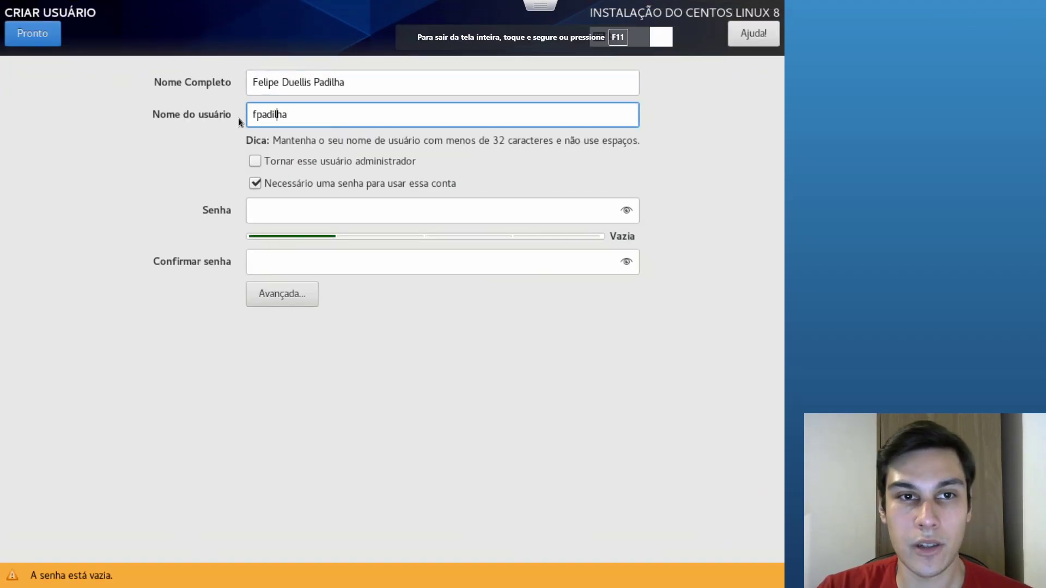
pyautogui.click(258, 159)
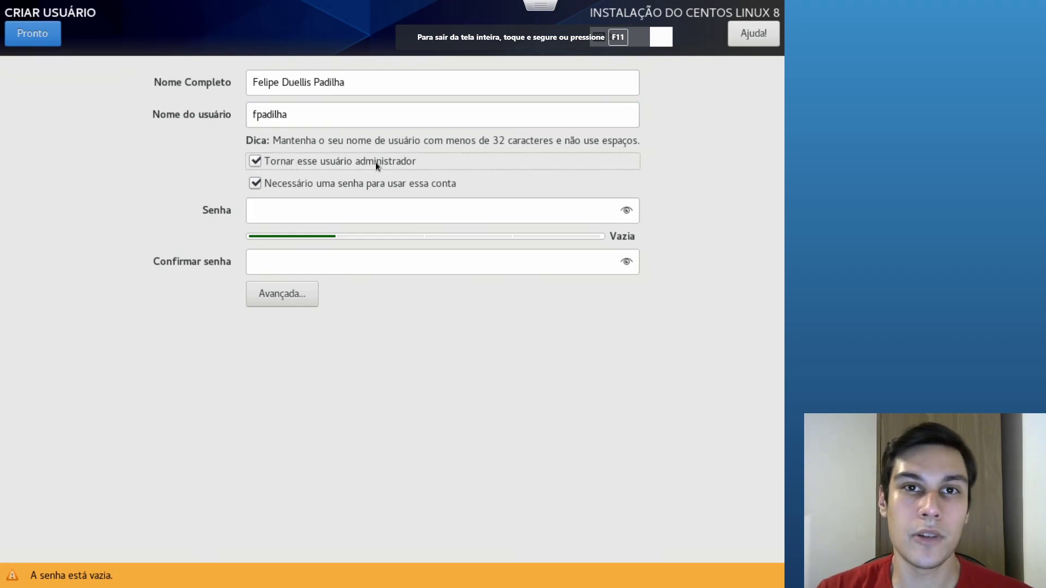
pyautogui.click(383, 213)
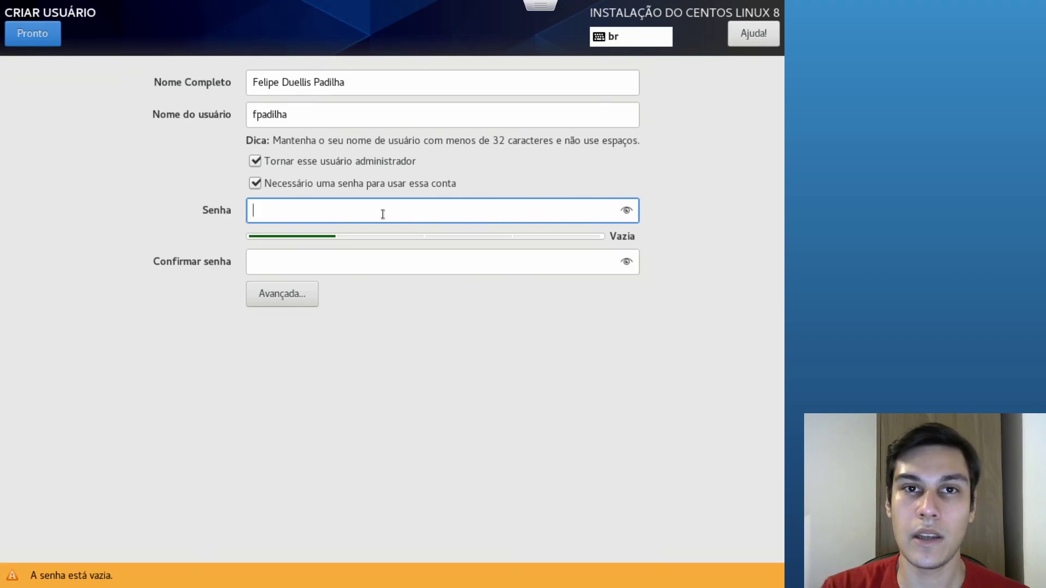
pyautogui.press('super')
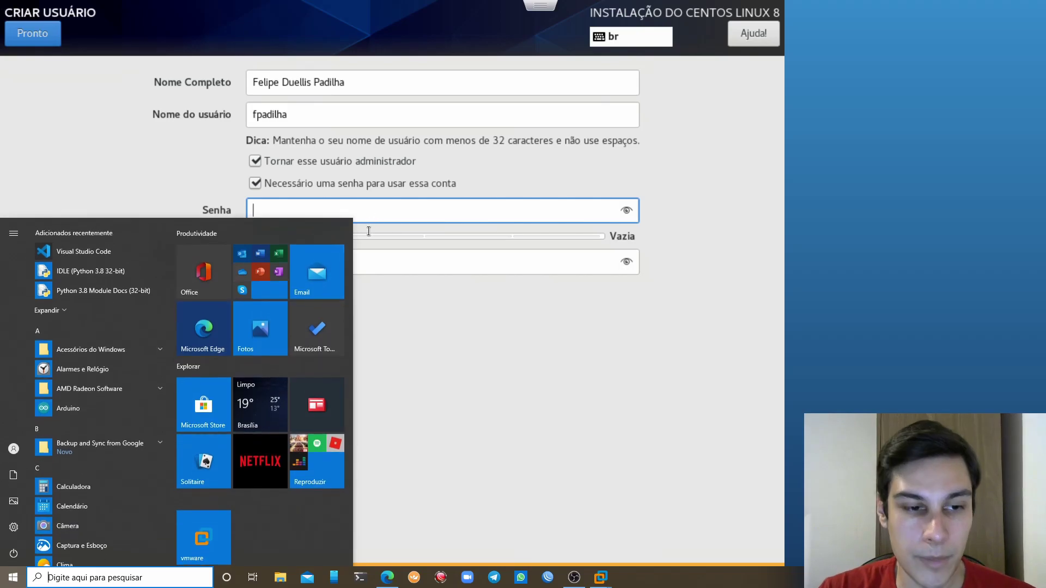
# Launch Windows Notepad from the Start search and enlarge its text
pyautogui.write('b')
pyautogui.press('BackSpace')
pyautogui.write('notepad')
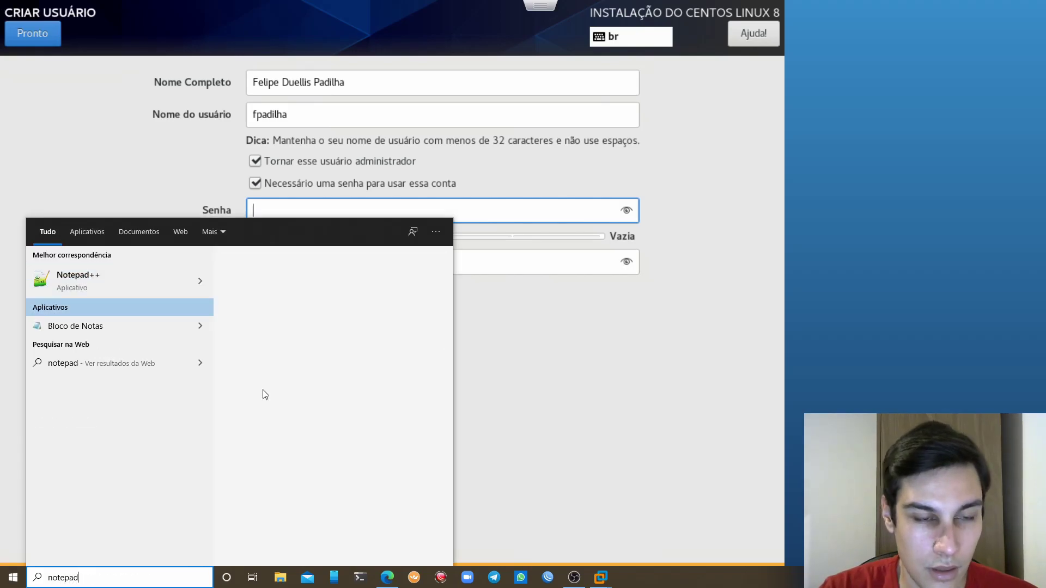
pyautogui.press('Down')
pyautogui.press('Return')
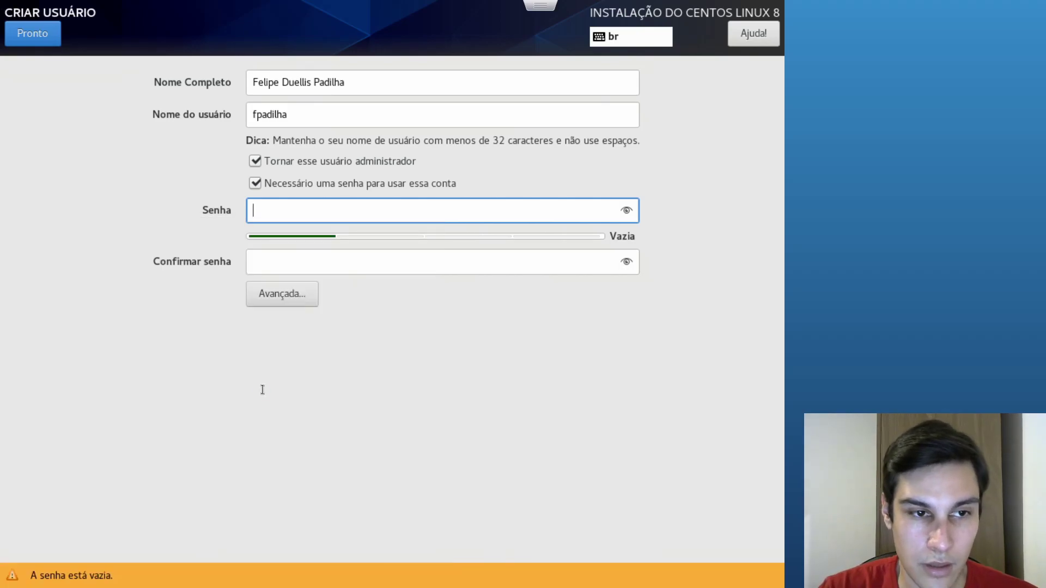
pyautogui.hotkey('ctrl', '+')
pyautogui.hotkey('ctrl', '+')
pyautogui.hotkey('ctrl', '+')
pyautogui.hotkey('ctrl', '+')
pyautogui.hotkey('ctrl', '+')
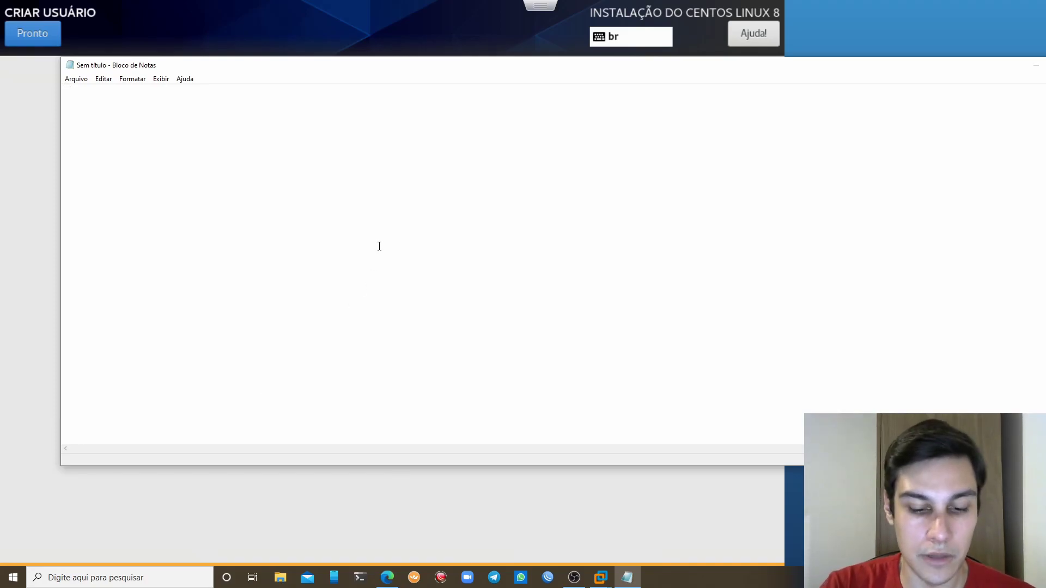
# Write the command usermod -aG wheel followed by the new username in Notepad
pyautogui.write('sudo')
pyautogui.press('BackSpace')
pyautogui.press('BackSpace')
pyautogui.press('BackSpace')
pyautogui.press('BackSpace')
pyautogui.press('BackSpace')
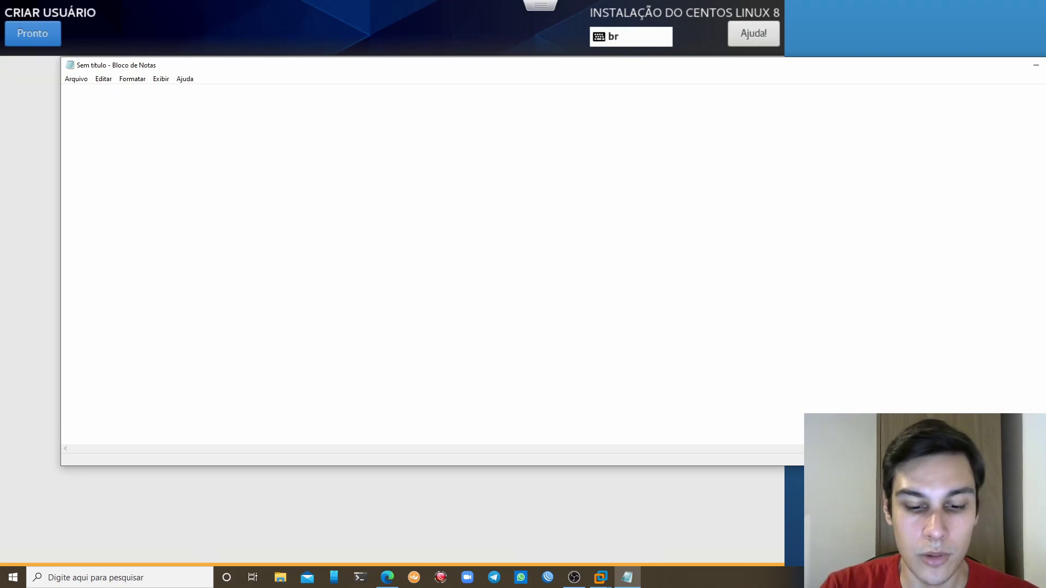
pyautogui.write('usermod -a')
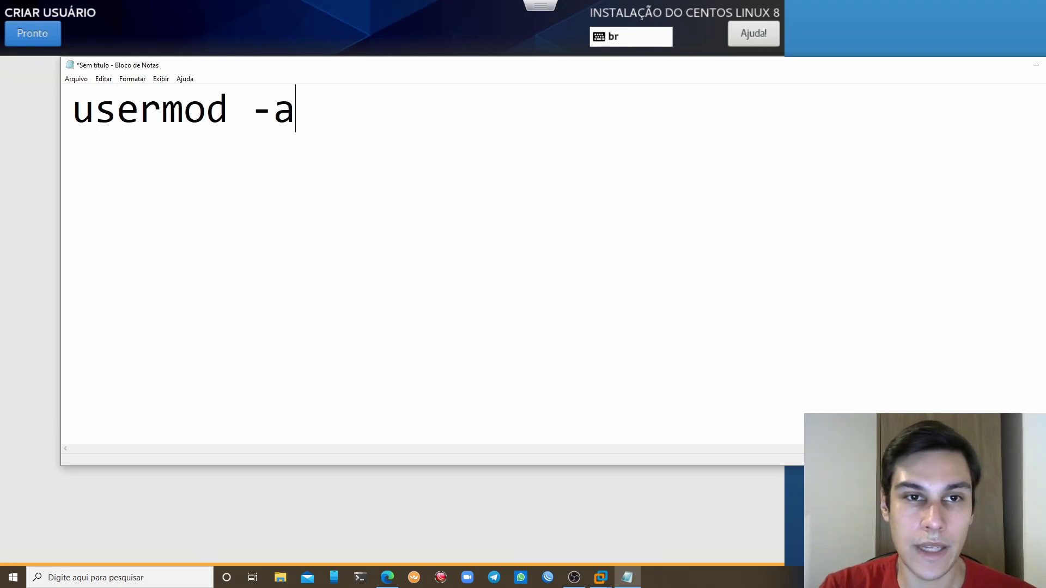
pyautogui.write('G wheel')
pyautogui.press('BackSpace')
pyautogui.press('BackSpace')
pyautogui.press('BackSpace')
pyautogui.press('BackSpace')
pyautogui.press('BackSpace')
pyautogui.press('BackSpace')
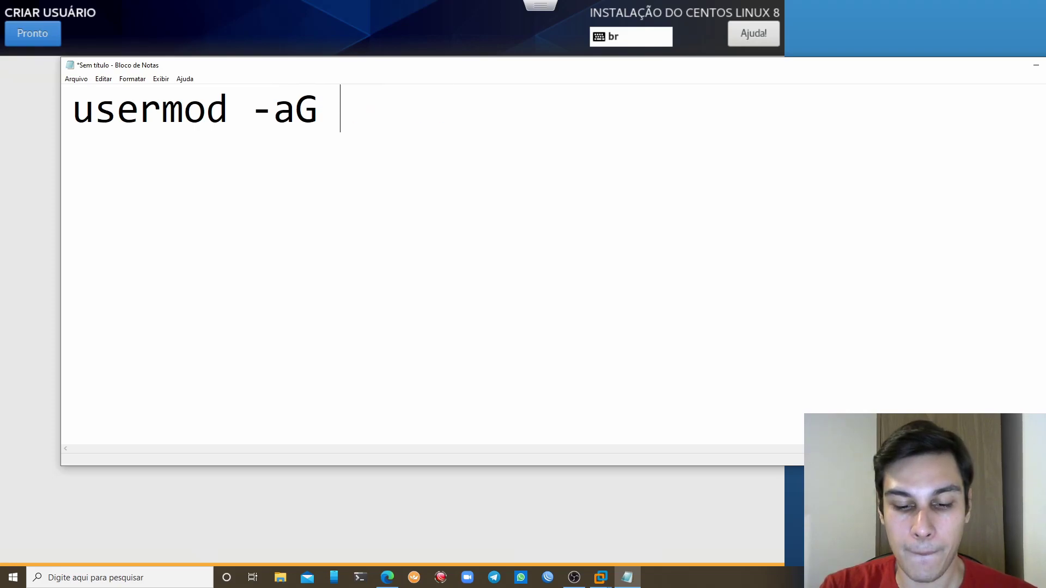
pyautogui.write('wheel')
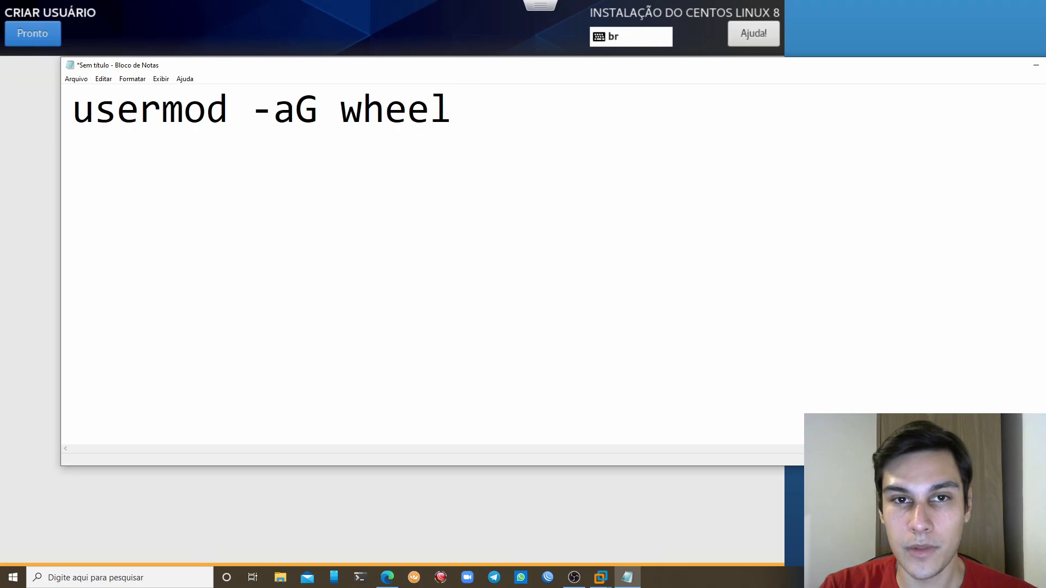
pyautogui.write(' fpadilha')
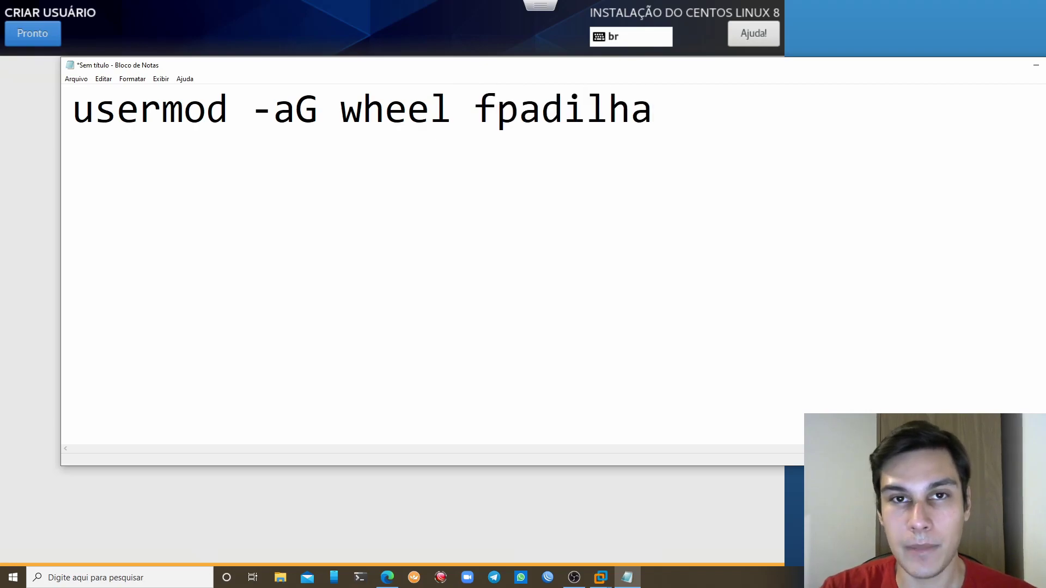
pyautogui.doubleClick(567, 109)
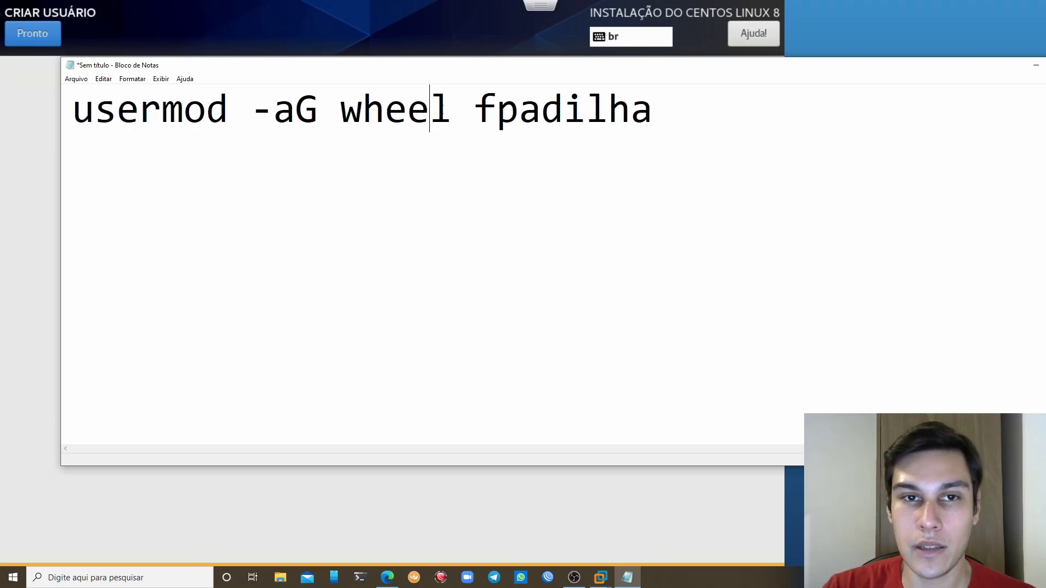
pyautogui.doubleClick(441, 110)
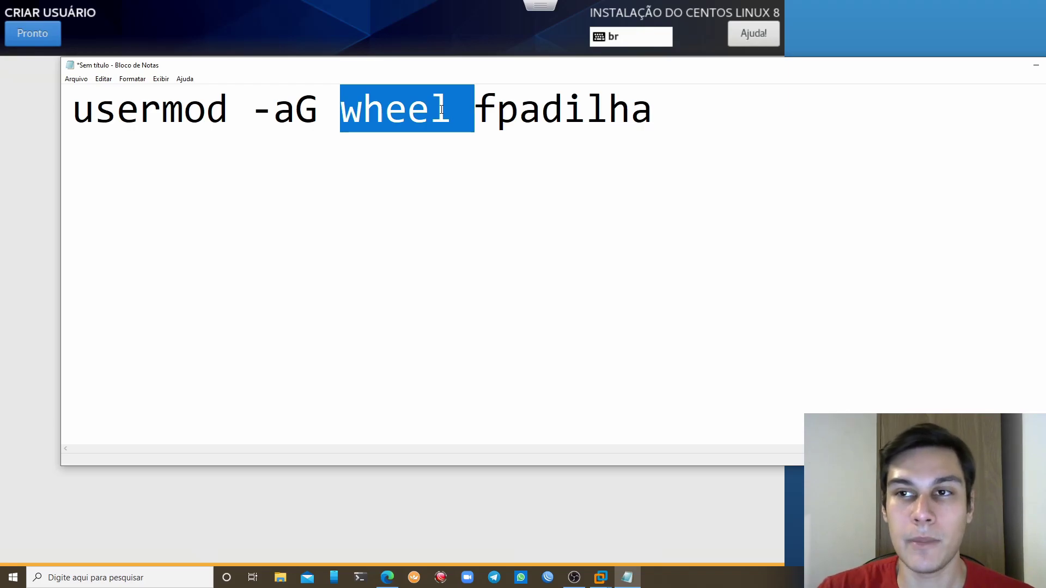
pyautogui.click(556, 210)
# Enter and confirm a password for the new user account
pyautogui.click(1036, 66)
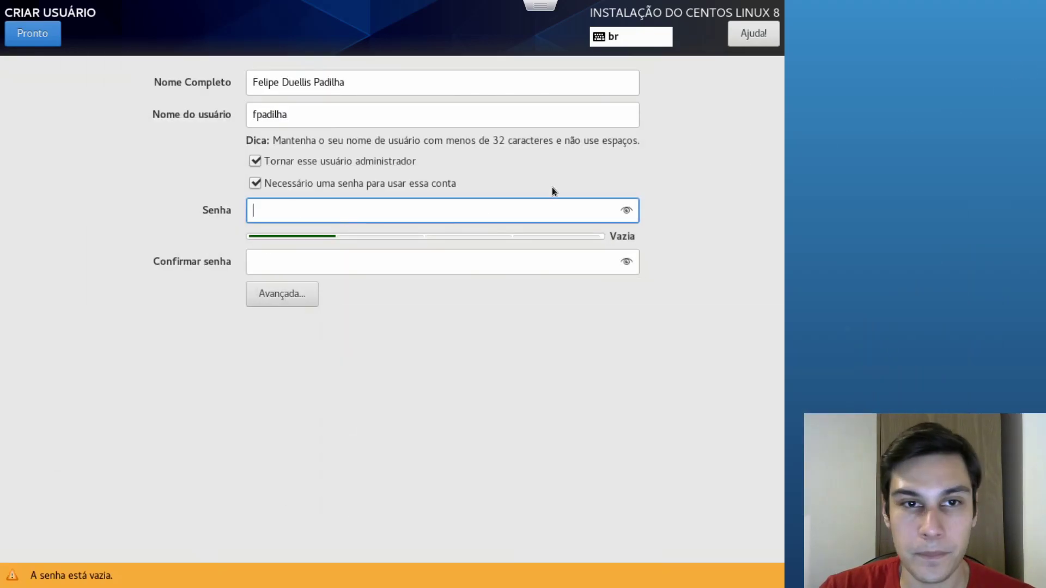
pyautogui.write('123')
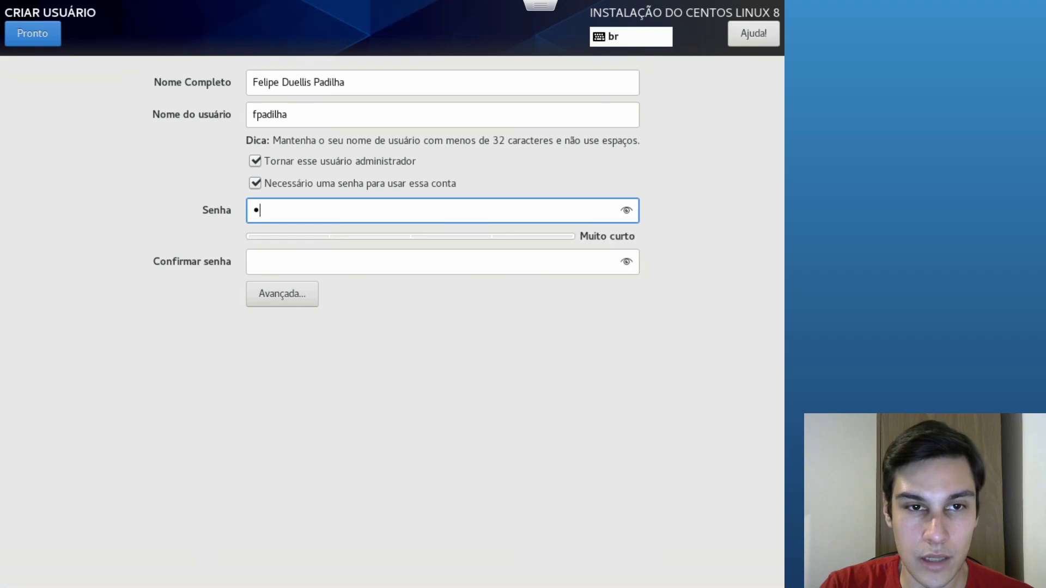
pyautogui.press('BackSpace')
pyautogui.press('BackSpace')
pyautogui.press('BackSpace')
pyautogui.write('123456')
pyautogui.press('Tab')
pyautogui.write('123456')
# Save the user despite the weak password and reboot after installation finishes
pyautogui.click(44, 39)
pyautogui.click(43, 40)
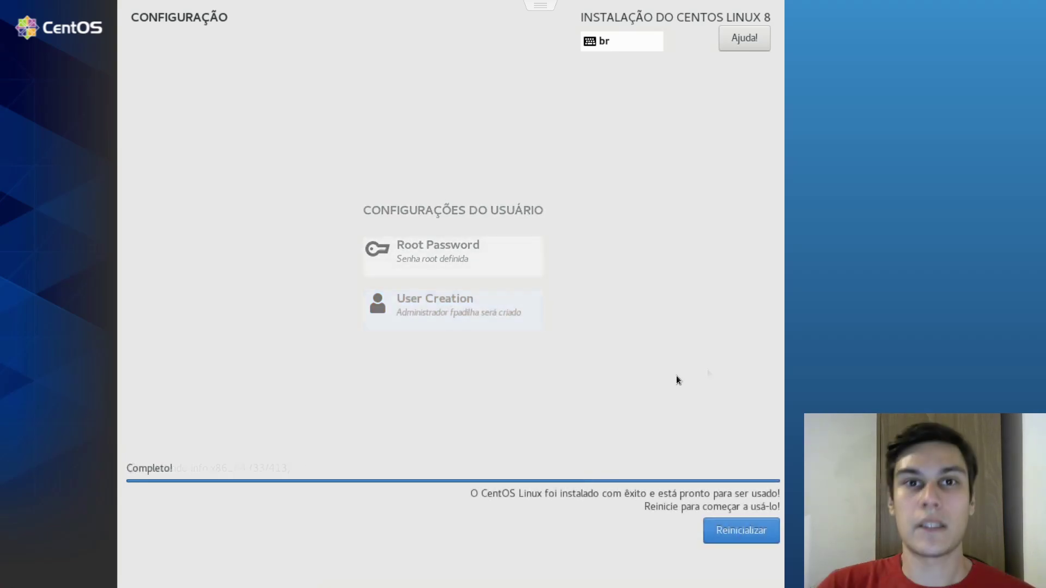
pyautogui.click(764, 532)
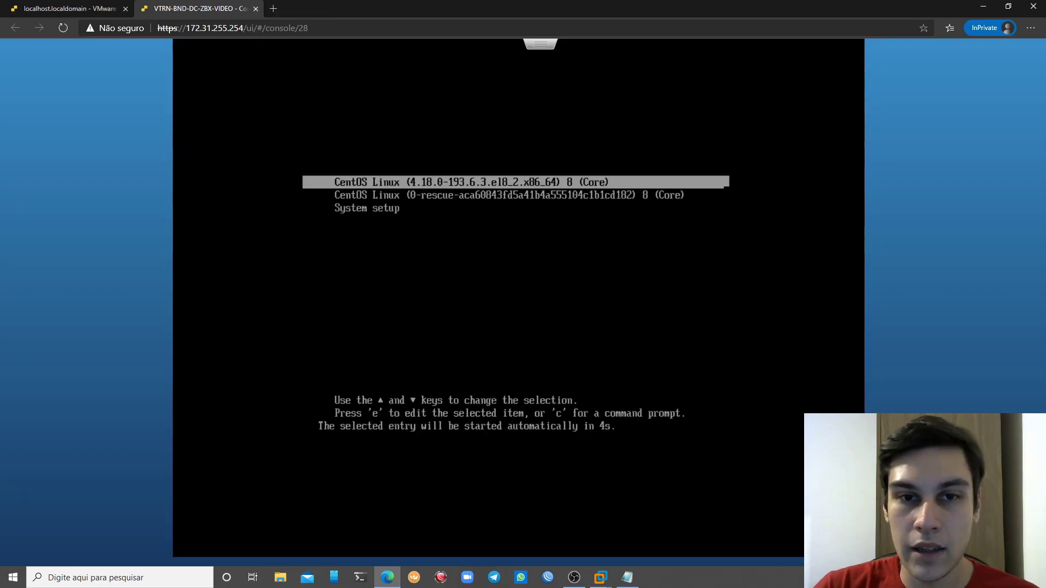
# Boot the default CentOS kernel and log in as root
pyautogui.press('Return')
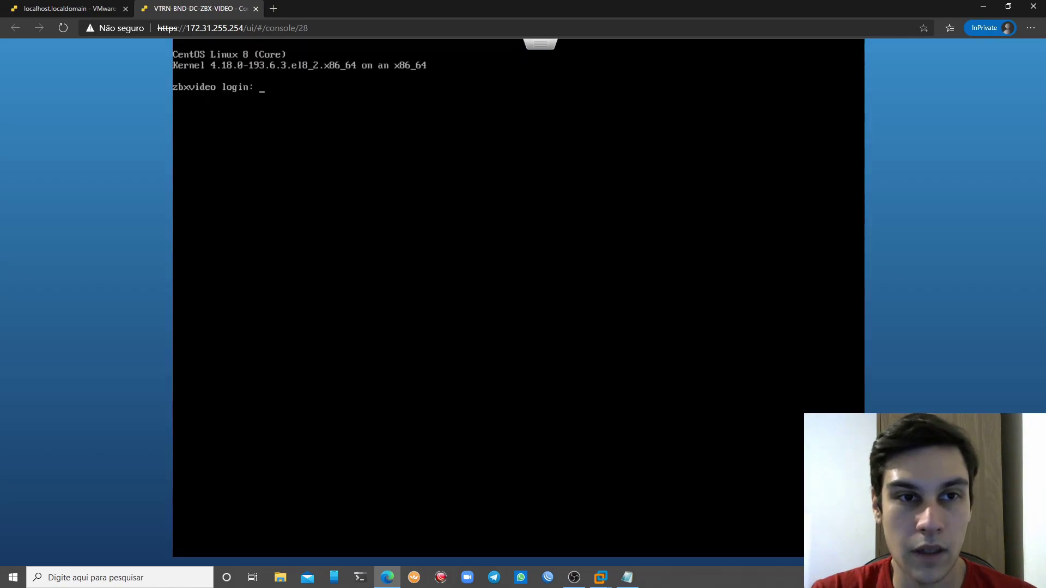
pyautogui.write('root')
pyautogui.press('Return')
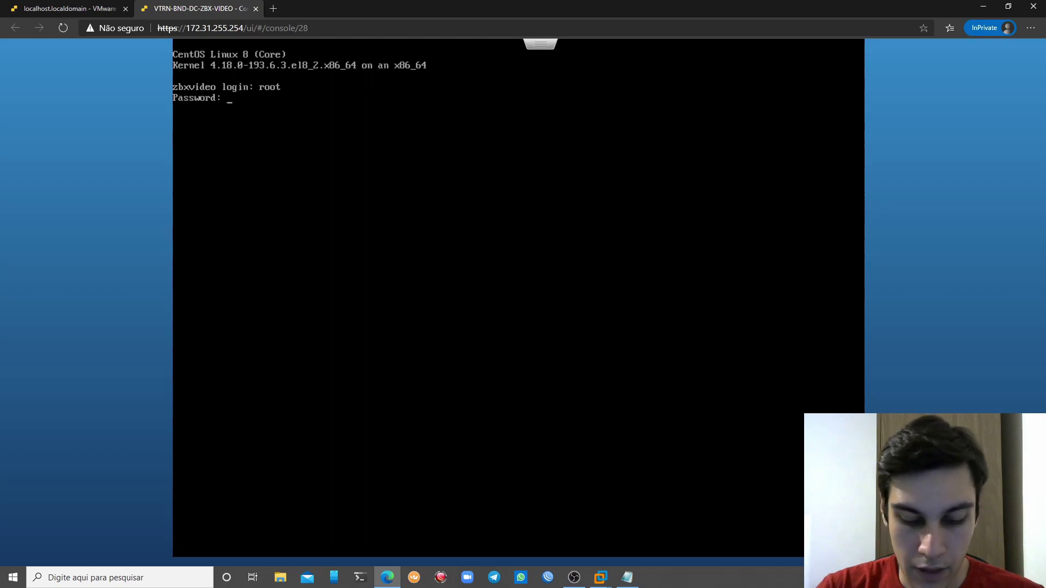
pyautogui.press('Return')
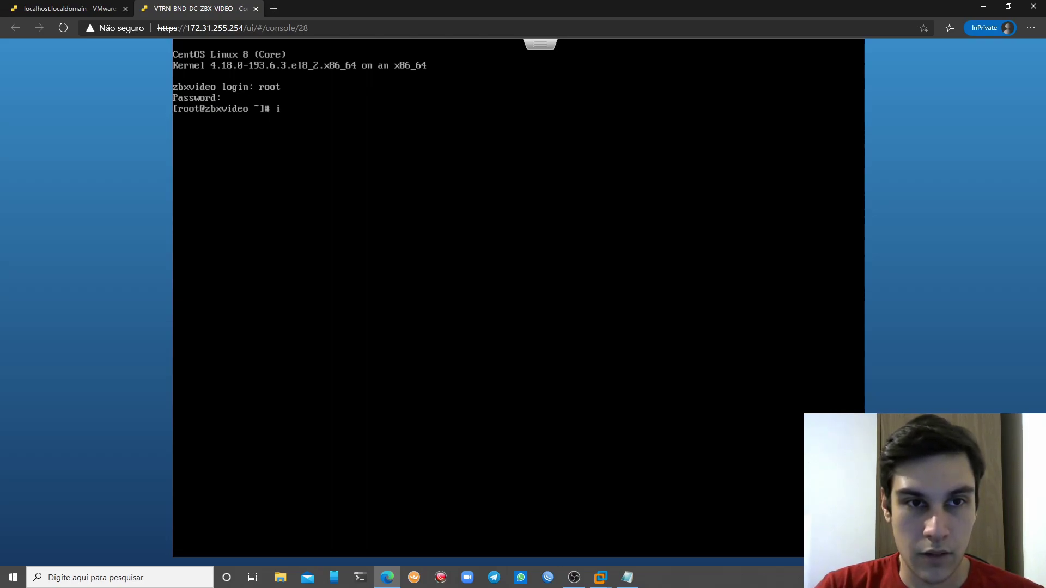
# Ping 8.8.8.8 and stop it to confirm 0% packet loss
pyautogui.write('ping 8.8.8.8')
pyautogui.press('Return')
pyautogui.hotkey('ctrl', 'c')
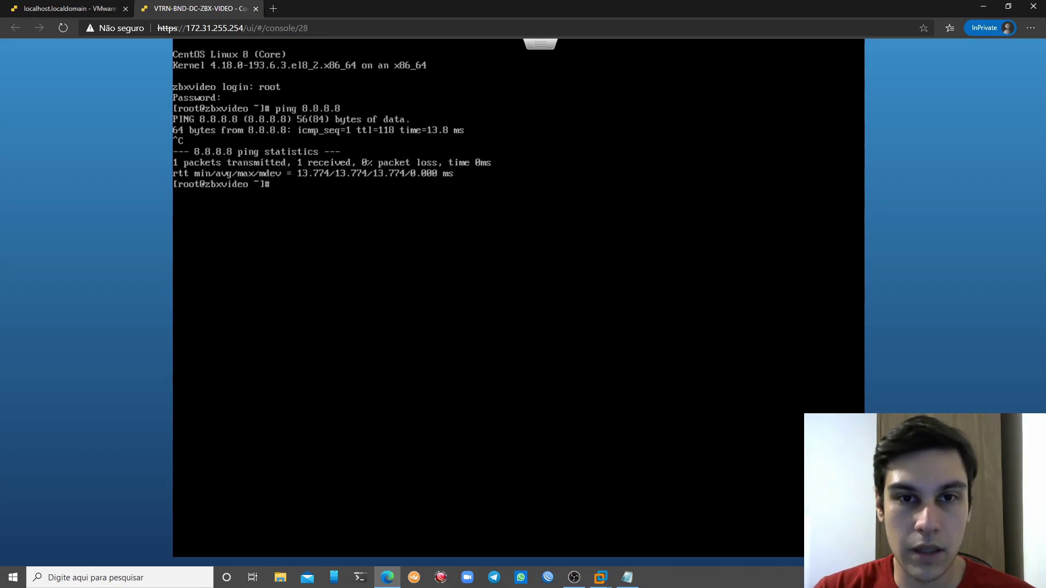
# In a maximized terminal, SSH to 172.28.255.3 as the new user, accepting the host key
pyautogui.click(359, 577)
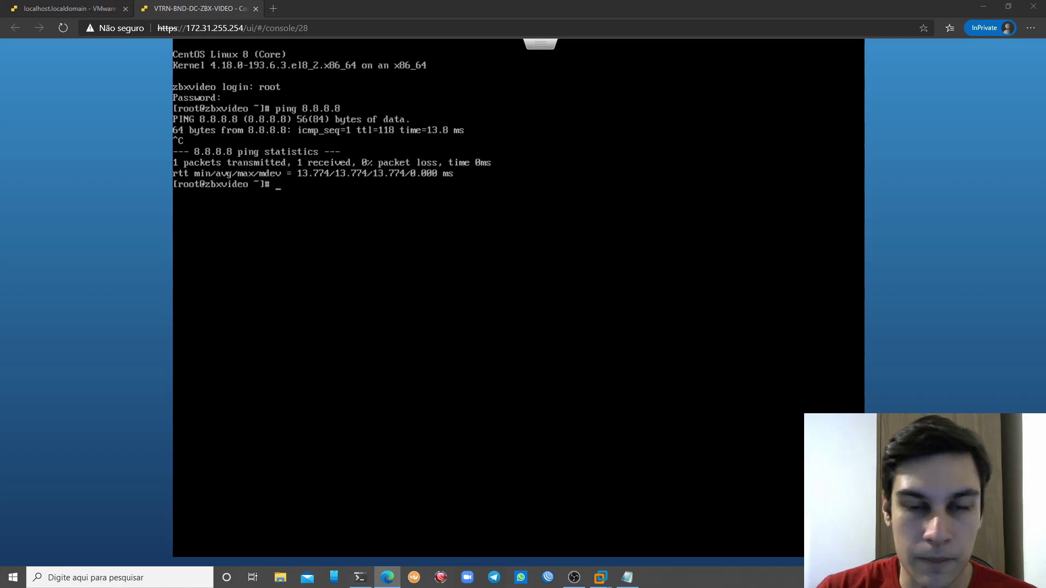
pyautogui.doubleClick(390, 69)
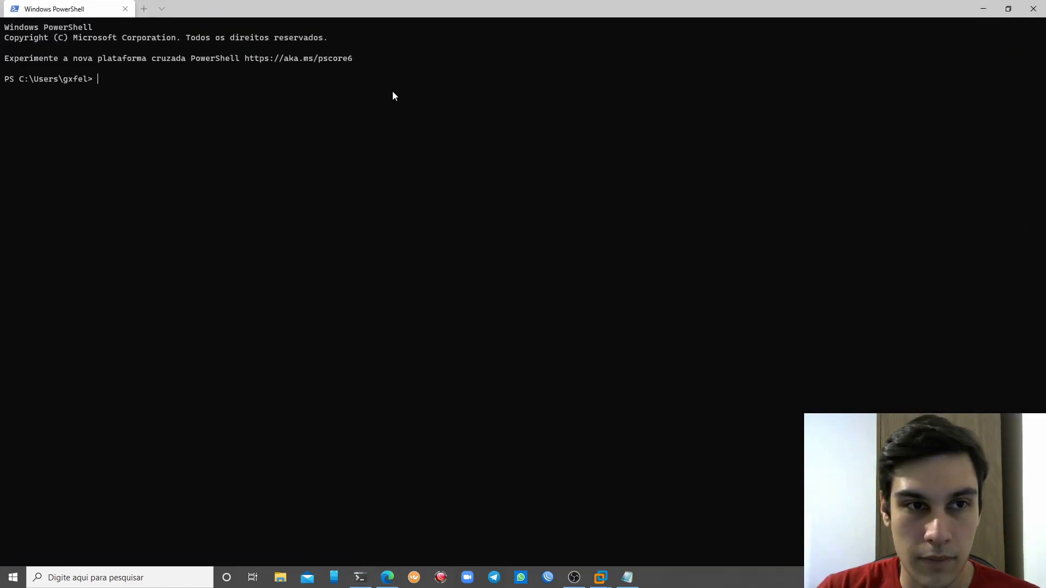
pyautogui.scroll(5, 445, 121)
pyautogui.write('ssh fpadilha')
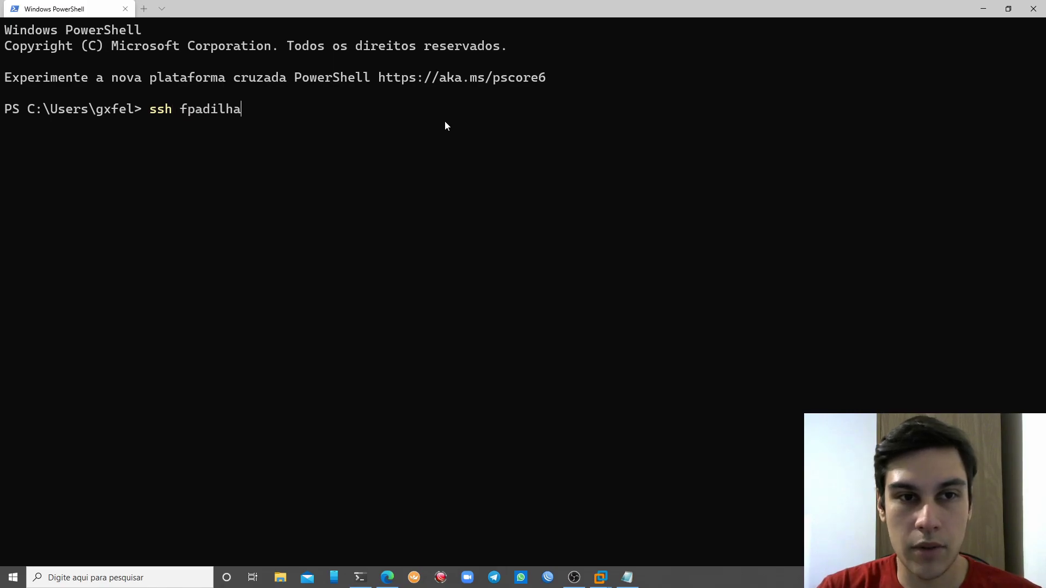
pyautogui.write('@1')
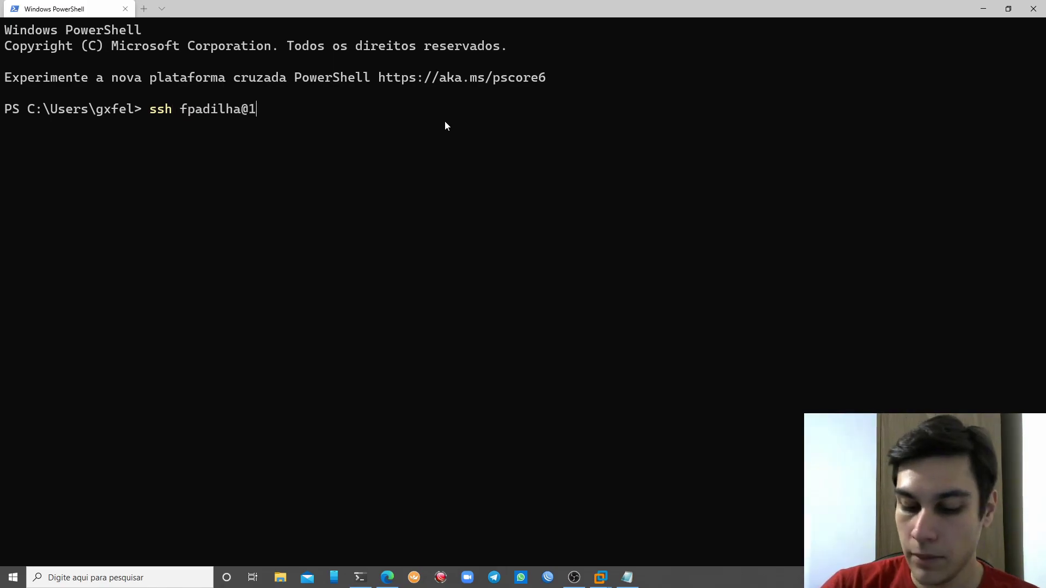
pyautogui.write('72.28.255.3')
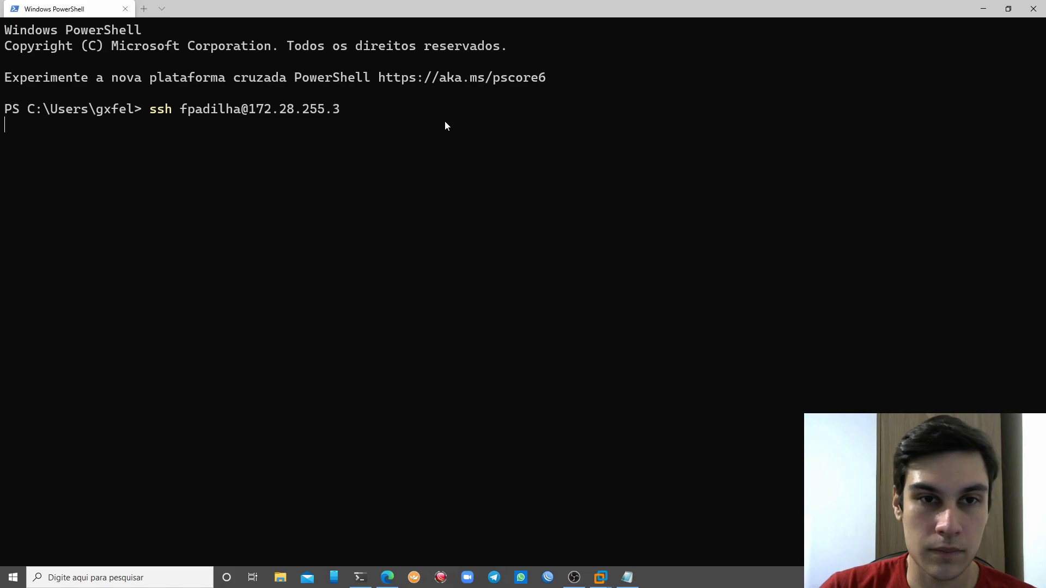
pyautogui.press('Return')
pyautogui.write('yes')
pyautogui.press('Return')
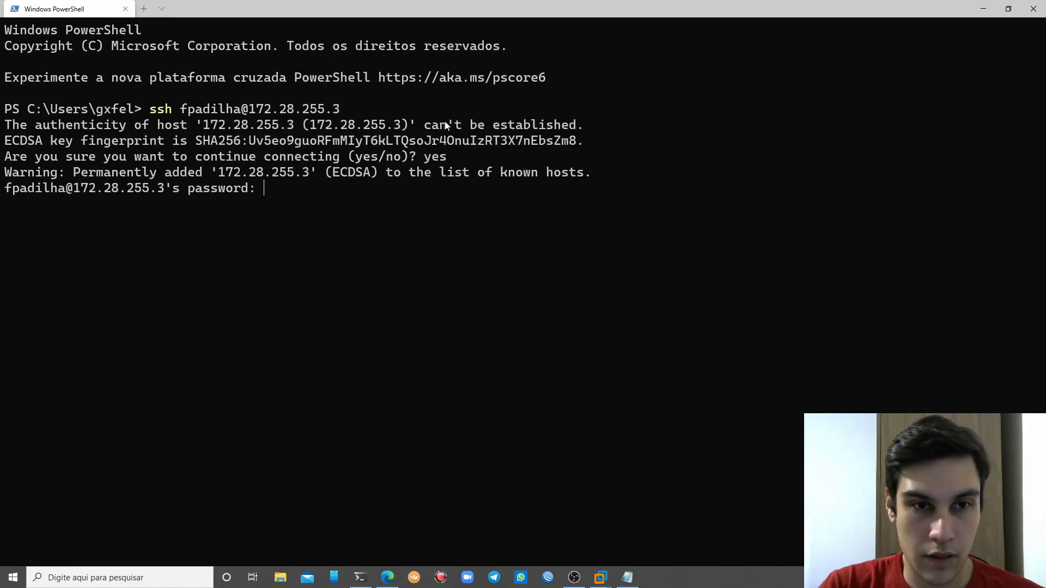
pyautogui.press('Return')
# Clear the terminal to leave a clean remote prompt
pyautogui.hotkey('ctrl', 'l')
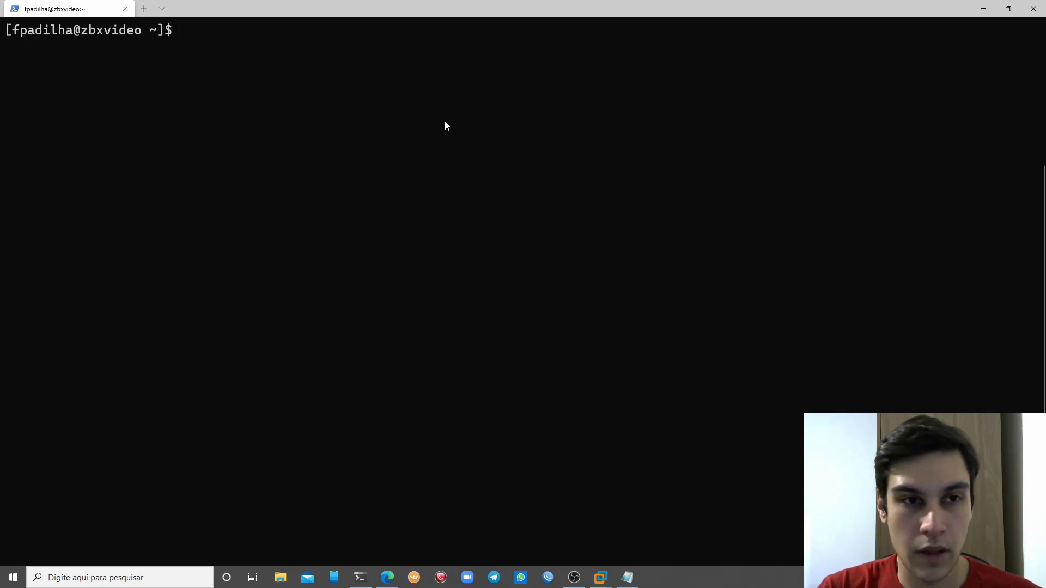
pyautogui.press('Return')
pyautogui.press('Return')
pyautogui.press('Return')
pyautogui.press('Return')
pyautogui.press('Return')
pyautogui.press('Return')
pyautogui.press('Return')
pyautogui.press('Return')
pyautogui.press('Return')
pyautogui.press('Return')
pyautogui.press('Return')
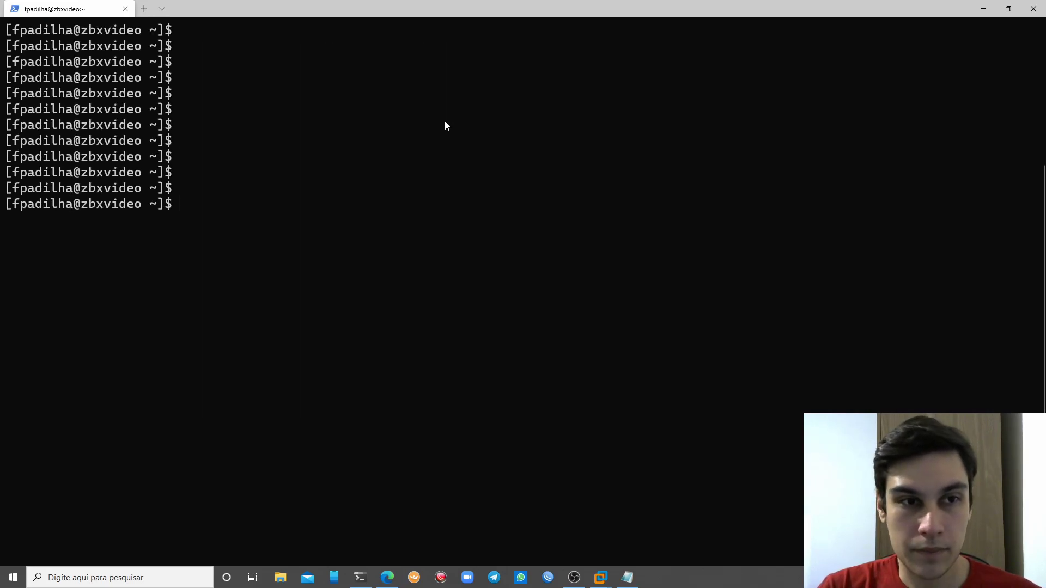
pyautogui.hotkey('ctrl', 'l')
pyautogui.press('Return')
pyautogui.press('Return')
pyautogui.press('Return')
pyautogui.press('Return')
pyautogui.press('Return')
pyautogui.press('Return')
pyautogui.press('Return')
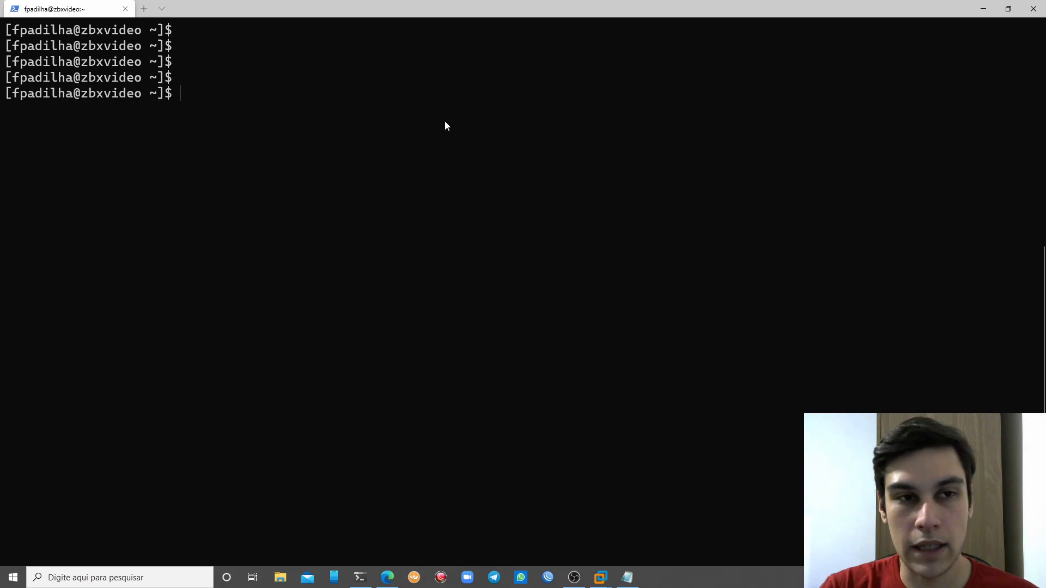
pyautogui.hotkey('ctrl', 'l')
pyautogui.press('Return')
pyautogui.press('Return')
pyautogui.press('Return')
pyautogui.press('Return')
pyautogui.press('Return')
pyautogui.press('Return')
pyautogui.write('clear')
pyautogui.press('Return')
pyautogui.press('Return')
pyautogui.press('Return')
pyautogui.press('Return')
pyautogui.press('Return')
pyautogui.press('Return')
pyautogui.press('Return')
pyautogui.press('Return')
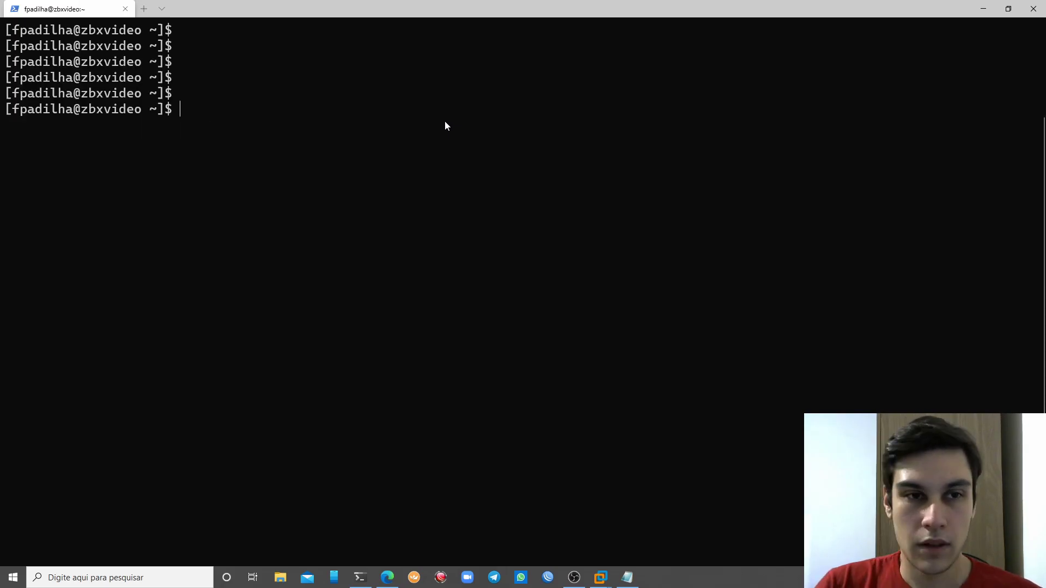
pyautogui.hotkey('ctrl', 'l')
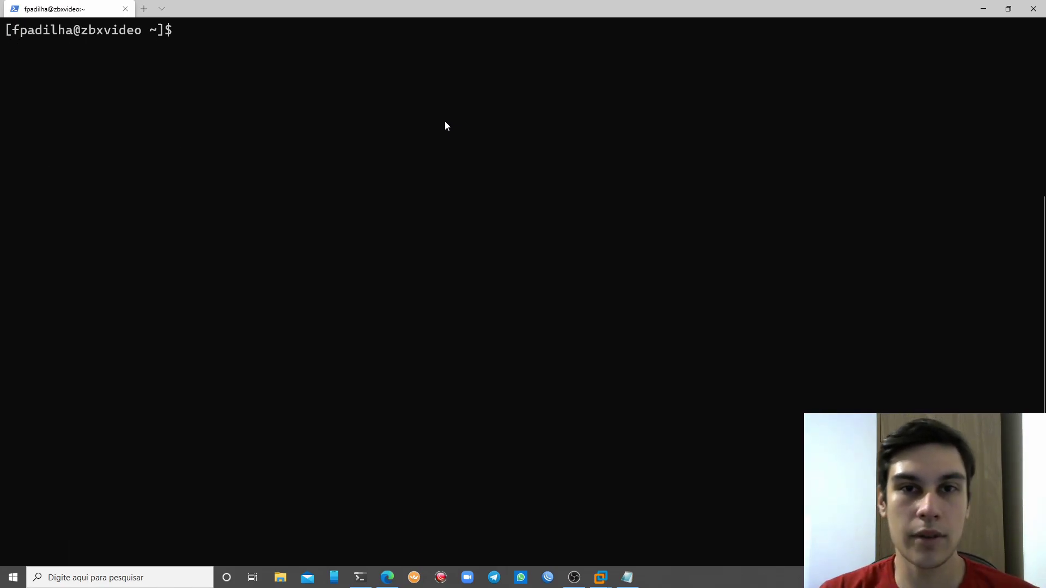
# Run sudo dnf update on zbxvideo (nothing to update), then clear the screen with Ctrl+L
pyautogui.write('dnf update')
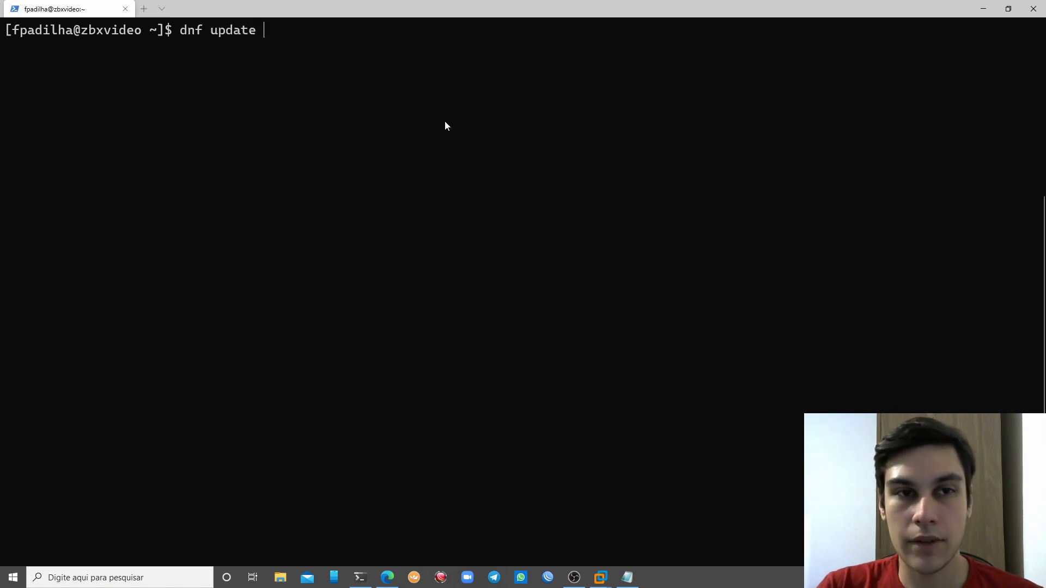
pyautogui.press('Return')
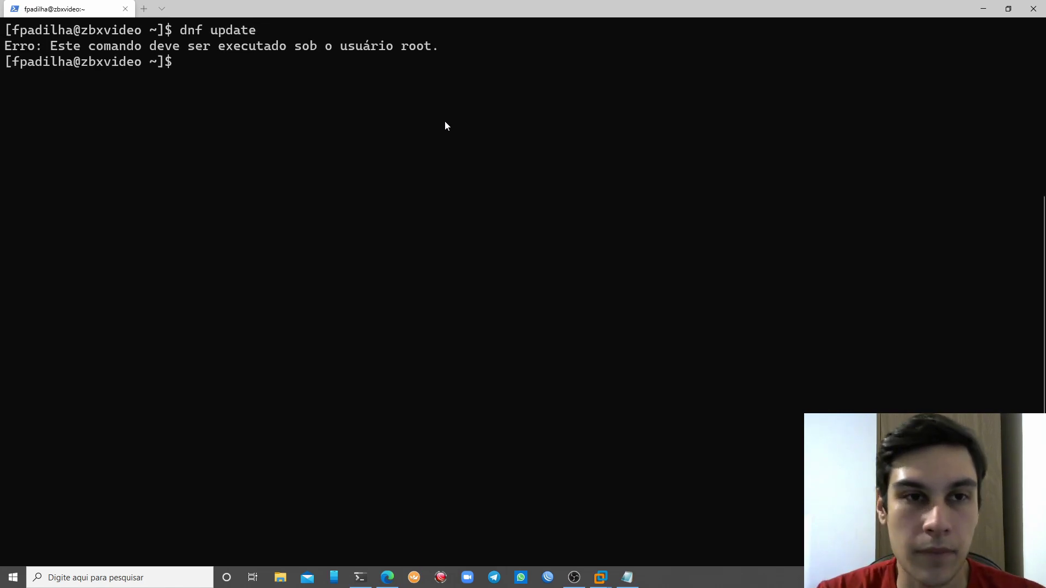
pyautogui.write('sudo dnf update')
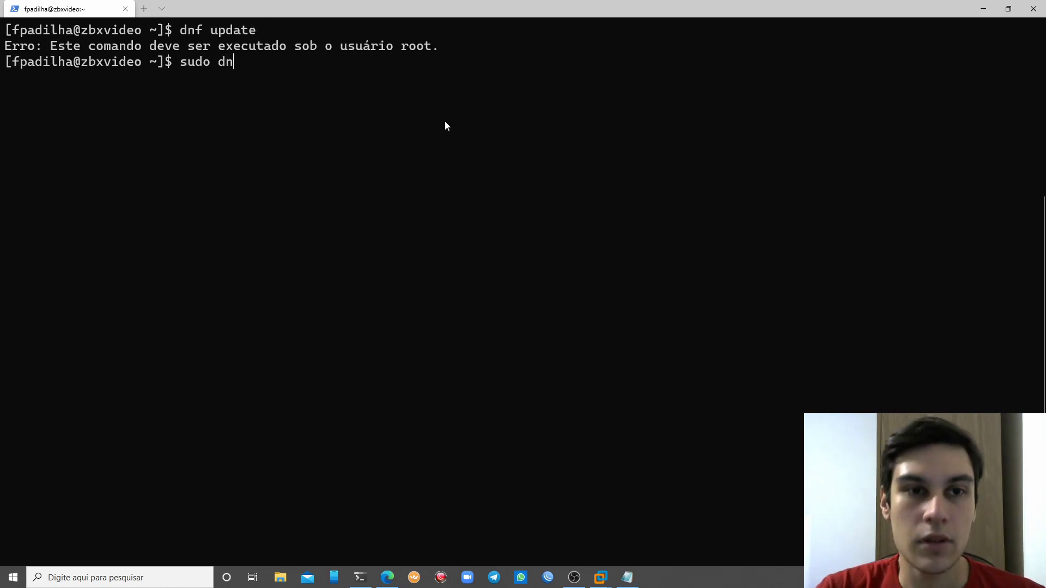
pyautogui.press('Return')
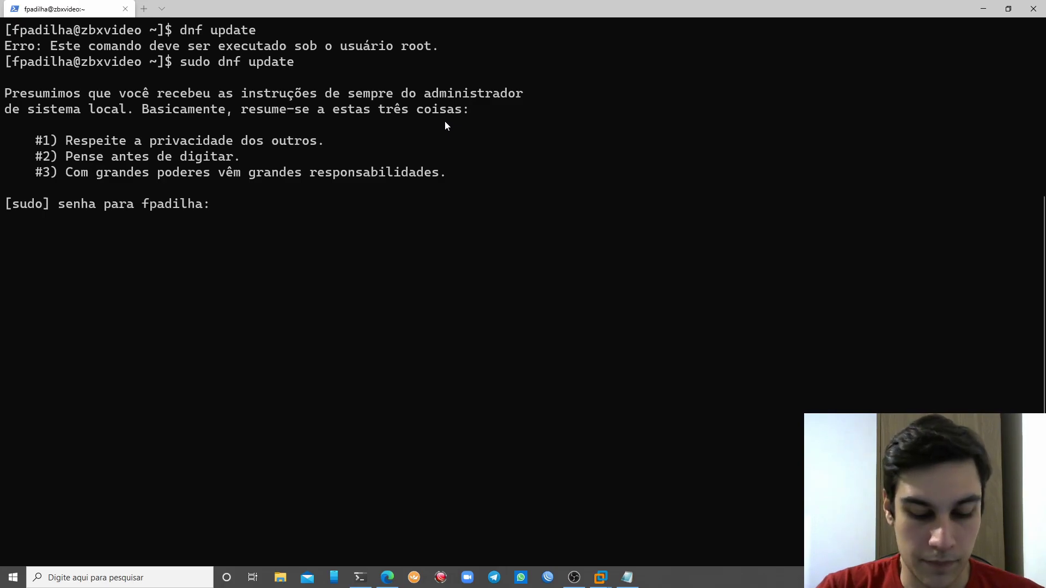
pyautogui.press('Return')
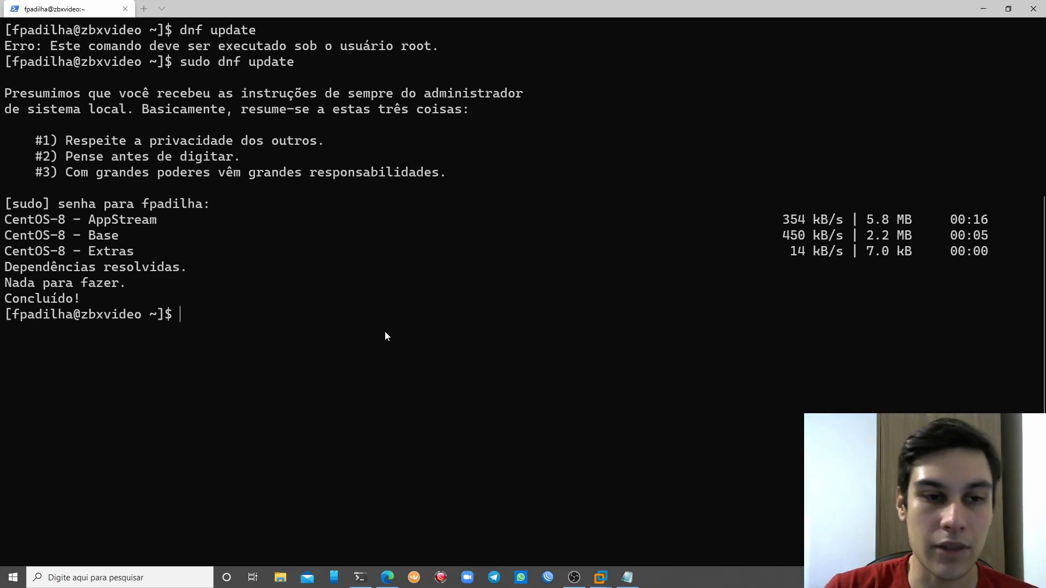
pyautogui.press('Return')
pyautogui.press('Return')
pyautogui.press('Return')
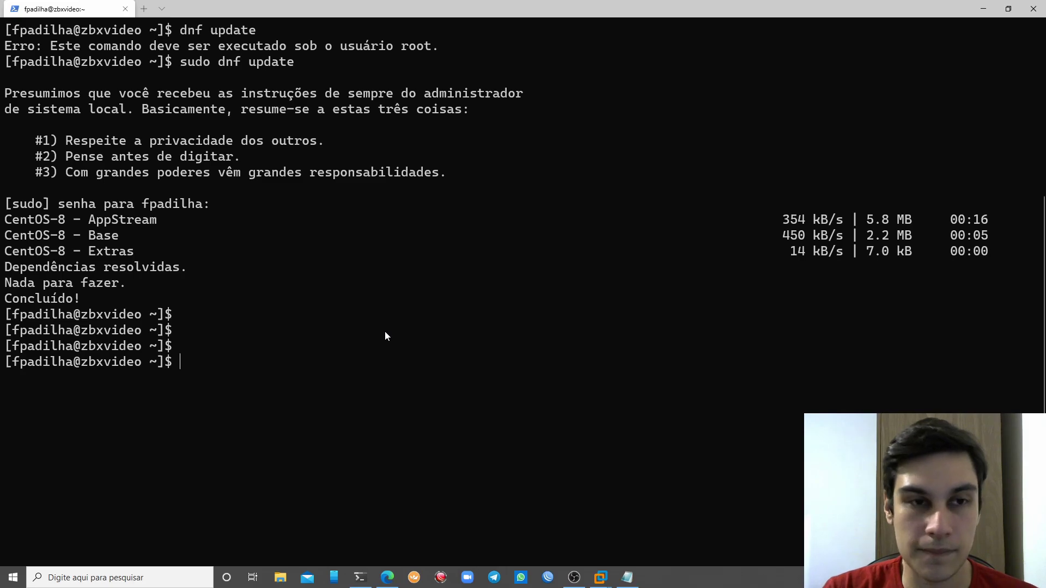
pyautogui.hotkey('ctrl', 'l')
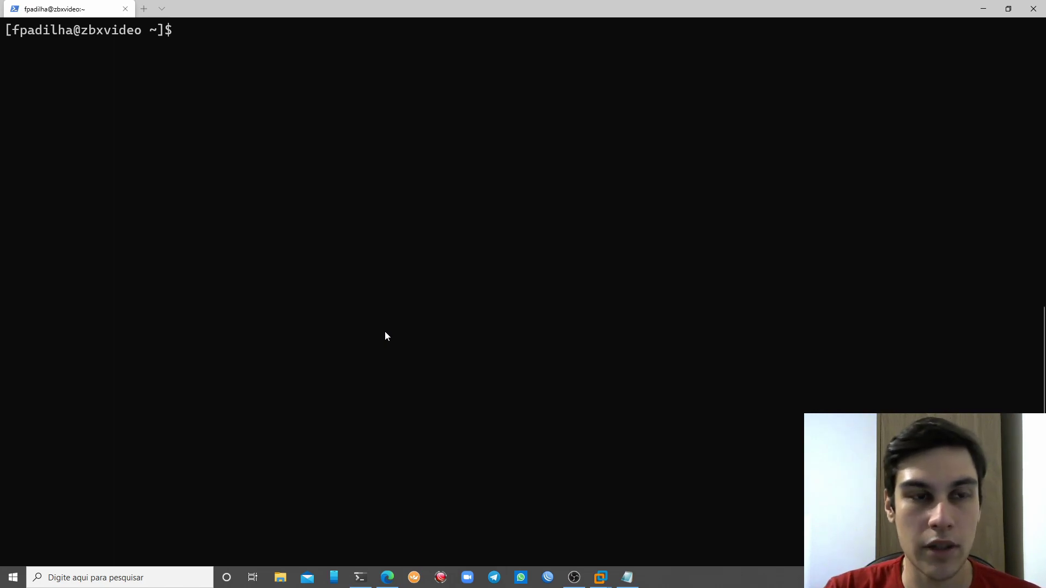
# Install vim as root with sudo dnf install vim -y
pyautogui.write('dnf ')
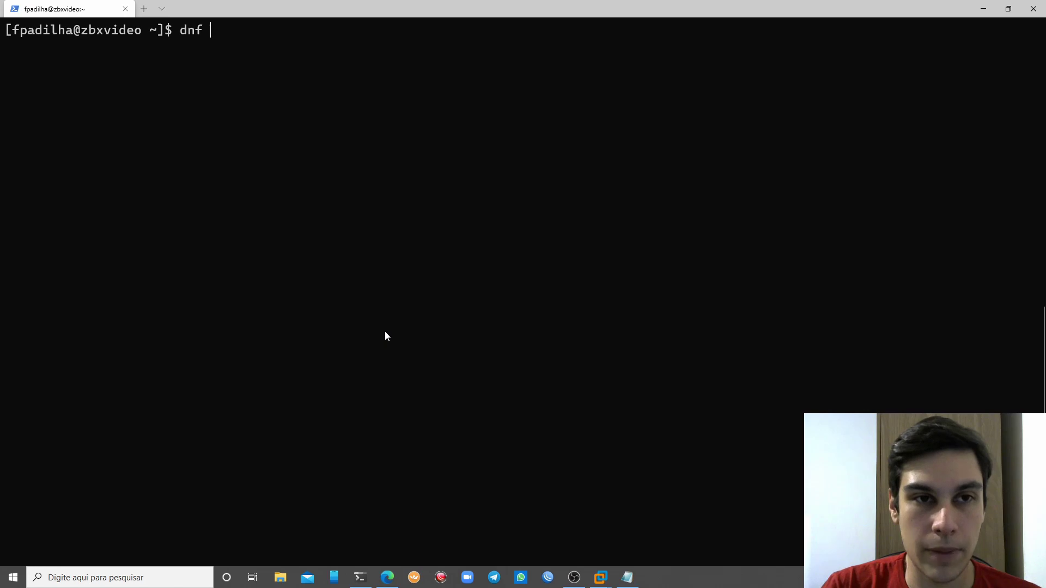
pyautogui.write('install')
pyautogui.press('BackSpace')
pyautogui.press('BackSpace')
pyautogui.press('BackSpace')
pyautogui.press('BackSpace')
pyautogui.press('BackSpace')
pyautogui.press('BackSpace')
pyautogui.press('BackSpace')
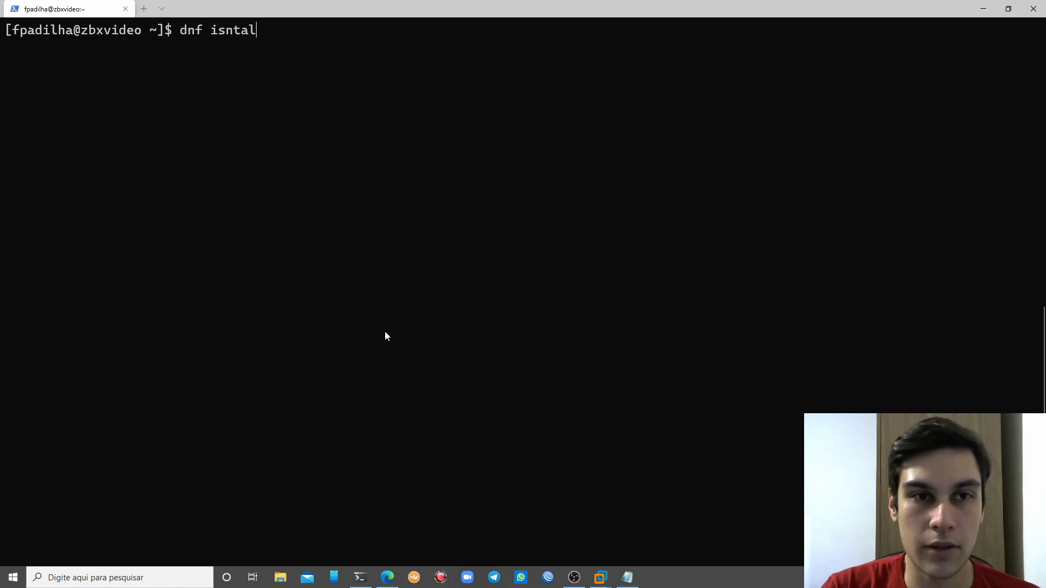
pyautogui.write('install ')
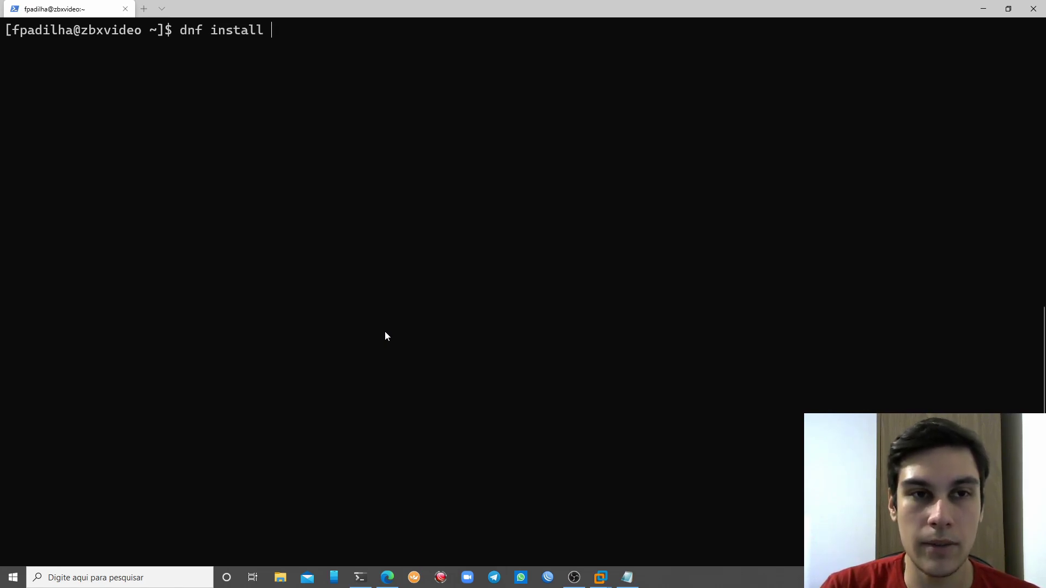
pyautogui.write('vim nano')
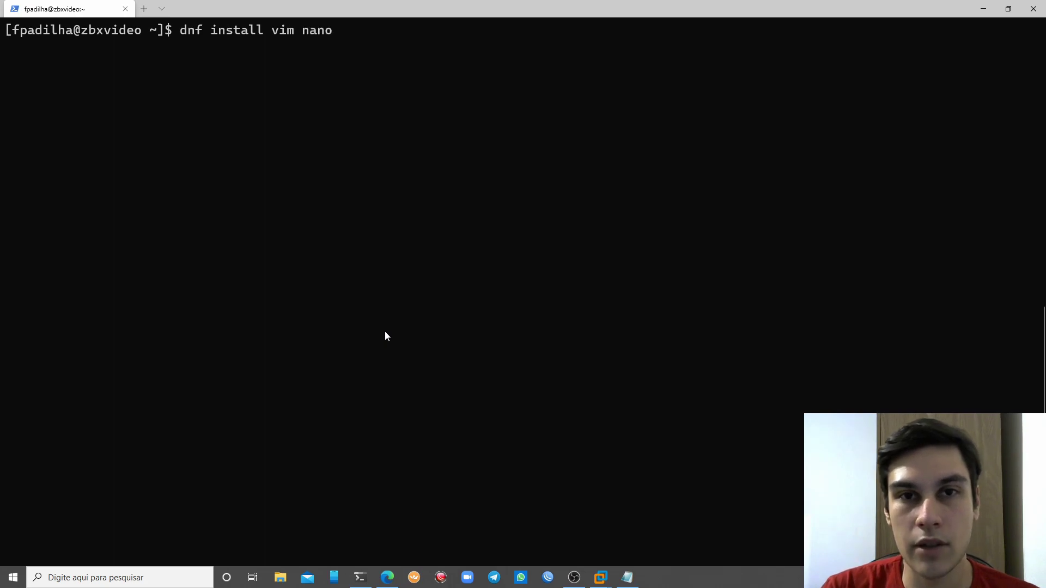
pyautogui.press('BackSpace')
pyautogui.press('BackSpace')
pyautogui.press('BackSpace')
pyautogui.press('BackSpace')
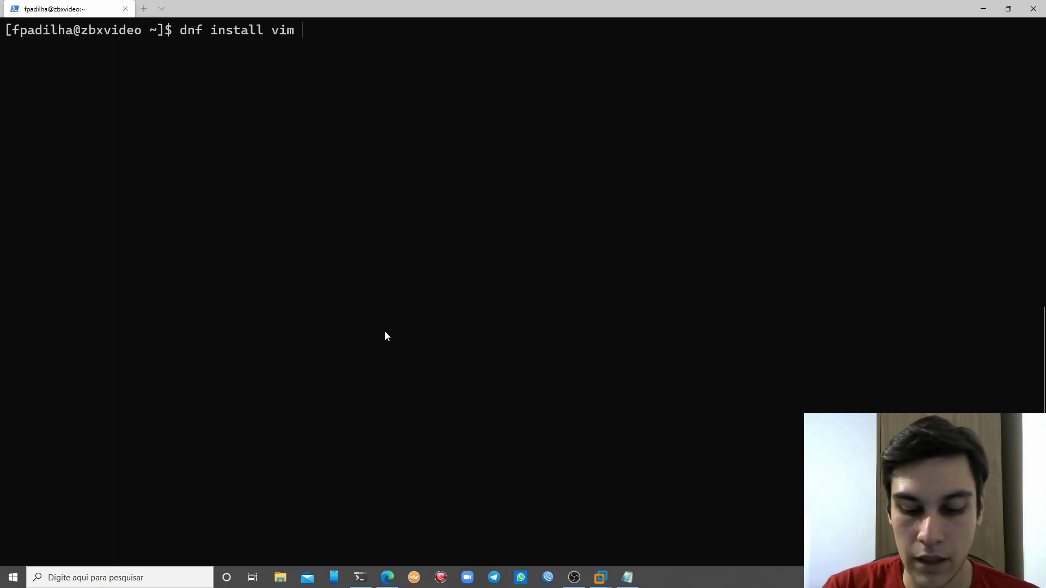
pyautogui.write('-y')
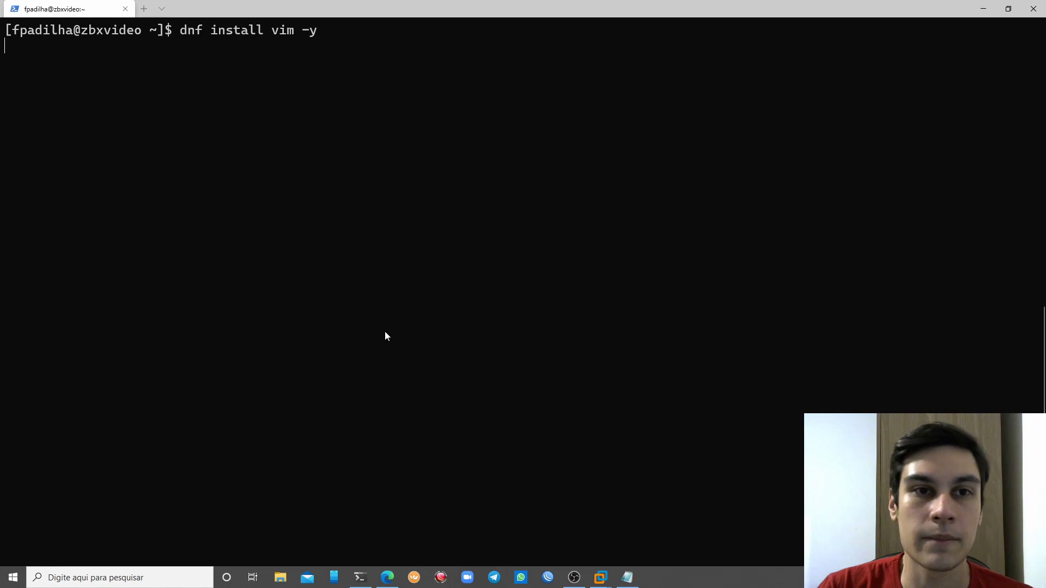
pyautogui.press('Up')
pyautogui.press('Home')
pyautogui.write('sudo')
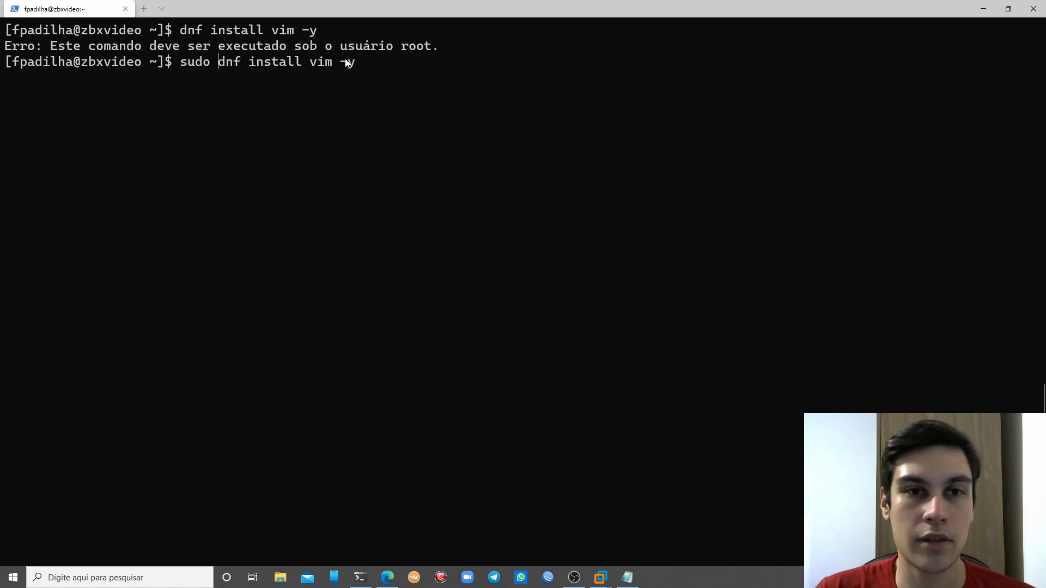
pyautogui.press('Return')
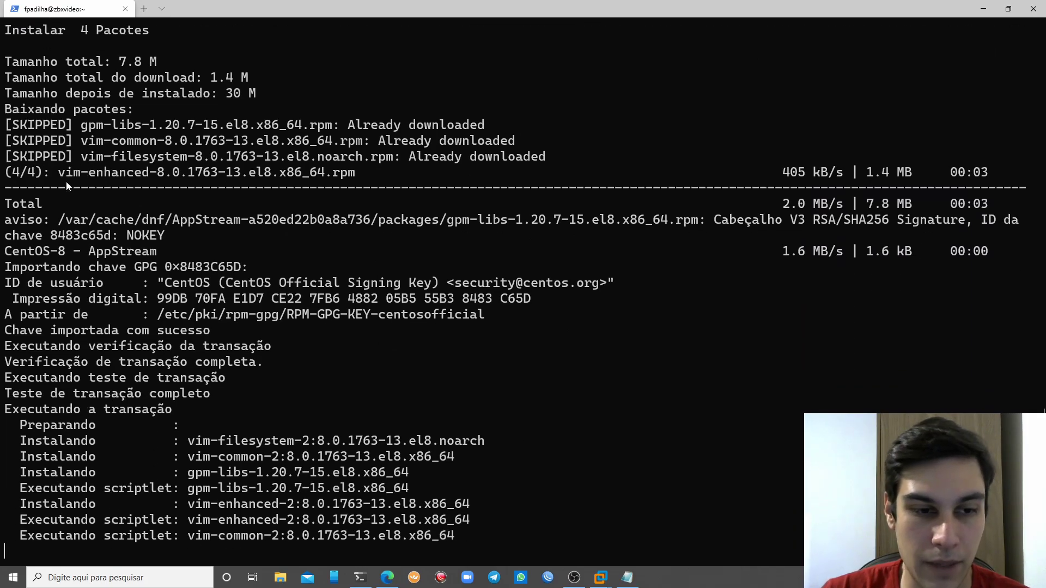
# Review the summary: vim-enhanced plus gpm-libs, vim-common, vim-filesystem, 7.8 M total
pyautogui.scroll(13, 60, 186)
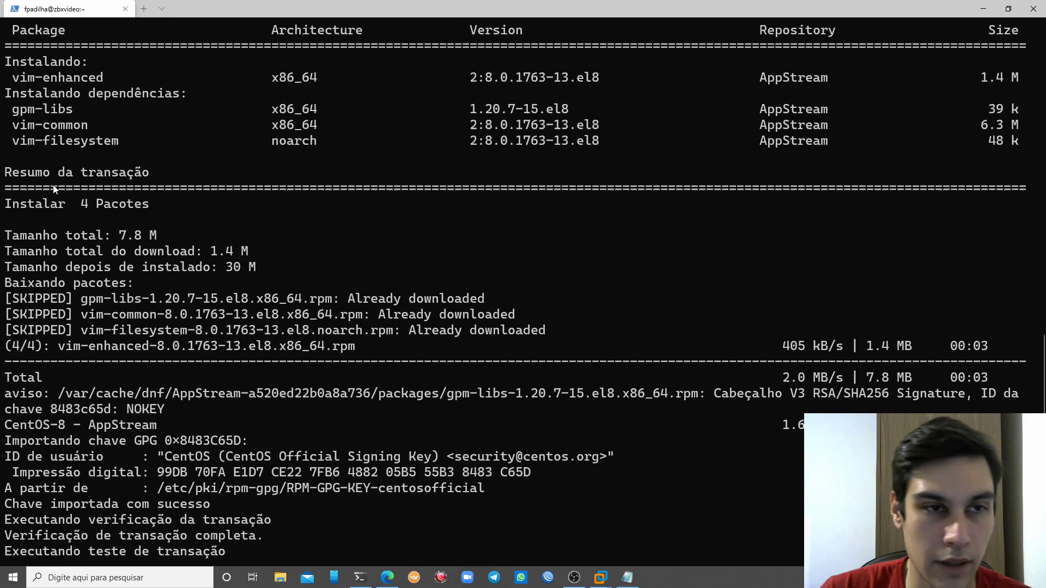
pyautogui.scroll(-3, 54, 188)
pyautogui.scroll(-1, 70, 189)
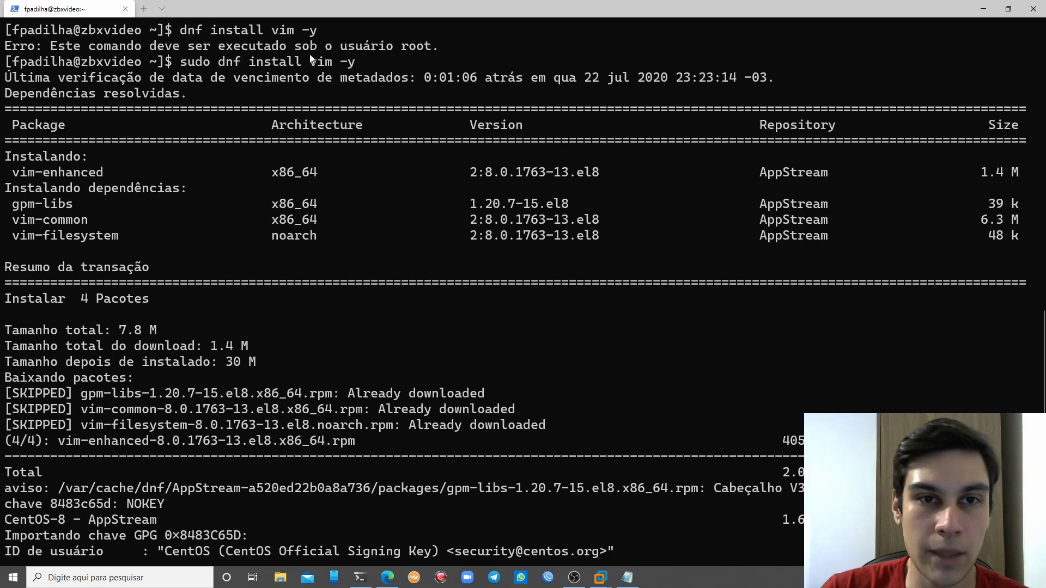
pyautogui.scroll(-1, 136, 163)
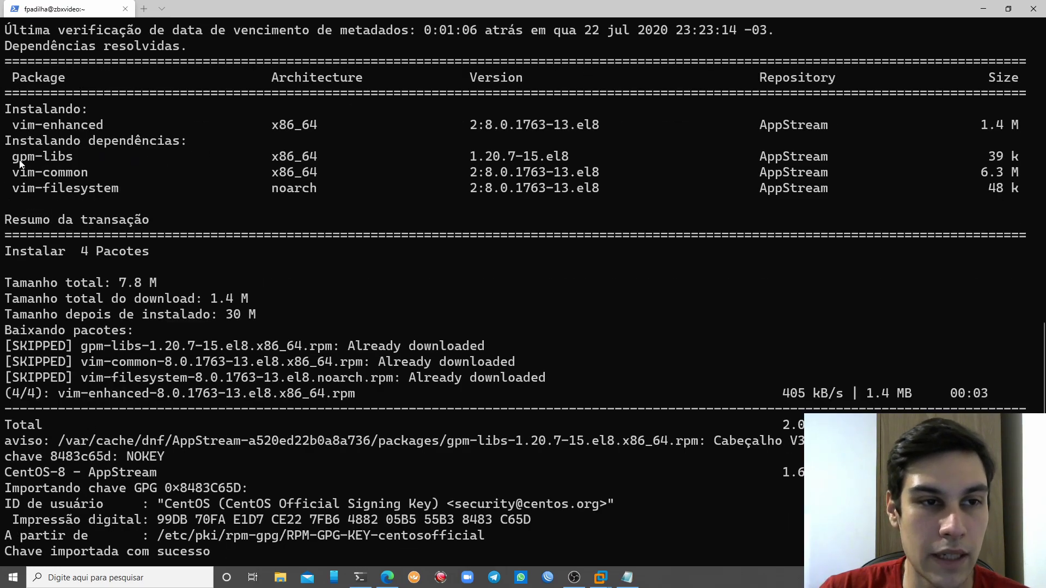
pyautogui.moveTo(29, 174); pyautogui.dragTo(79, 194)
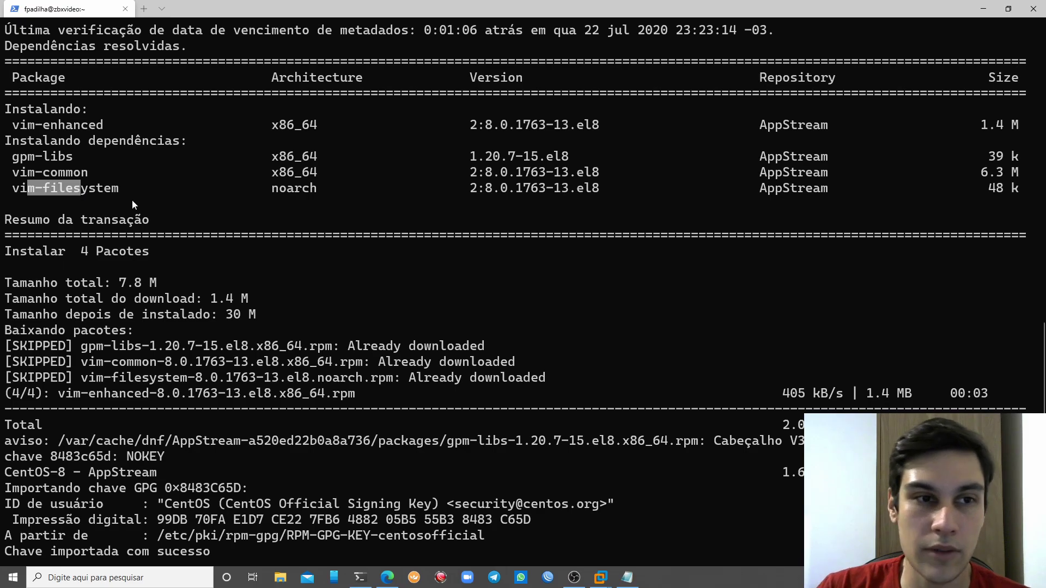
pyautogui.moveTo(34, 157); pyautogui.dragTo(81, 190)
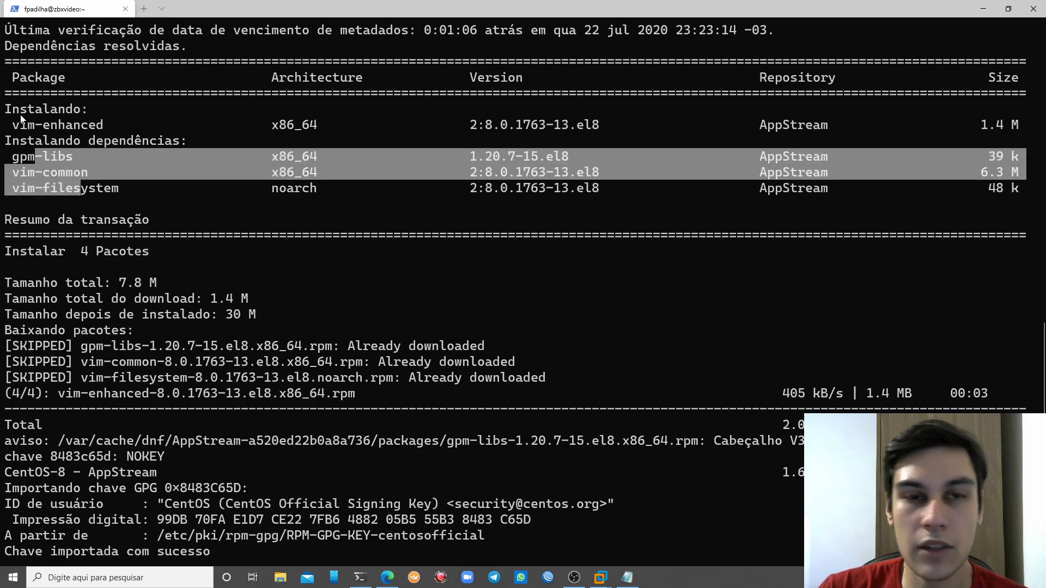
pyautogui.moveTo(21, 116); pyautogui.dragTo(65, 123)
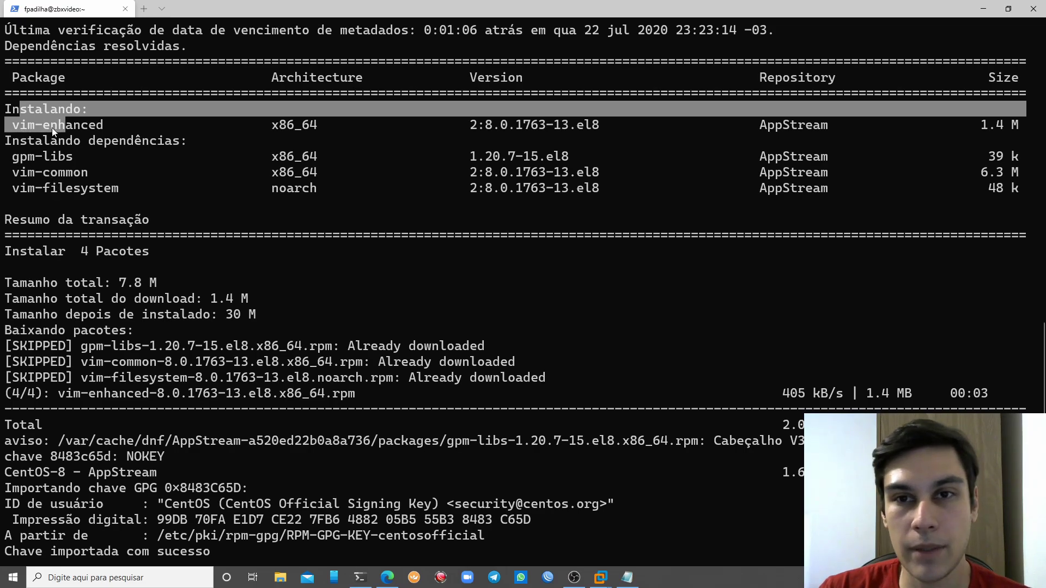
pyautogui.moveTo(148, 109); pyautogui.dragTo(201, 138)
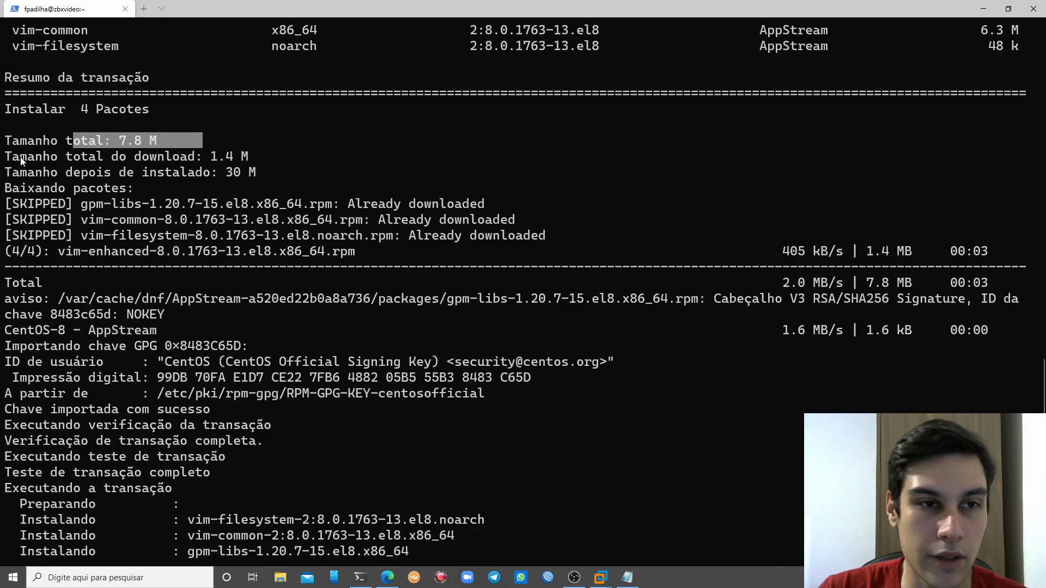
pyautogui.moveTo(28, 158); pyautogui.dragTo(224, 158)
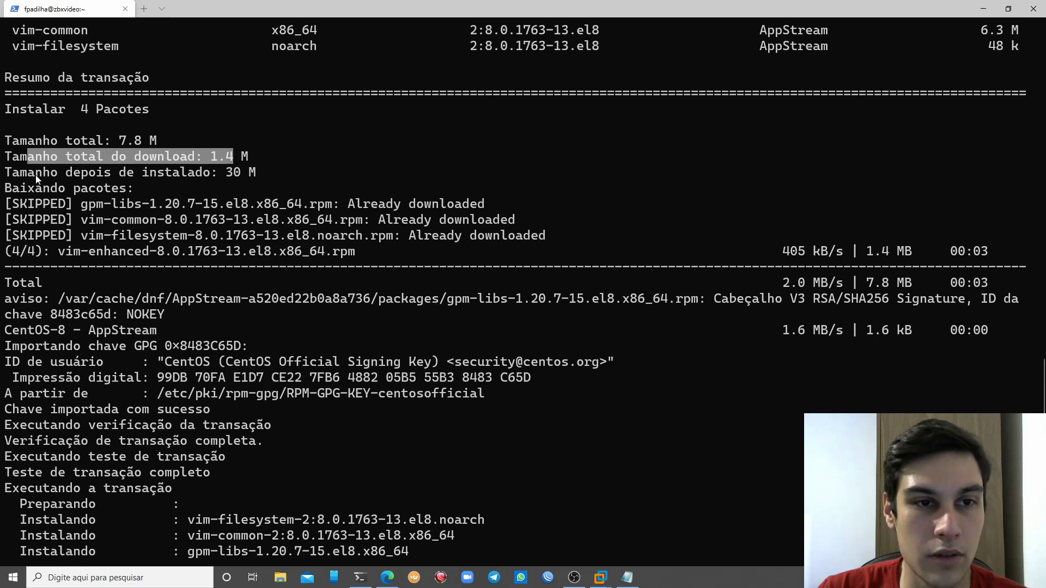
pyautogui.moveTo(35, 173); pyautogui.dragTo(188, 172)
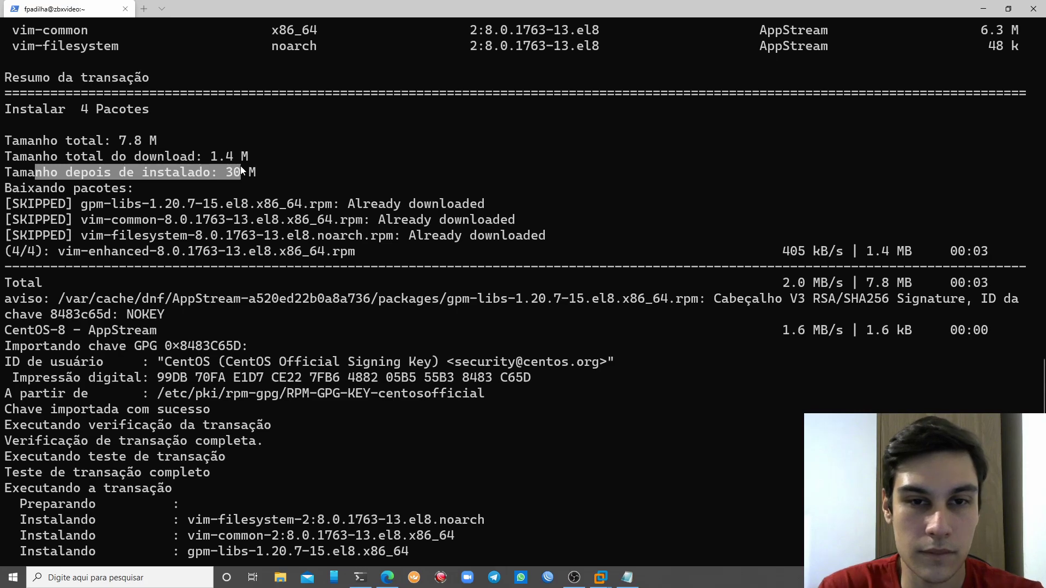
pyautogui.moveTo(35, 204); pyautogui.dragTo(126, 219)
pyautogui.click(323, 273)
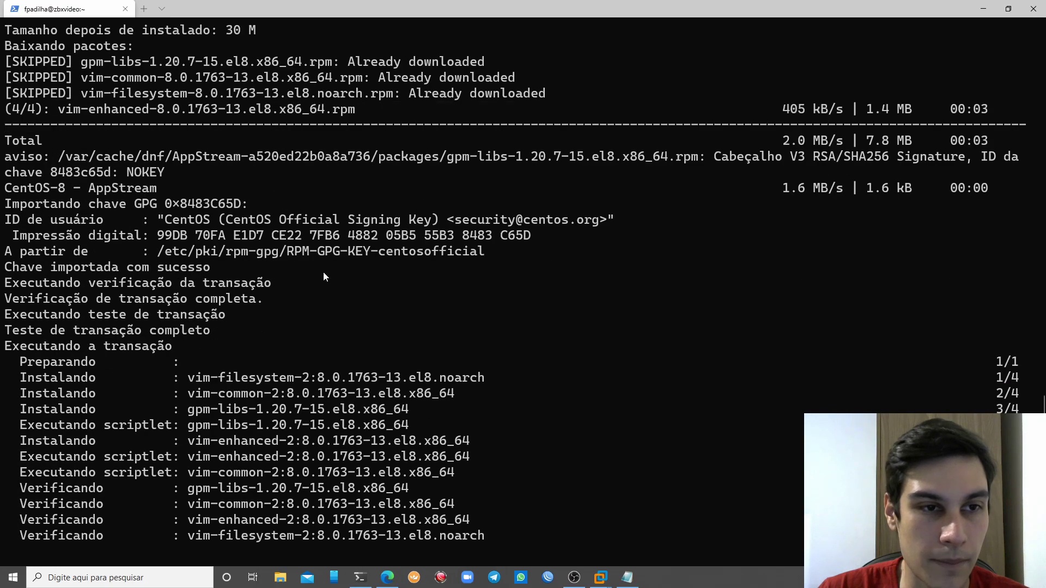
# Open /etc/ssh/sshd_config in vim as a normal user, then quit without saving
pyautogui.press('Return')
pyautogui.press('Return')
pyautogui.press('Return')
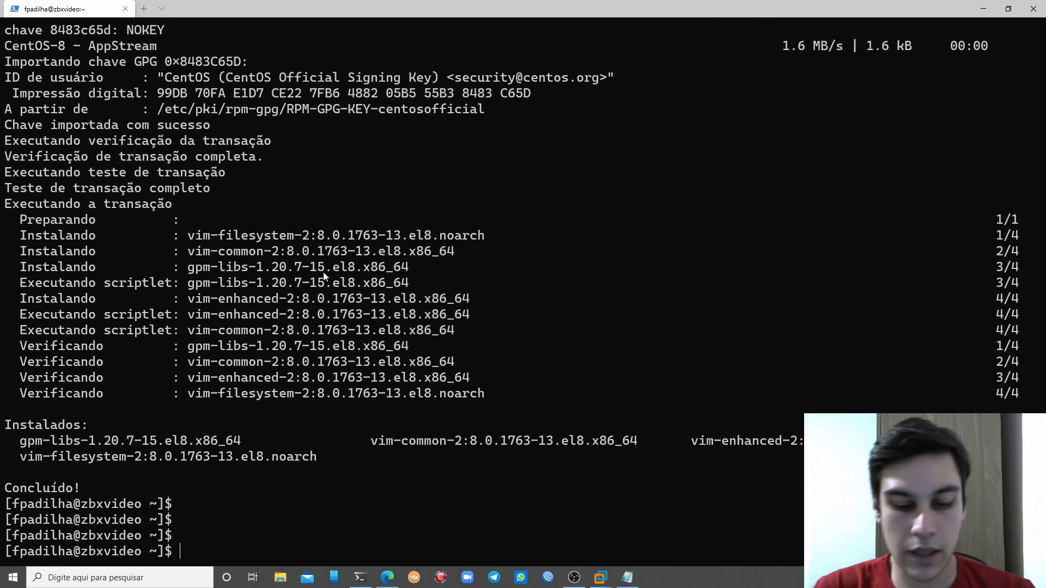
pyautogui.write('vim /etc/')
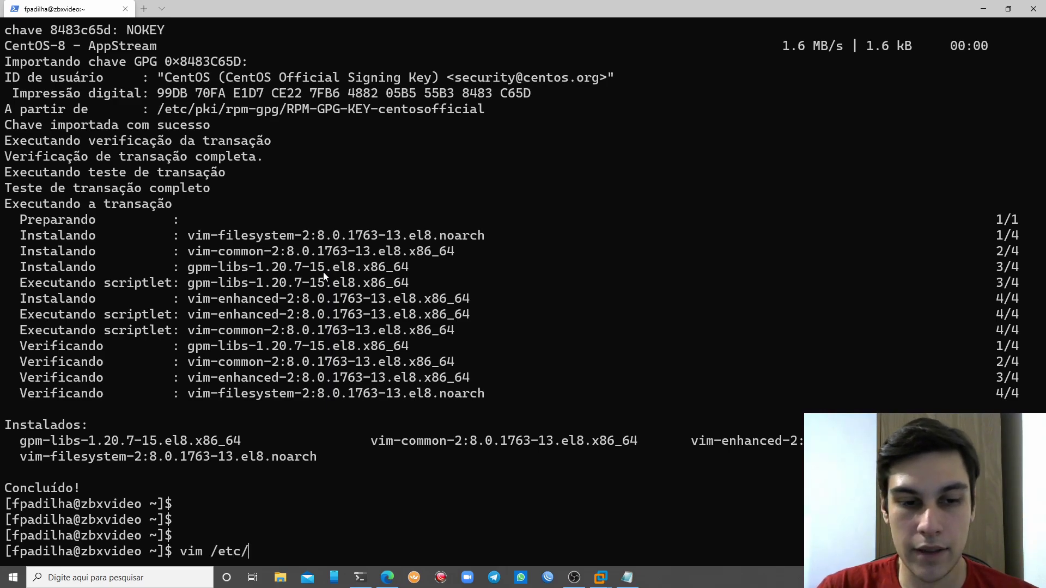
pyautogui.write('ssh')
pyautogui.write('/s')
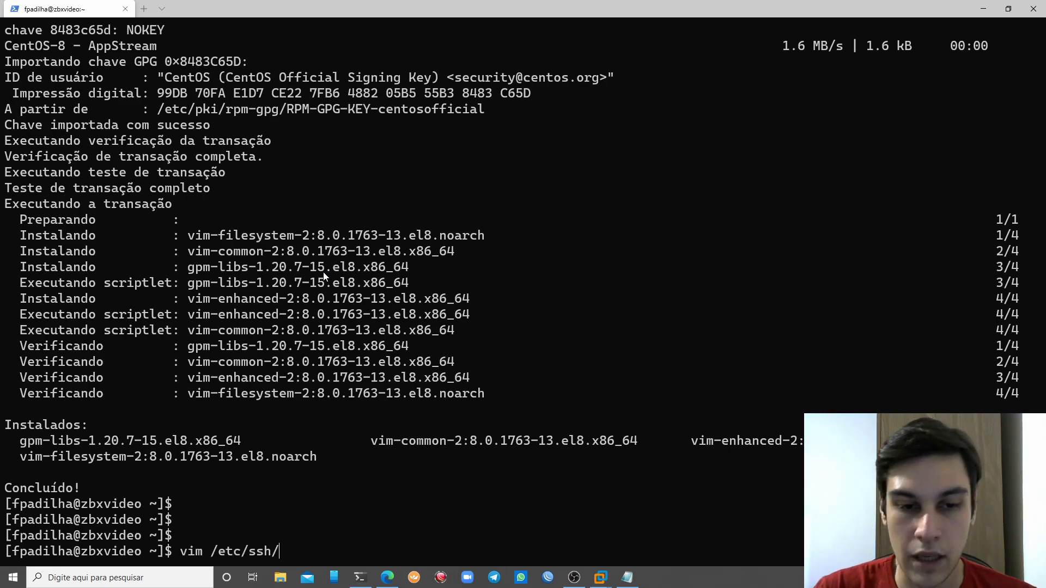
pyautogui.write('shd')
pyautogui.press('Tab')
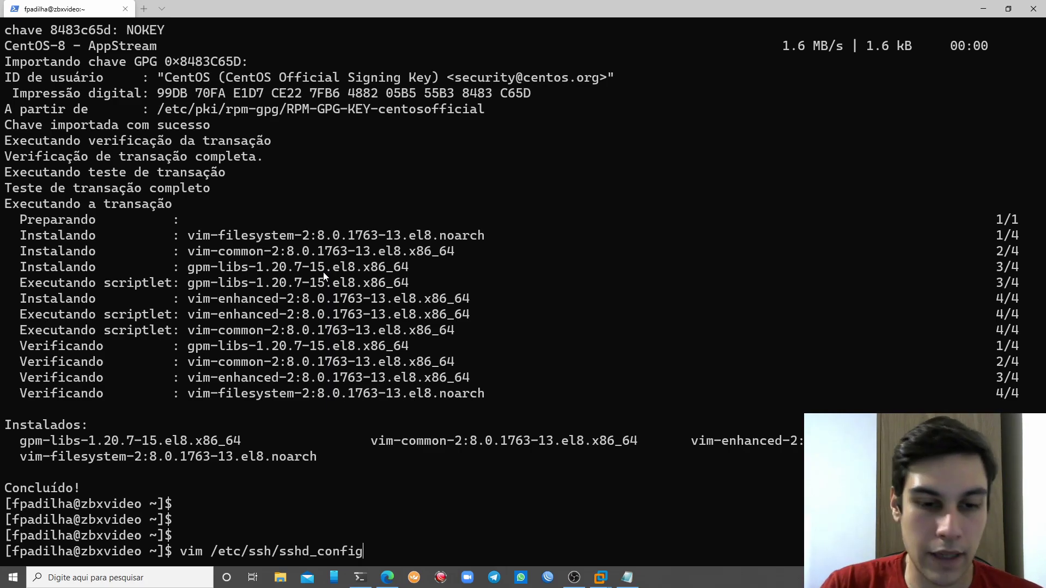
pyautogui.press('BackSpace')
pyautogui.press('BackSpace')
pyautogui.press('BackSpace')
pyautogui.press('BackSpace')
pyautogui.press('BackSpace')
pyautogui.press('BackSpace')
pyautogui.press('BackSpace')
pyautogui.press('BackSpace')
pyautogui.press('Tab')
pyautogui.press('Tab')
pyautogui.press('Tab')
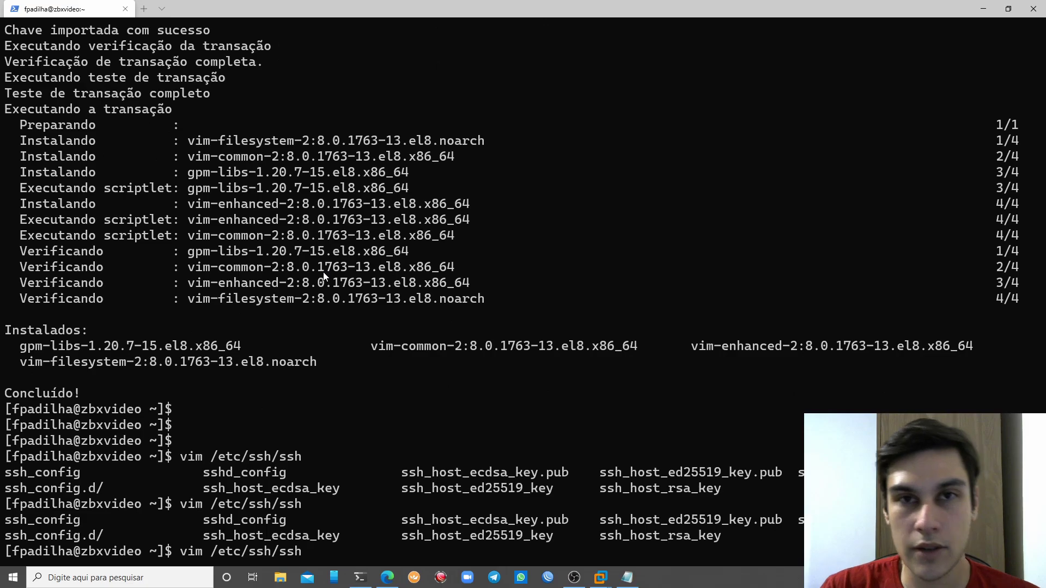
pyautogui.write('d')
pyautogui.press('Tab')
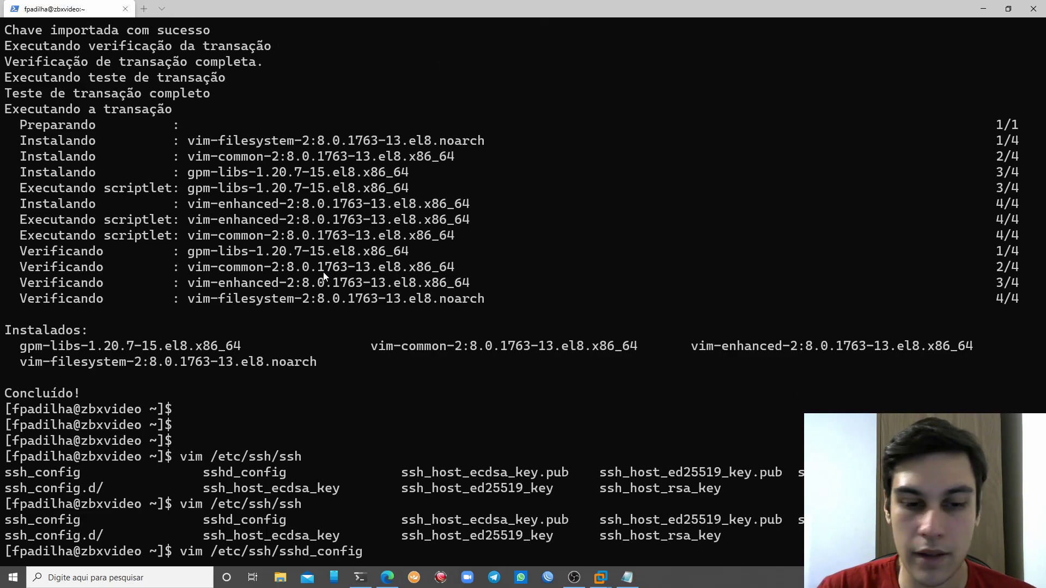
pyautogui.press('Return')
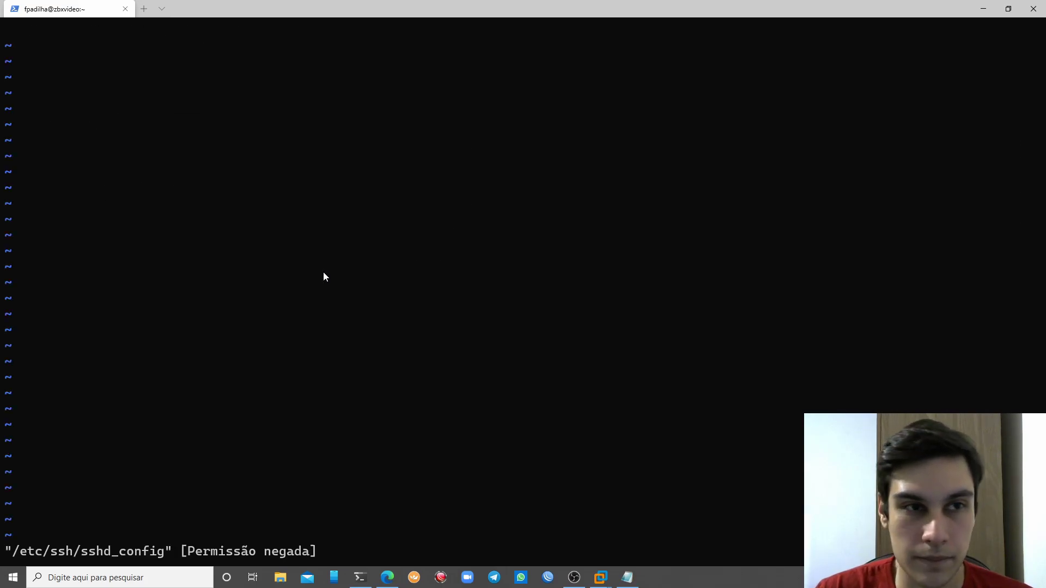
pyautogui.write(':q!')
pyautogui.press('Return')
# Switch to a root shell with su and reopen /etc/ssh/sshd_config in vim
pyautogui.write('sudop su')
pyautogui.press('BackSpace')
pyautogui.press('BackSpace')
pyautogui.press('BackSpace')
pyautogui.press('BackSpace')
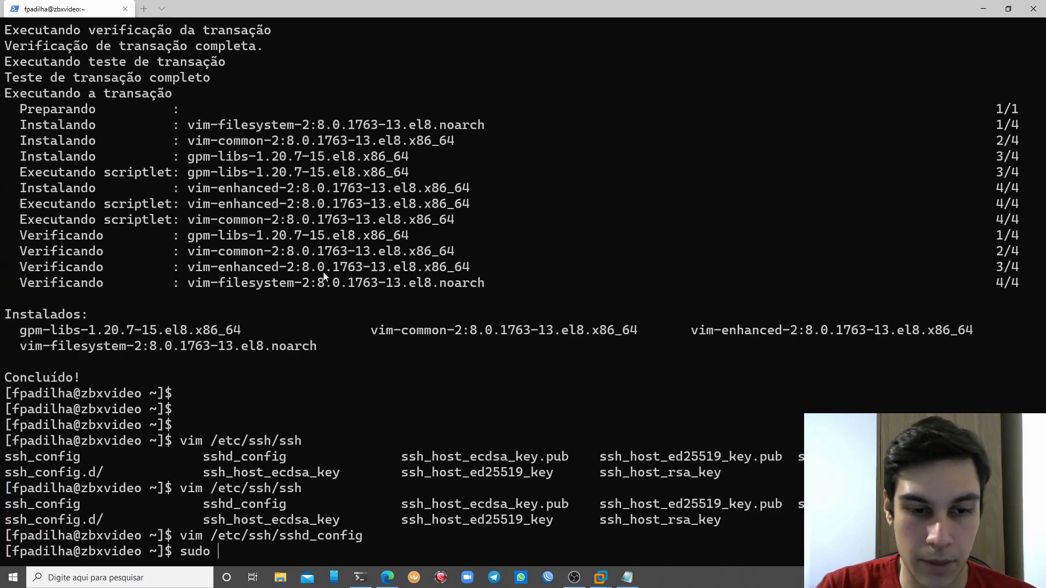
pyautogui.write('su')
pyautogui.press('Return')
pyautogui.write('vim ')
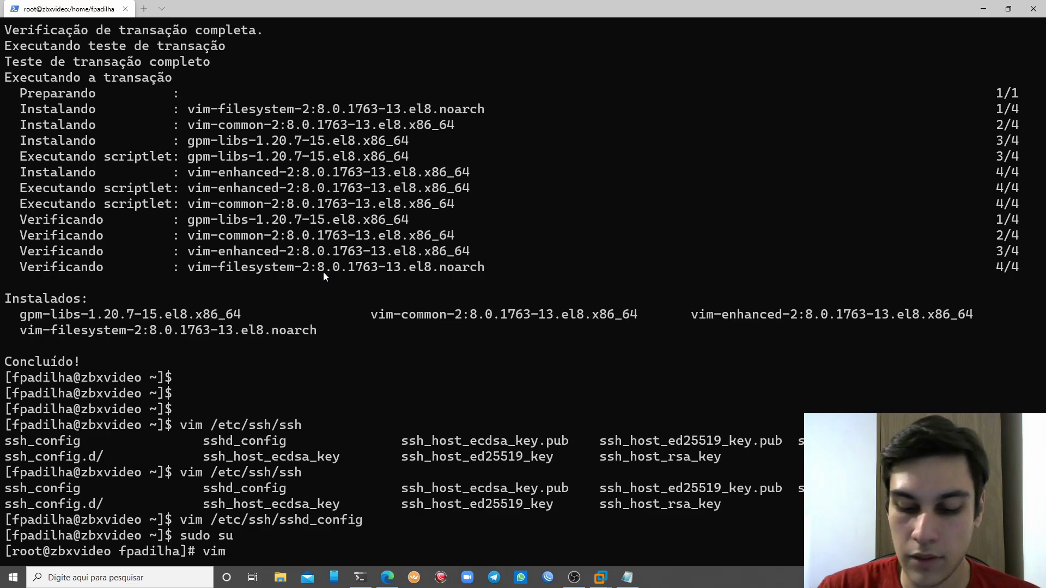
pyautogui.write('/etc/ssh')
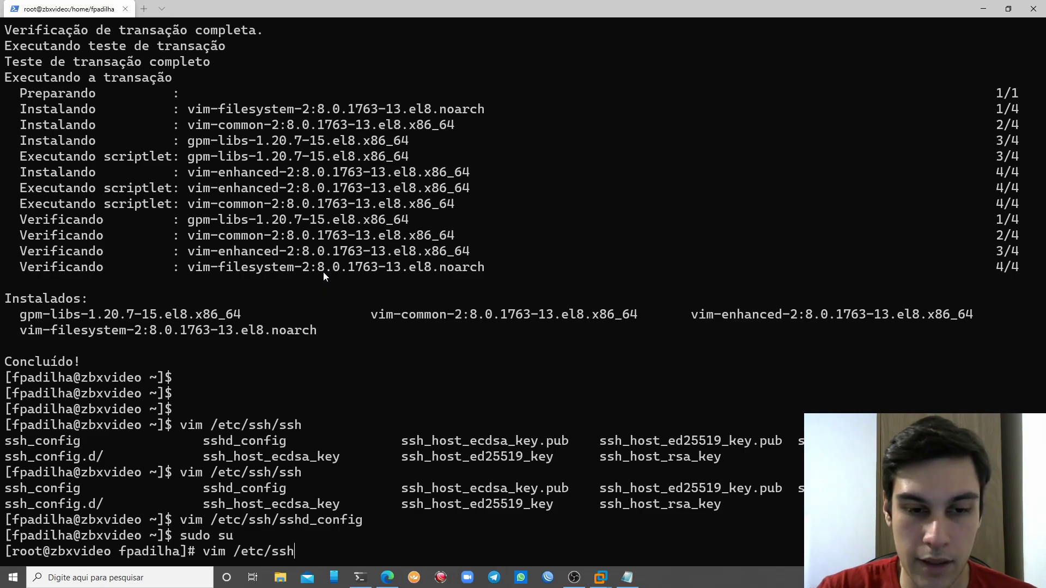
pyautogui.write('/sshd')
pyautogui.press('Tab')
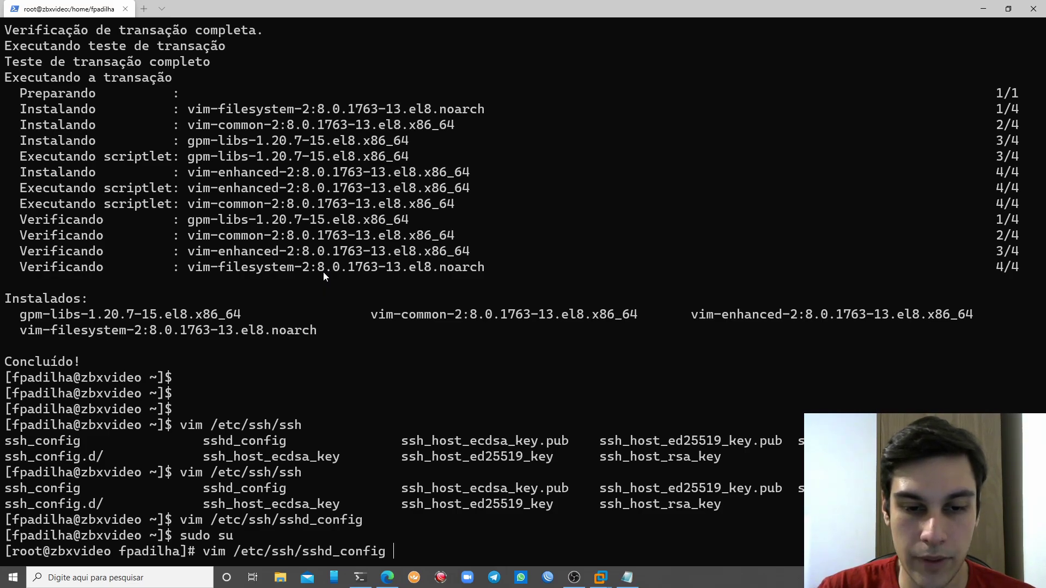
pyautogui.press('Return')
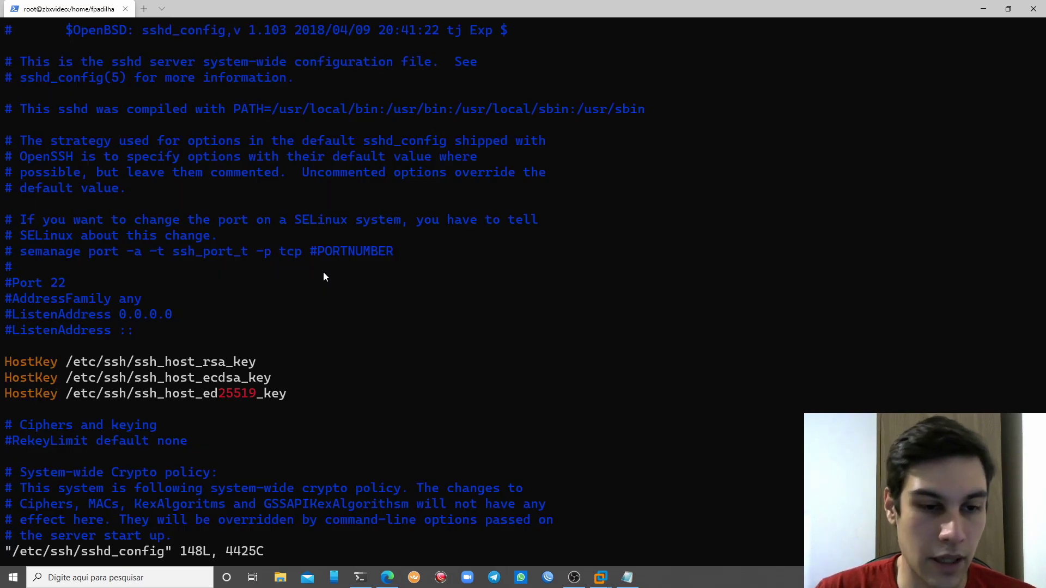
# Change PermitRootLogin from yes to no
pyautogui.press('Down')
pyautogui.press('Down')
pyautogui.press('Down')
pyautogui.press('Down')
pyautogui.press('Down')
pyautogui.press('Down')
pyautogui.press('Down')
pyautogui.press('Down')
pyautogui.press('Down')
pyautogui.press('Down')
pyautogui.press('Down')
pyautogui.press('Down')
pyautogui.press('Down')
pyautogui.press('Down')
pyautogui.press('Down')
pyautogui.press('Down')
pyautogui.press('Down')
pyautogui.press('Down')
pyautogui.press('Down')
pyautogui.press('Down')
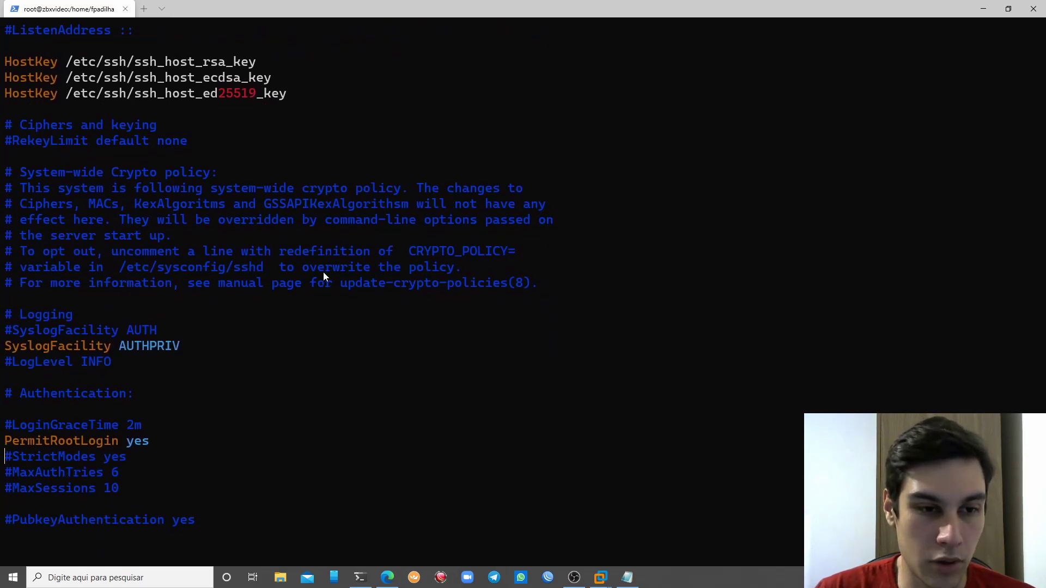
pyautogui.press('Up')
pyautogui.press('Down')
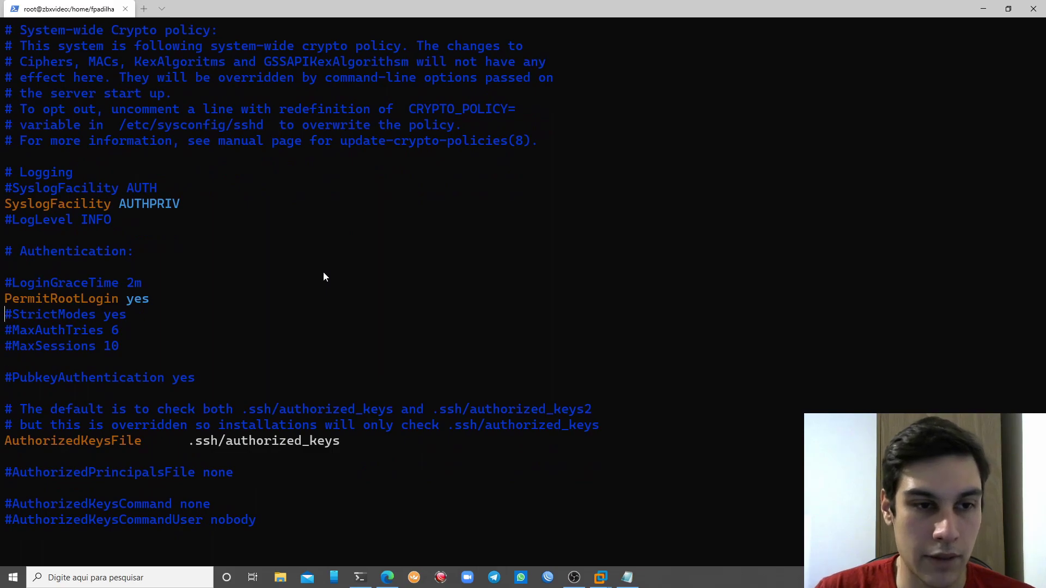
pyautogui.press('a')
pyautogui.press('BackSpace')
pyautogui.press('BackSpace')
pyautogui.press('BackSpace')
pyautogui.write('no')
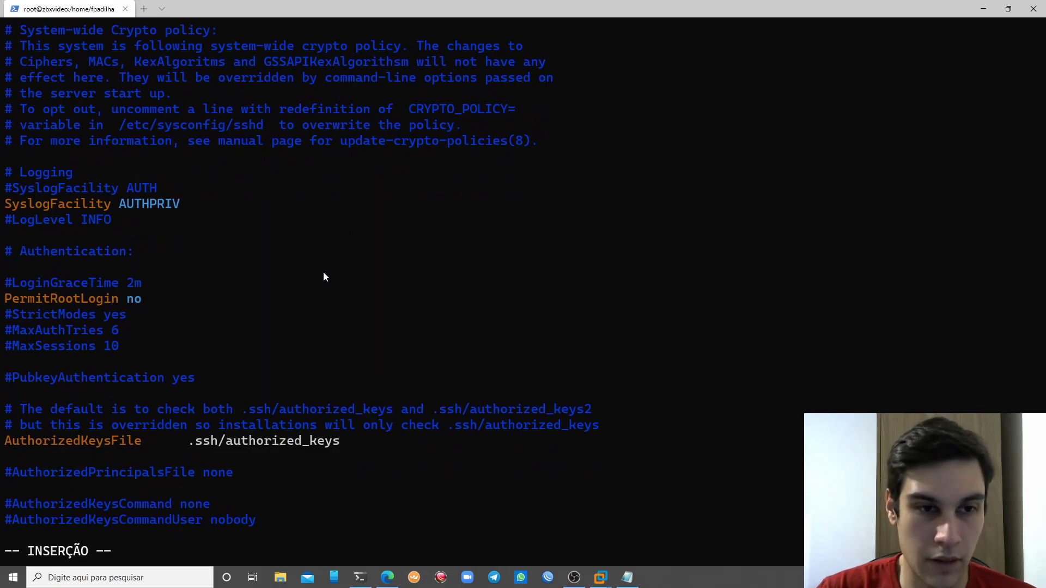
pyautogui.press('Escape')
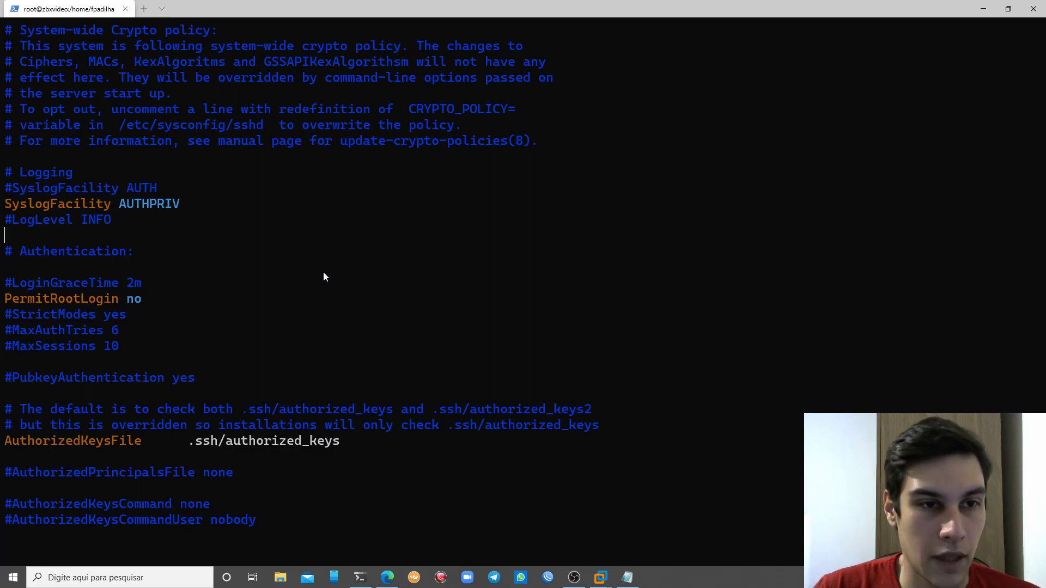
# Uncomment the Port 22 line and save the file with :wq
pyautogui.scroll(12, 323, 277)
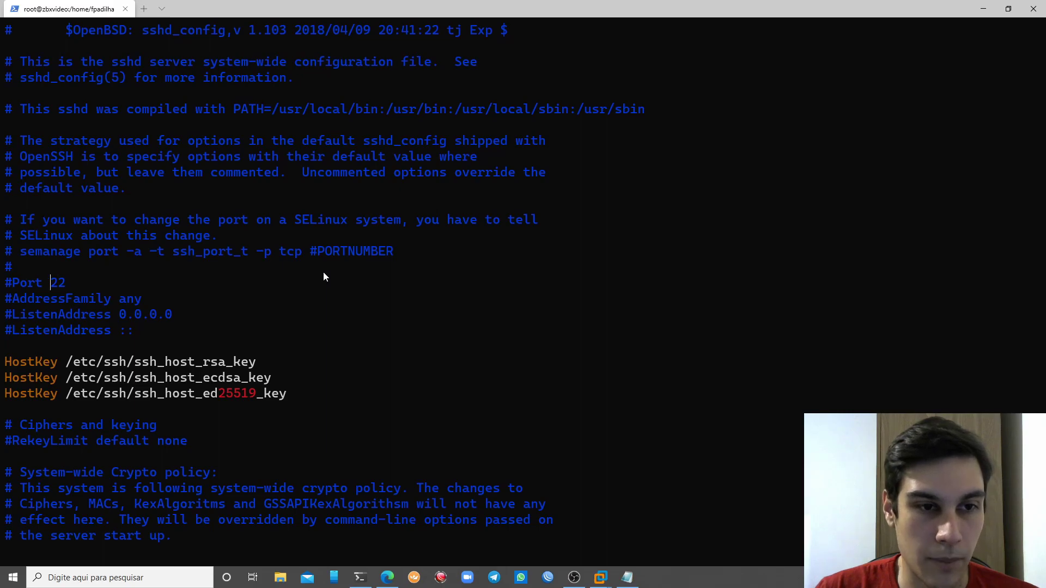
pyautogui.press('X')
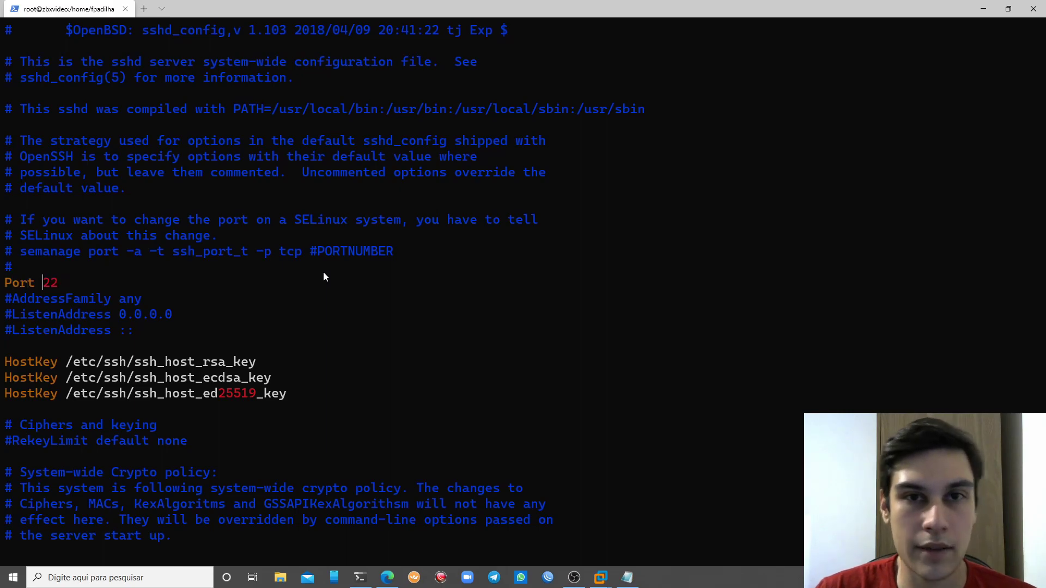
pyautogui.write('a')
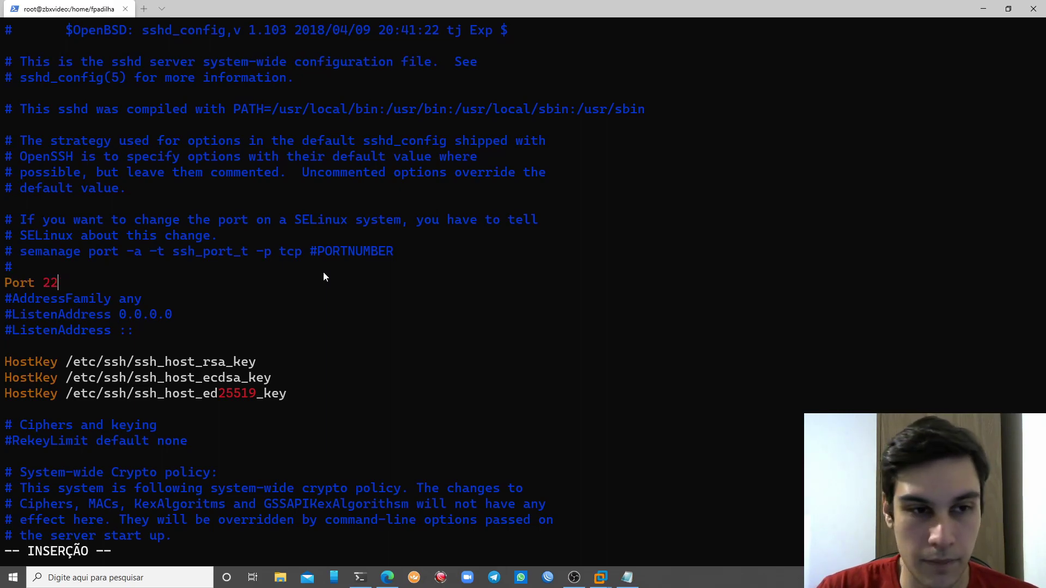
pyautogui.write('98')
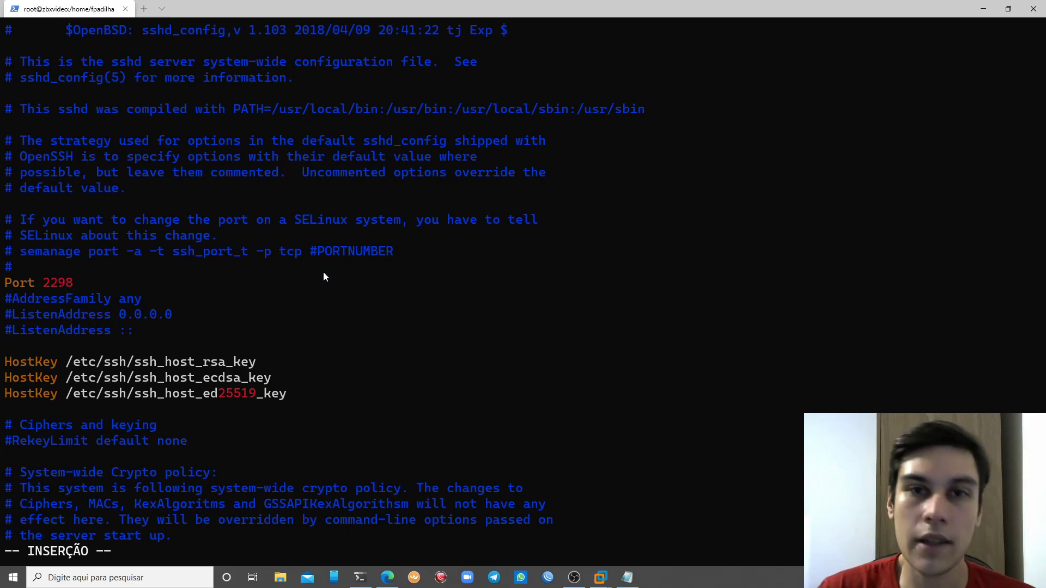
pyautogui.press('BackSpace')
pyautogui.press('BackSpace')
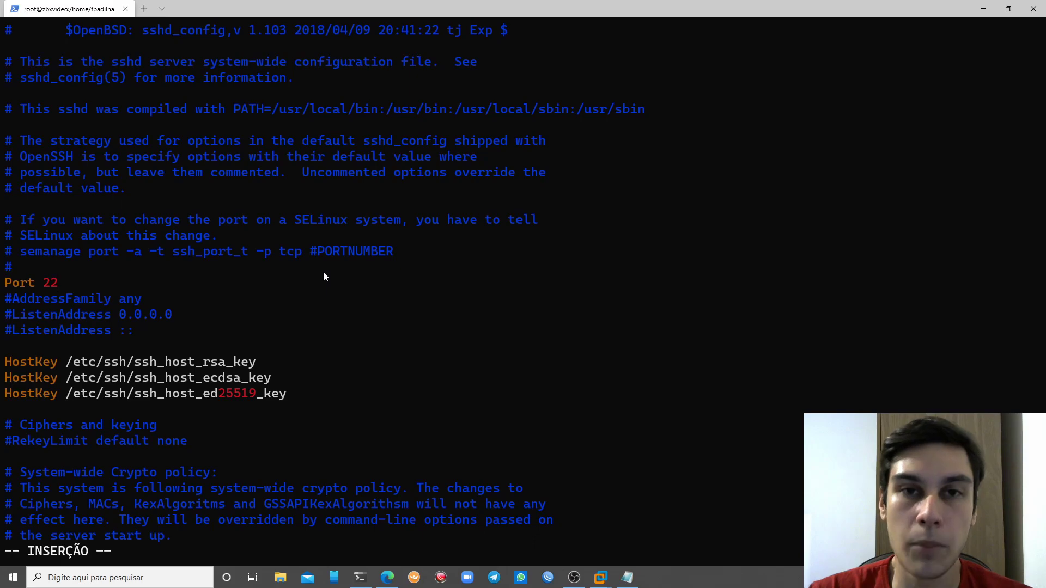
pyautogui.press('Escape')
pyautogui.write(':wq')
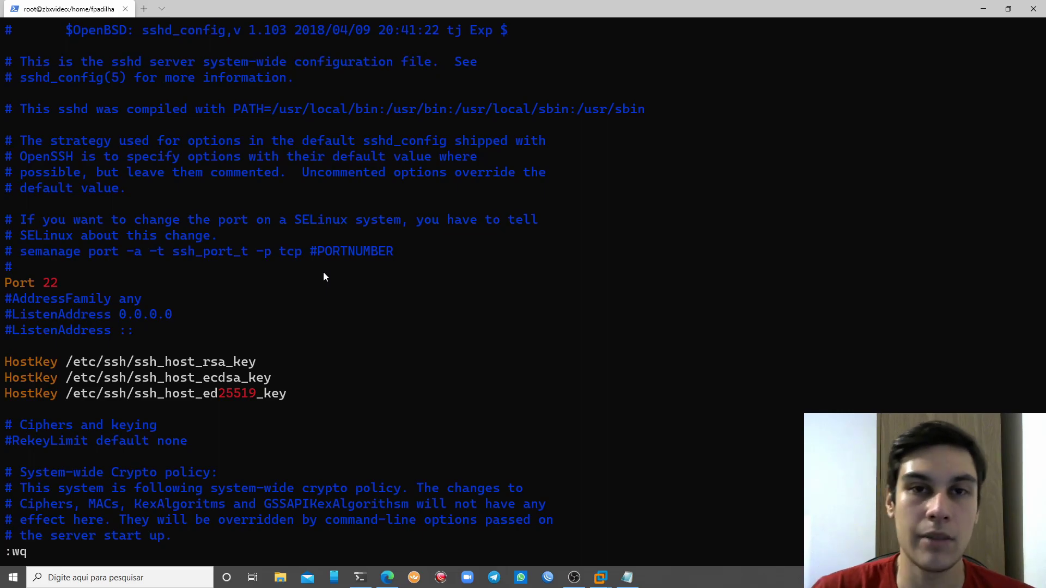
pyautogui.press('Return')
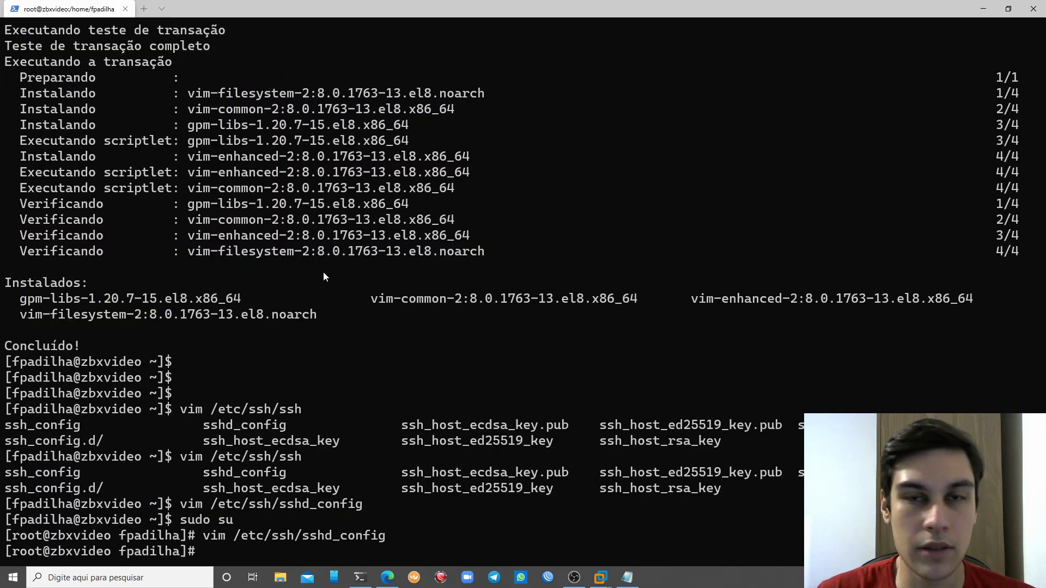
pyautogui.press('Up')
pyautogui.press('Return')
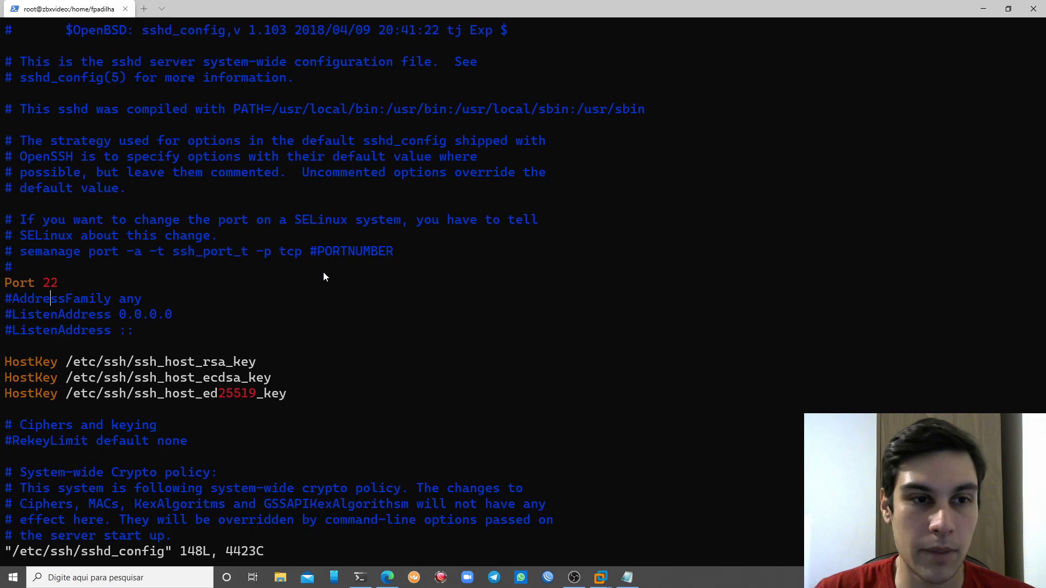
pyautogui.press('Down')
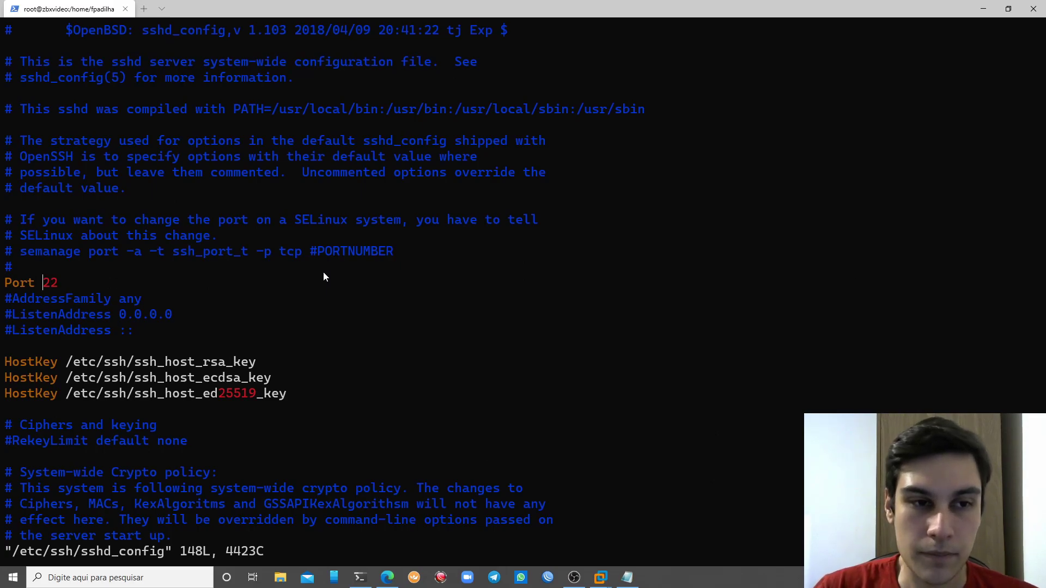
pyautogui.press('i')
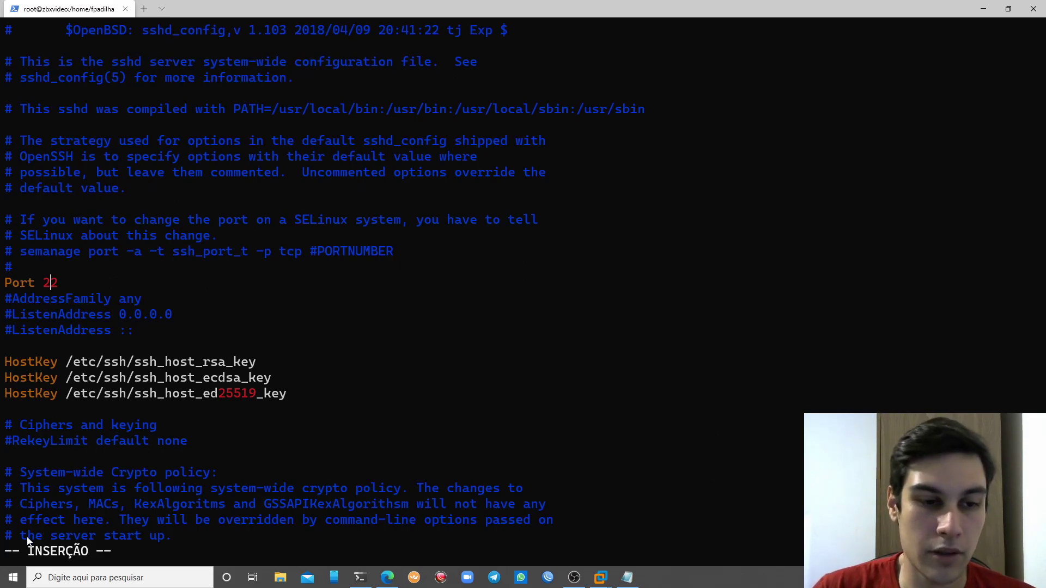
pyautogui.write('aaa')
pyautogui.press('BackSpace')
pyautogui.press('BackSpace')
pyautogui.press('BackSpace')
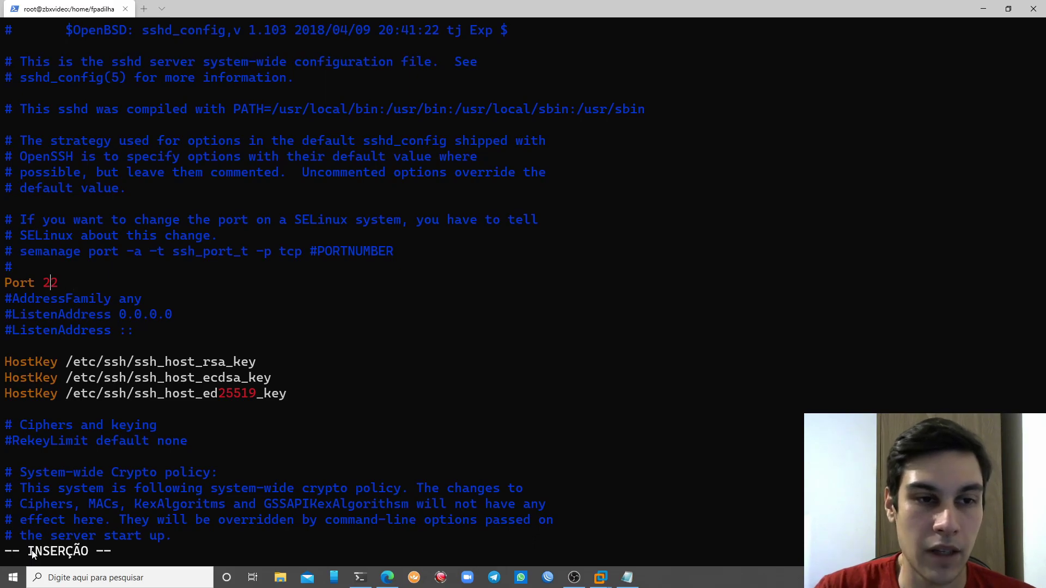
pyautogui.press('Escape')
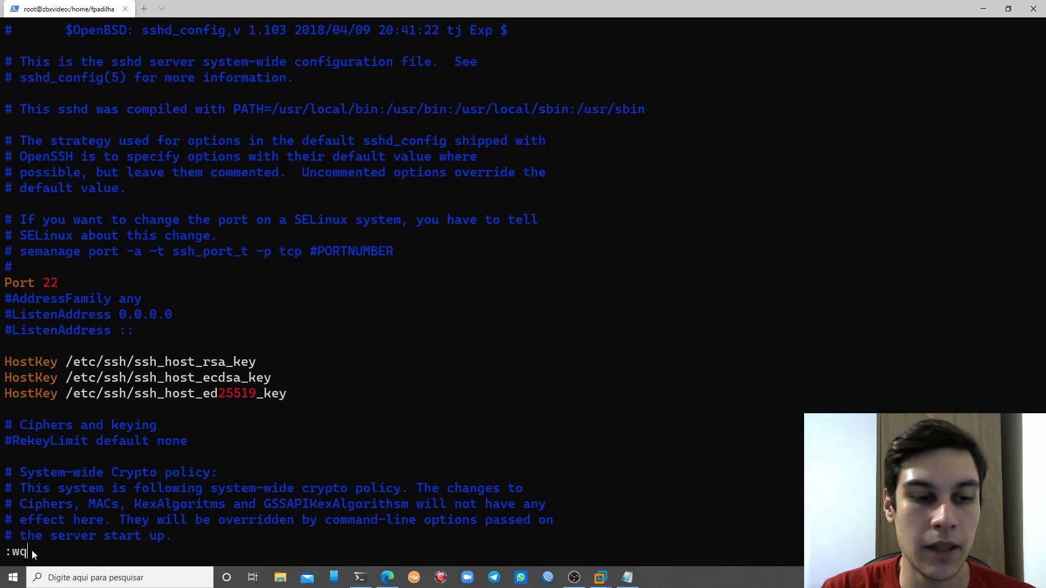
pyautogui.press('Return')
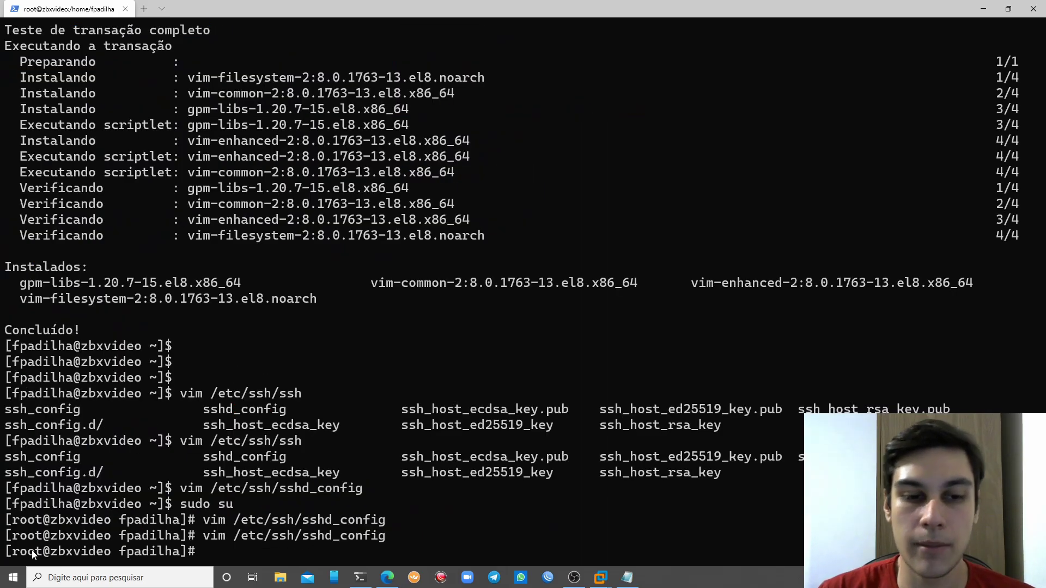
# Restart the SSH server with systemctl restart sshd
pyautogui.write('systemctl')
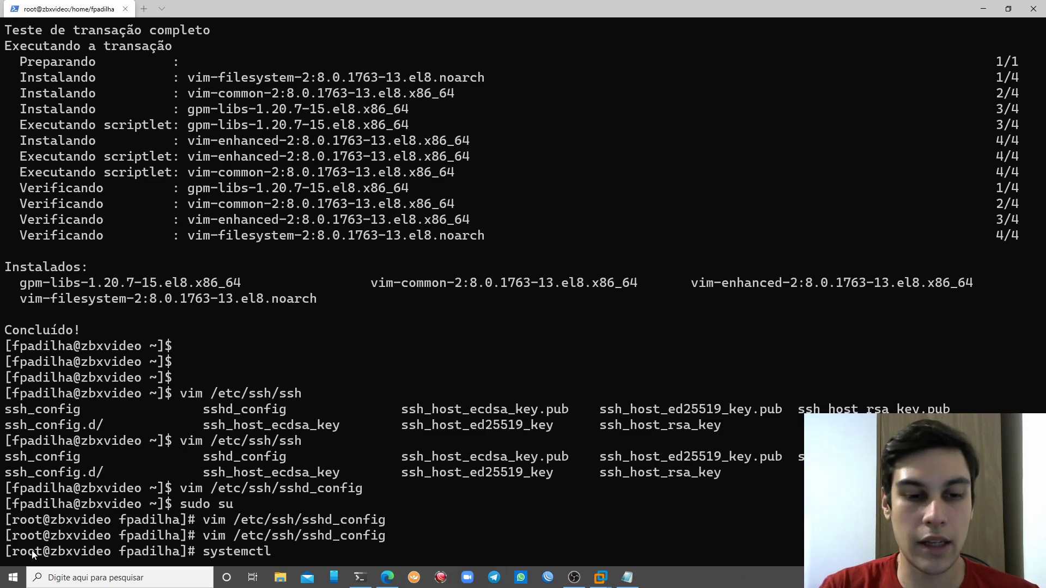
pyautogui.write(' restart ')
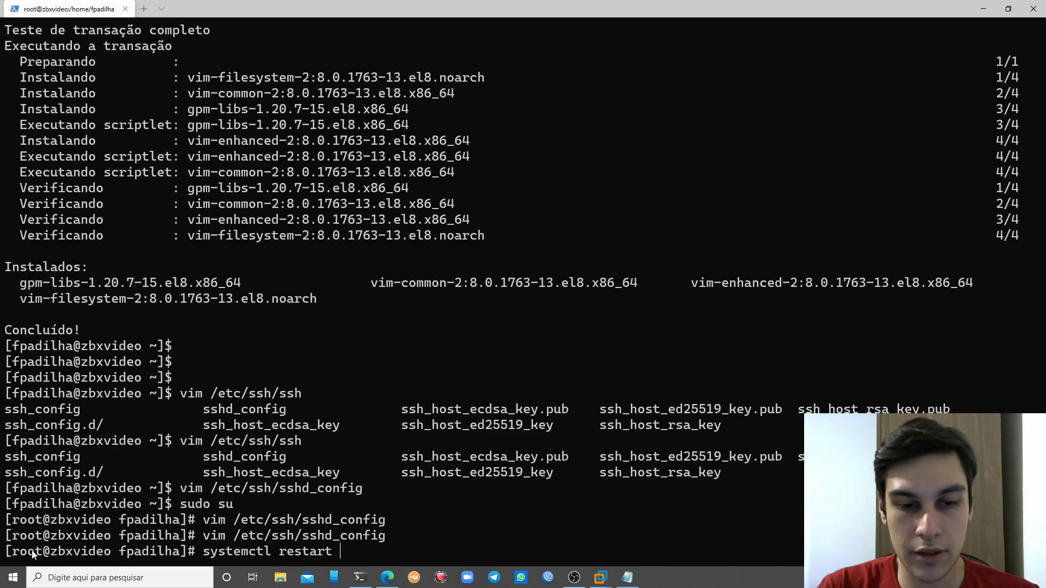
pyautogui.write('sshd')
pyautogui.press('Return')
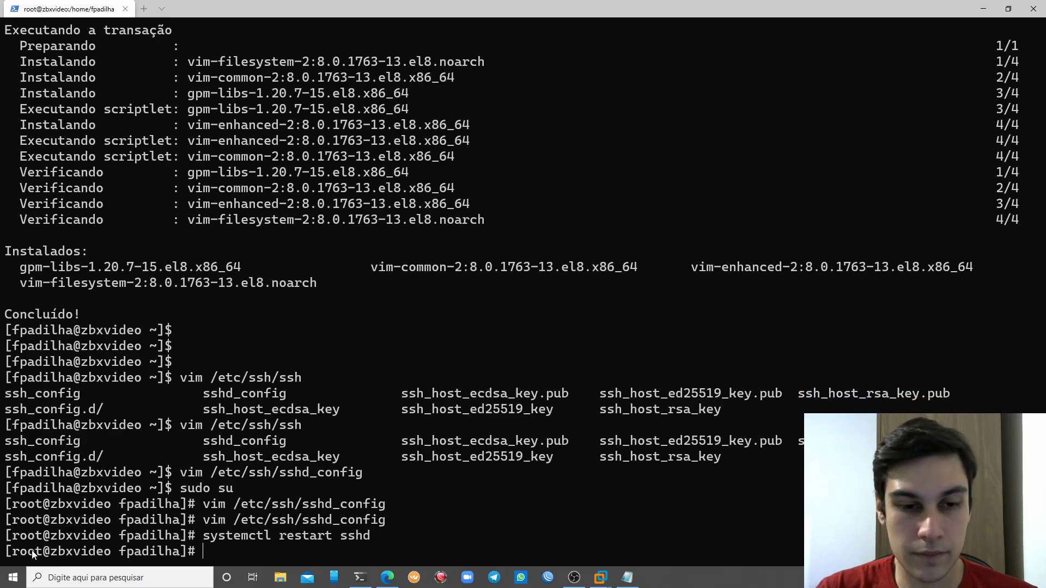
pyautogui.press('Return')
pyautogui.press('Return')
# Check that sshd is active (running) on port 22, then enter dnf install cockpit
pyautogui.write('sys')
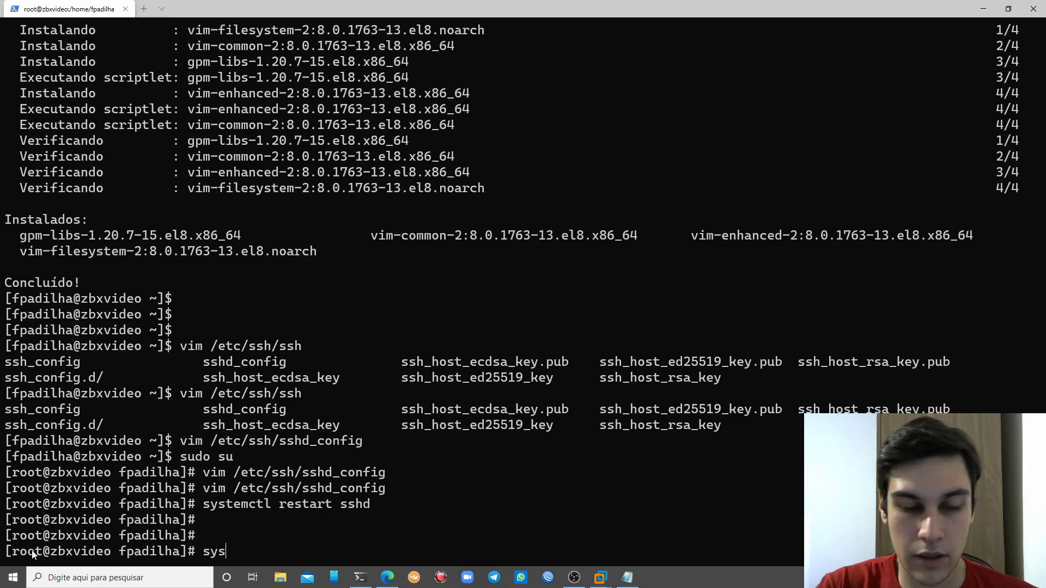
pyautogui.write('temctl status sshd')
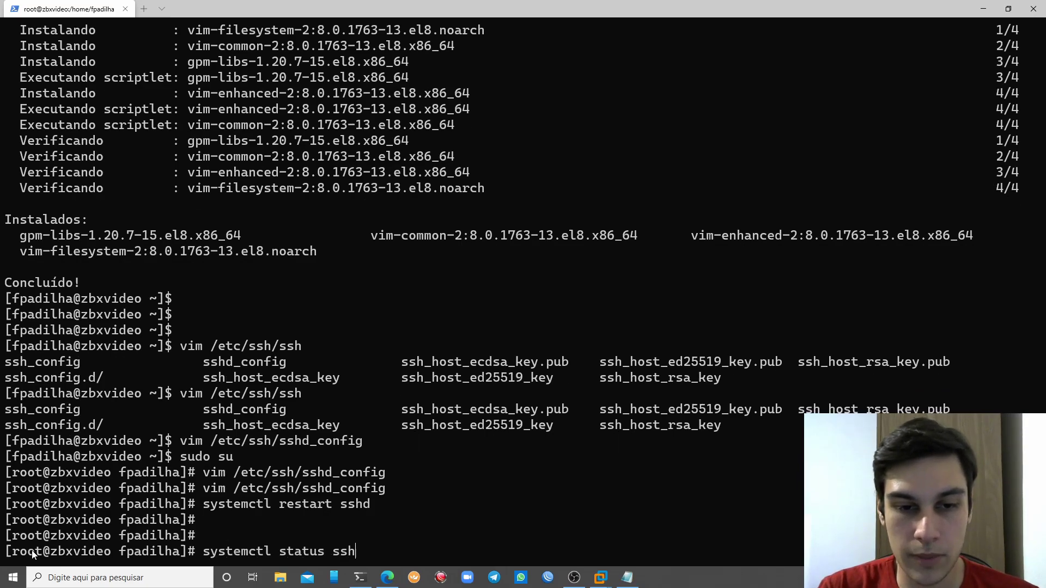
pyautogui.press('Return')
pyautogui.moveTo(484, 349); pyautogui.dragTo(538, 349)
pyautogui.click(545, 368)
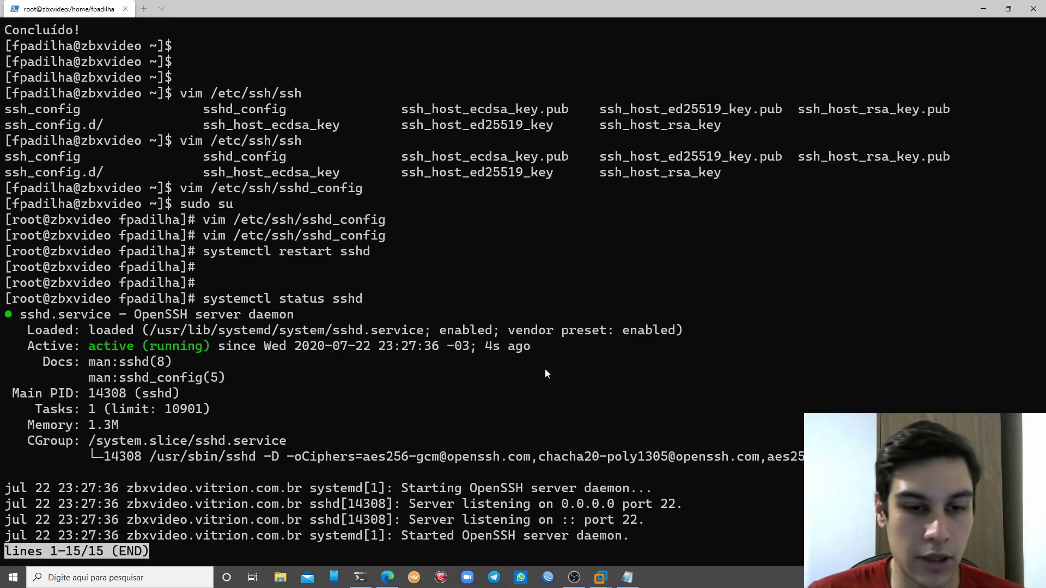
pyautogui.press('q')
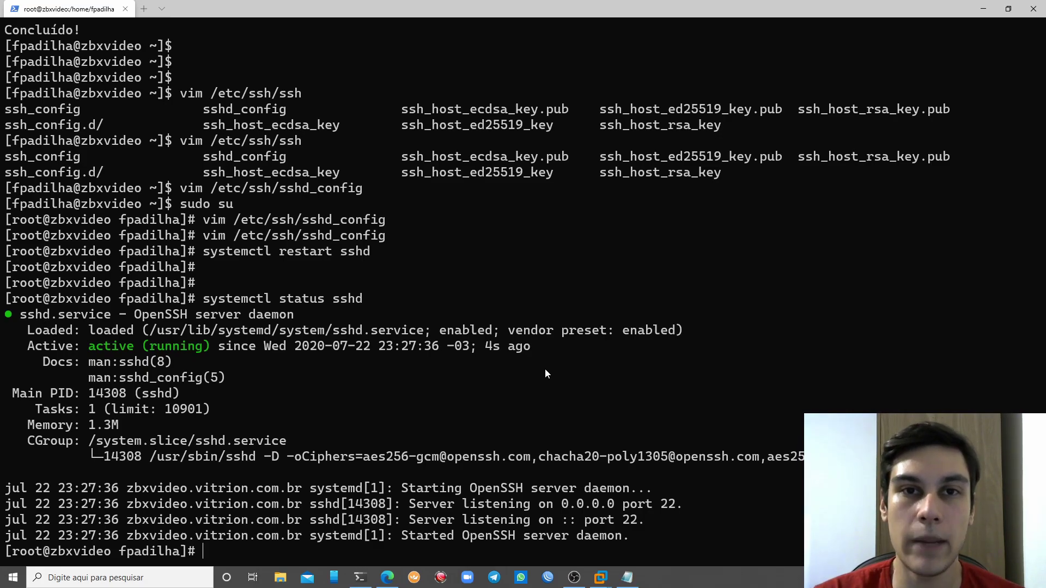
pyautogui.write('dnf in')
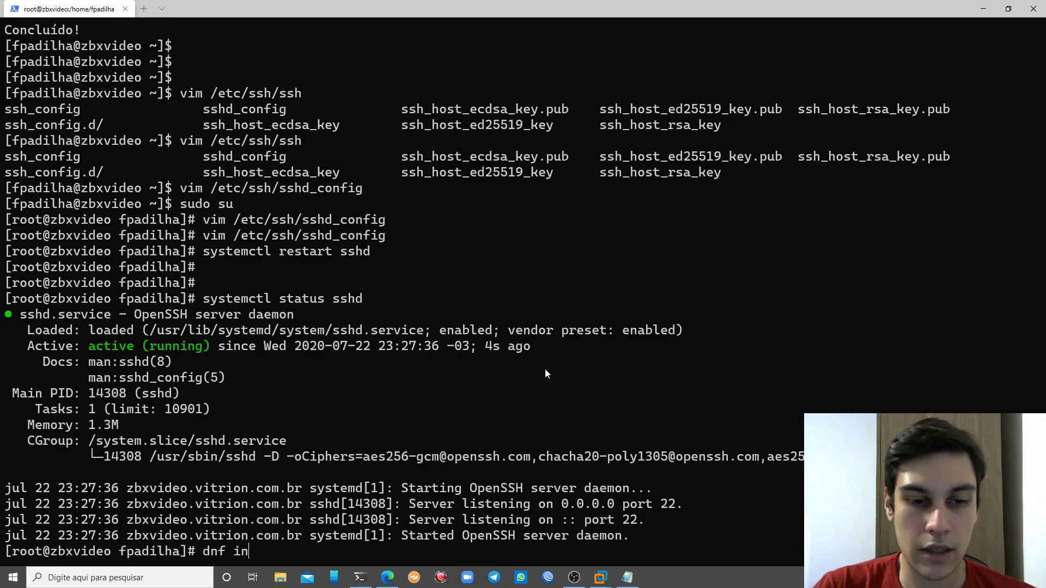
pyautogui.write('stall cockpit')
# Install the cockpit package, confirming the 41 packages with s
pyautogui.press('Return')
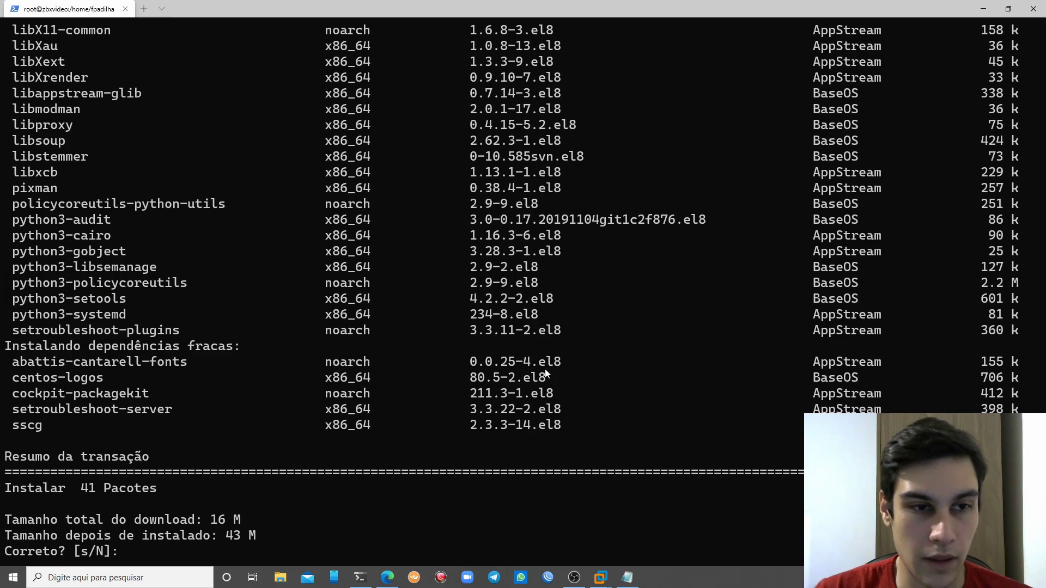
pyautogui.write('s')
pyautogui.press('Return')
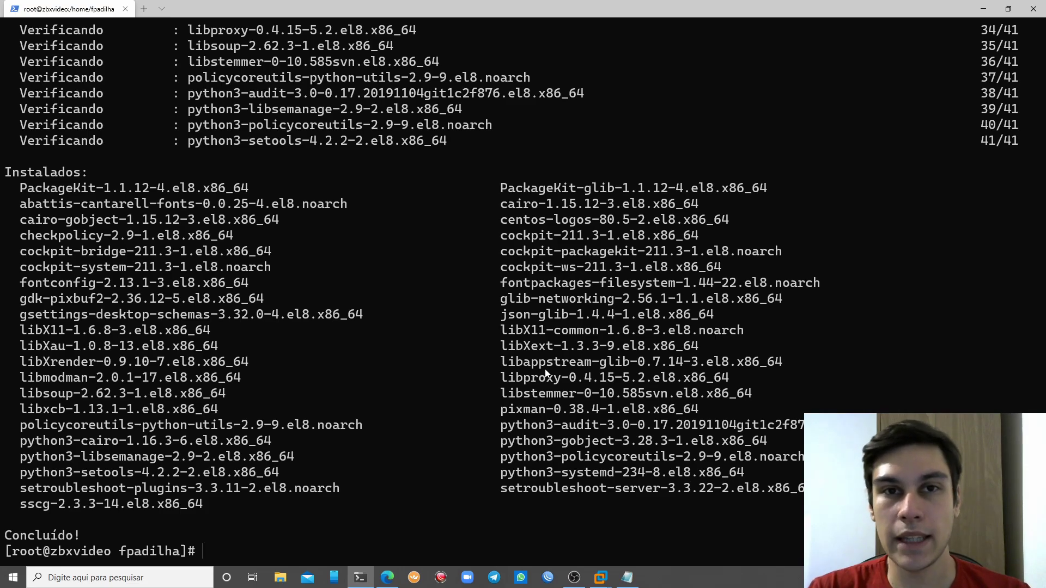
# Start cockpit.socket and enable it at boot with systemctl
pyautogui.write('systectl')
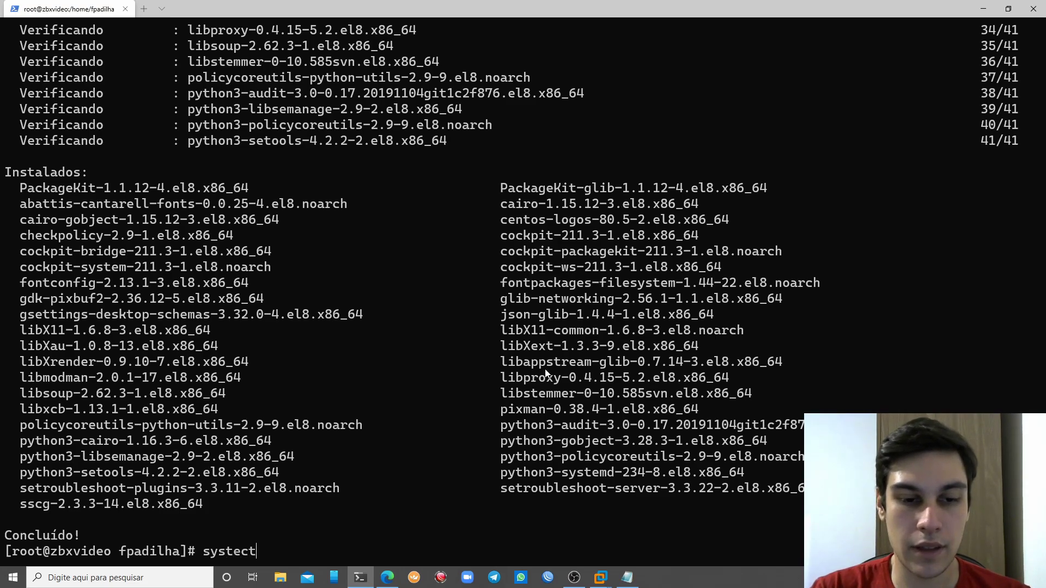
pyautogui.press('BackSpace')
pyautogui.press('BackSpace')
pyautogui.press('BackSpace')
pyautogui.write('mctl start cocket')
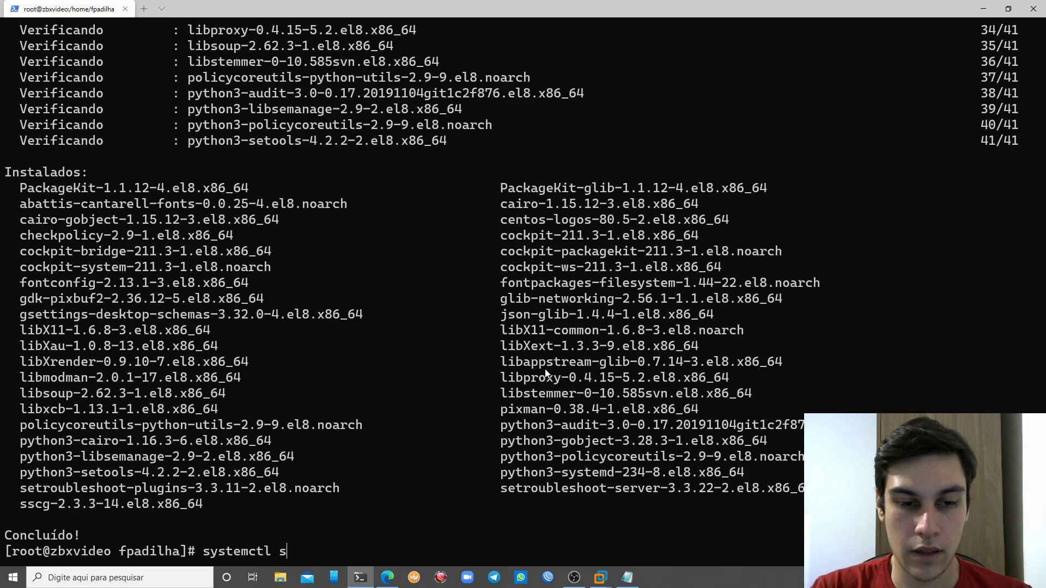
pyautogui.press('BackSpace')
pyautogui.press('BackSpace')
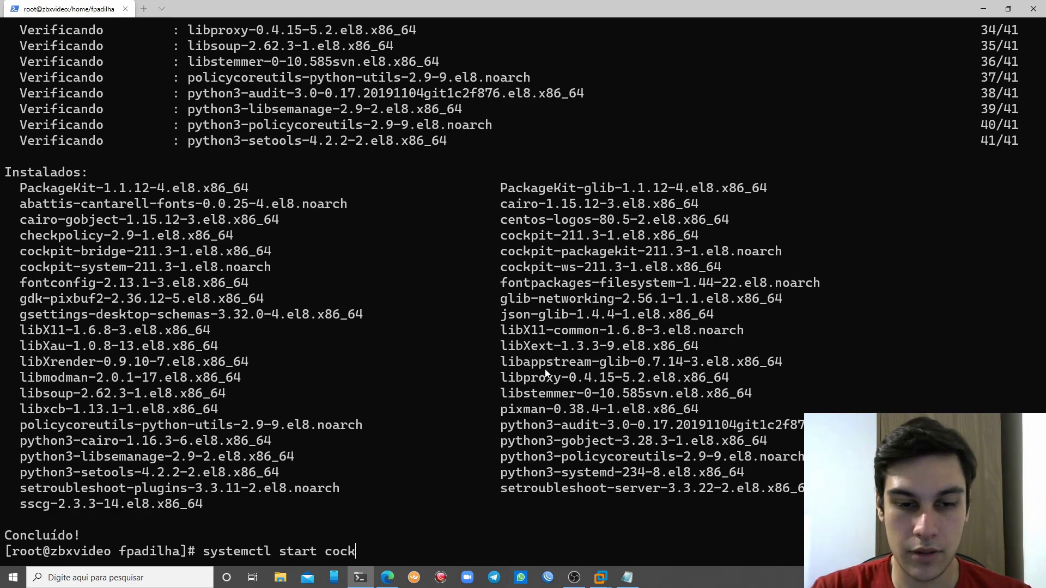
pyautogui.write('pit.socket')
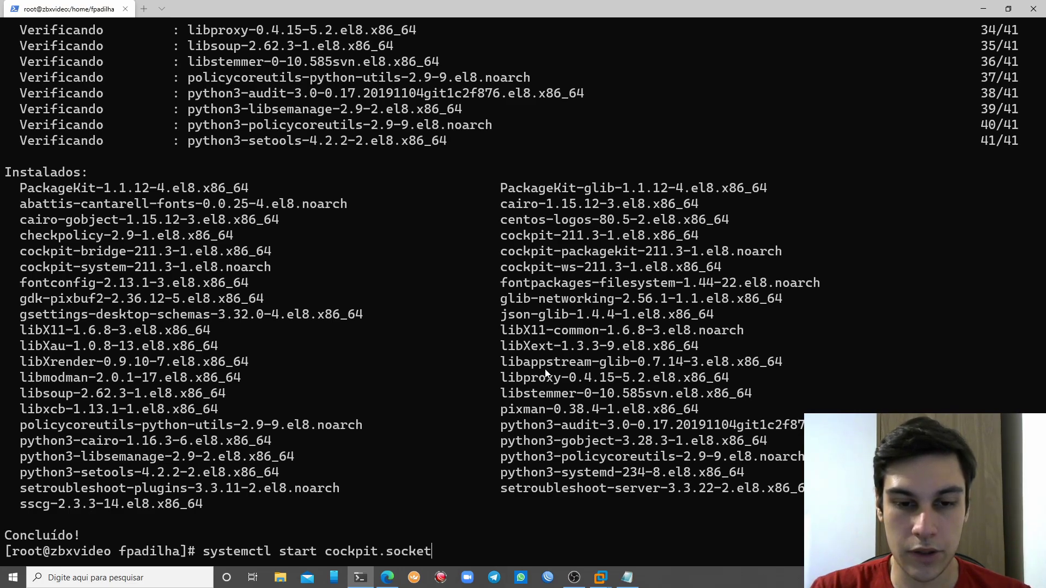
pyautogui.press('Return')
pyautogui.press('Up')
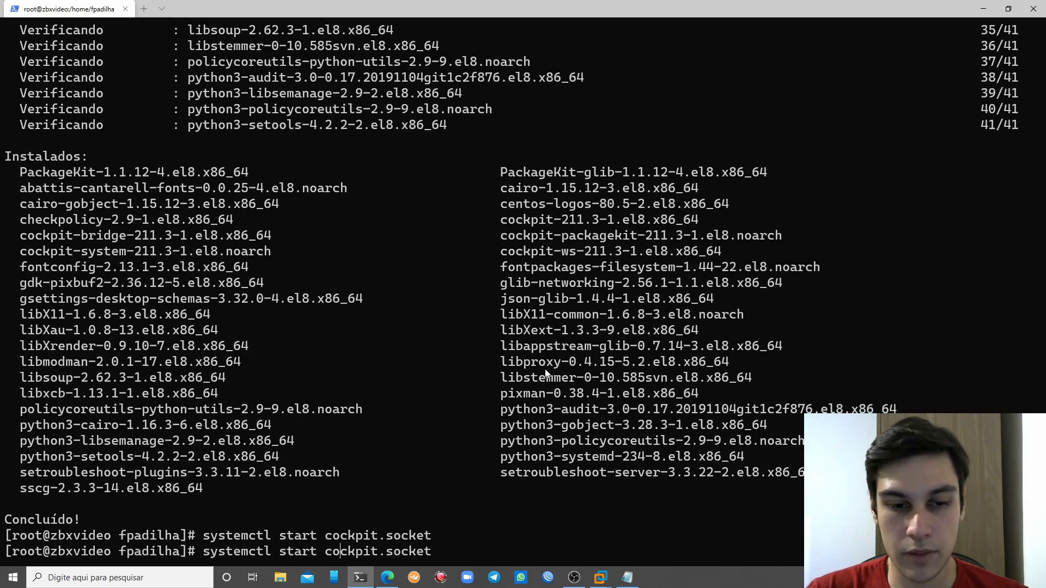
pyautogui.press('BackSpace')
pyautogui.press('BackSpace')
pyautogui.press('BackSpace')
pyautogui.press('BackSpace')
pyautogui.press('BackSpace')
pyautogui.write('enable')
pyautogui.press('Return')
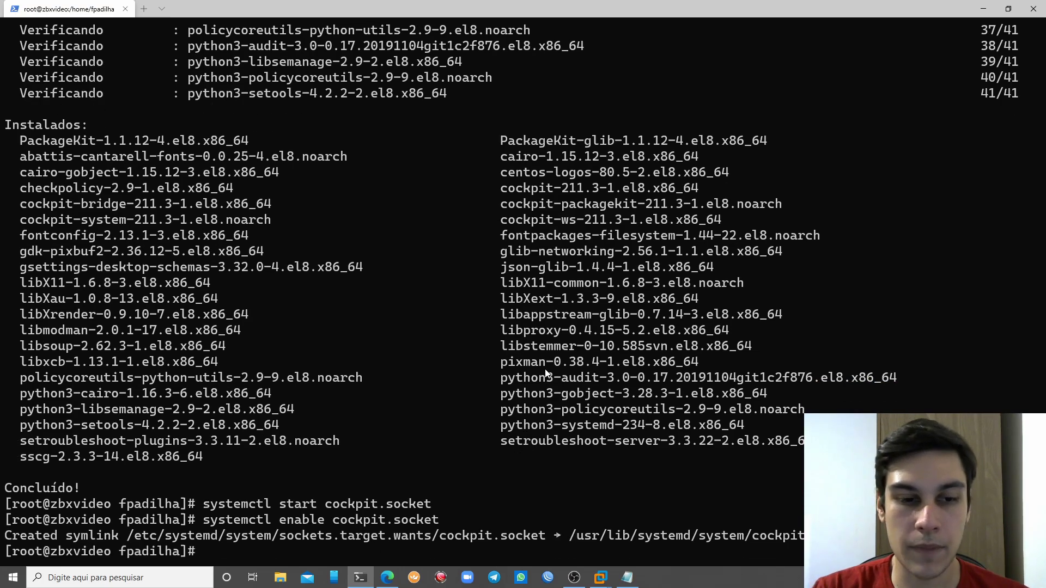
# Open 172.28.255.3:9090 in a new tab, bypass the certificate warning, and log in as root
pyautogui.click(397, 578)
pyautogui.click(273, 8)
pyautogui.write('172.28.255.3:9090')
pyautogui.press('Return')
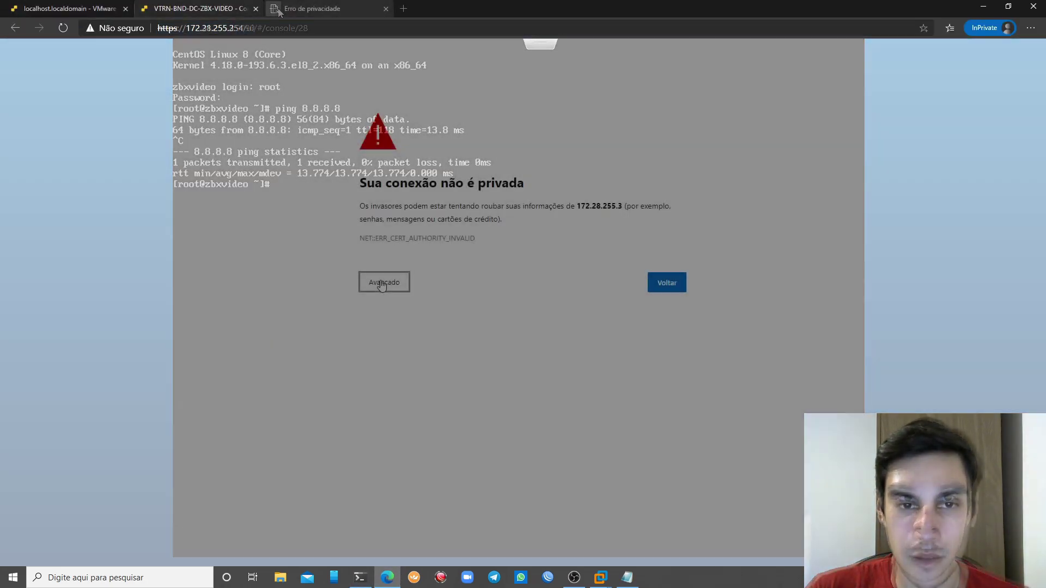
pyautogui.click(457, 368)
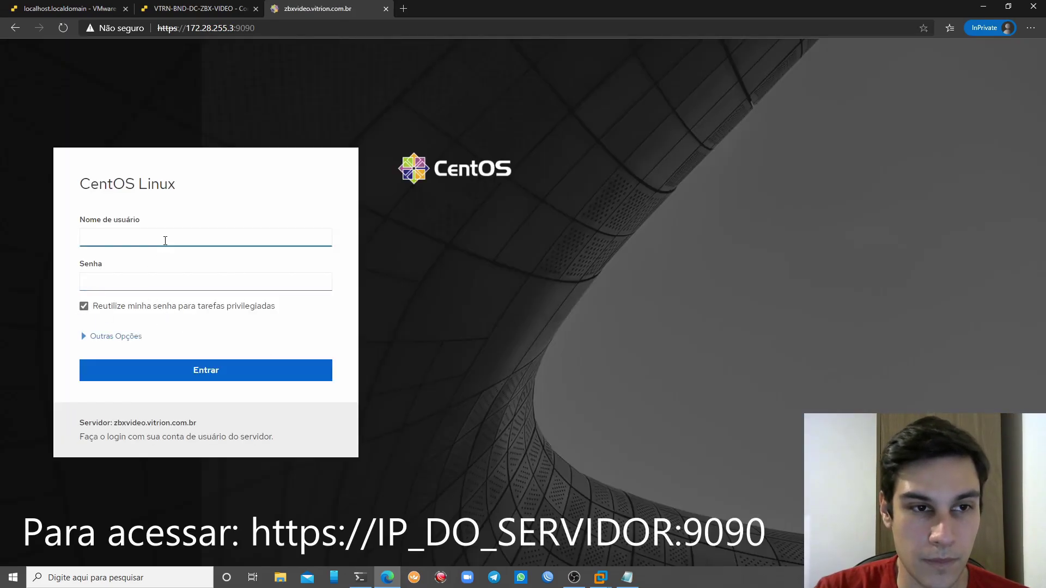
pyautogui.write('root')
pyautogui.press('Tab')
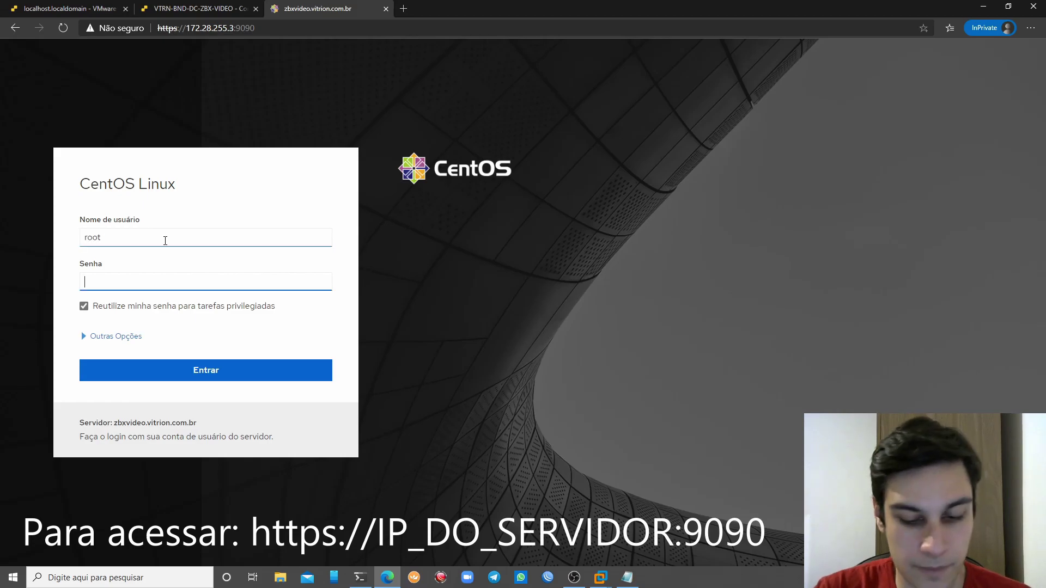
pyautogui.write('****')
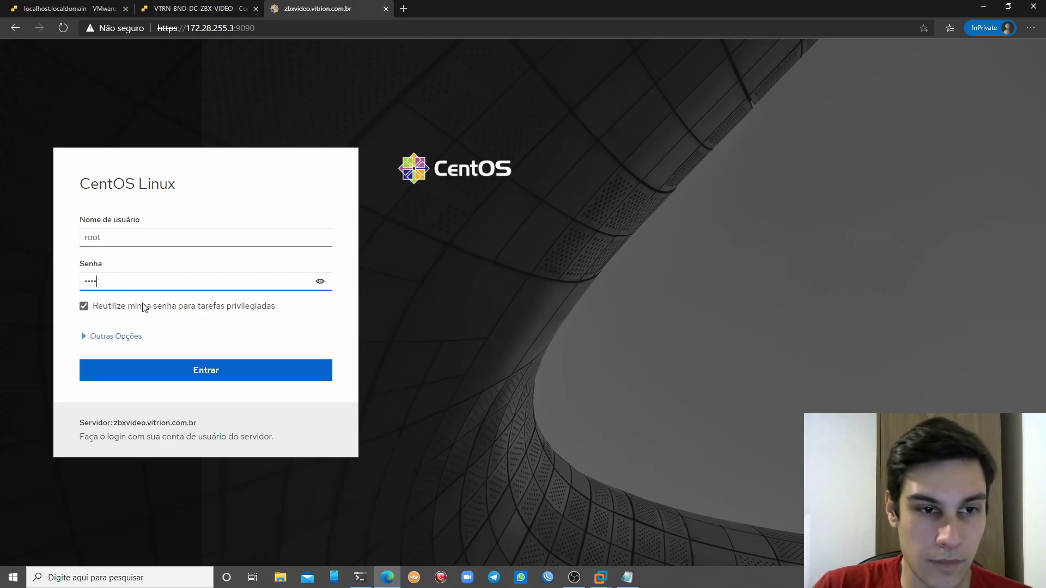
pyautogui.click(149, 364)
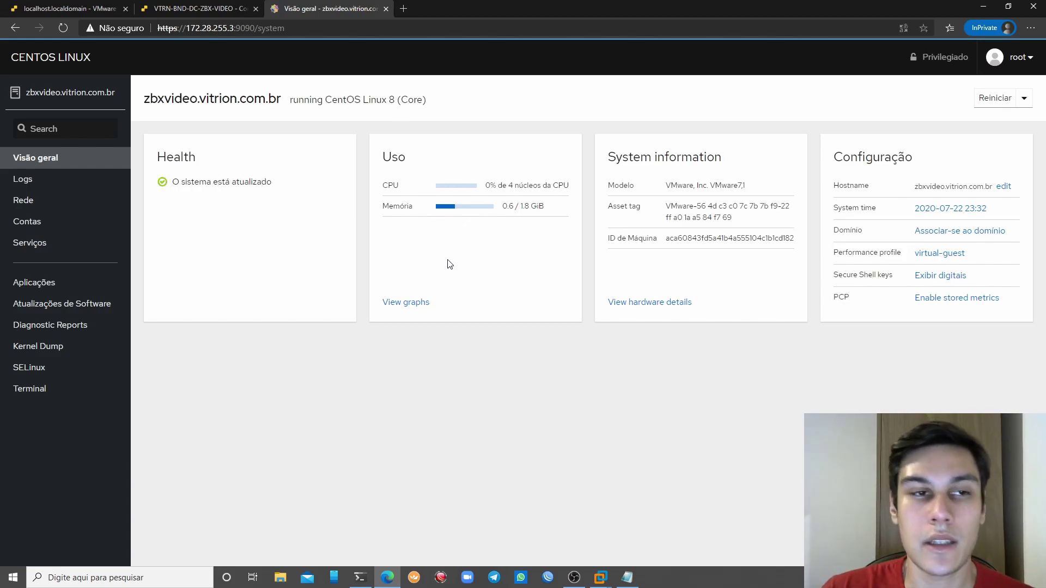
# Highlight the update status, CPU usage and machine model on the overview page
pyautogui.moveTo(207, 182); pyautogui.dragTo(268, 185)
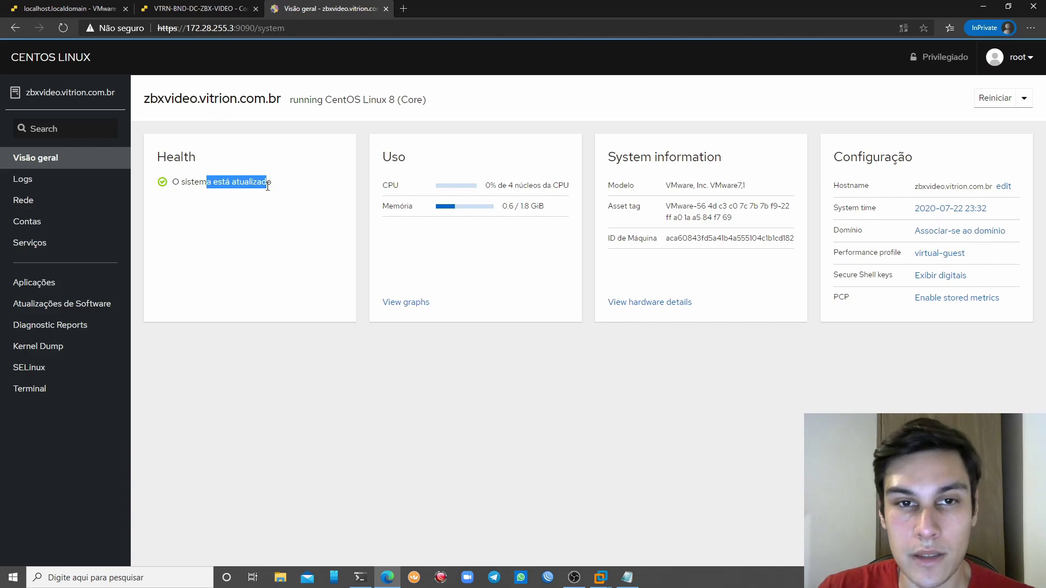
pyautogui.moveTo(569, 185)
pyautogui.mouseDown()
pyautogui.moveTo(543, 186)
pyautogui.moveTo(526, 207)
pyautogui.moveTo(570, 210)
pyautogui.mouseUp()
pyautogui.click(511, 202)
pyautogui.moveTo(666, 186); pyautogui.dragTo(758, 195)
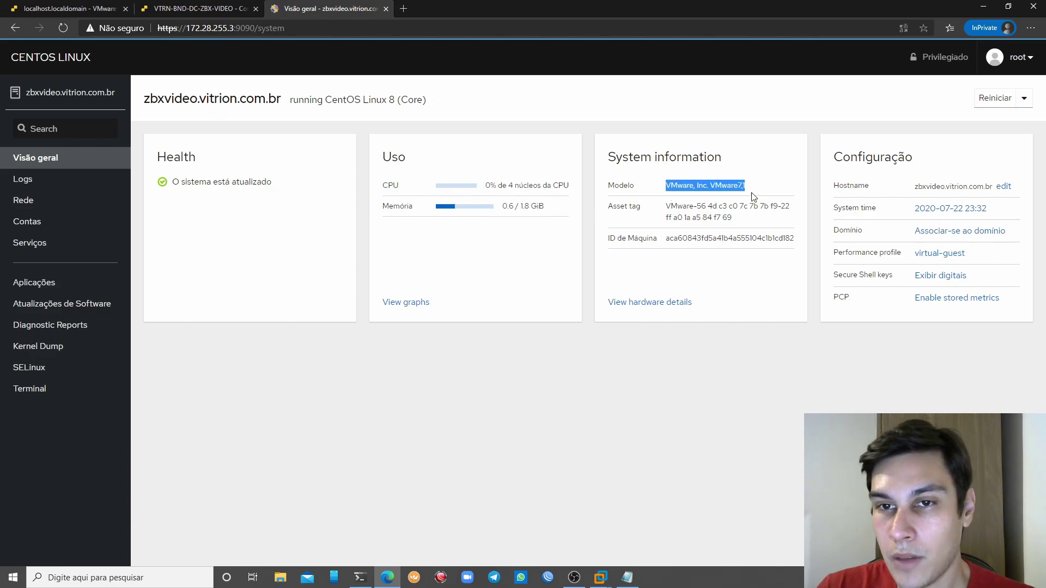
pyautogui.click(1004, 187)
# Open and cancel the hostname change and domain join dialogs
pyautogui.click(1004, 186)
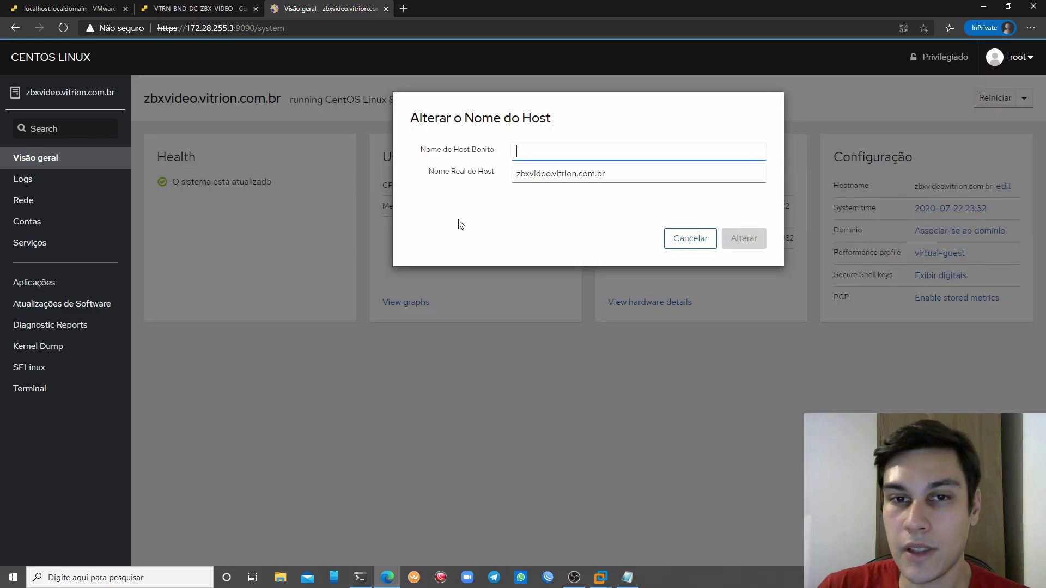
pyautogui.click(685, 237)
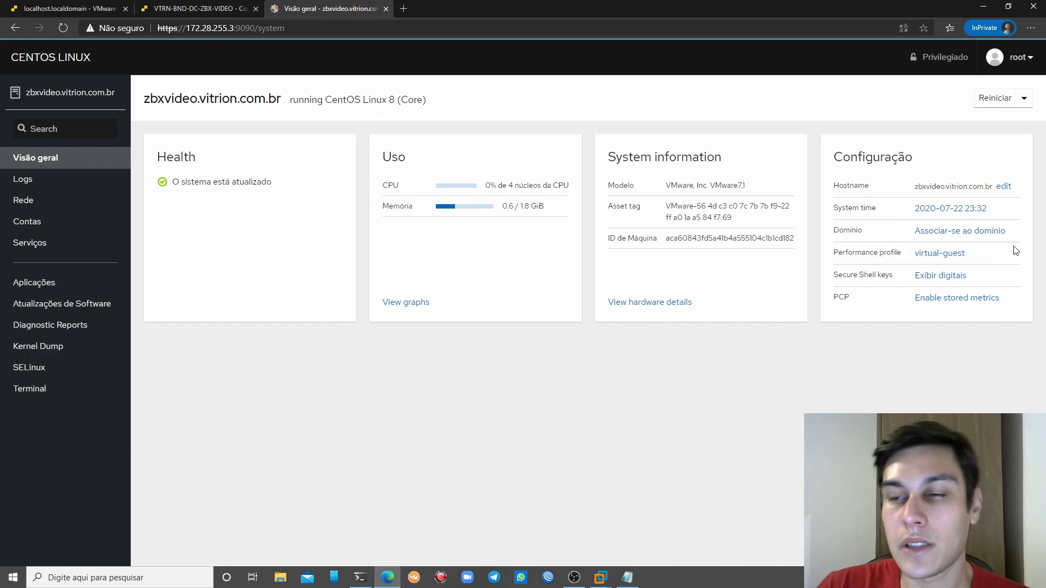
pyautogui.click(993, 232)
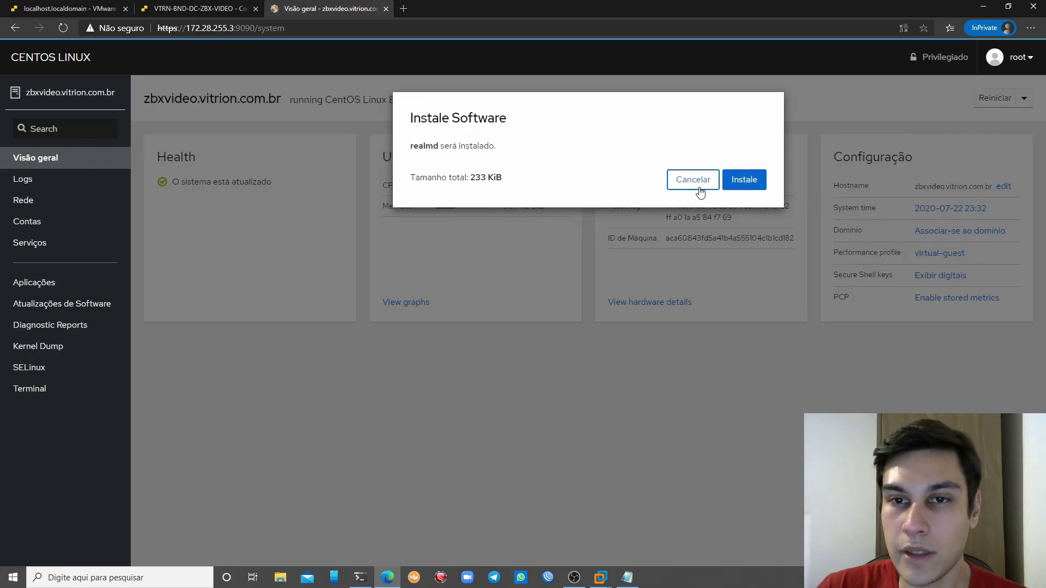
pyautogui.click(700, 187)
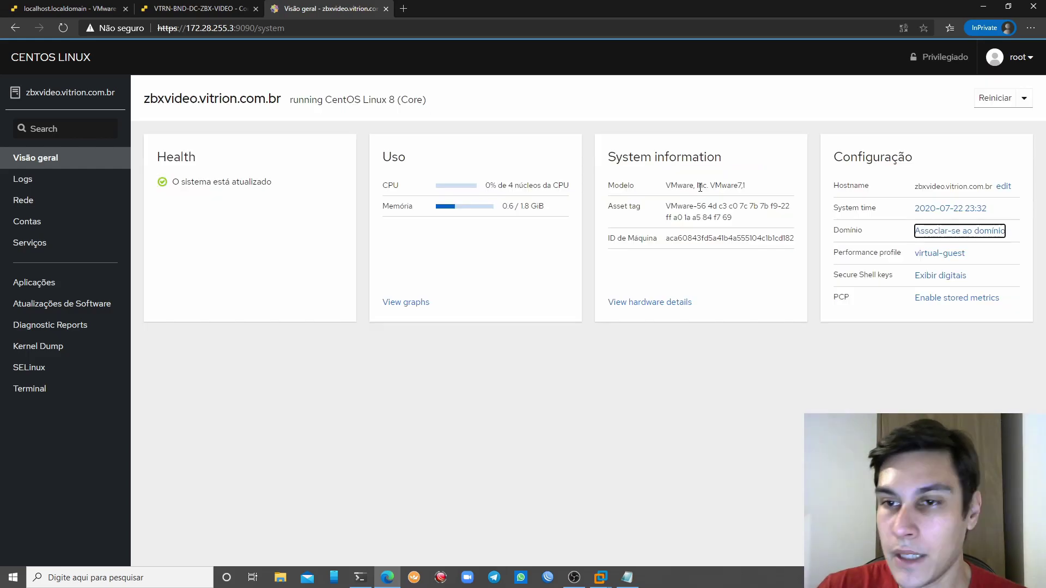
# Browse the performance profiles, keep virtual-guest, then open the Logs page
pyautogui.click(935, 261)
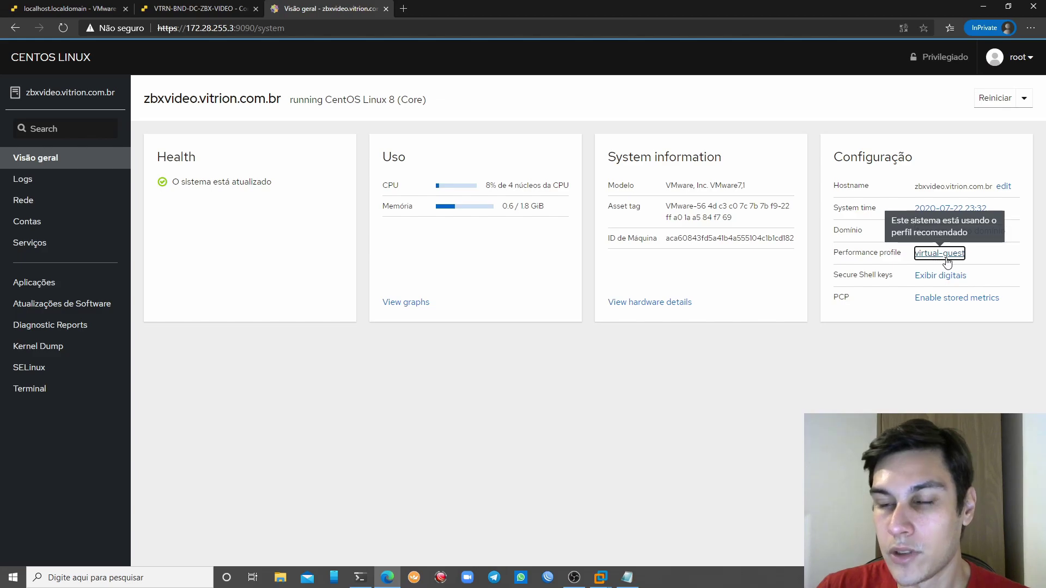
pyautogui.scroll(-1, 619, 222)
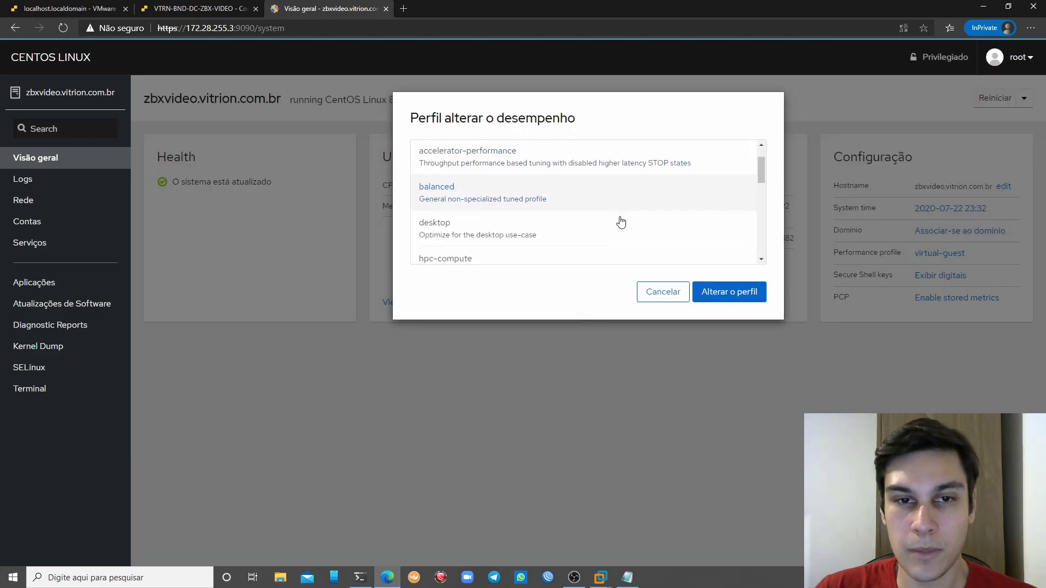
pyautogui.scroll(-2, 501, 210)
pyautogui.scroll(-3, 504, 208)
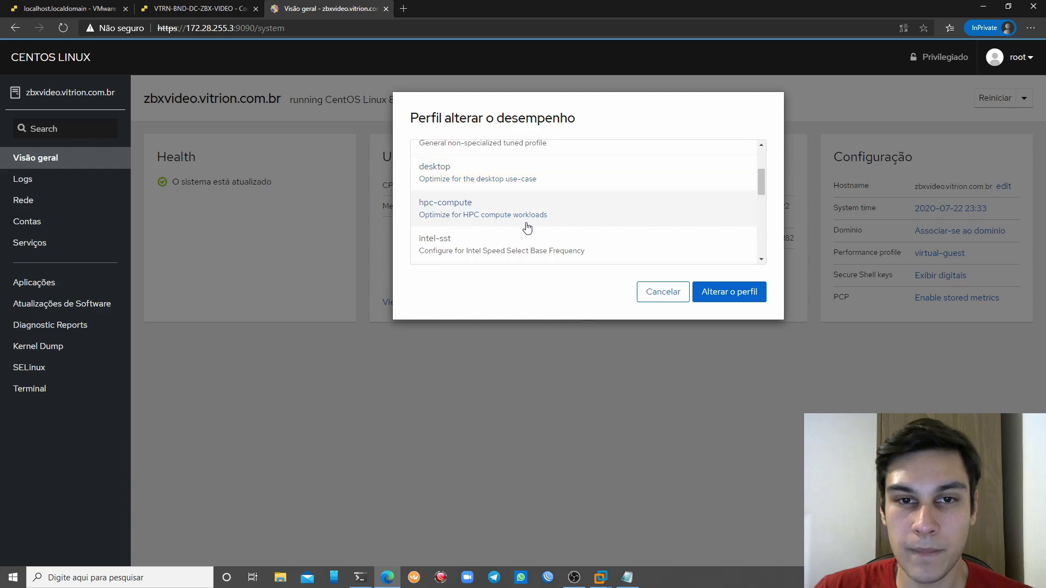
pyautogui.scroll(-1, 514, 185)
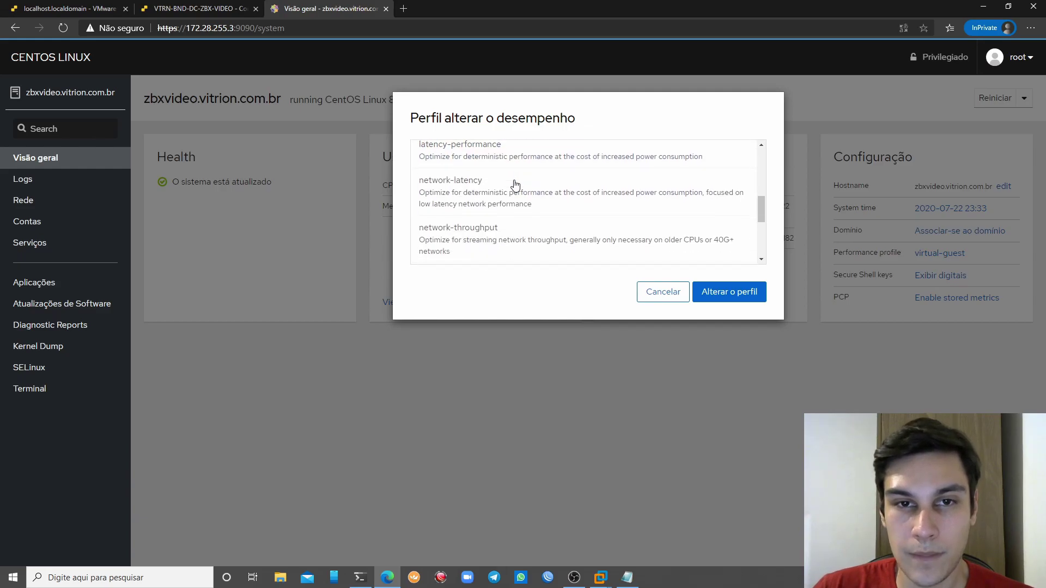
pyautogui.scroll(-1, 506, 165)
pyautogui.scroll(-4, 569, 180)
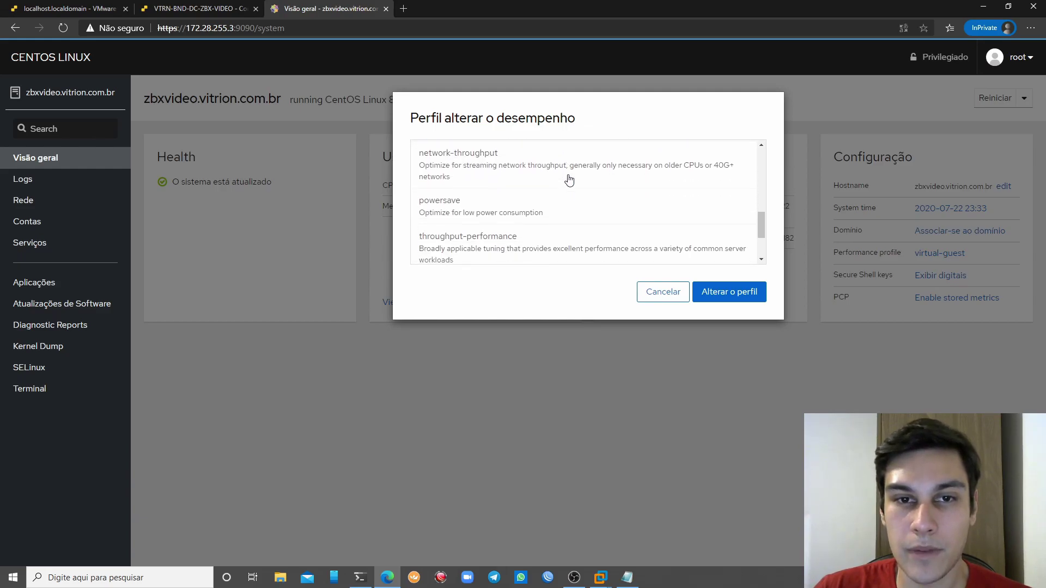
pyautogui.click(667, 293)
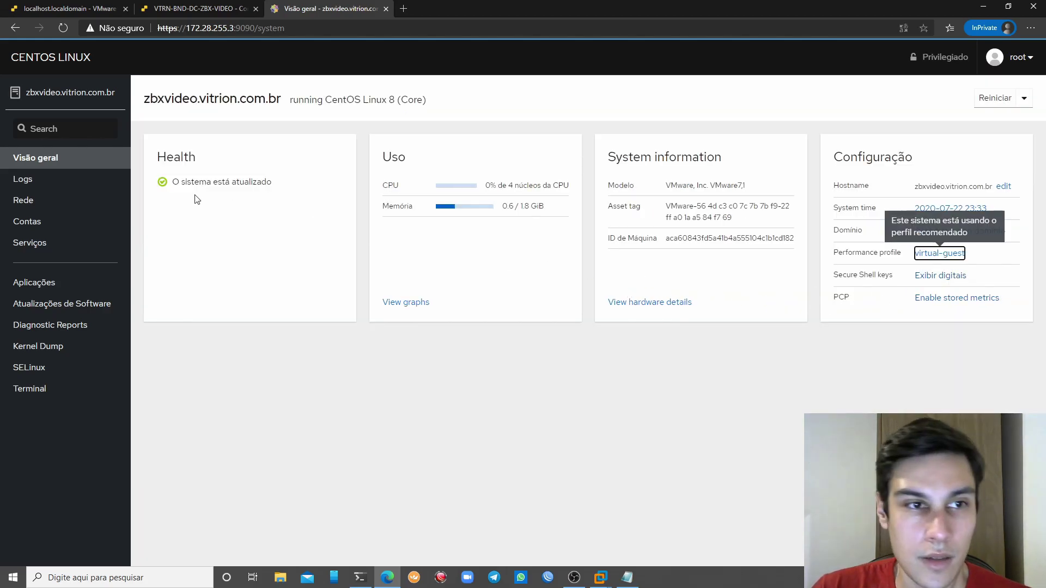
pyautogui.click(84, 180)
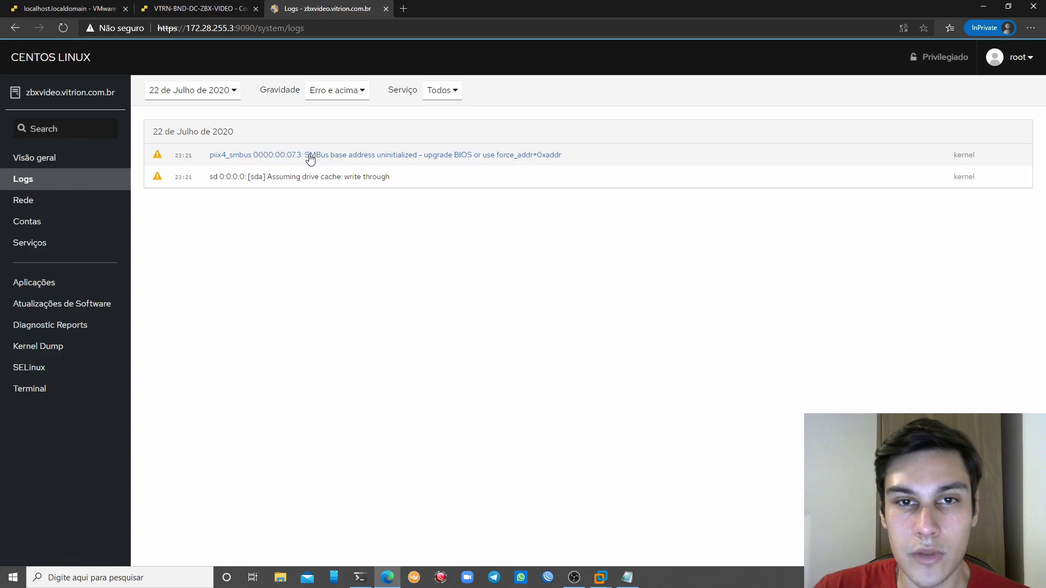
# Filter logs to Crítico e acima severity, then go to the Rede page
pyautogui.click(334, 92)
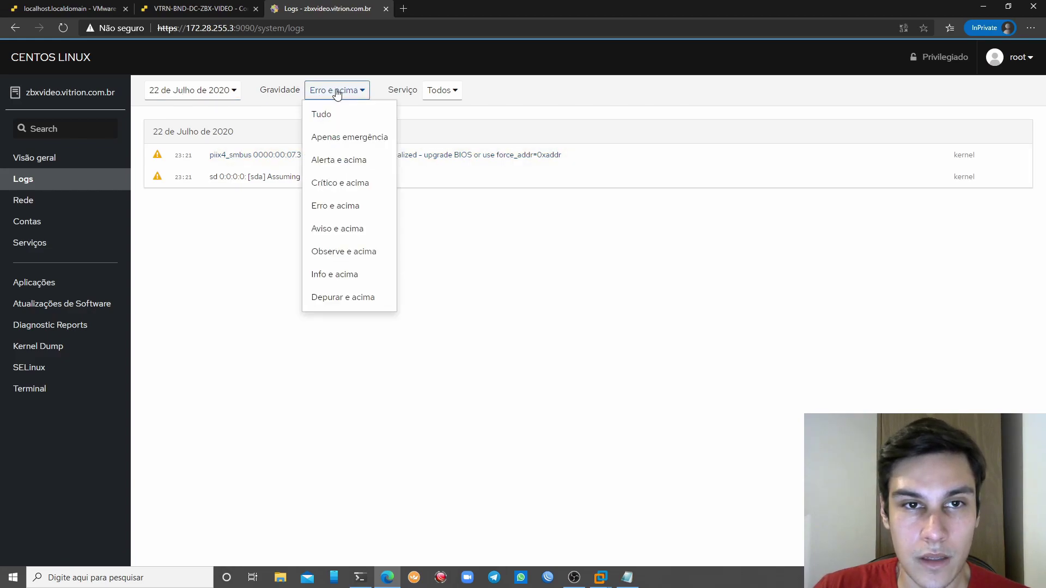
pyautogui.click(357, 185)
pyautogui.click(343, 93)
pyautogui.click(354, 184)
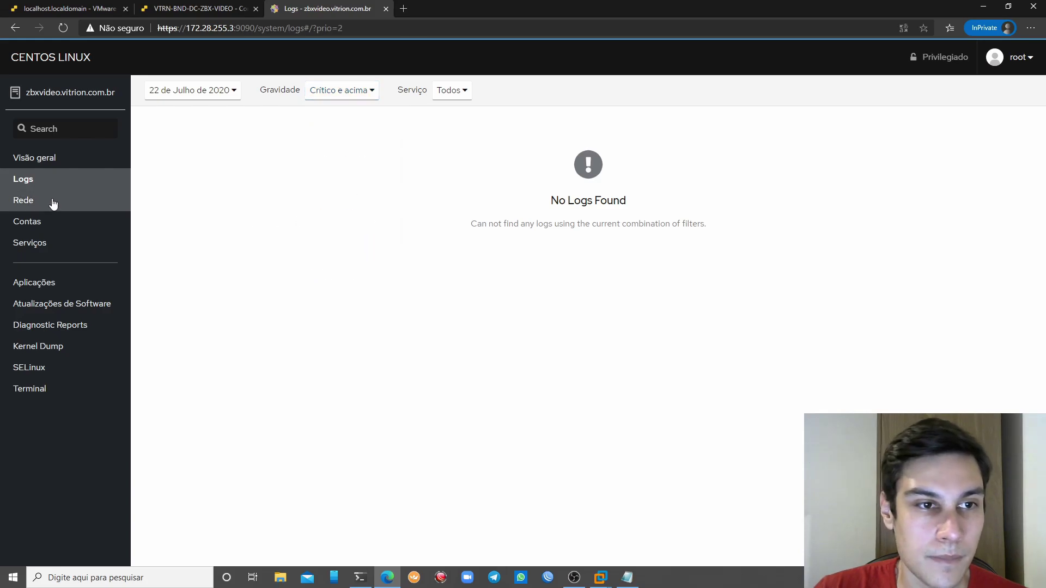
pyautogui.click(53, 202)
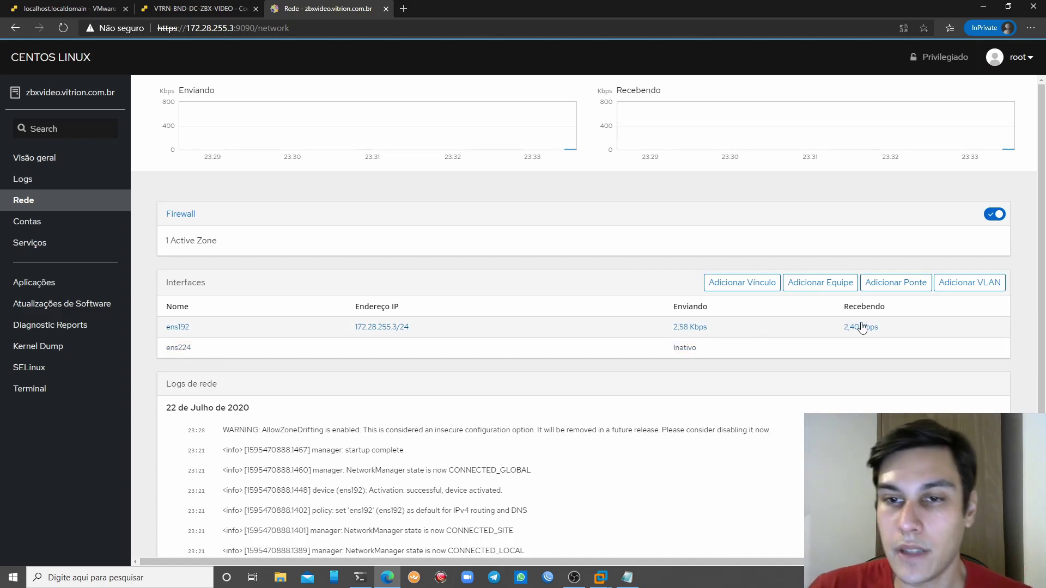
# Open and cancel the Vínculo, Equipe, Ponte and VLAN dialogs without creating anything
pyautogui.click(735, 289)
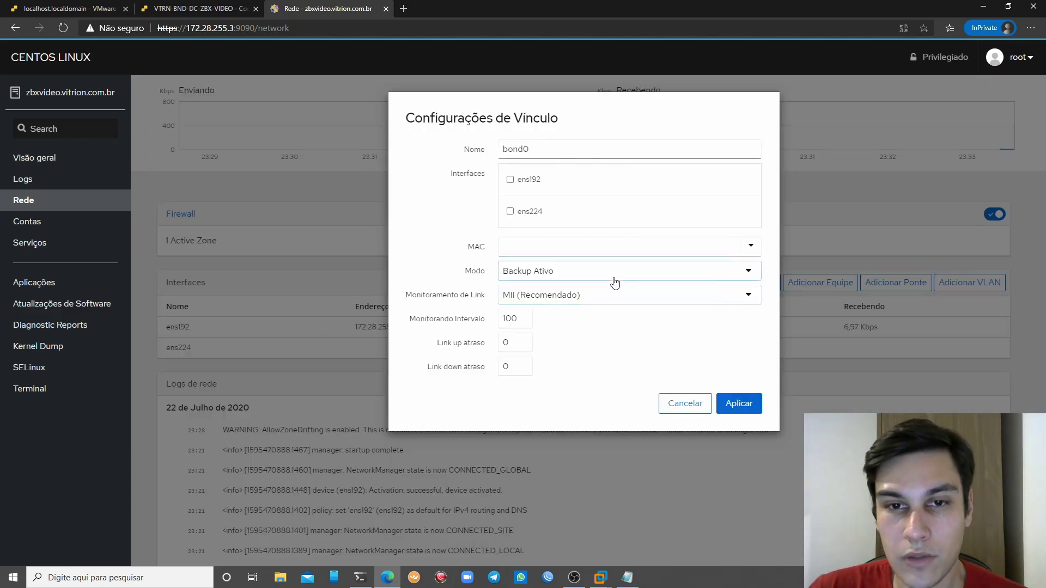
pyautogui.click(594, 300)
pyautogui.click(595, 301)
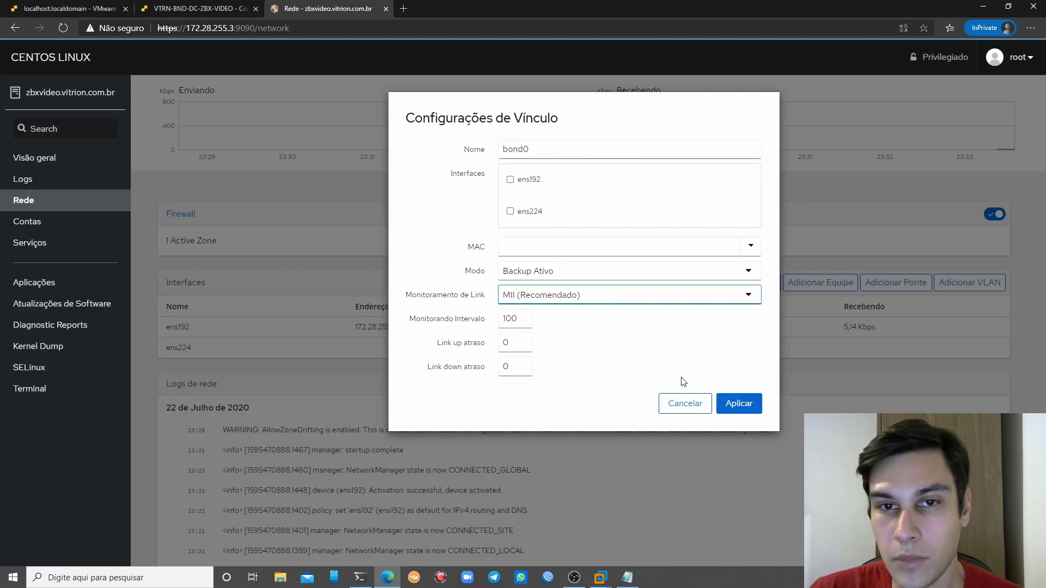
pyautogui.click(685, 403)
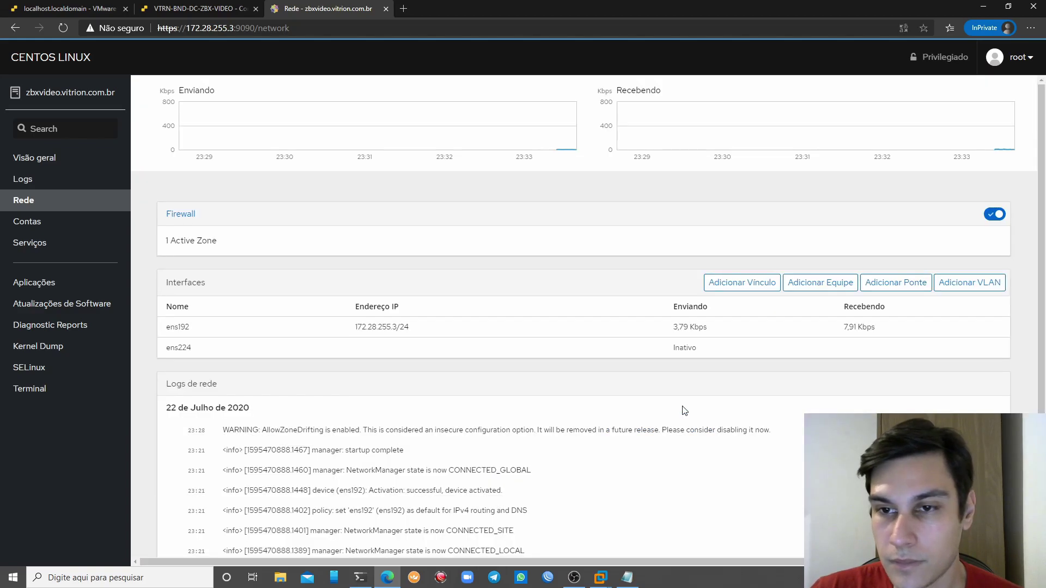
pyautogui.click(834, 283)
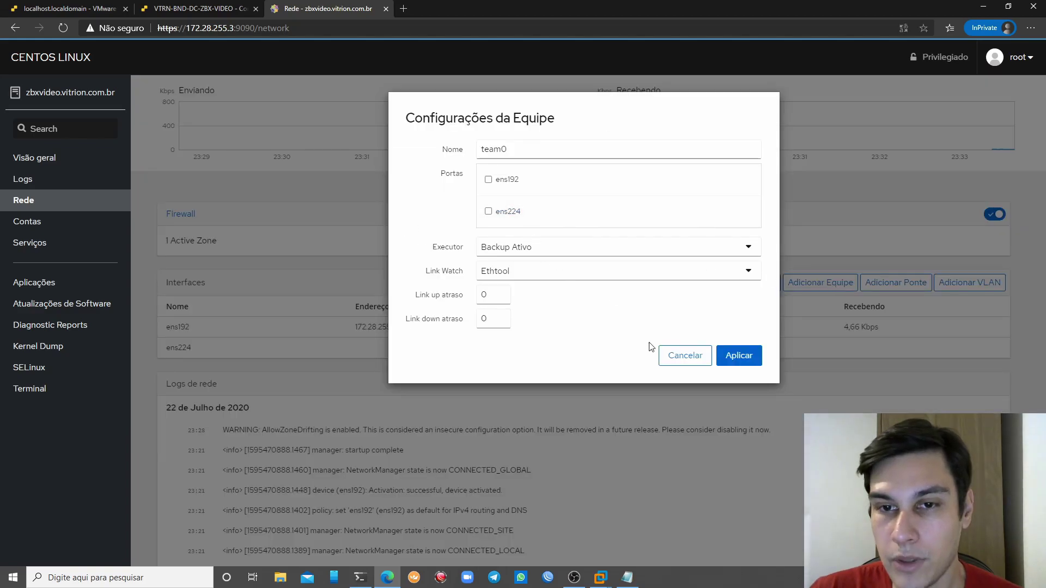
pyautogui.click(682, 357)
pyautogui.click(913, 285)
pyautogui.click(674, 284)
pyautogui.click(969, 282)
pyautogui.click(673, 235)
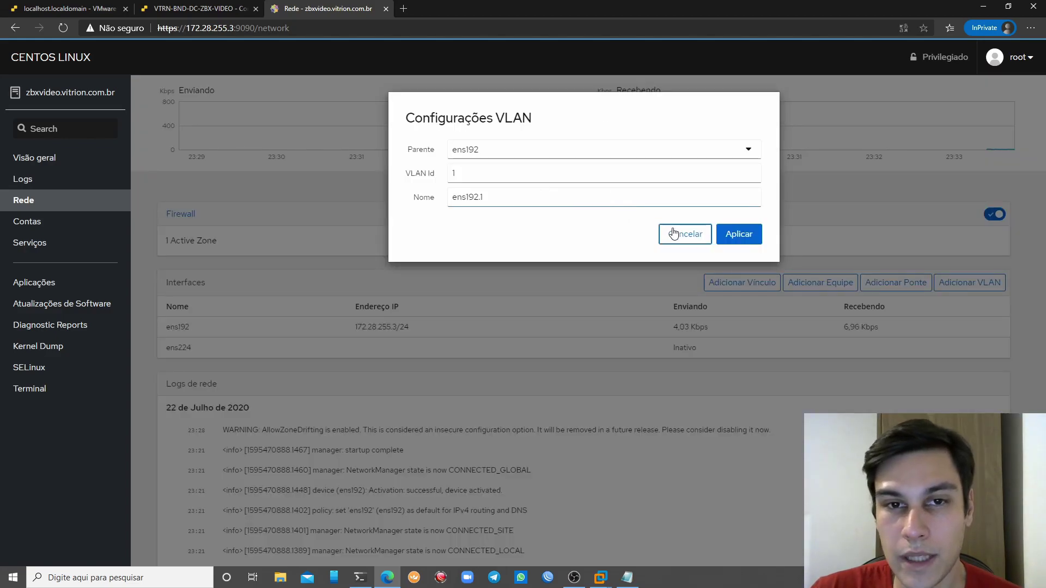
pyautogui.scroll(-2, 512, 298)
pyautogui.scroll(2, 875, 386)
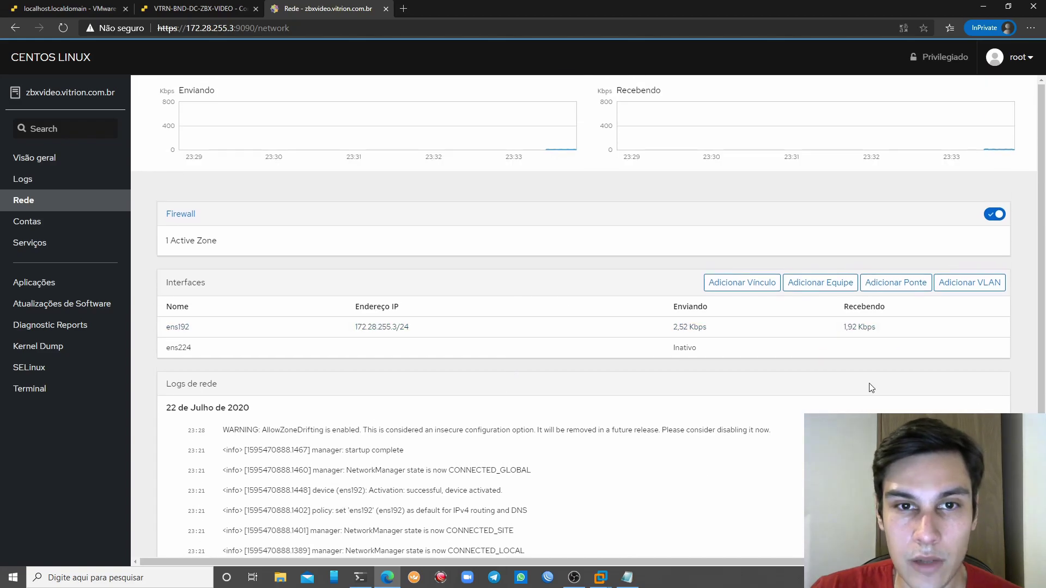
# Visit the user accounts page, then browse the system services list
pyautogui.click(57, 233)
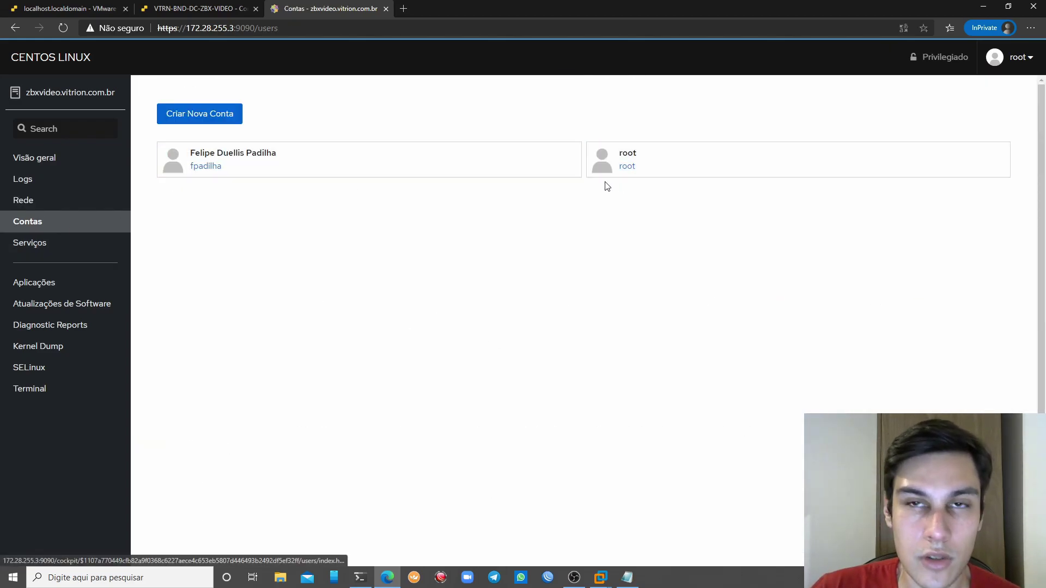
pyautogui.click(70, 240)
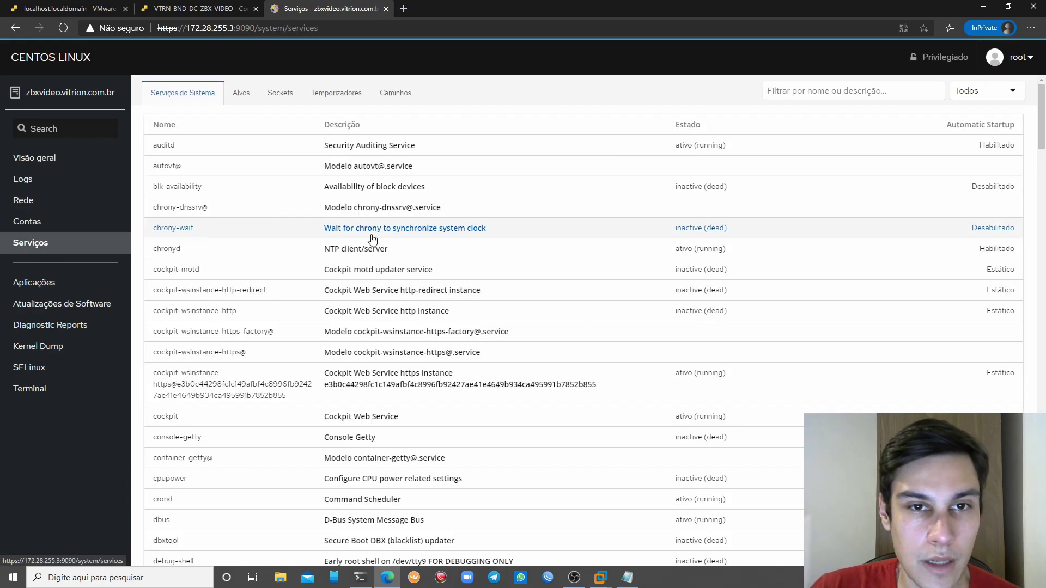
pyautogui.scroll(-5, 443, 331)
pyautogui.scroll(5, 470, 326)
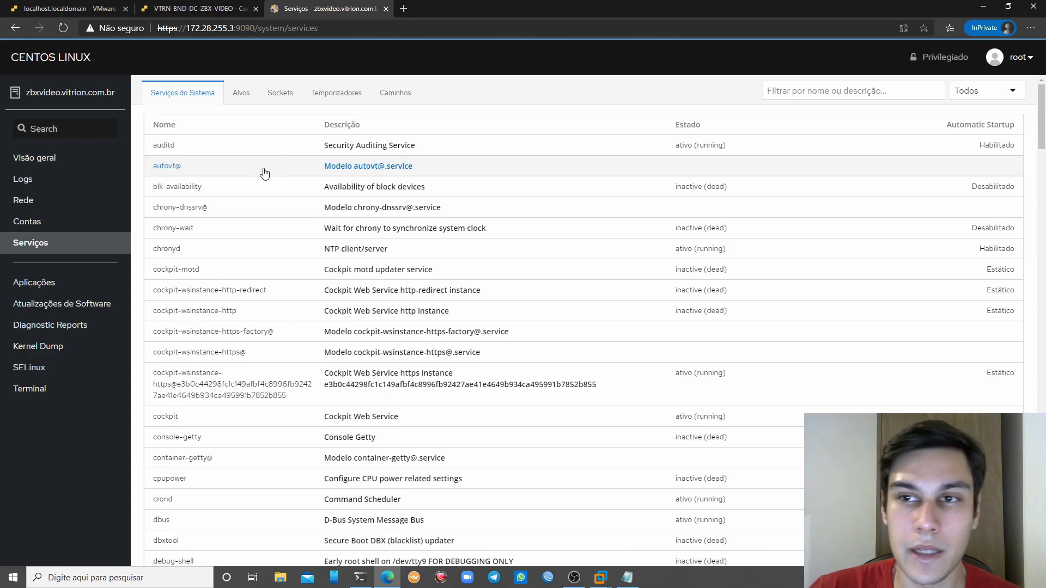
pyautogui.scroll(-1, 688, 196)
pyautogui.scroll(1, 701, 198)
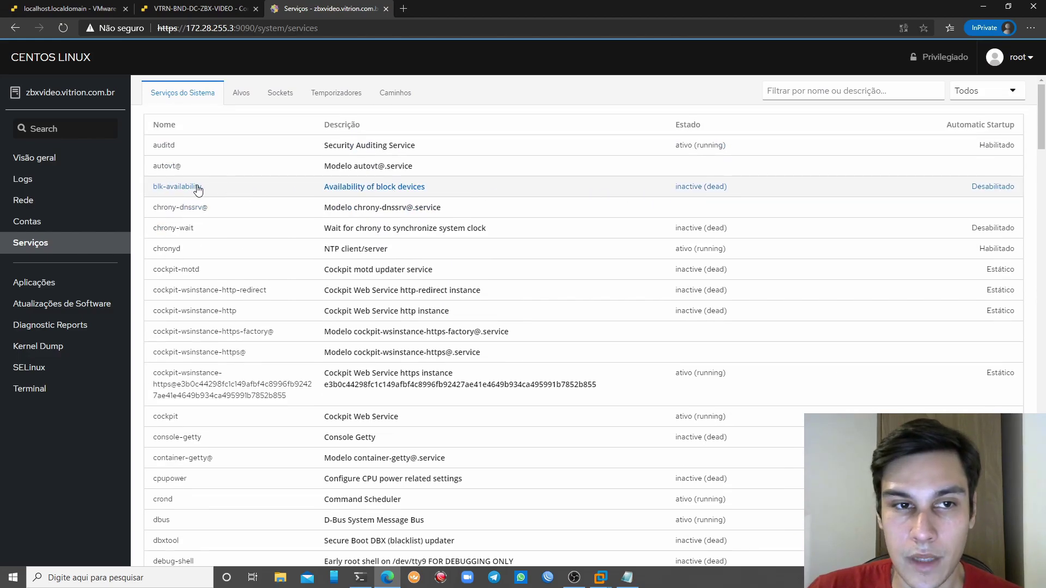
# Filter services to firewalld, view its details and actions, then open Aplicações and SELinux
pyautogui.click(878, 90)
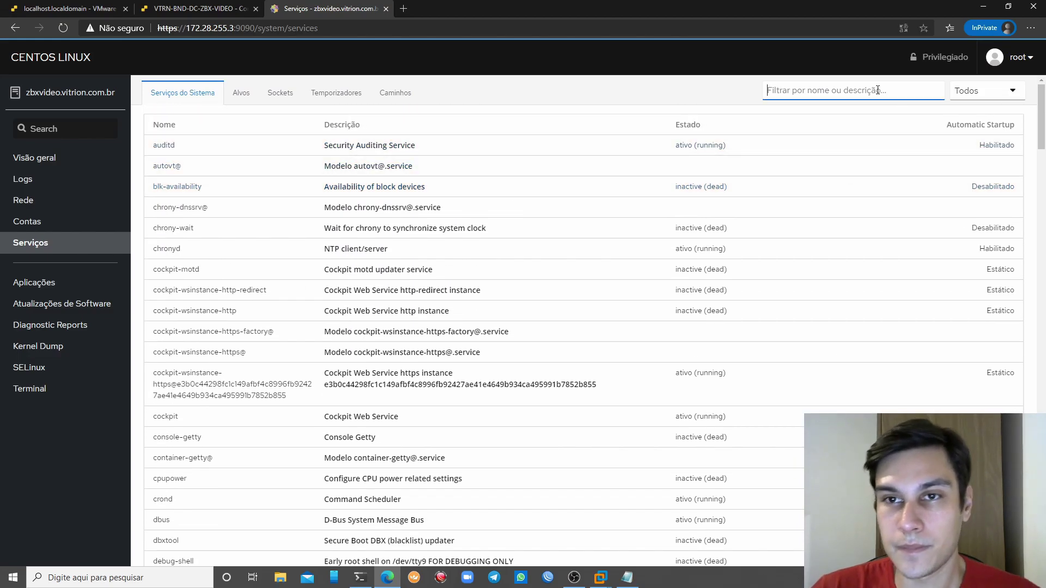
pyautogui.write('firewa')
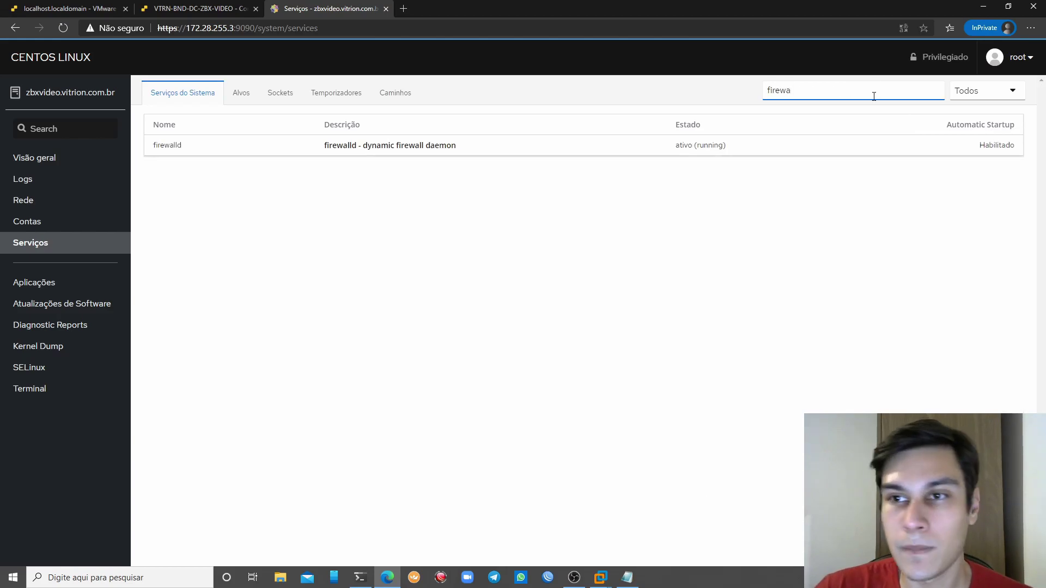
pyautogui.click(789, 149)
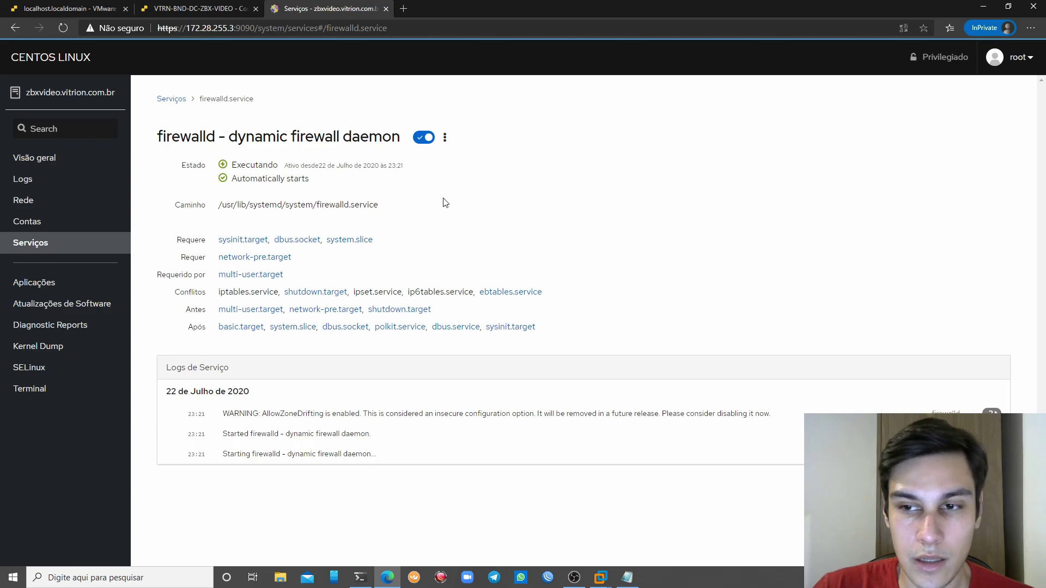
pyautogui.click(445, 137)
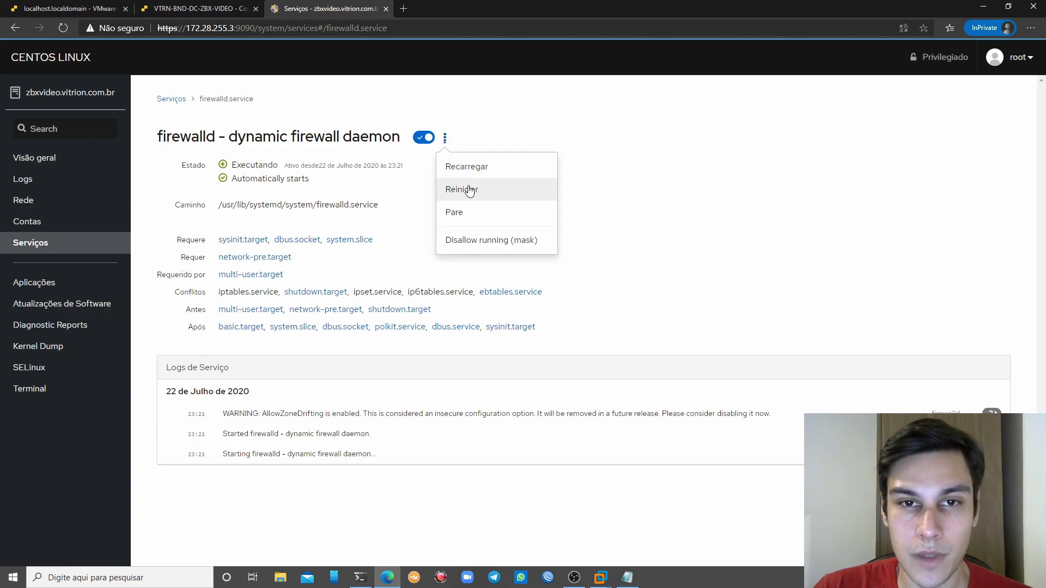
pyautogui.click(728, 254)
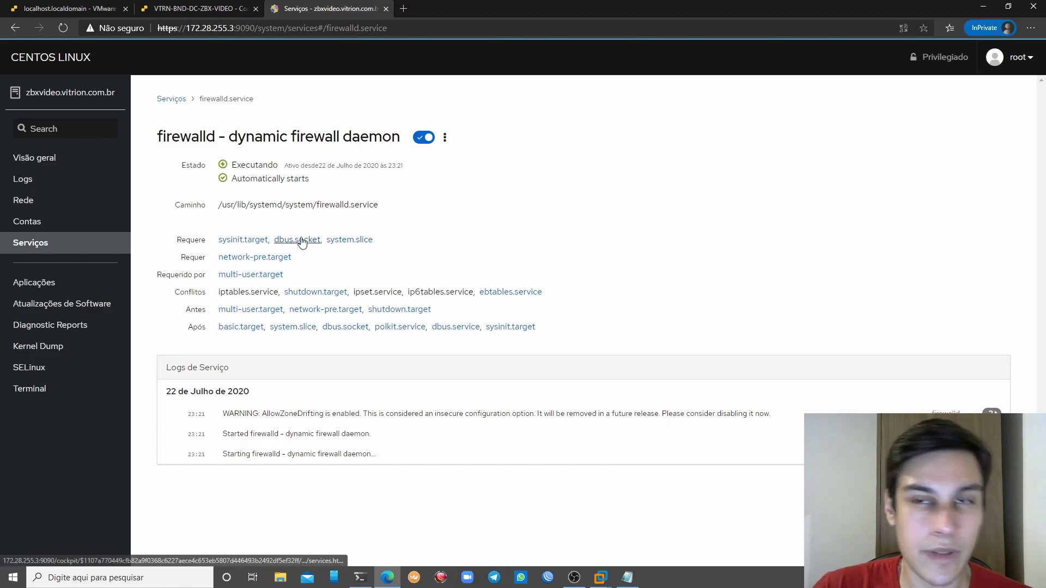
pyautogui.click(63, 291)
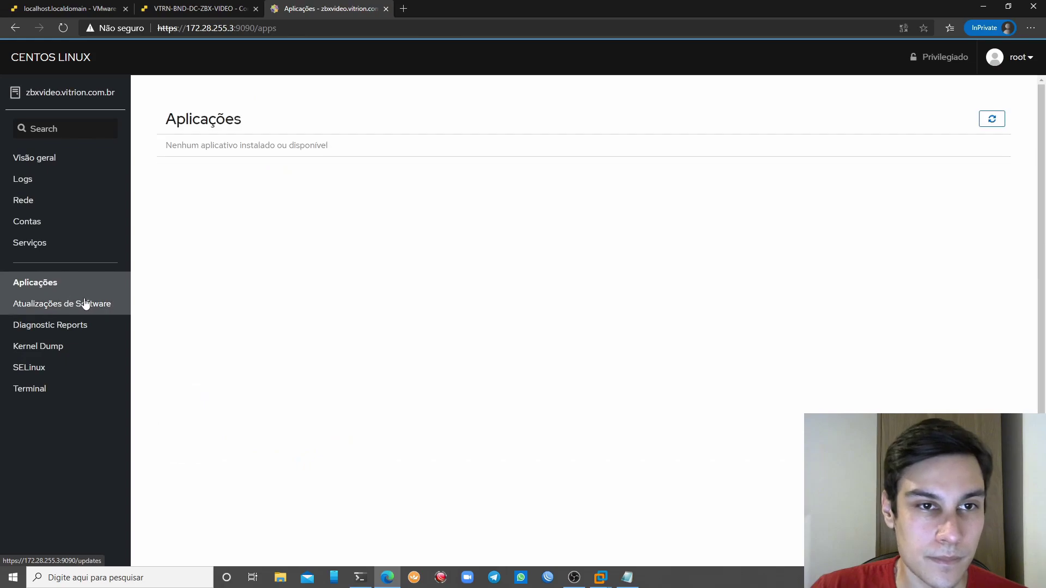
pyautogui.click(101, 367)
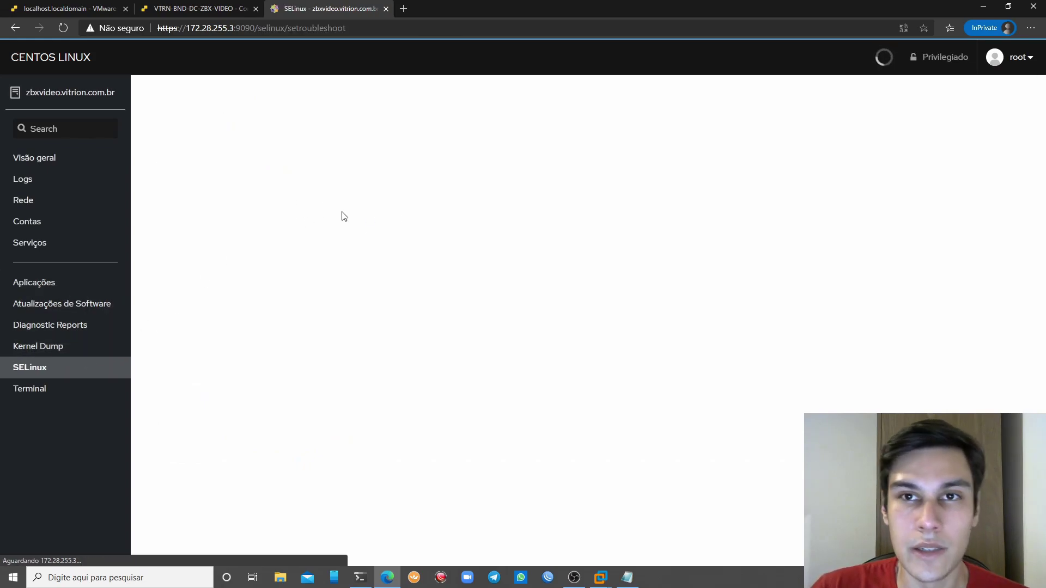
# Open Cockpit's web terminal and list the network interfaces with 'ip a show'
pyautogui.click(42, 390)
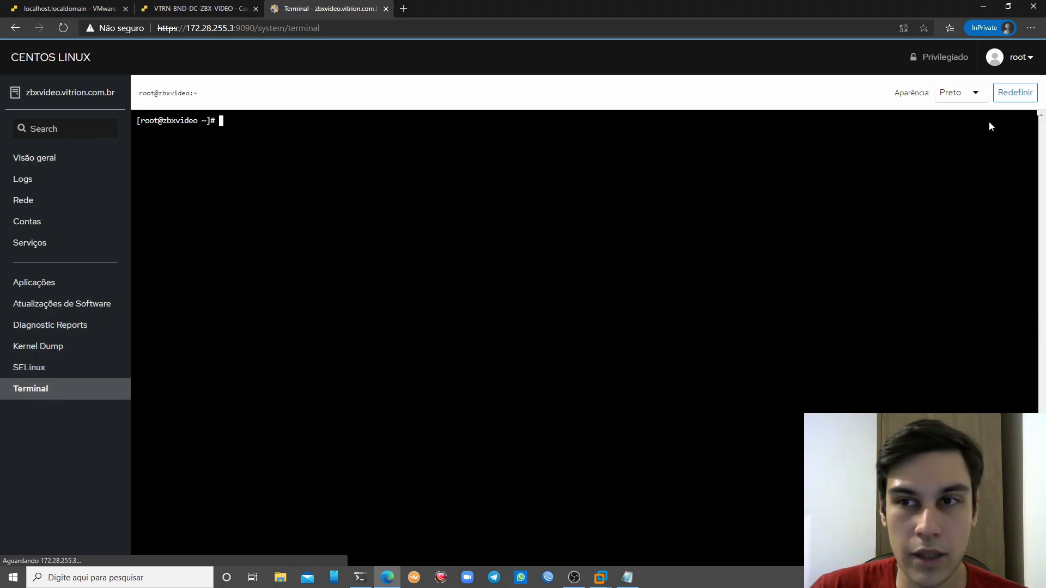
pyautogui.press('Return')
pyautogui.press('Return')
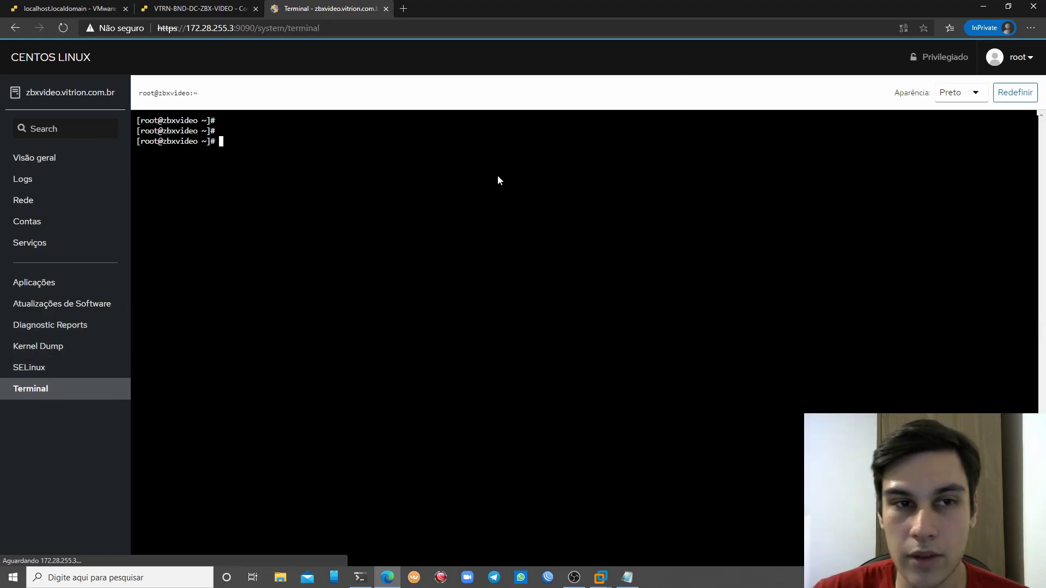
pyautogui.write('ip a show')
pyautogui.press('Return')
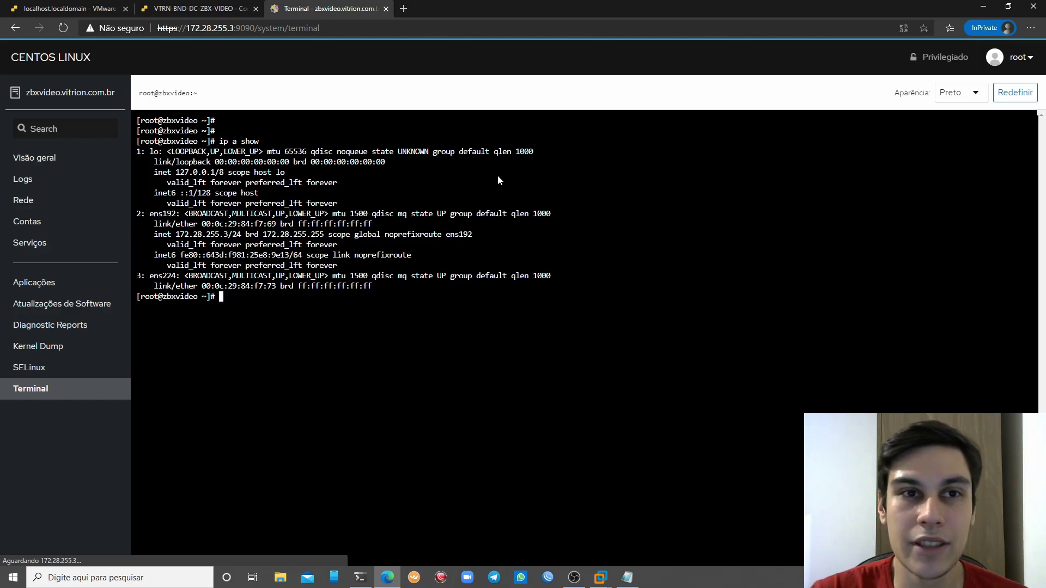
# Open /etc/pam.d/cockpit in vim, using Tab completion for the path
pyautogui.write('vim /etc/')
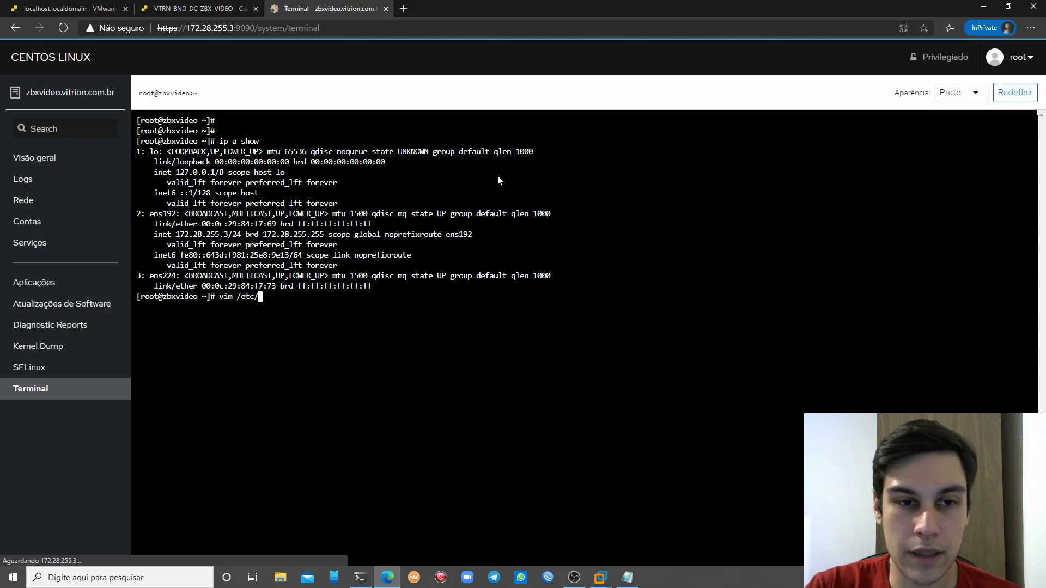
pyautogui.write('cockpit/')
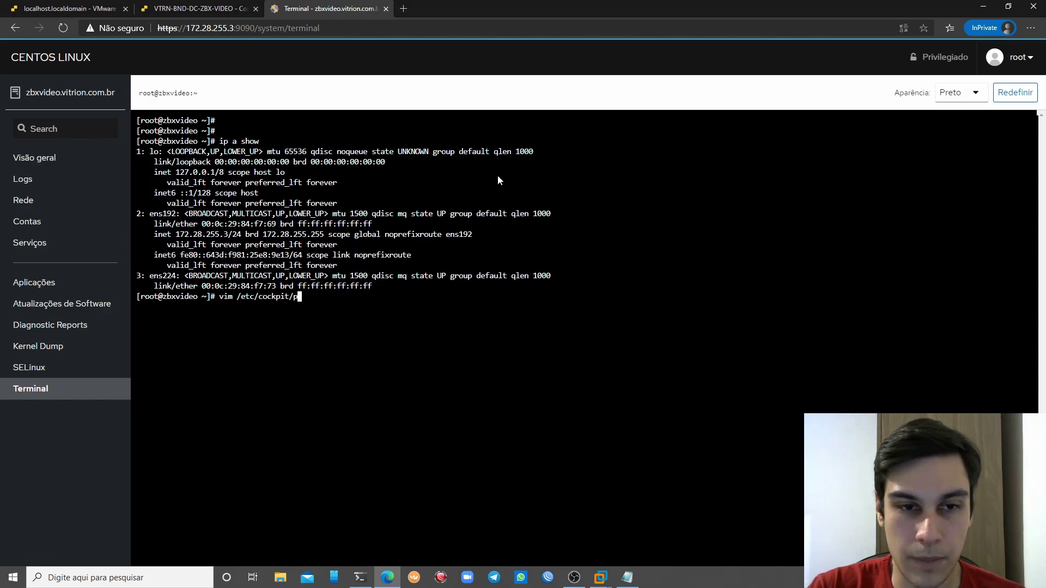
pyautogui.write('p')
pyautogui.press('BackSpace')
pyautogui.press('BackSpace')
pyautogui.press('BackSpace')
pyautogui.press('BackSpace')
pyautogui.press('BackSpace')
pyautogui.press('BackSpace')
pyautogui.press('BackSpace')
pyautogui.press('BackSpace')
pyautogui.write('pa')
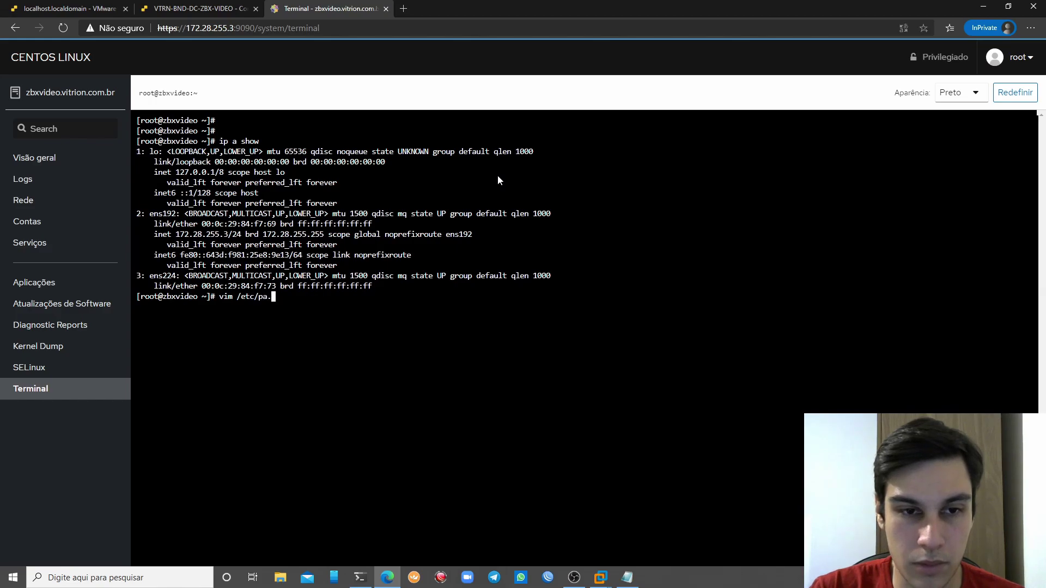
pyautogui.write('m')
pyautogui.press('Tab')
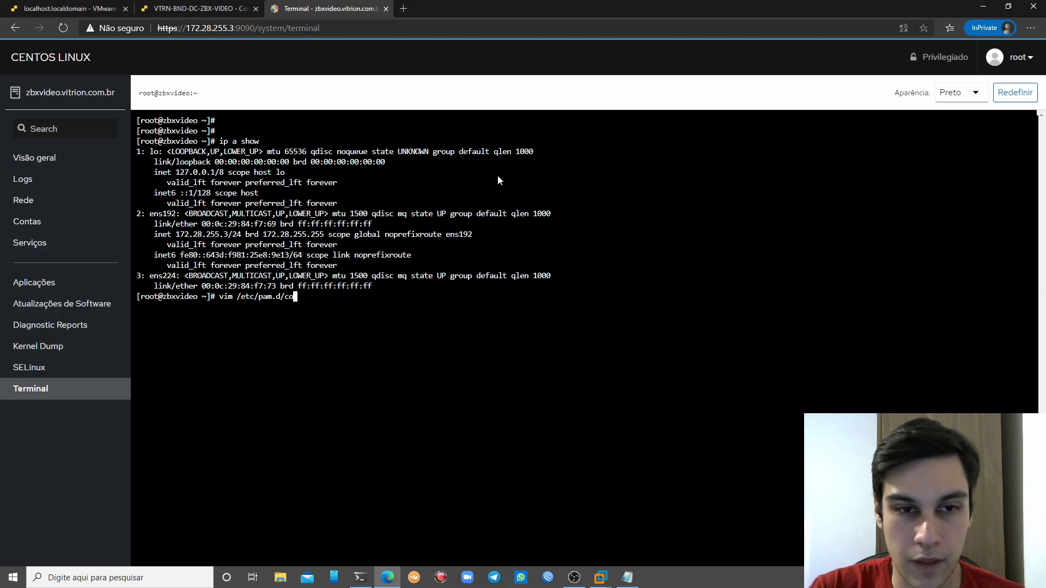
pyautogui.write('co')
pyautogui.press('Tab')
pyautogui.press('Tab')
pyautogui.write('ck')
pyautogui.press('Tab')
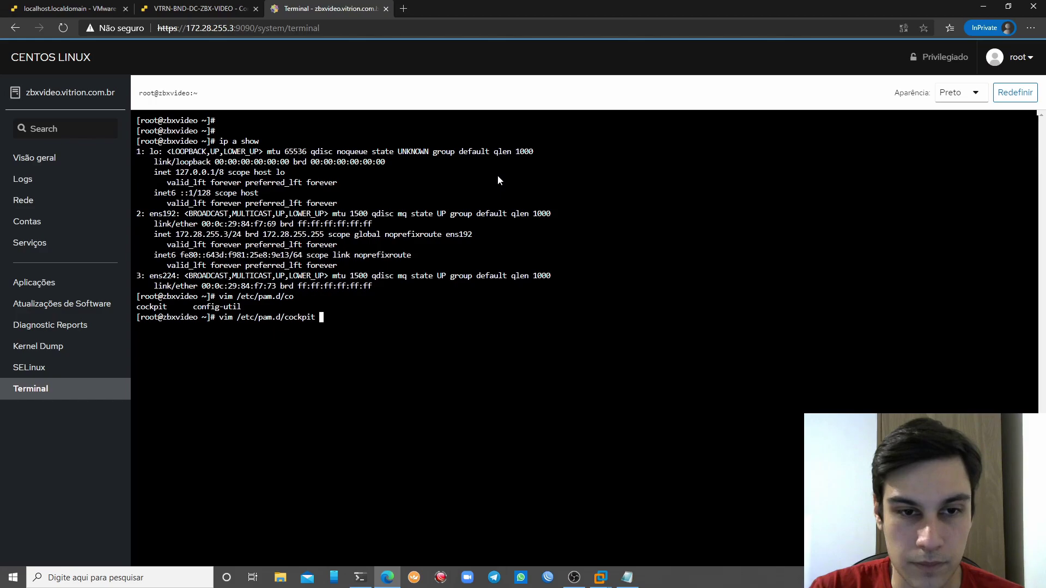
pyautogui.press('Return')
# Replace line 4 of /etc/pam.d/cockpit with 'auth requisite pam_succeed_if.so uid >= 1000'
pyautogui.press('Down')
pyautogui.press('Down')
pyautogui.press('Down')
pyautogui.press('i')
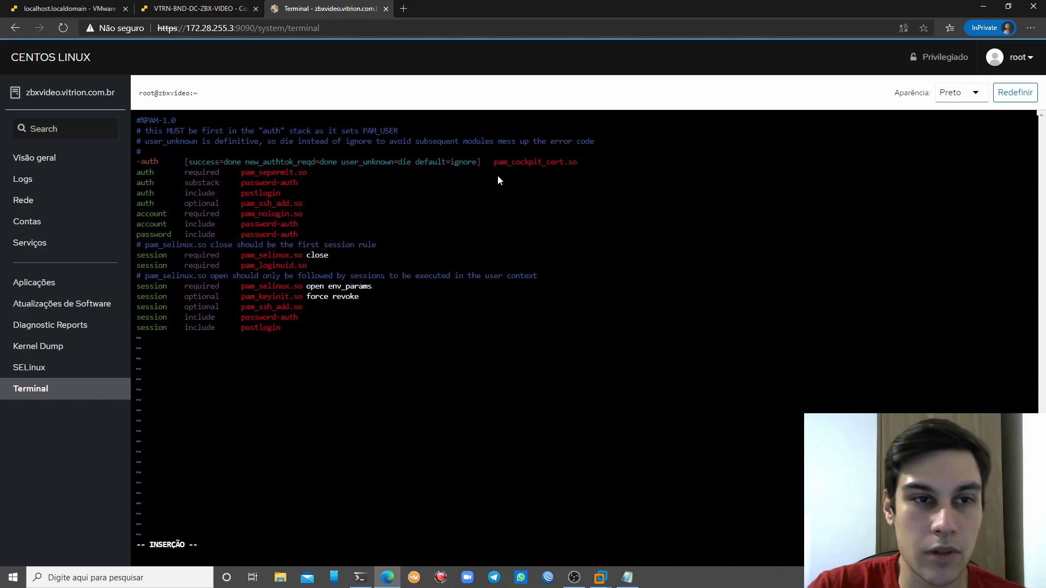
pyautogui.press('BackSpace')
pyautogui.write('auth')
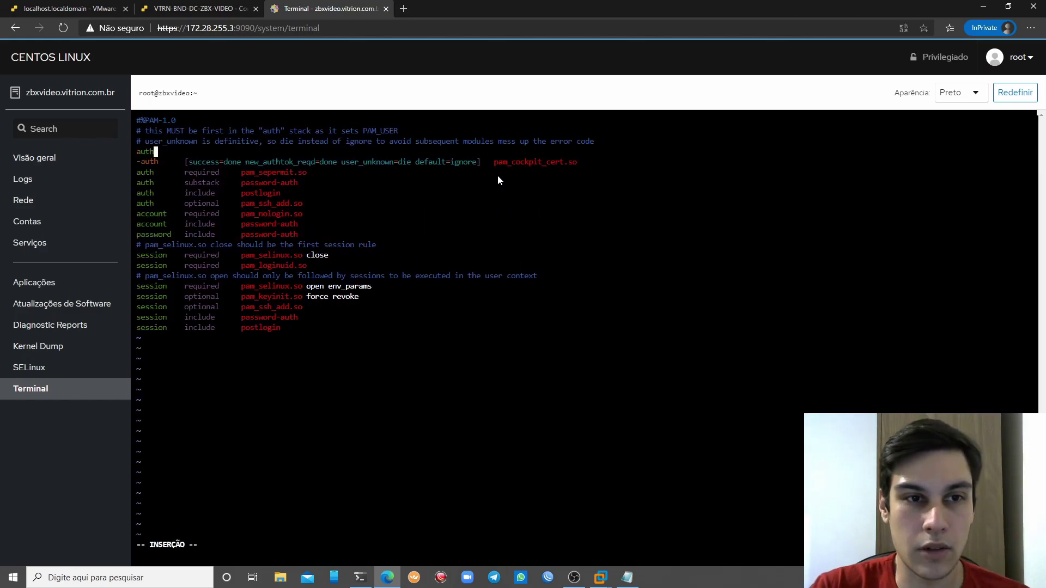
pyautogui.write(' requisite ')
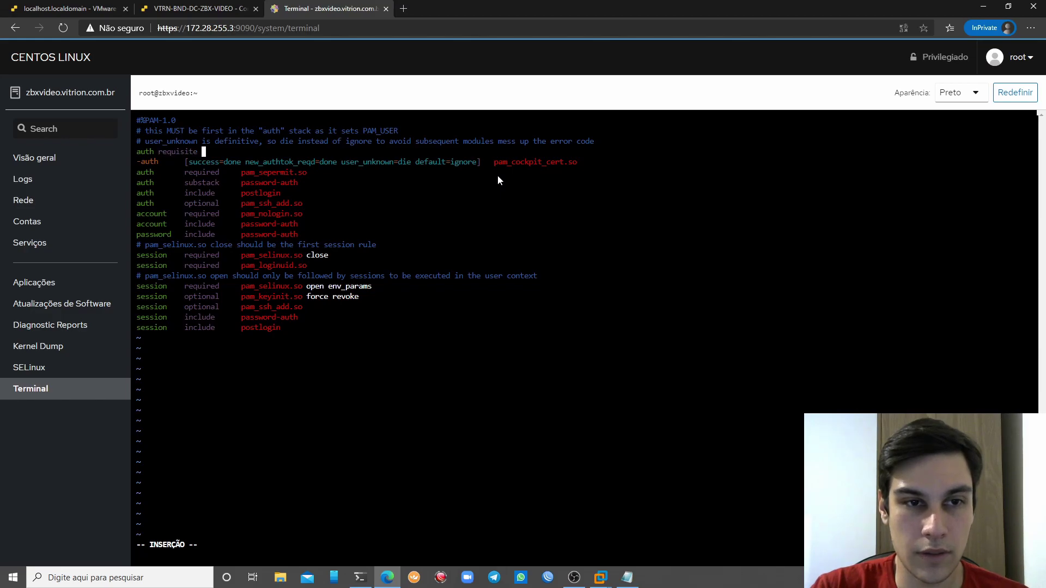
pyautogui.write('pam_sec')
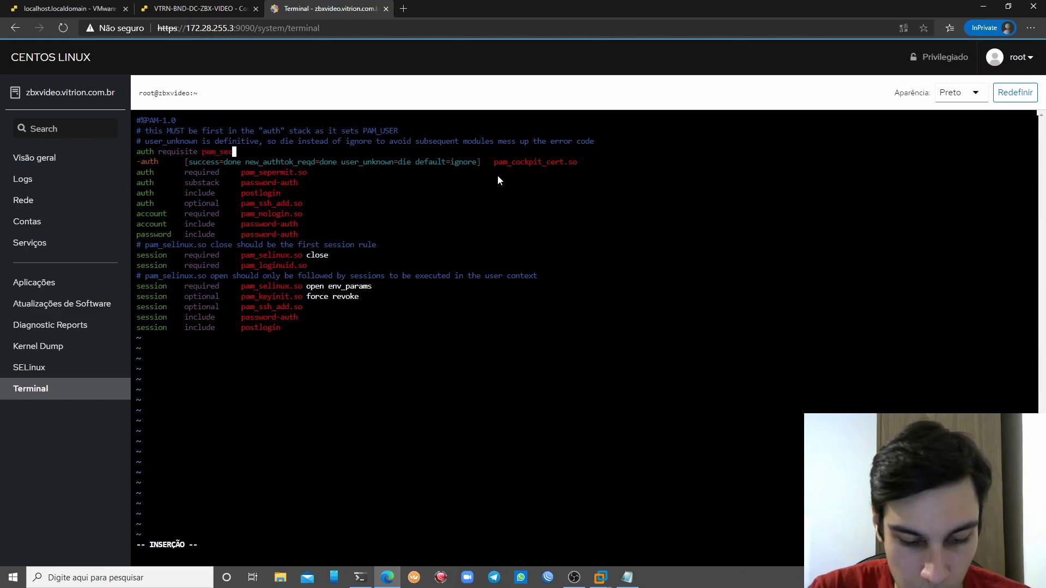
pyautogui.write('ueed')
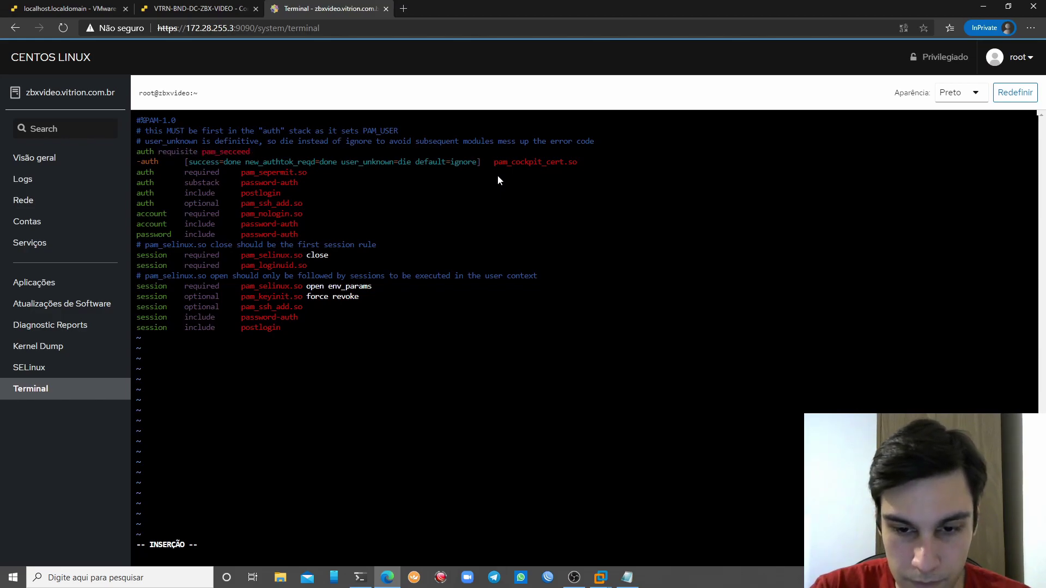
pyautogui.press('BackSpace')
pyautogui.write('_i')
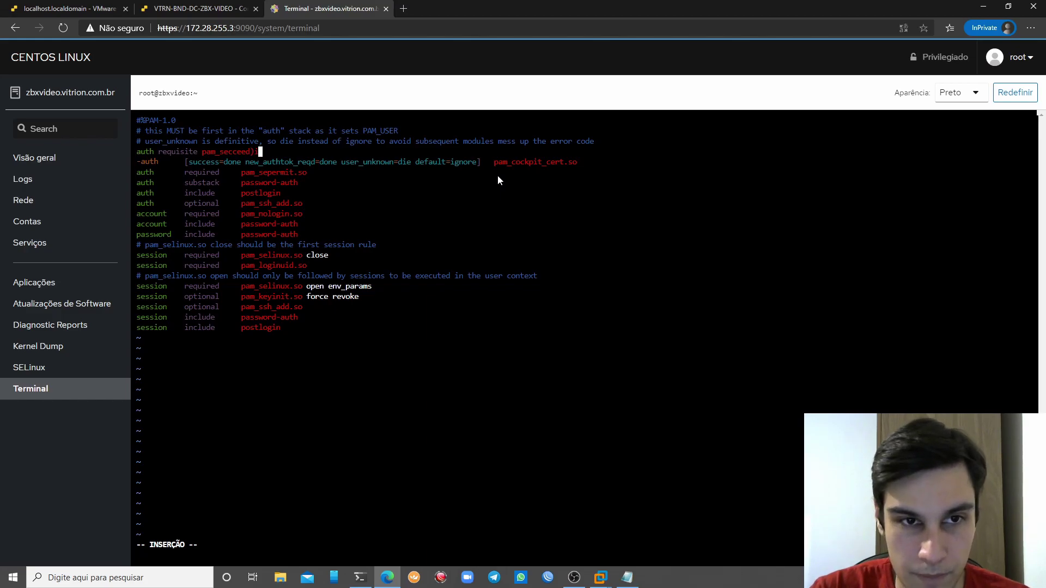
pyautogui.write('fif')
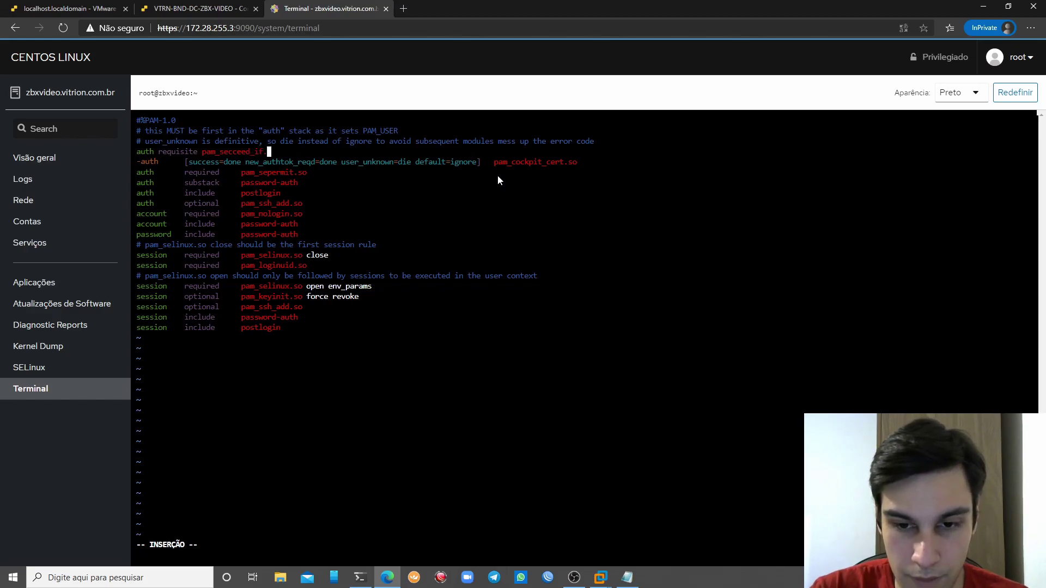
pyautogui.write('.so ui')
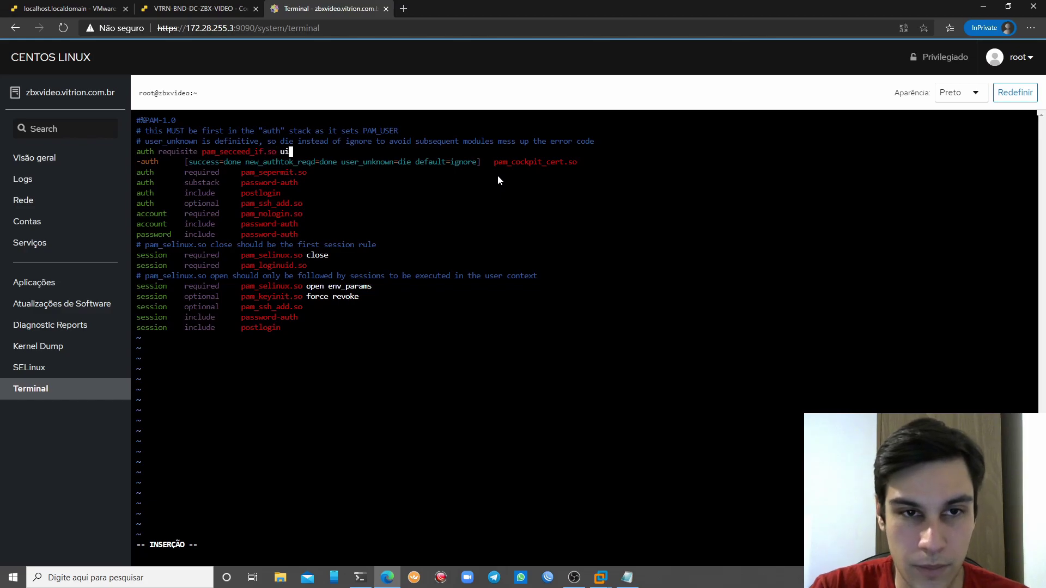
pyautogui.write('d >')
pyautogui.press('BackSpace')
pyautogui.write('= 10000')
pyautogui.press('BackSpace')
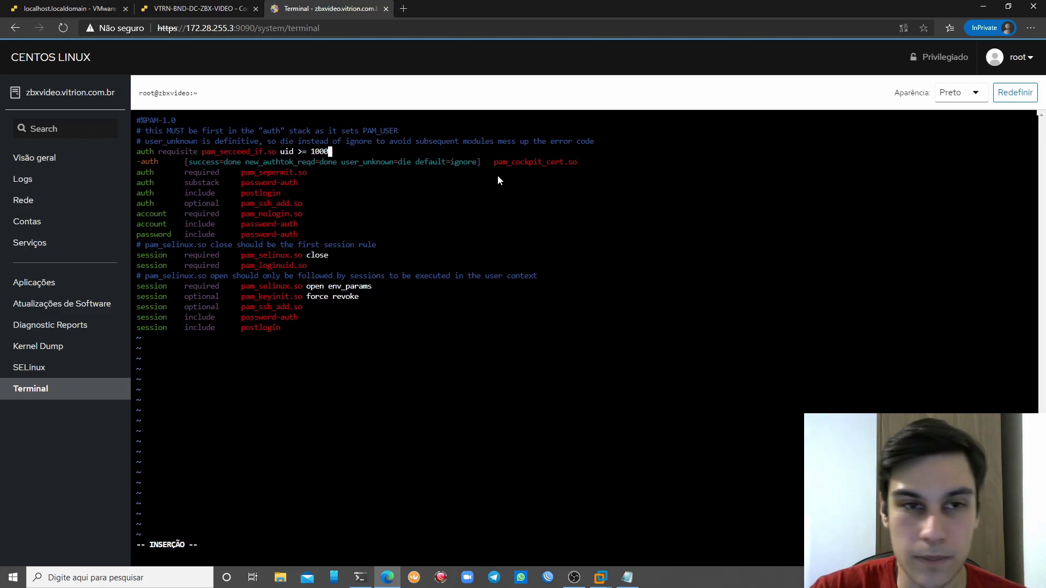
pyautogui.press('Escape')
# Save the file with :wq and restart cockpit.socket after fixing the misspelled unit name
pyautogui.write(':wq')
pyautogui.press('Return')
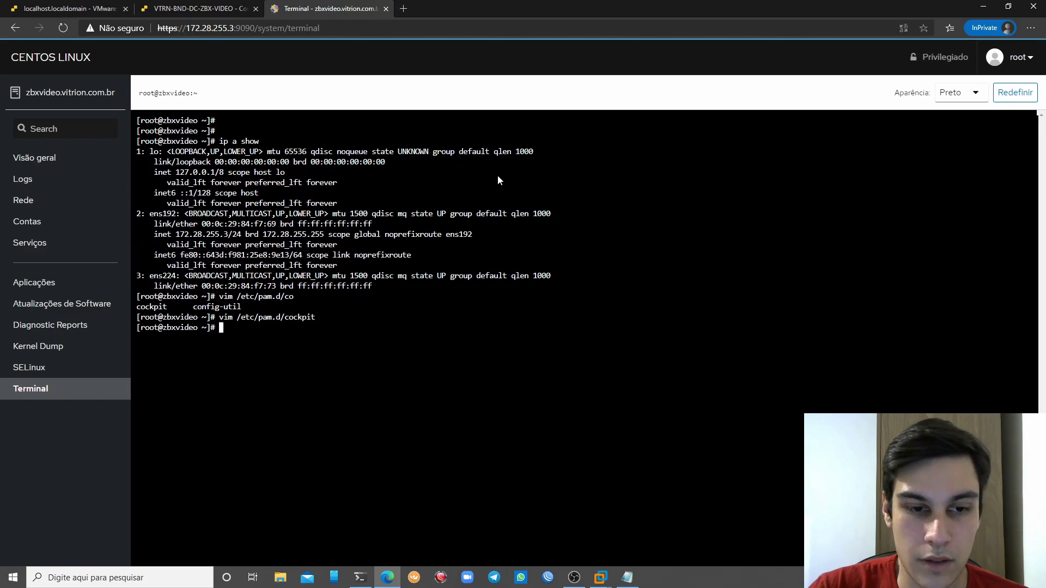
pyautogui.write('systemctl restart cock')
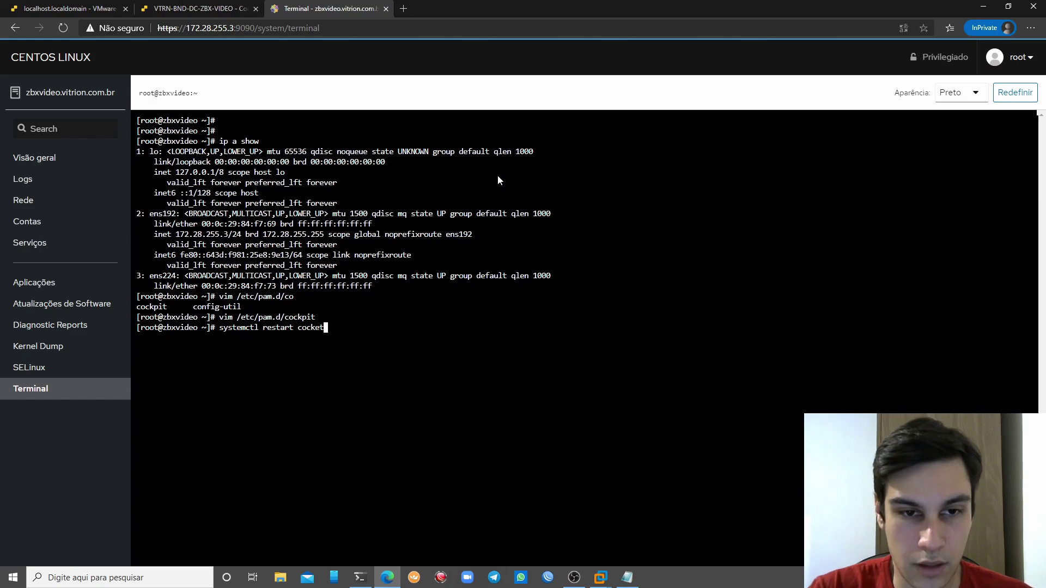
pyautogui.write('it.sco')
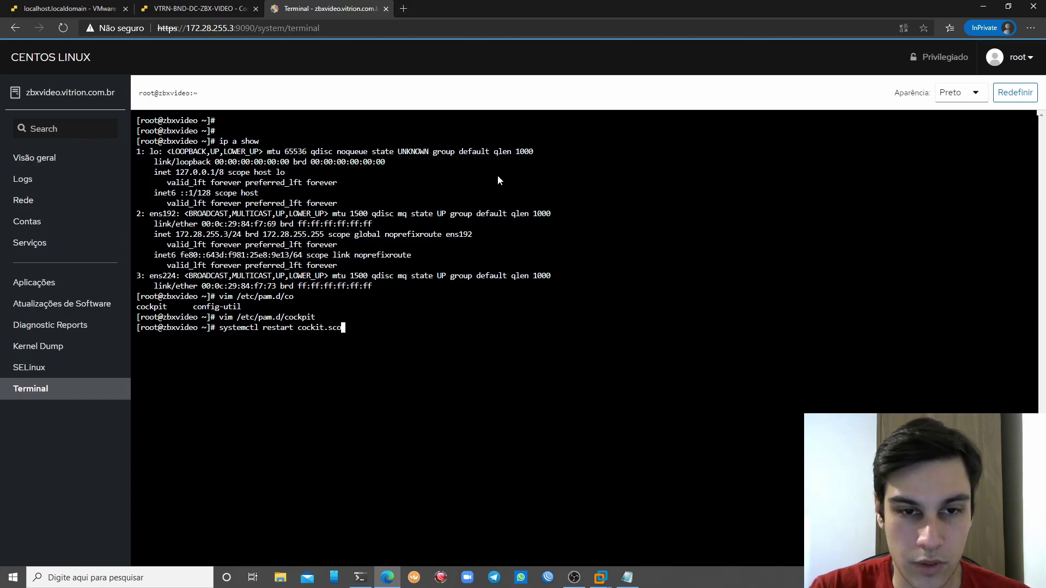
pyautogui.write('ocket')
pyautogui.press('Return')
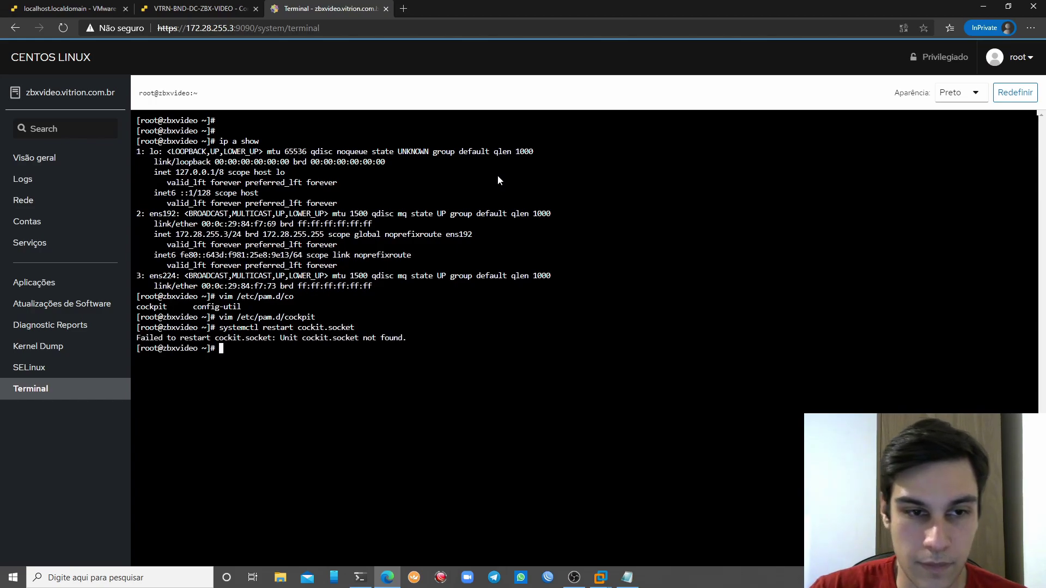
pyautogui.press('Up')
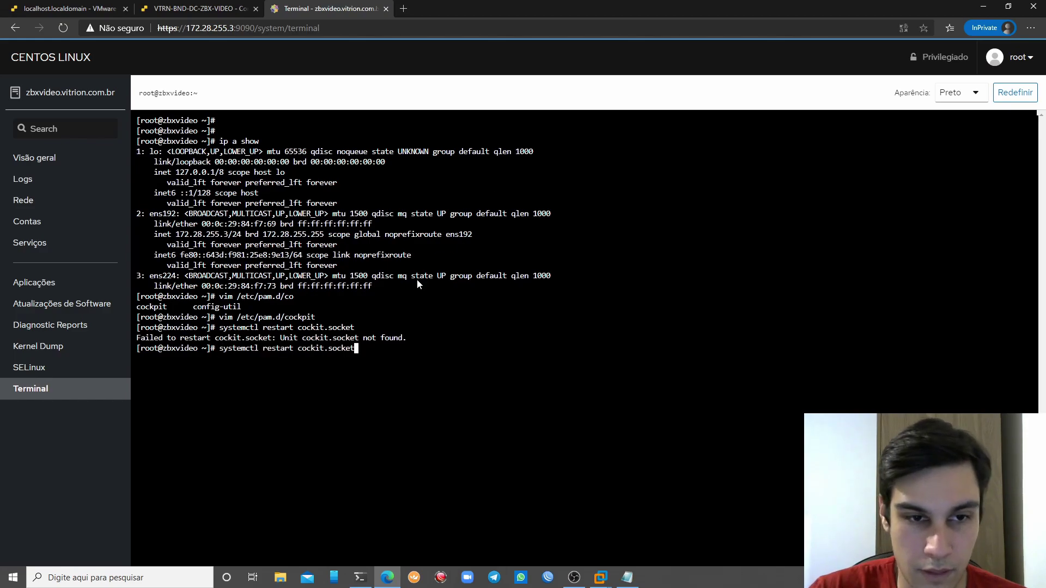
pyautogui.press('Left')
pyautogui.press('Left')
pyautogui.press('Left')
pyautogui.press('Left')
pyautogui.press('Left')
pyautogui.press('Left')
pyautogui.press('Left')
pyautogui.press('Left')
pyautogui.press('Left')
pyautogui.press('Left')
pyautogui.press('Left')
pyautogui.press('Right')
pyautogui.press('Right')
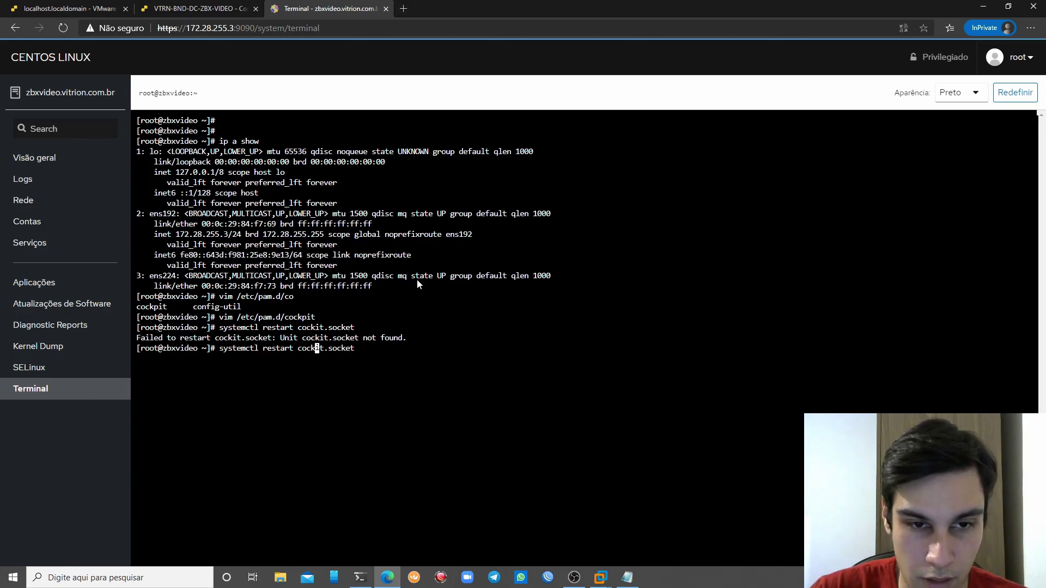
pyautogui.write('p')
pyautogui.press('Return')
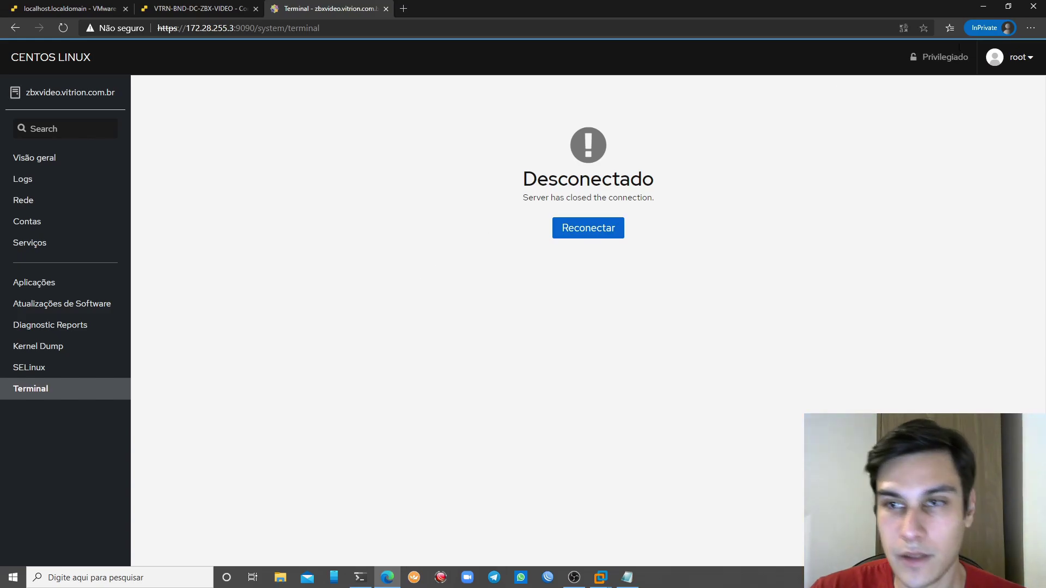
# Log in to Cockpit as root and note the 'Module is unknown' authentication error
pyautogui.click(612, 220)
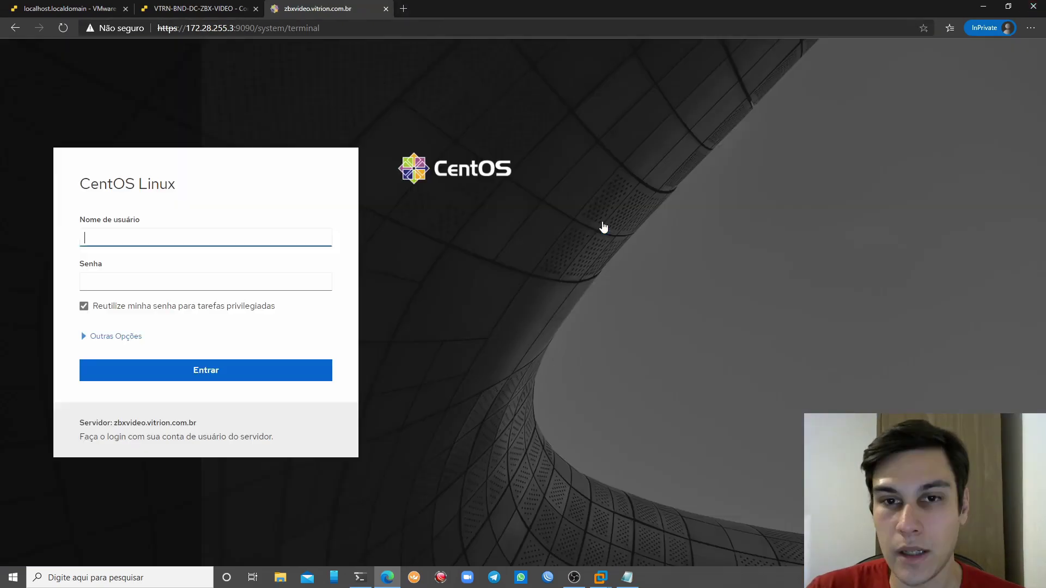
pyautogui.write('root')
pyautogui.press('Tab')
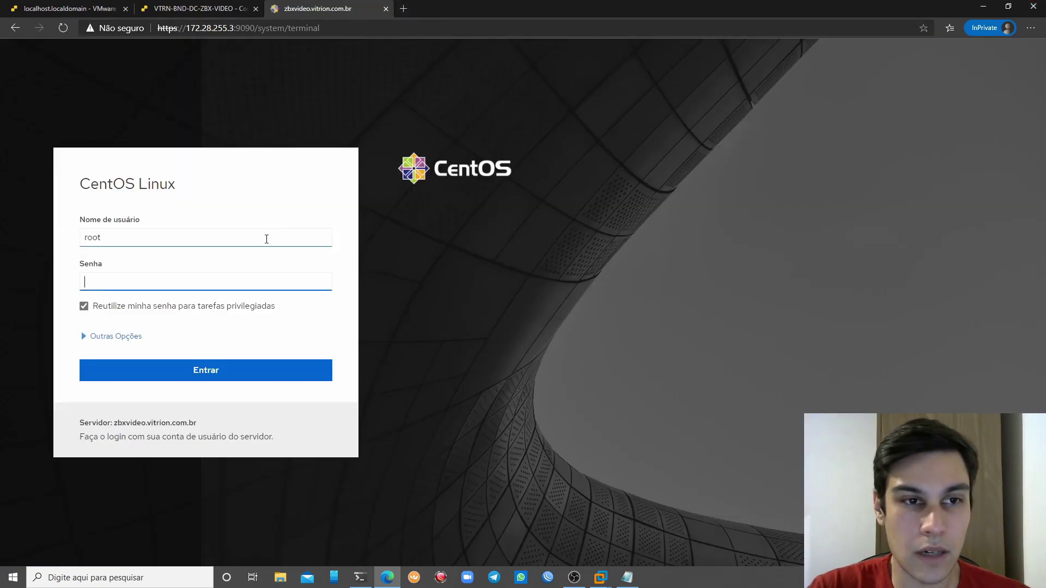
pyautogui.press('Return')
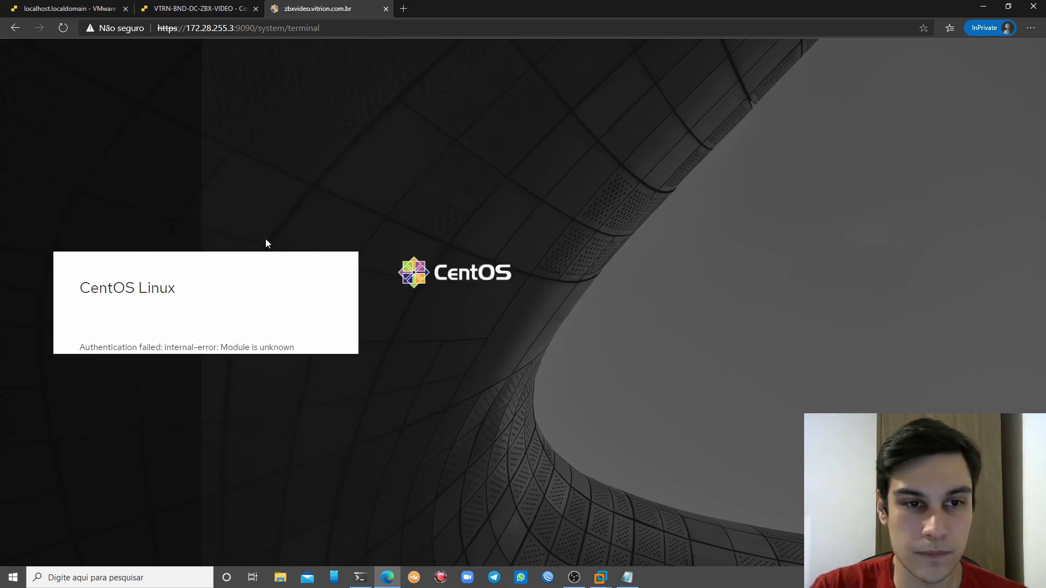
pyautogui.doubleClick(242, 348)
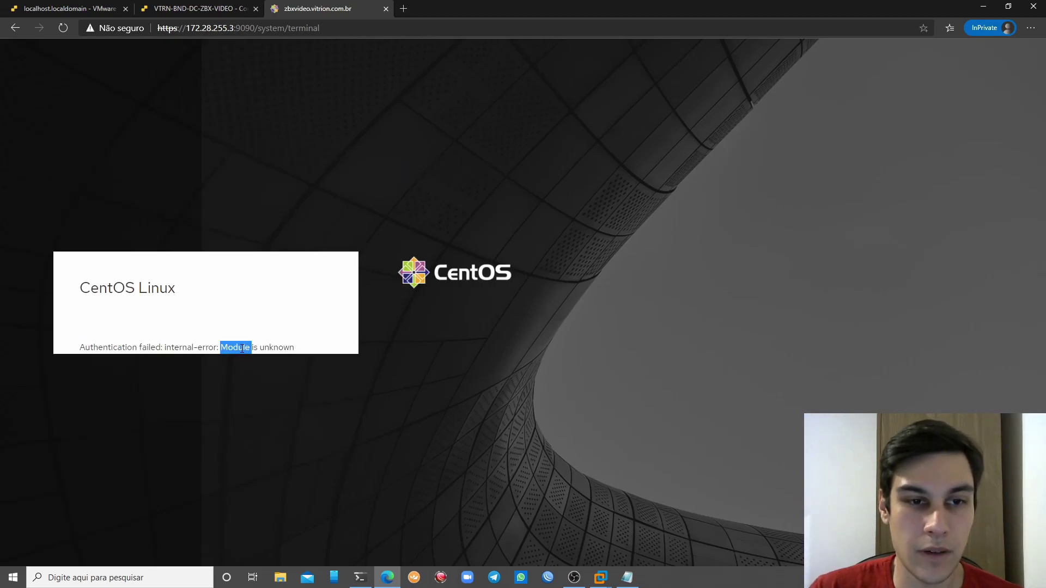
pyautogui.click(455, 443)
pyautogui.click(256, 28)
pyautogui.hotkey('shift', 'End')
pyautogui.press('Delete')
pyautogui.press('Return')
pyautogui.write('fpadmin')
pyautogui.press('Tab')
pyautogui.write('****')
pyautogui.press('Return')
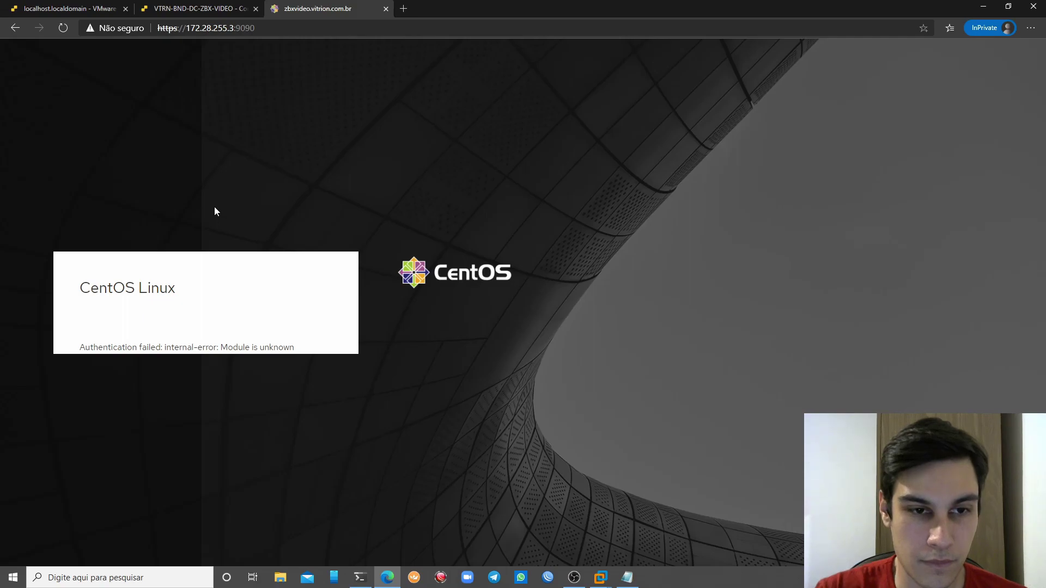
pyautogui.hotkey('alt', 'Left')
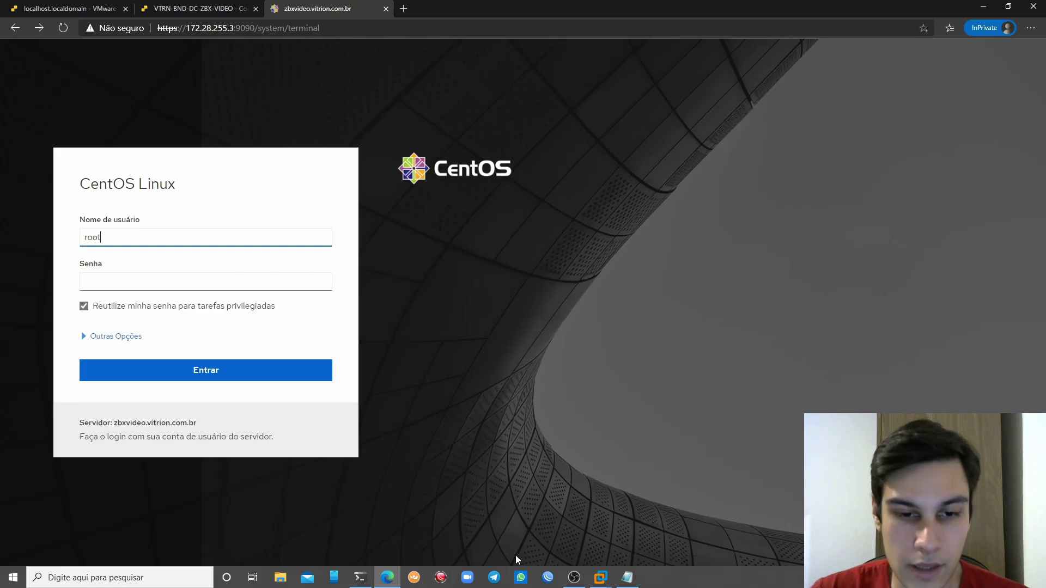
pyautogui.click(359, 578)
# Open /etc/pam.d/cockpit in vim from the SSH shell
pyautogui.press('BackSpace')
pyautogui.press('BackSpace')
pyautogui.press('BackSpace')
pyautogui.press('BackSpace')
pyautogui.press('BackSpace')
pyautogui.write('im /')
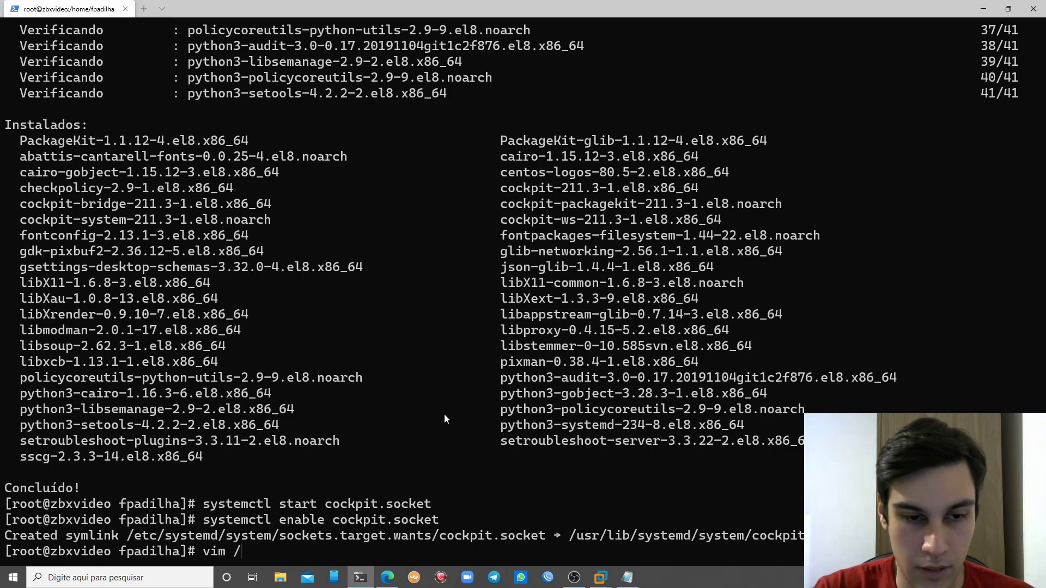
pyautogui.write('etcpam.d/lc')
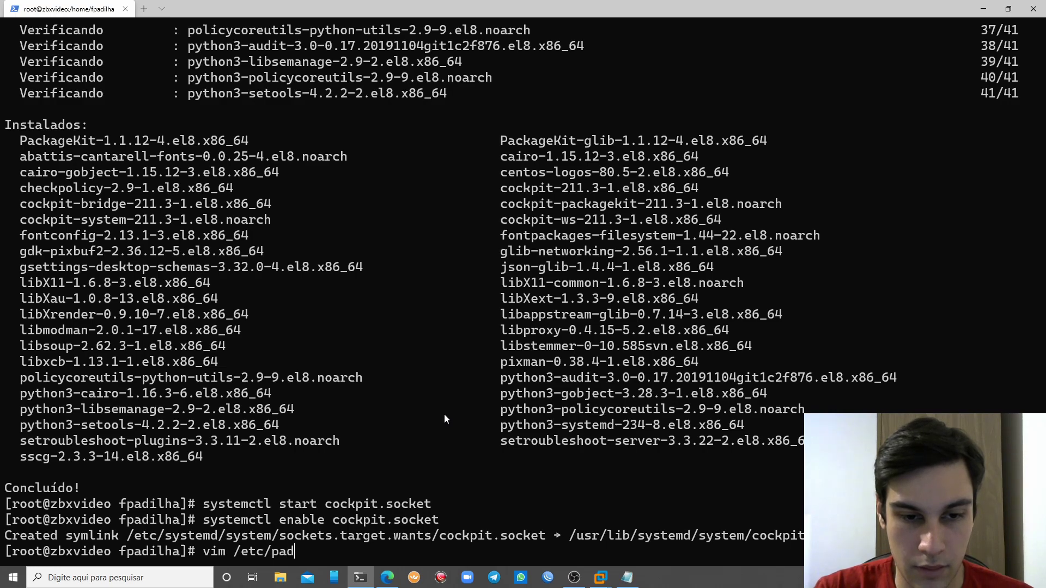
pyautogui.press('BackSpace')
pyautogui.press('BackSpace')
pyautogui.write('c')
pyautogui.press('Tab')
pyautogui.press('Tab')
pyautogui.write('ockpit')
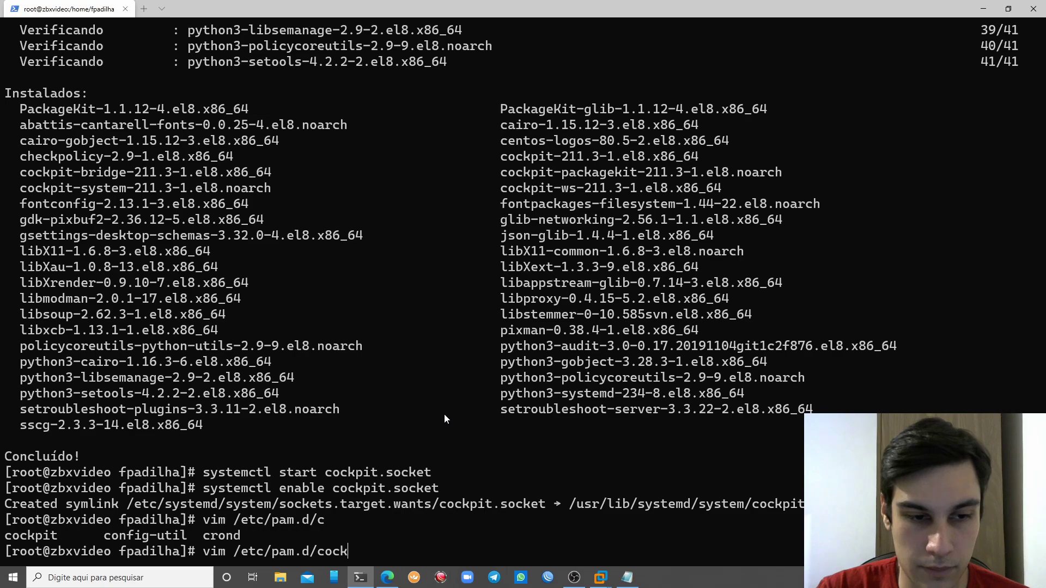
pyautogui.press('Return')
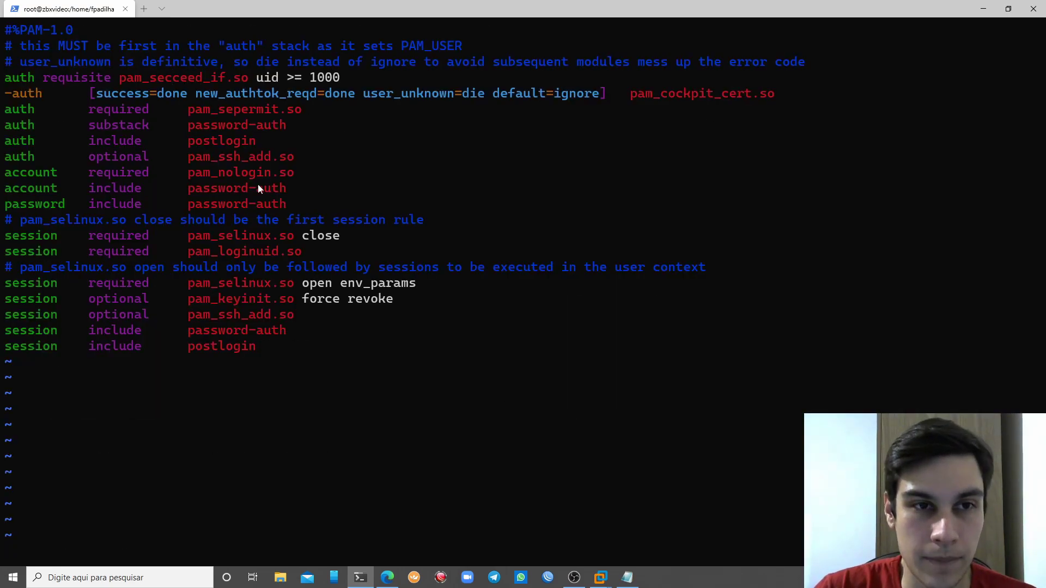
# Correct 'pam_secceed_if.so' to 'pam_succeed_if.so', save, and rerun systemctl enable cockpit.socket
pyautogui.press('i')
pyautogui.press('BackSpace')
pyautogui.write('u')
pyautogui.press('Escape')
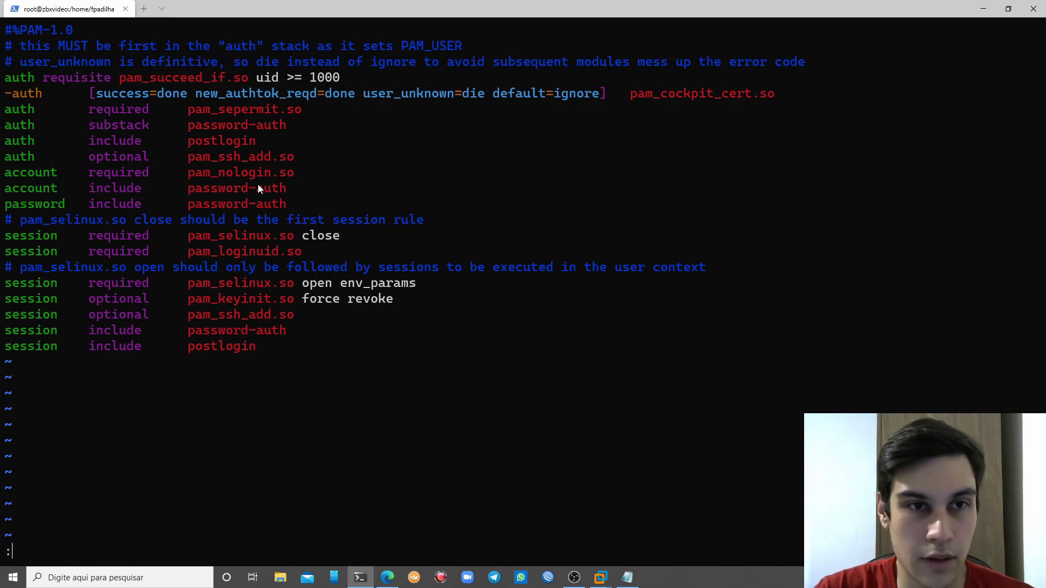
pyautogui.write(':wq')
pyautogui.press('Return')
pyautogui.press('Up')
pyautogui.press('Up')
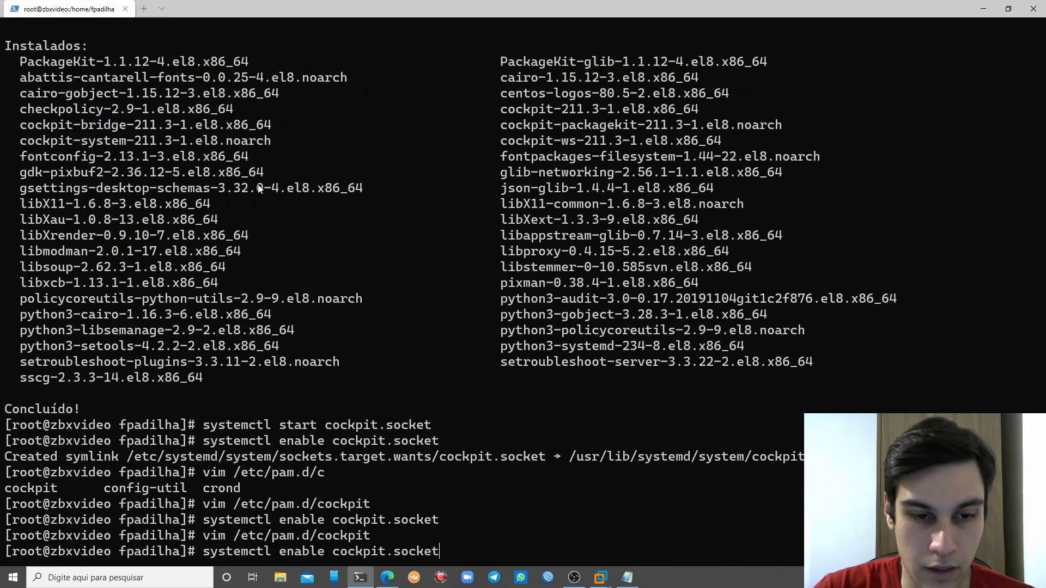
pyautogui.press('Return')
pyautogui.hotkey('alt', 'Tab')
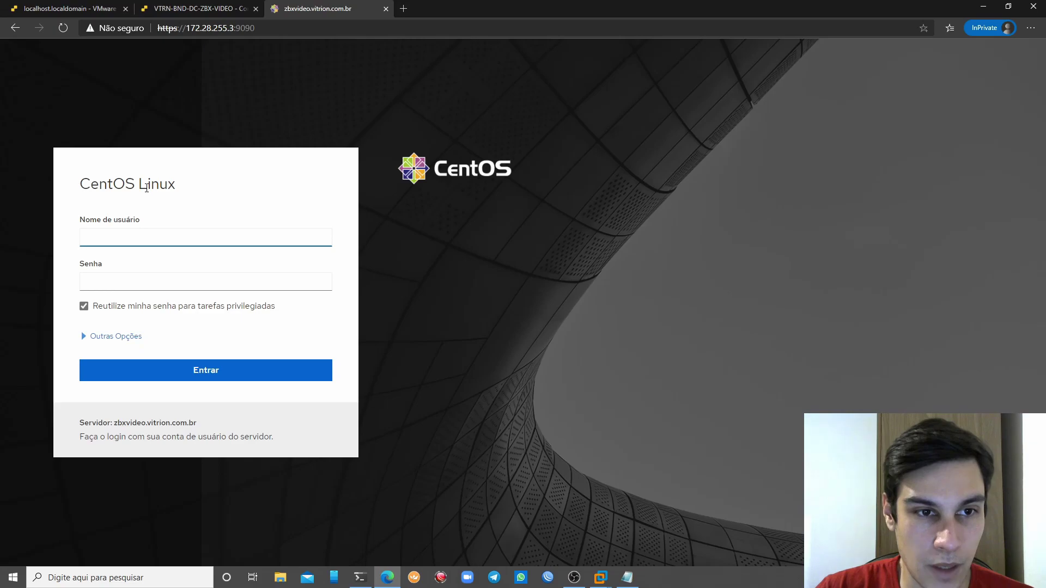
# Attempt the Cockpit login as root twice and see it refused
pyautogui.write('root')
pyautogui.press('Tab')
pyautogui.write('••')
pyautogui.press('Return')
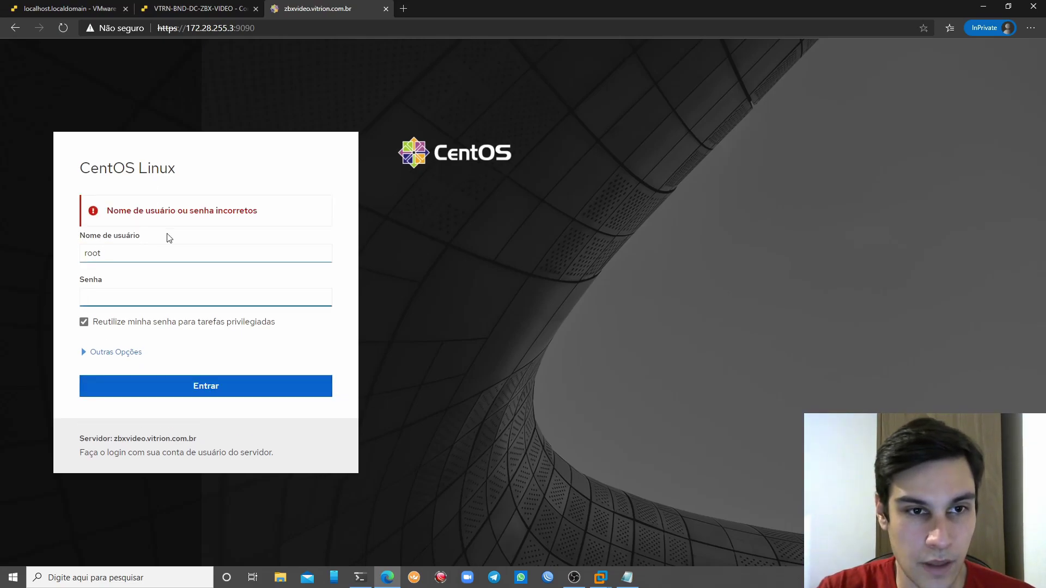
pyautogui.write('••')
pyautogui.press('Return')
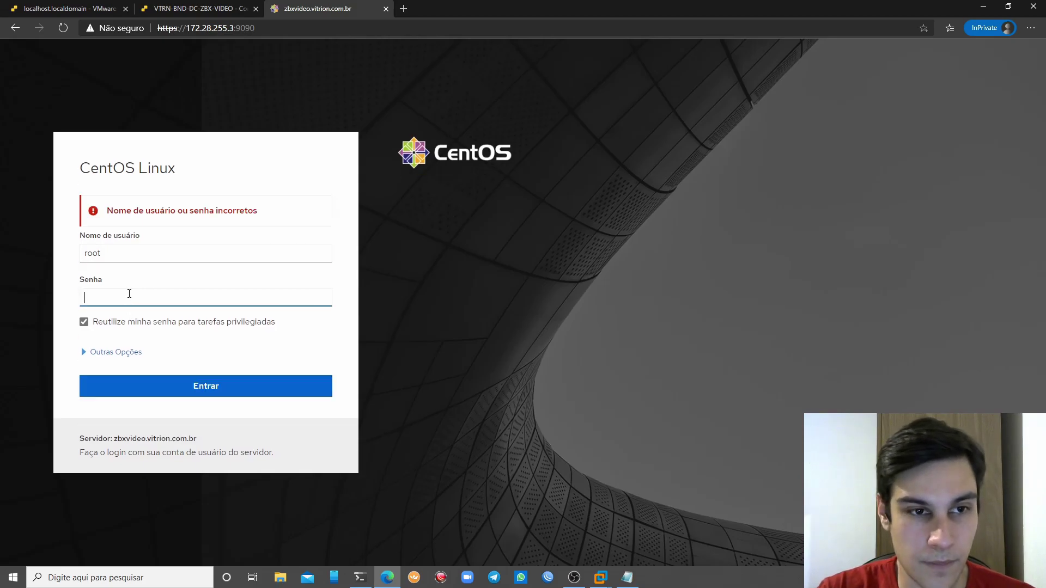
# Log in as the regular user and view the usage graphs
pyautogui.hotkey('shift', 'Tab')
pyautogui.write('fe')
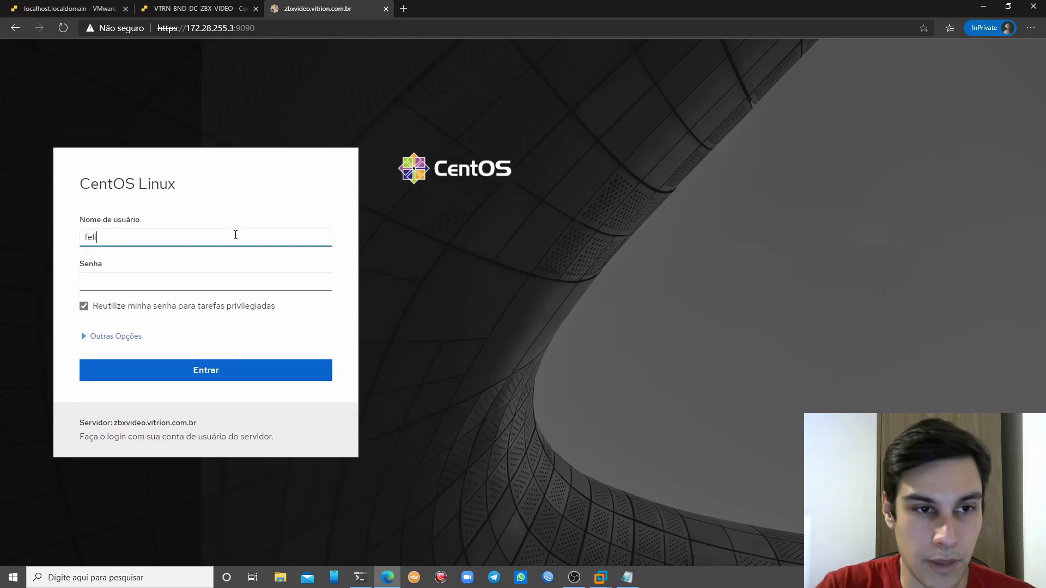
pyautogui.press('BackSpace')
pyautogui.write('padilha')
pyautogui.press('Tab')
pyautogui.write('••••••')
pyautogui.press('Return')
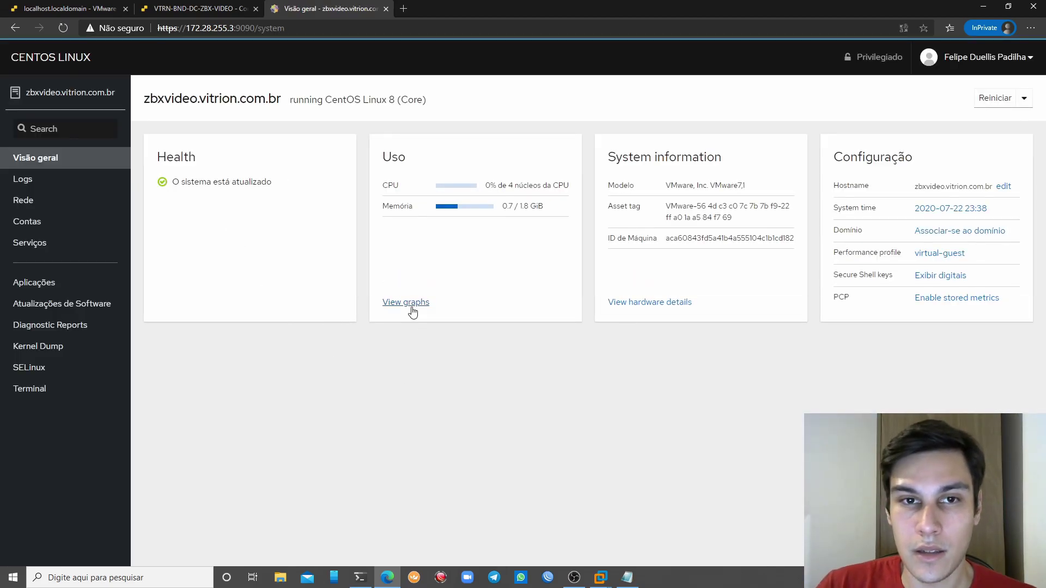
pyautogui.click(413, 304)
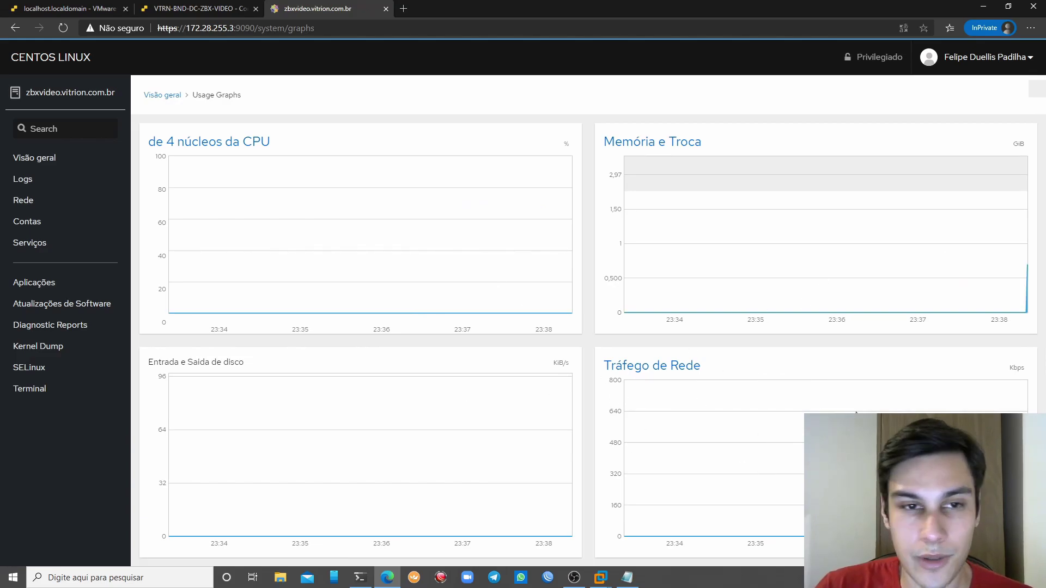
# Reopen /etc/pam.d/cockpit in vim from the terminal
pyautogui.hotkey('alt', 'Tab')
pyautogui.press('Up')
pyautogui.press('Up')
pyautogui.press('Return')
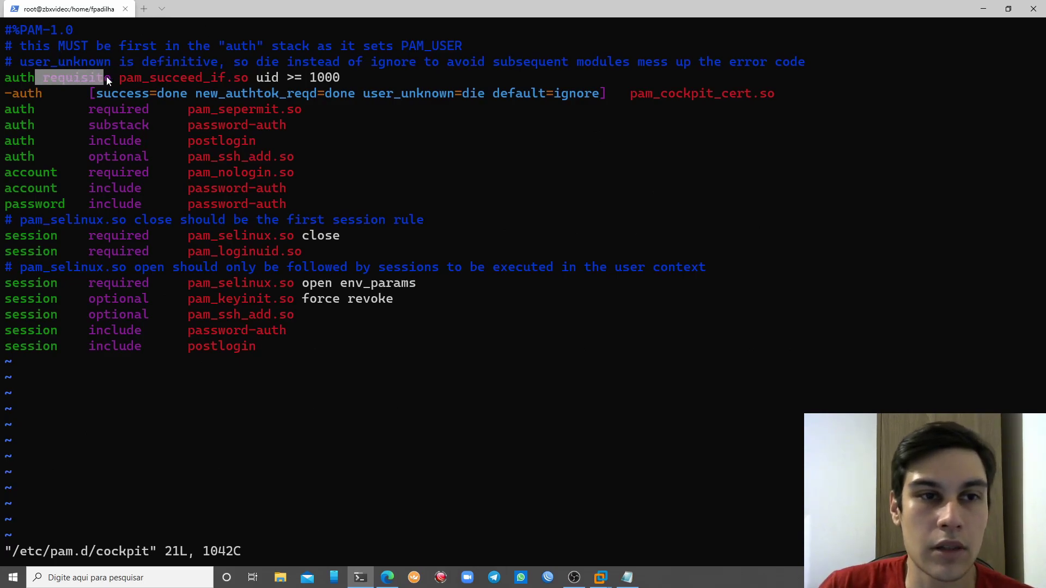
# Highlight the 'pam_succeed_if.so uid >= 1000' condition, then quit vim unchanged with :q!
pyautogui.click(202, 90)
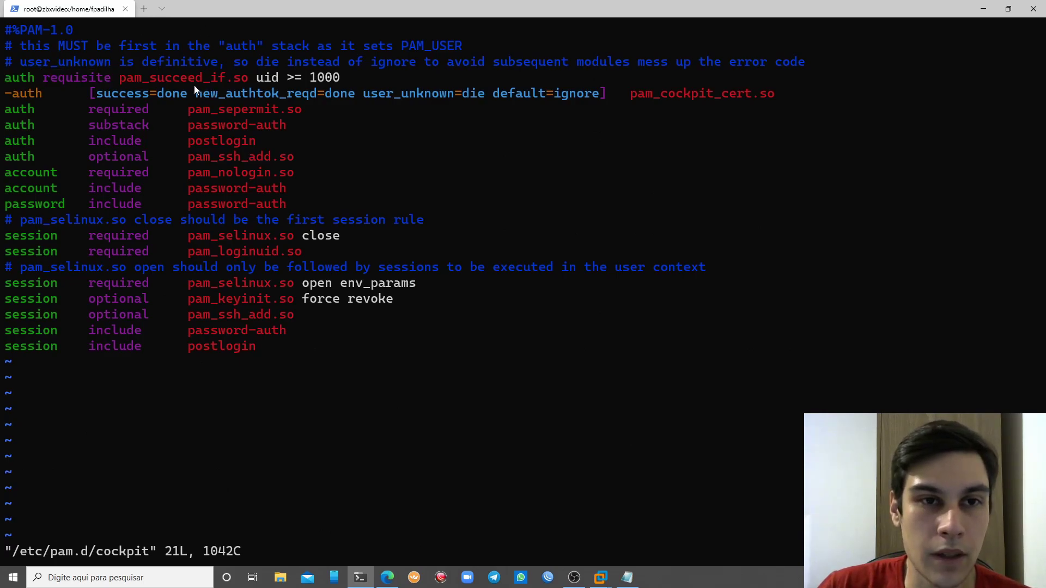
pyautogui.moveTo(165, 78); pyautogui.dragTo(310, 78)
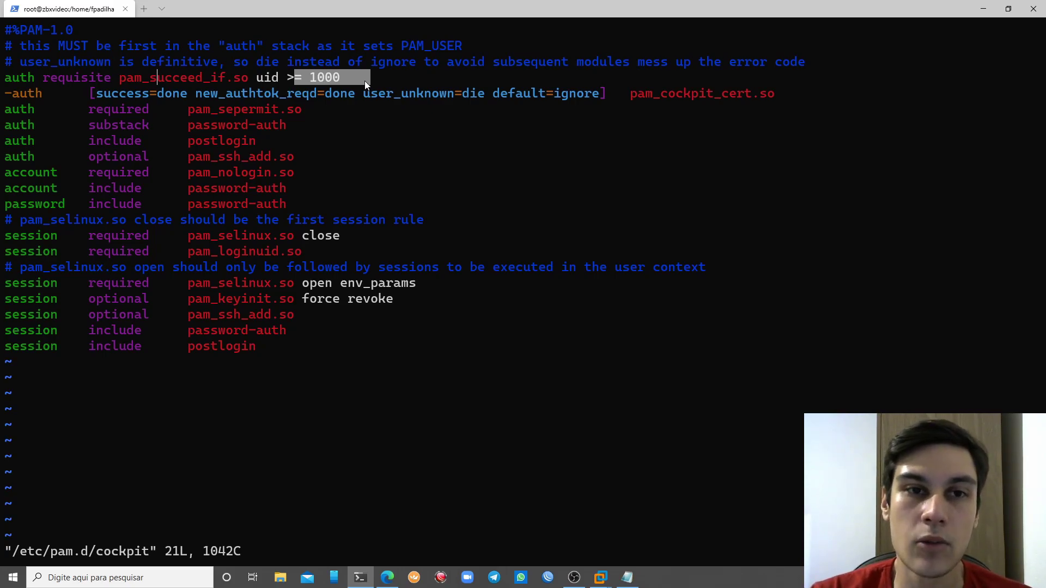
pyautogui.click(314, 80)
pyautogui.write(':q!')
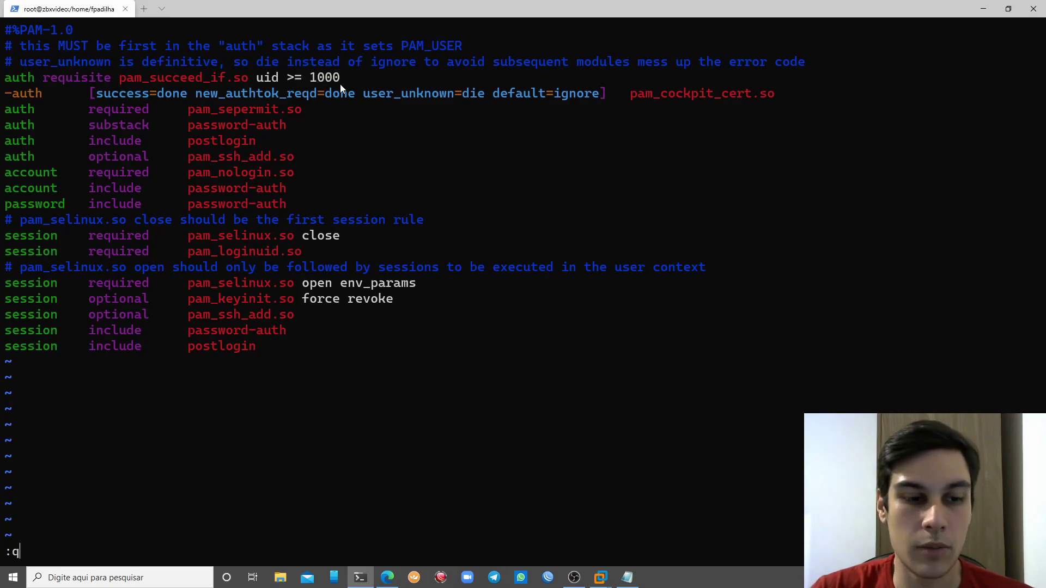
pyautogui.press('Return')
# Print /etc/passwd and highlight root's UID 0 and ftp's UID 14
pyautogui.write('cat /e')
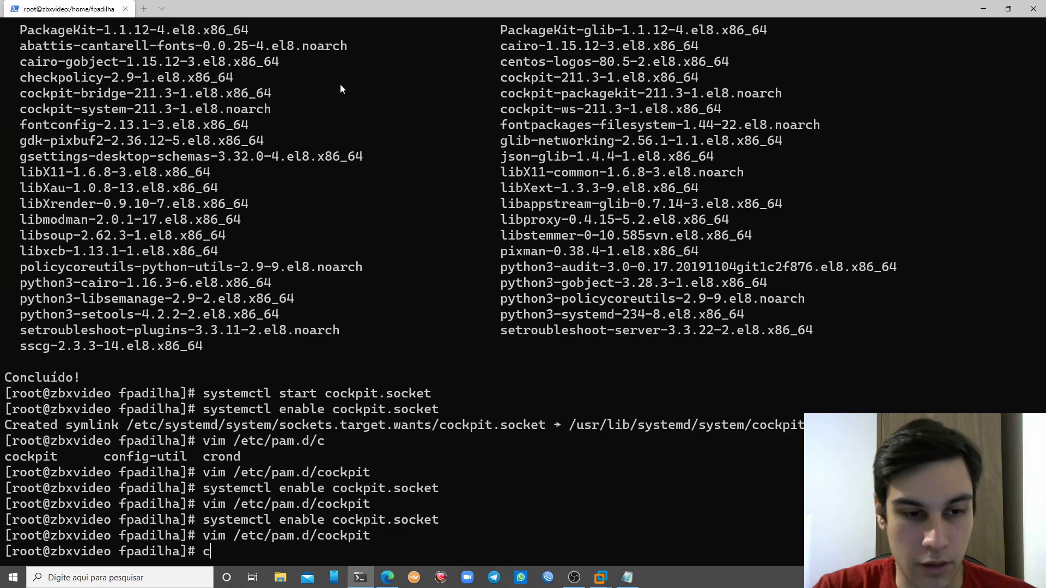
pyautogui.write('tc/pa')
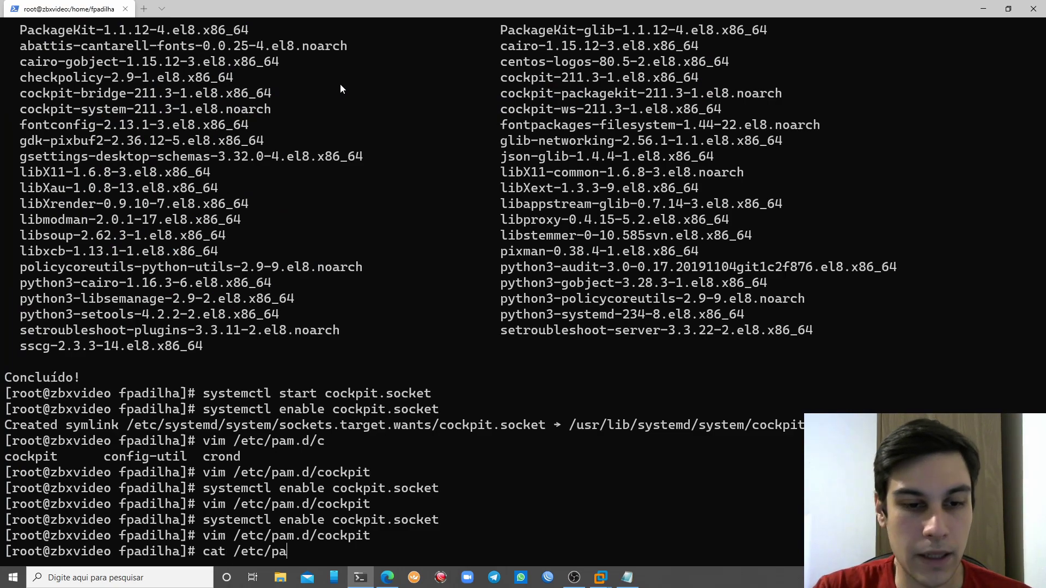
pyautogui.write('sswd')
pyautogui.press('Return')
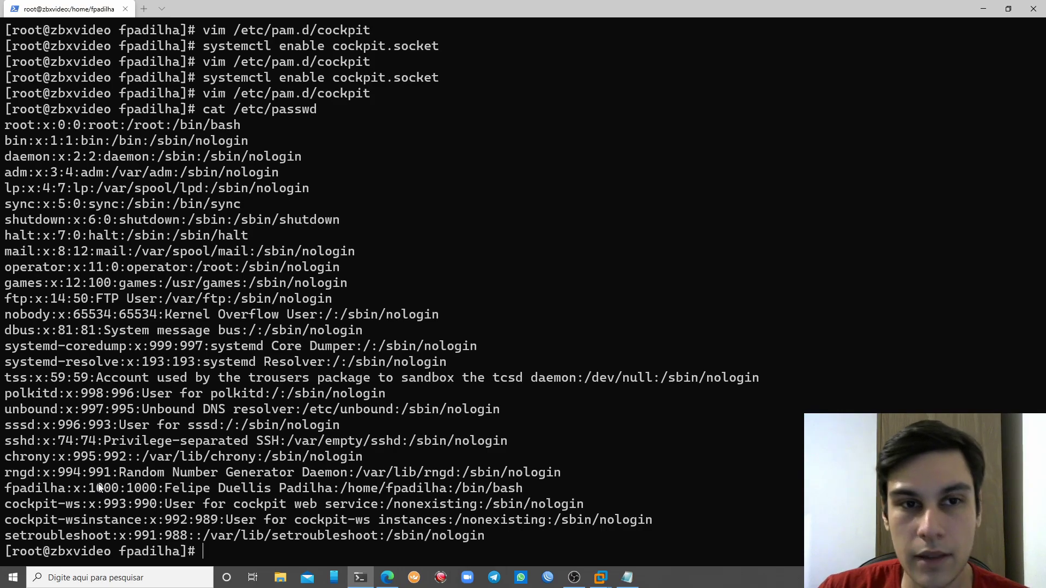
pyautogui.moveTo(58, 125)
pyautogui.mouseDown()
pyautogui.moveTo(73, 124)
pyautogui.moveTo(58, 145)
pyautogui.mouseUp()
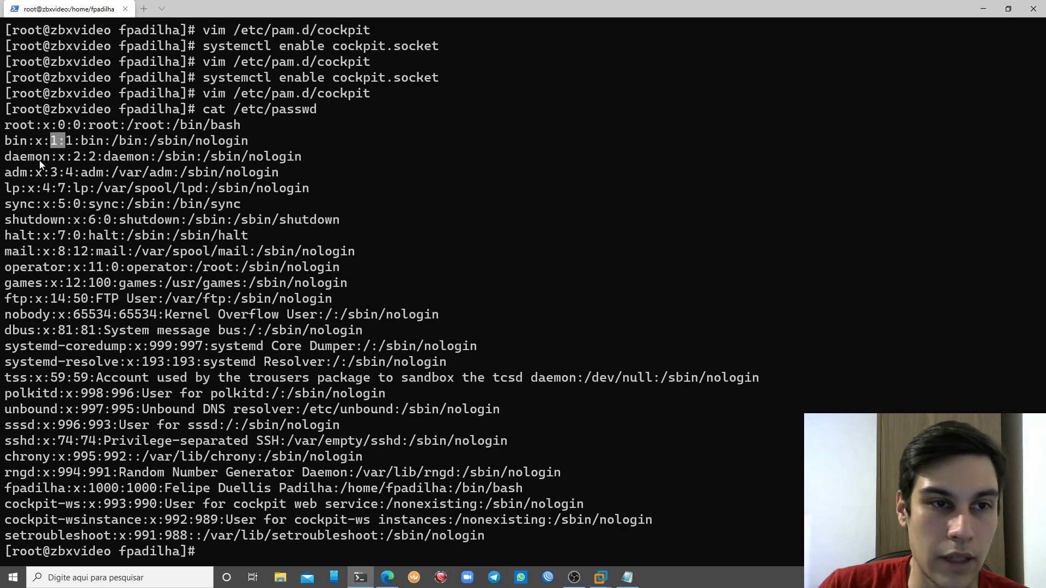
pyautogui.click(22, 298)
pyautogui.moveTo(60, 299); pyautogui.dragTo(71, 299)
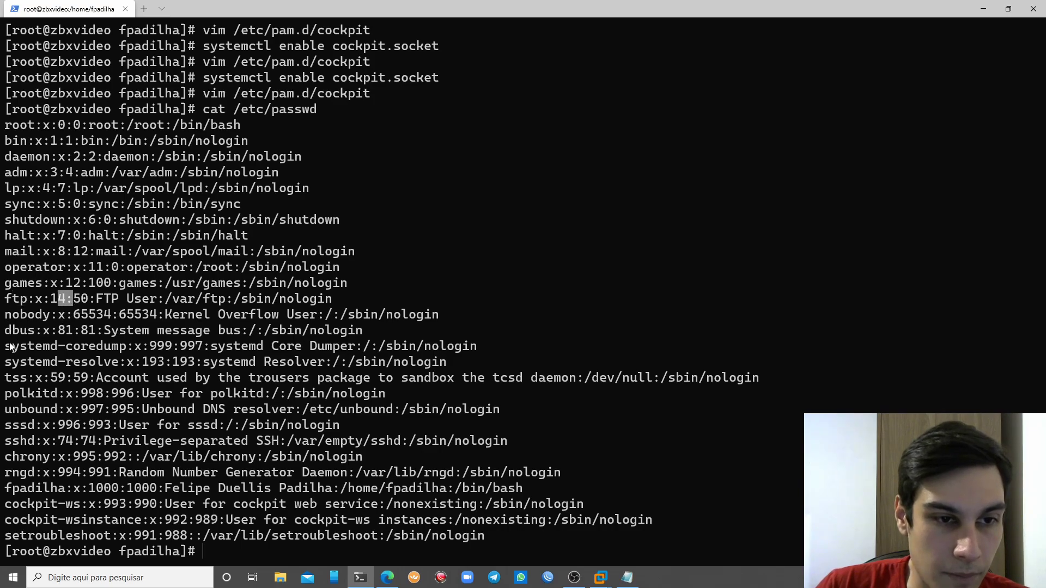
# Highlight the UIDs of nobody (65534), polkitd (998) and sshd (74)
pyautogui.moveTo(79, 322); pyautogui.dragTo(115, 321)
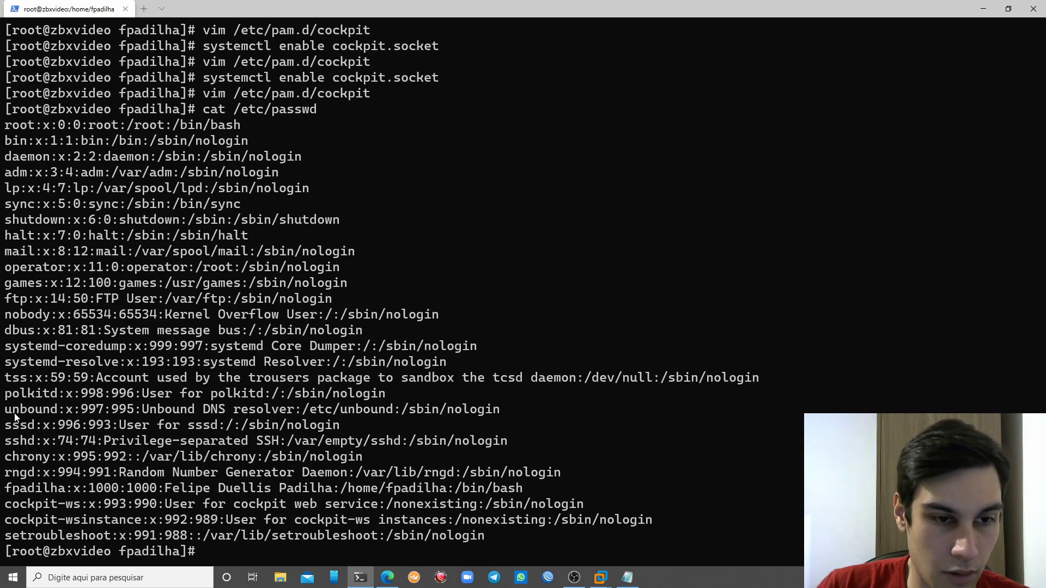
pyautogui.moveTo(12, 414); pyautogui.dragTo(511, 407)
pyautogui.click(145, 408)
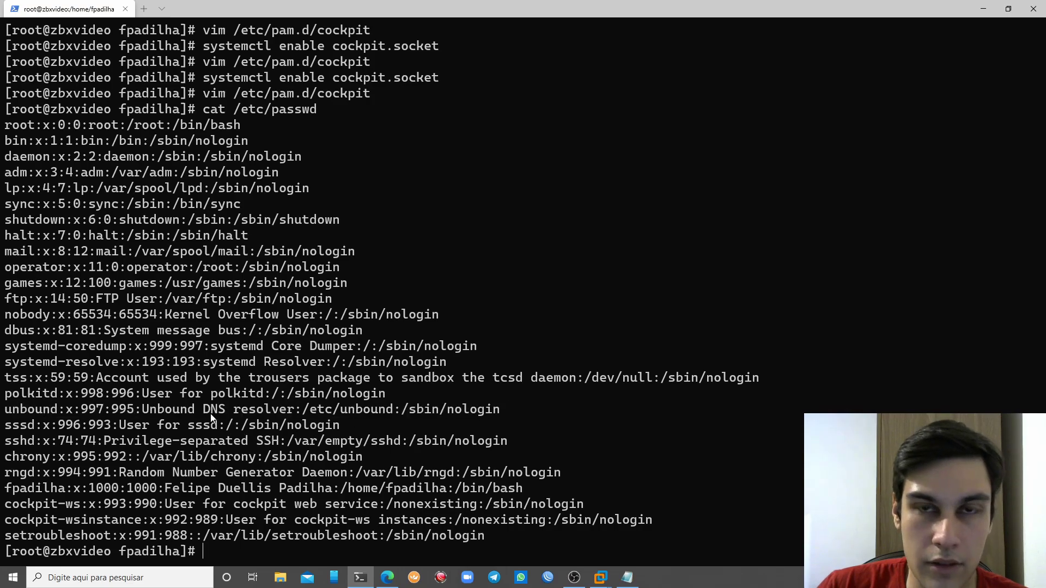
pyautogui.moveTo(82, 393); pyautogui.dragTo(99, 410)
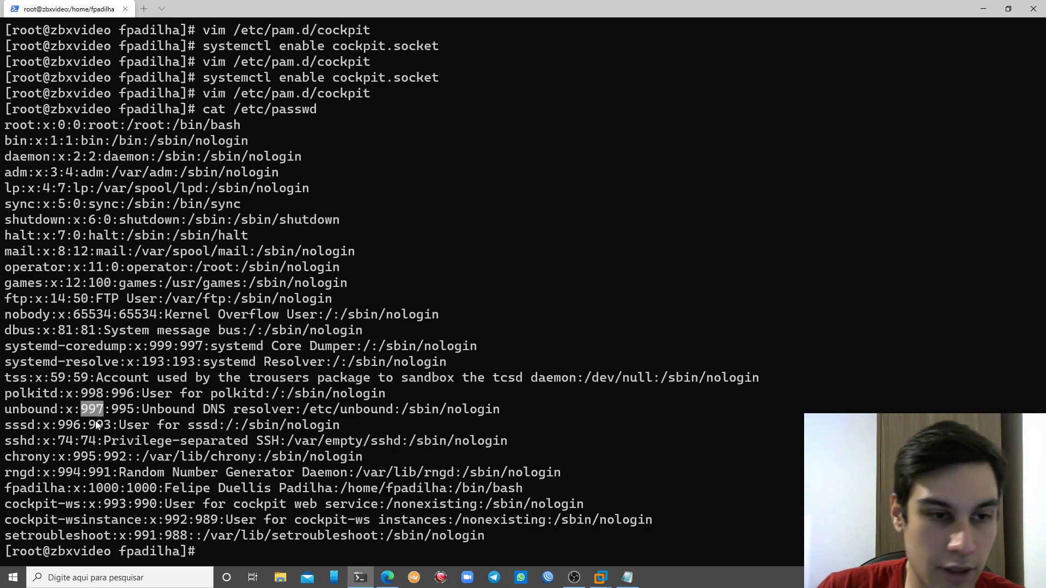
pyautogui.click(63, 439)
pyautogui.doubleClick(64, 439)
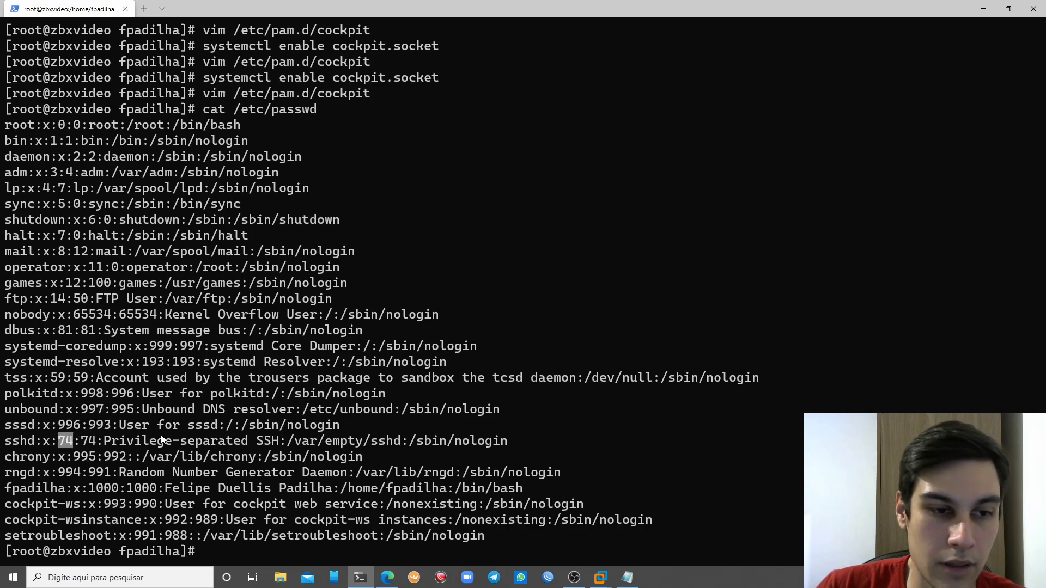